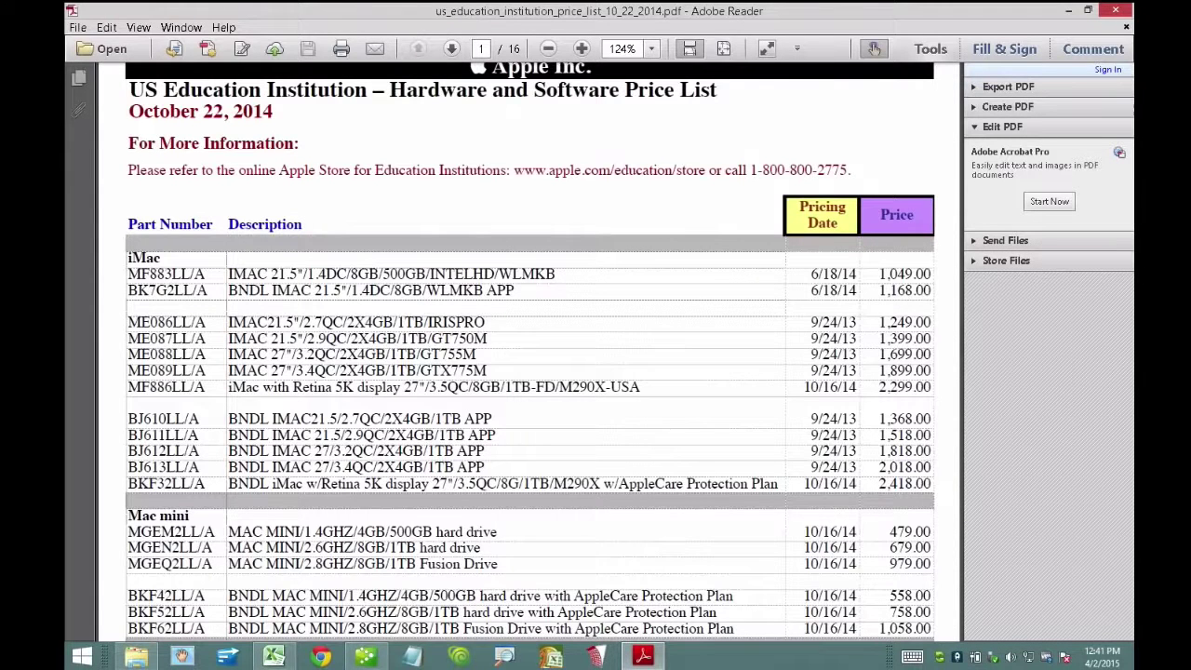
- Review the hardware sections and the part number, description, date and price columns on the price list's first page
{"action": "scroll", "coordinate": [528, 353], "scroll_direction": "down", "scroll_amount": 1}
{"action": "scroll", "coordinate": [528, 353], "scroll_direction": "down", "scroll_amount": 1}
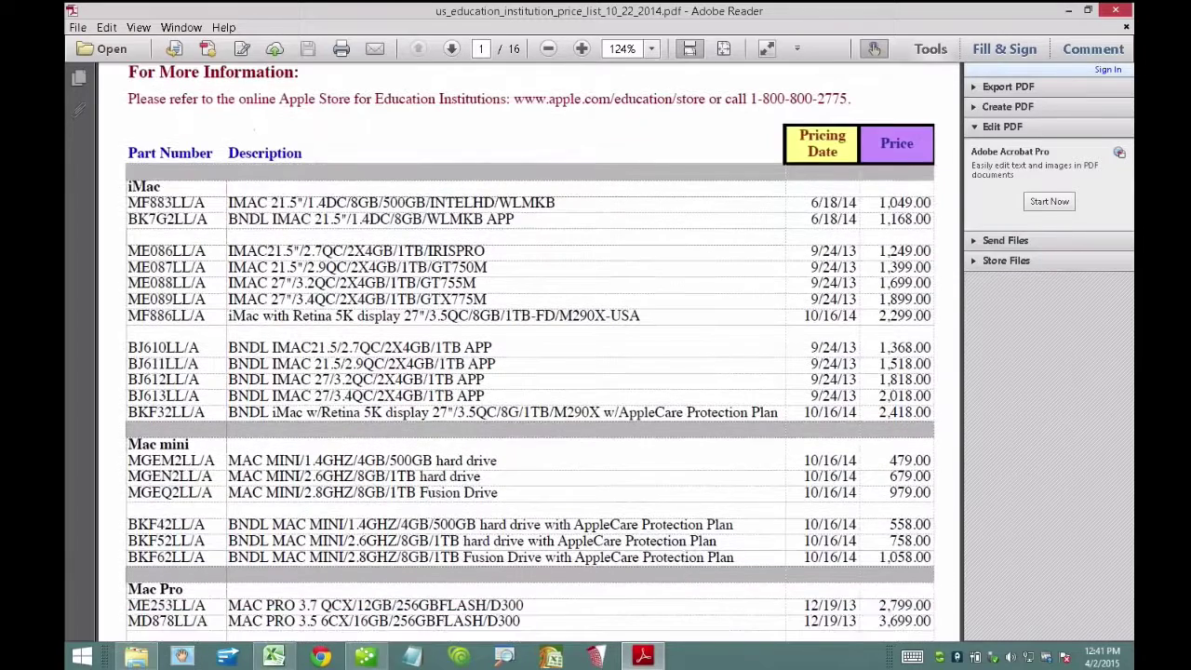
{"action": "scroll", "coordinate": [529, 353], "scroll_direction": "up", "scroll_amount": 3}
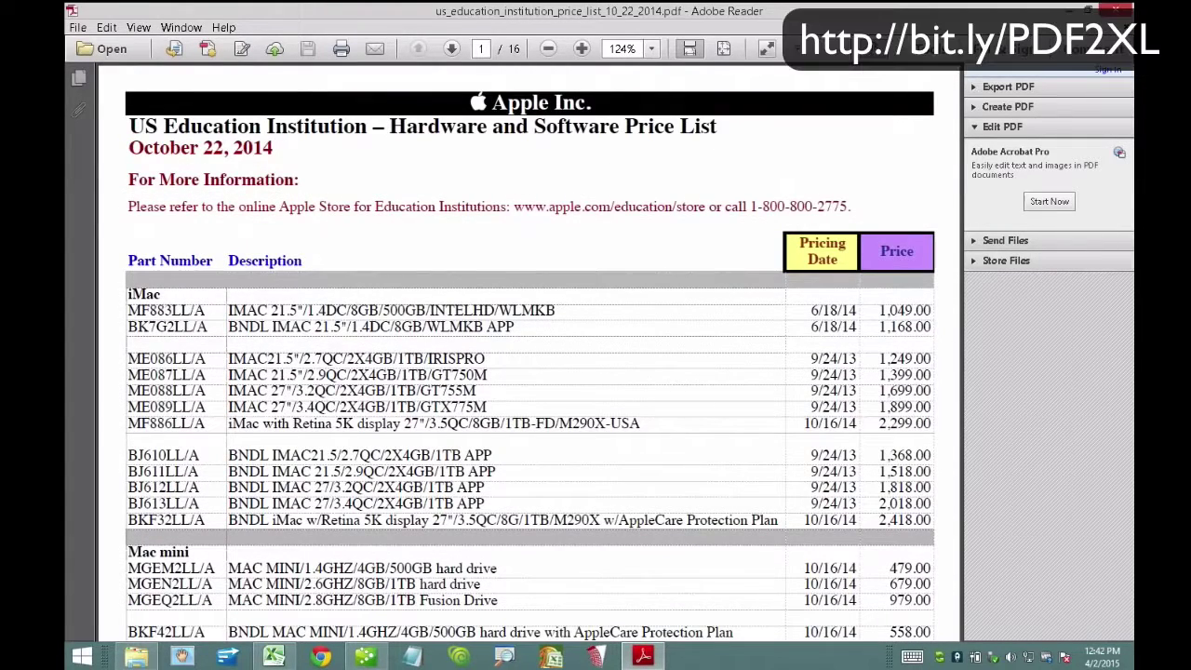
{"action": "scroll", "coordinate": [529, 350], "scroll_direction": "down", "scroll_amount": 1}
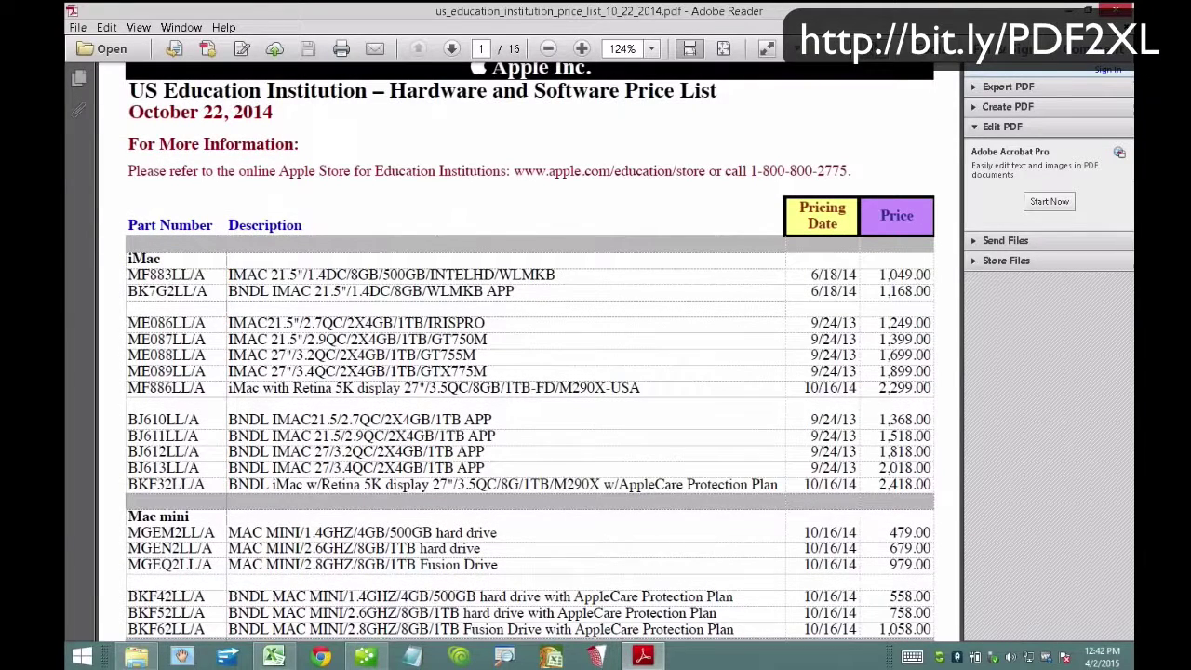
{"action": "scroll", "coordinate": [528, 351], "scroll_direction": "down", "scroll_amount": 1}
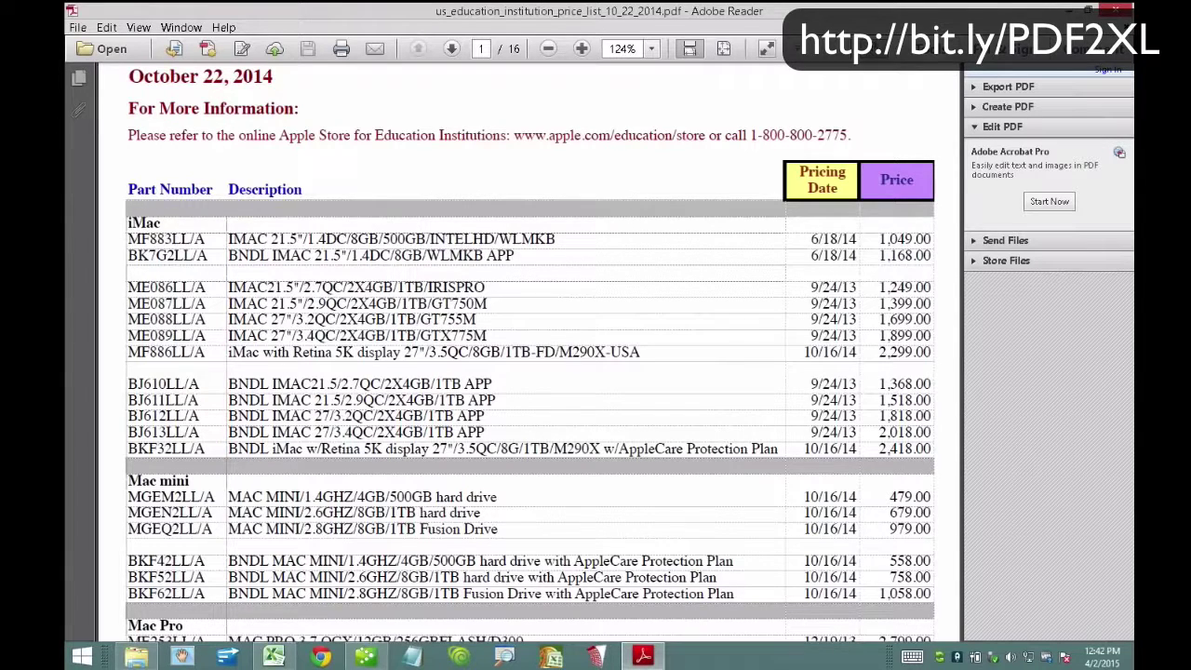
{"action": "scroll", "coordinate": [530, 352], "scroll_direction": "up", "scroll_amount": 1}
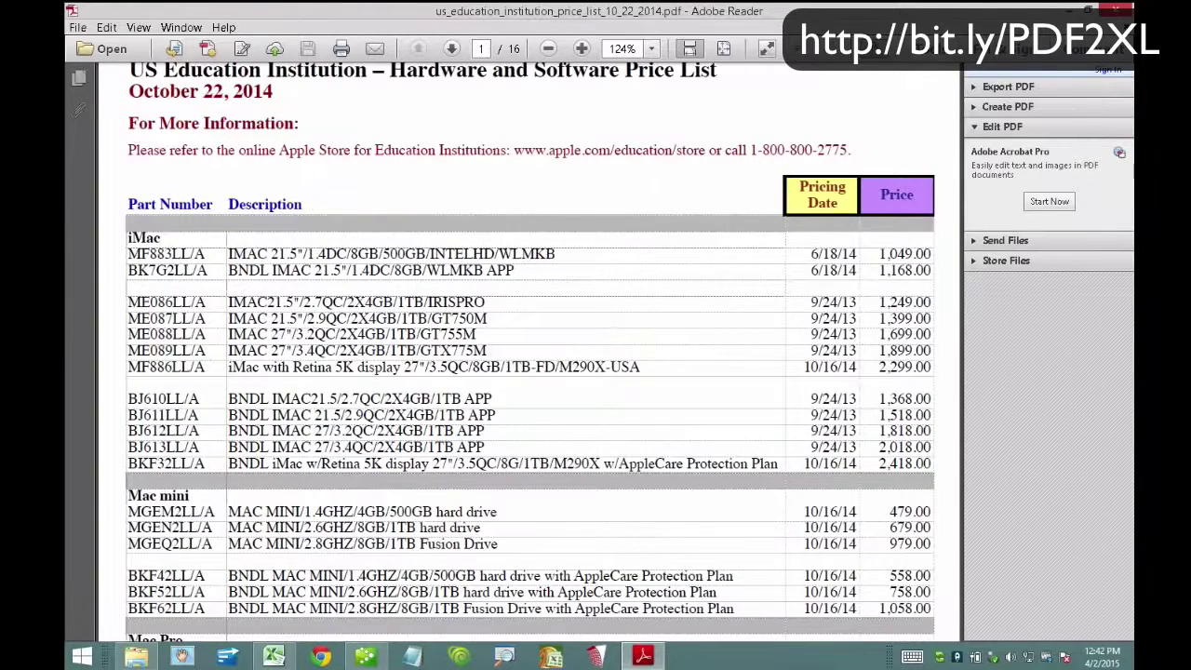
{"action": "scroll", "coordinate": [530, 352], "scroll_direction": "down", "scroll_amount": 2}
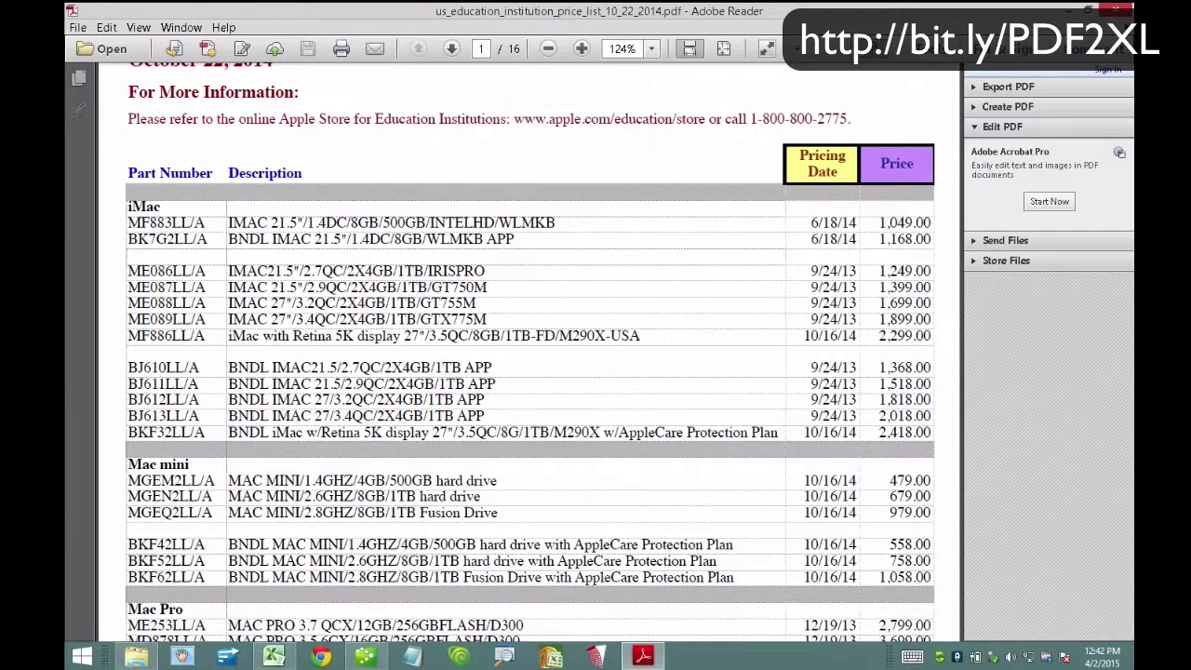
- Close the PDF and open us_education_institution_price_list_10_22_2014.pdf in PDF2XL Enterprise
{"action": "left_click", "coordinate": [1115, 10]}
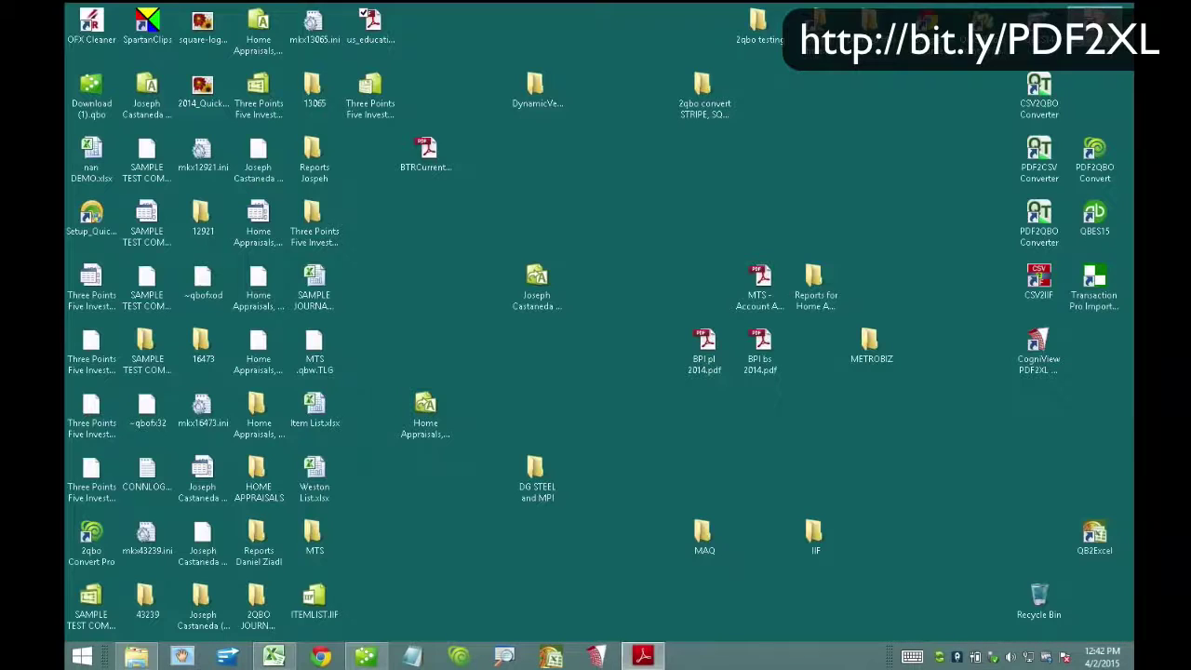
{"action": "left_click", "coordinate": [597, 656]}
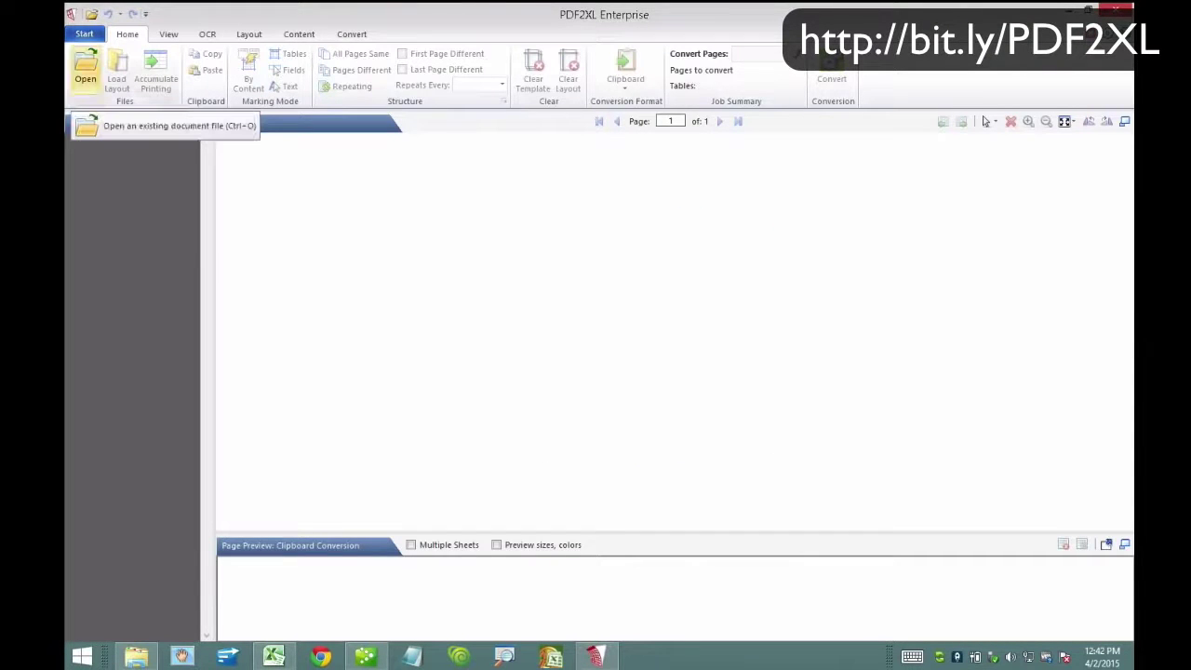
{"action": "left_click", "coordinate": [85, 67]}
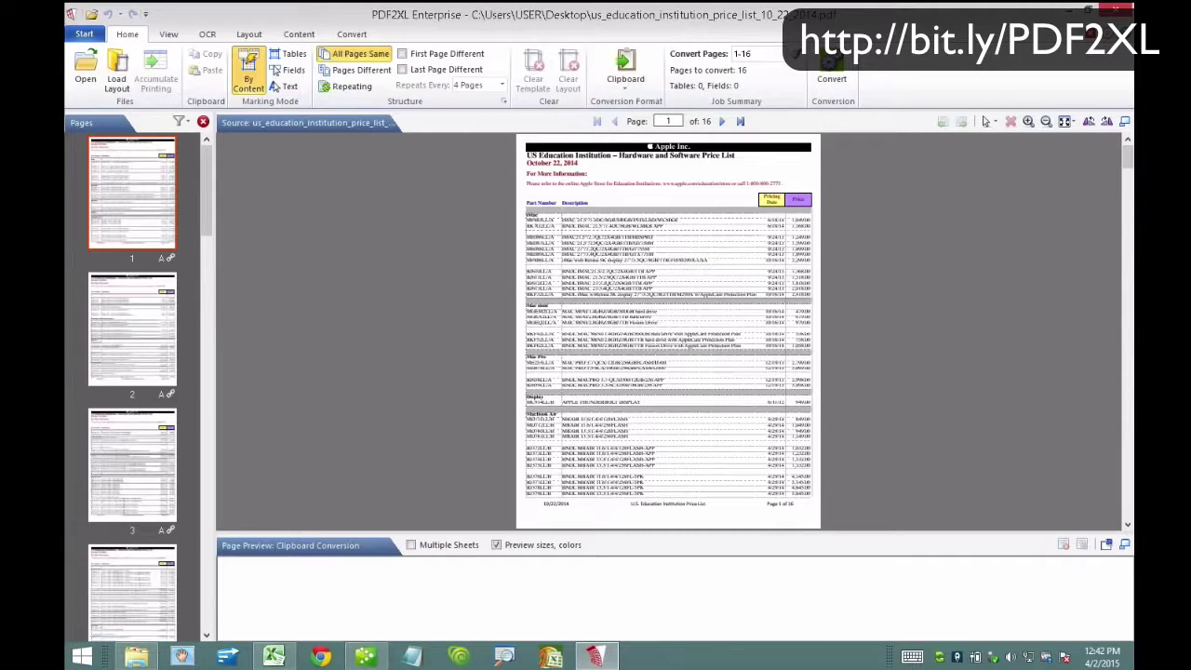
- Mark the iMac section on page 1 as a table, and enlarge the conversion preview with a wider column B
{"action": "scroll", "coordinate": [668, 378], "scroll_direction": "up", "scroll_amount": 1}
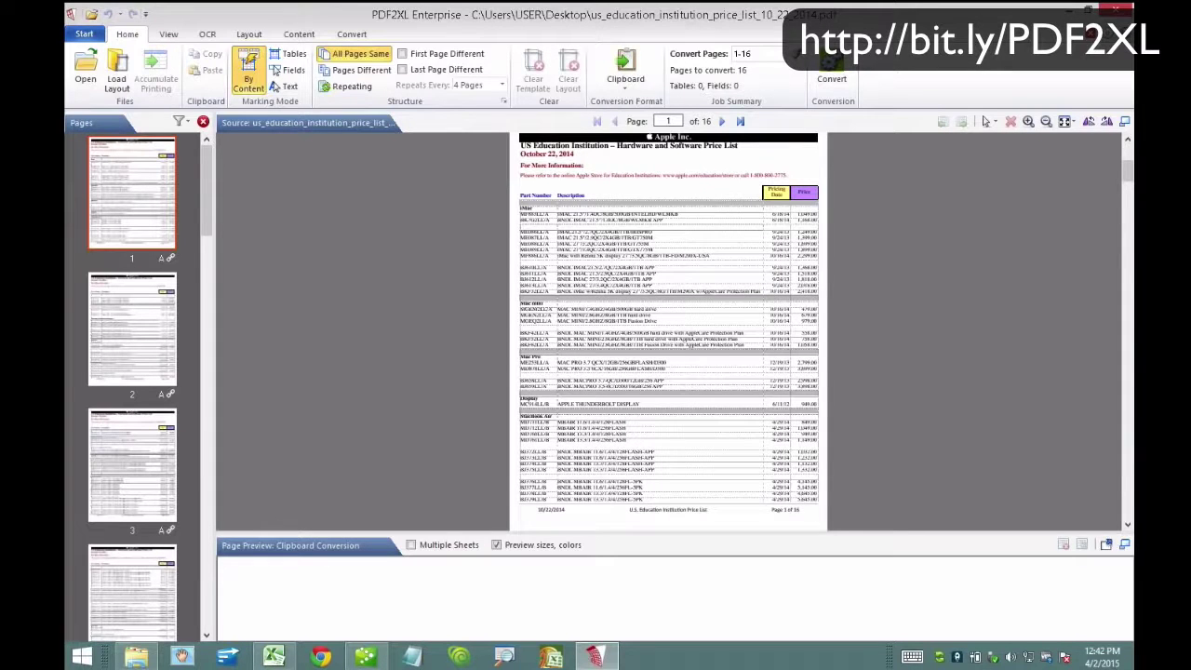
{"action": "left_click", "coordinate": [1028, 121]}
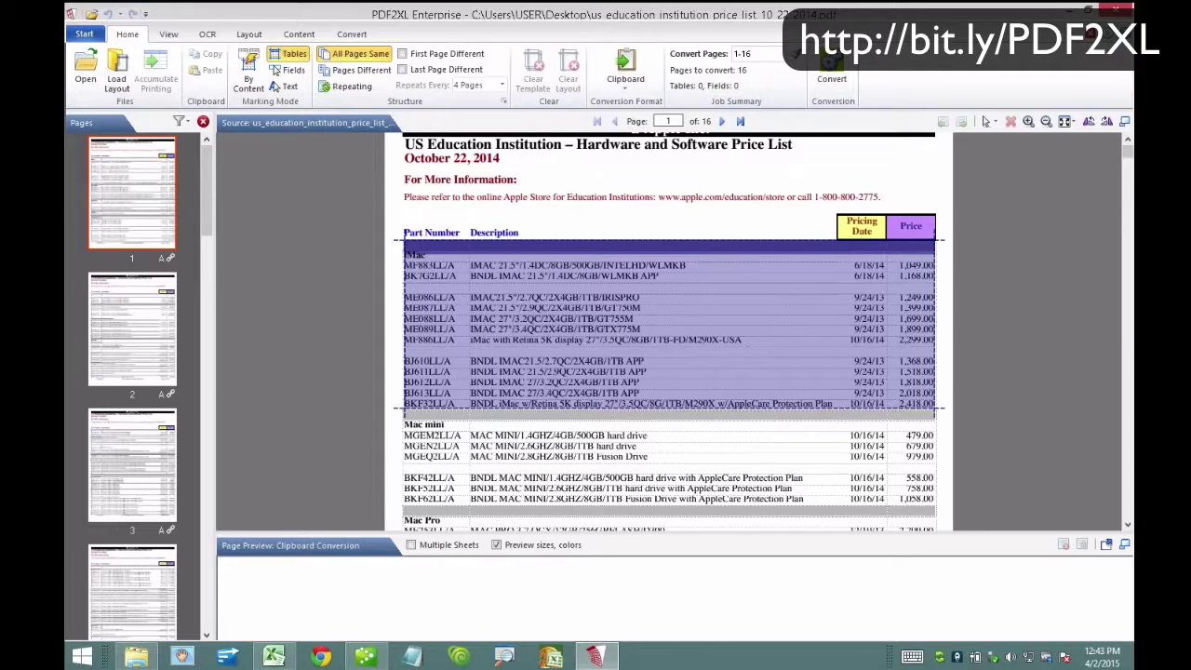
{"action": "left_click_drag", "start_coordinate": [403, 240], "coordinate": [935, 408]}
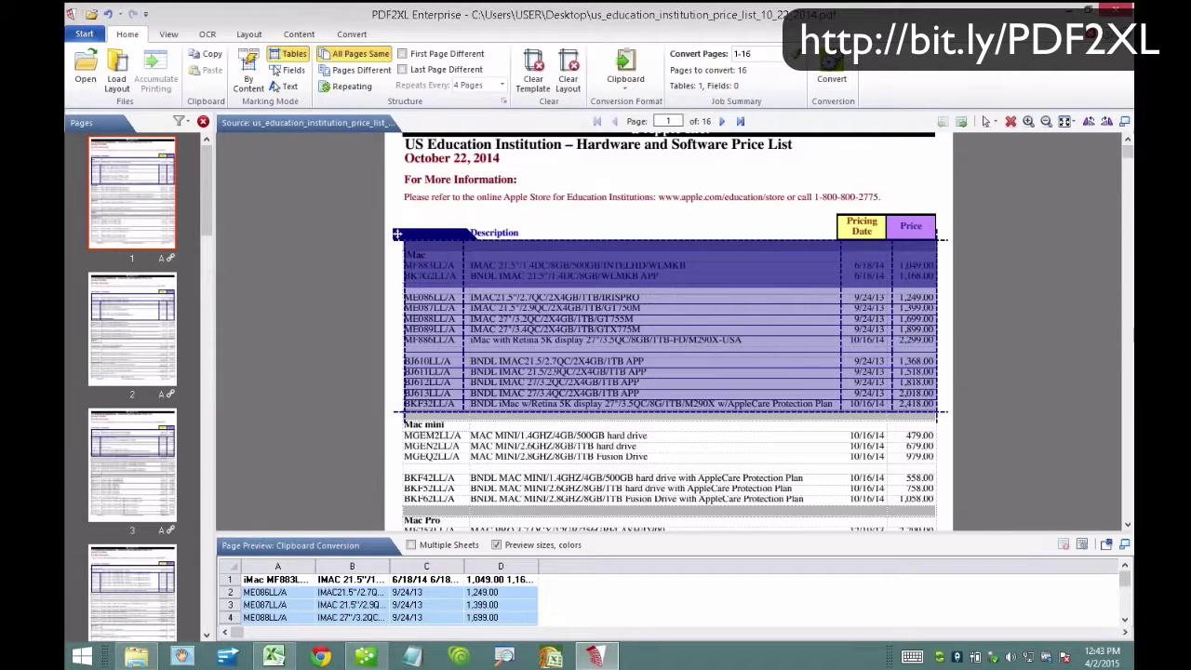
{"action": "left_click_drag", "start_coordinate": [559, 533], "coordinate": [558, 340]}
{"action": "left_click_drag", "start_coordinate": [390, 373], "coordinate": [523, 373]}
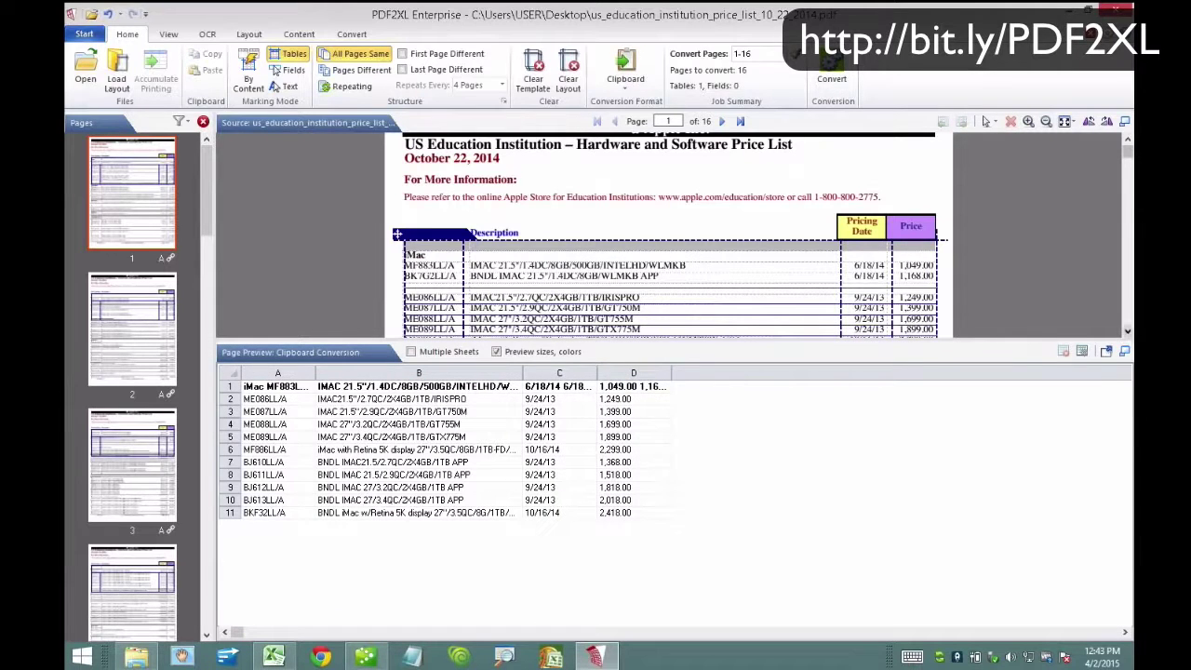
- Mark the Mac Pro section on page 1 as a second table and choose Excel as the conversion format
{"action": "left_click", "coordinate": [1128, 331]}
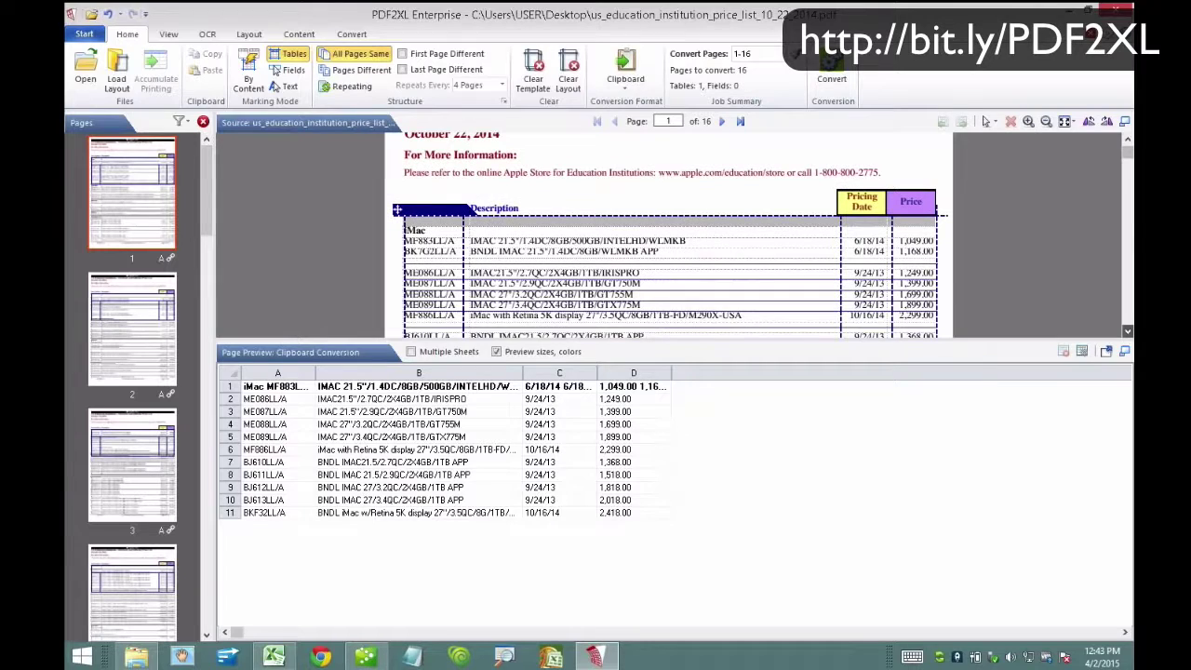
{"action": "scroll", "coordinate": [670, 236], "scroll_direction": "down", "scroll_amount": 5}
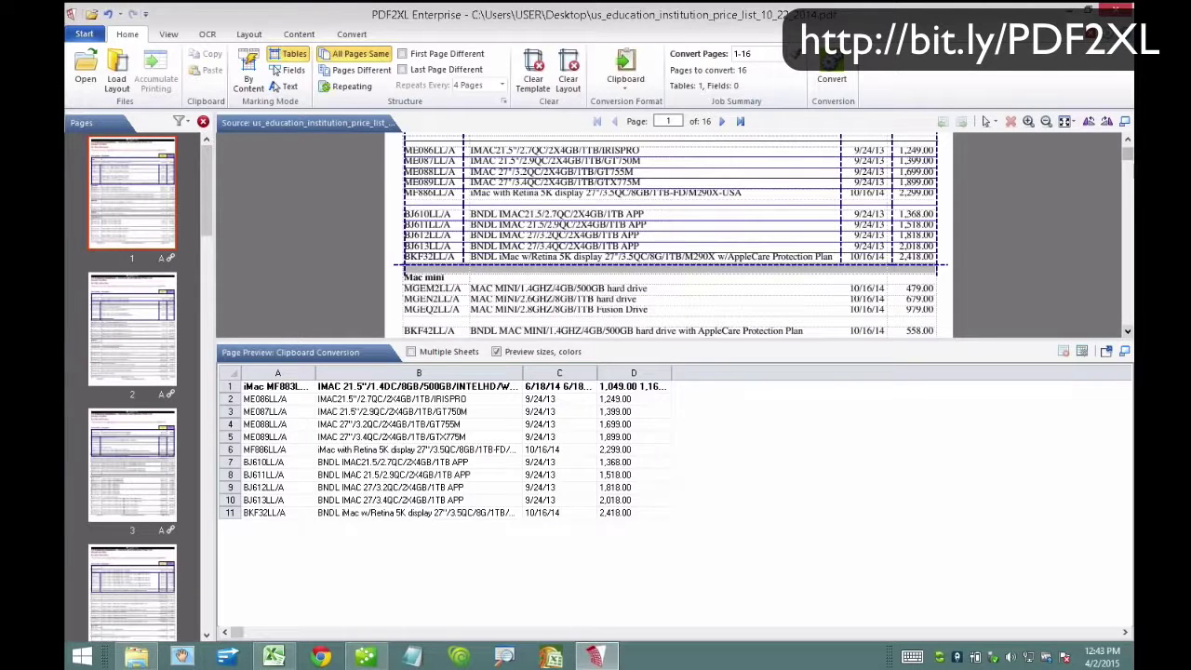
{"action": "scroll", "coordinate": [670, 235], "scroll_direction": "down", "scroll_amount": 2}
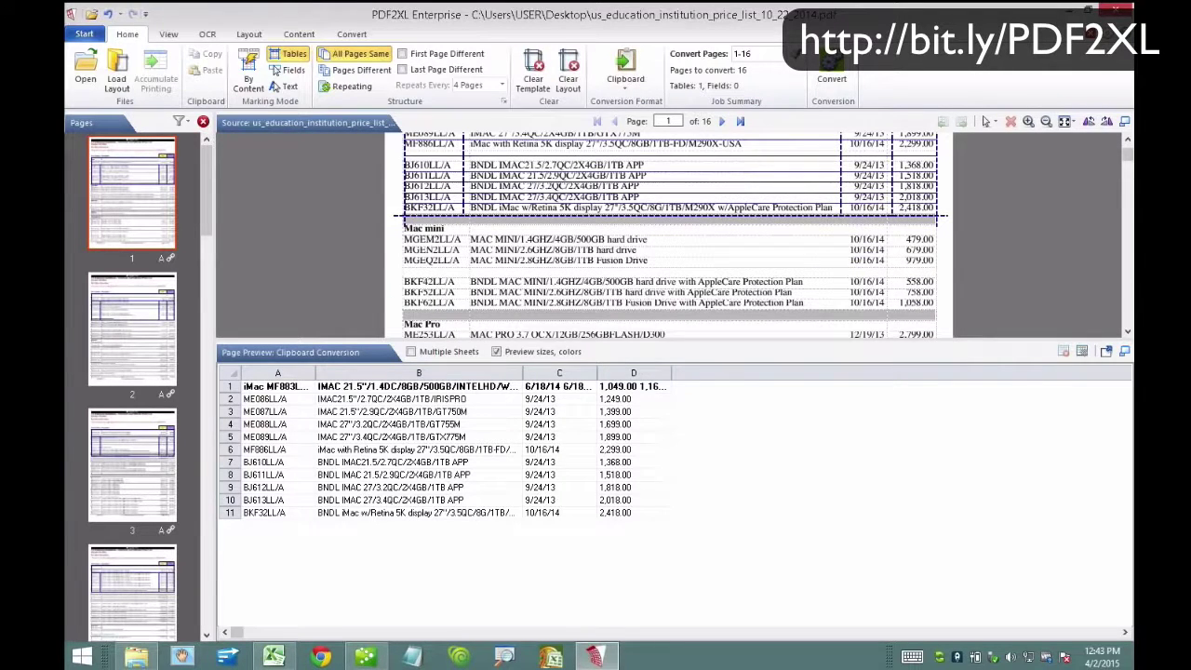
{"action": "left_click_drag", "start_coordinate": [577, 341], "coordinate": [576, 472]}
{"action": "left_click_drag", "start_coordinate": [403, 319], "coordinate": [934, 381]}
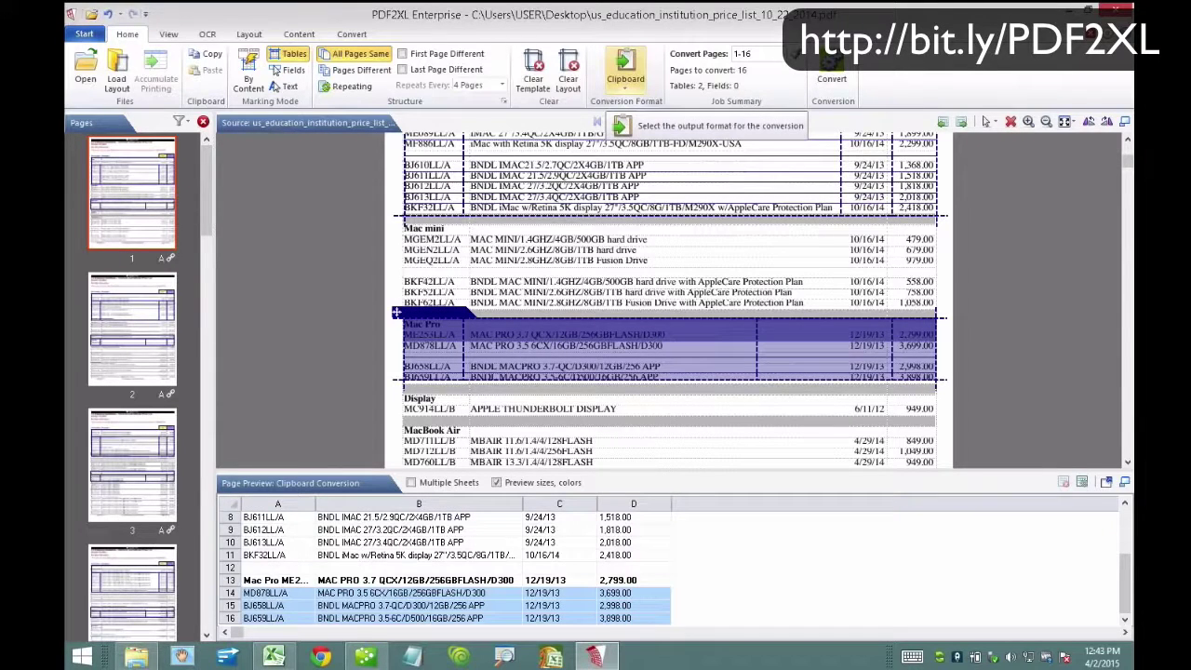
{"action": "left_click", "coordinate": [625, 69]}
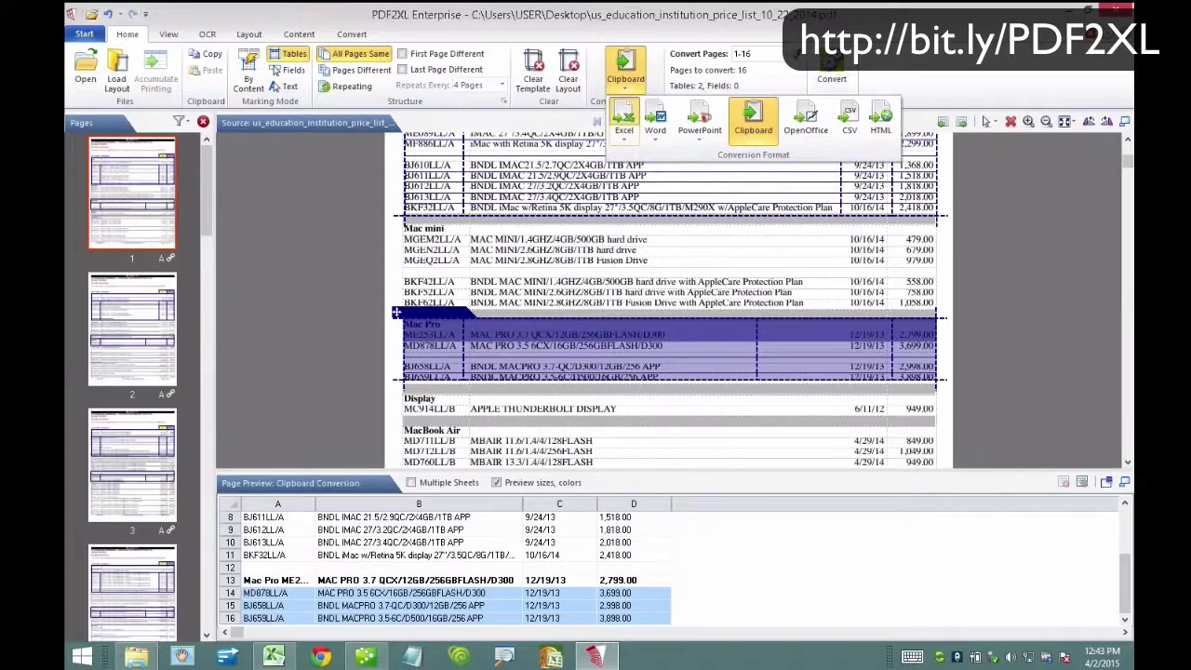
{"action": "left_click", "coordinate": [624, 119]}
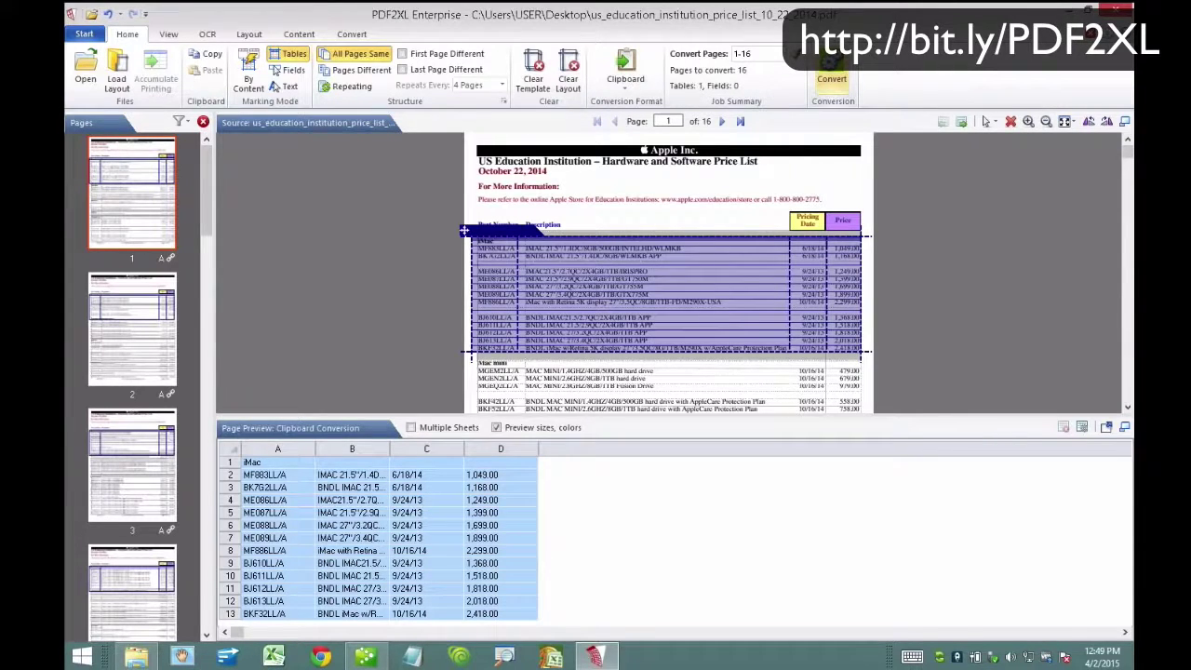
- Convert the marked table area on pages 1-16 to the clipboard and reopen the source price list PDF from the desktop
{"action": "left_click", "coordinate": [831, 70]}
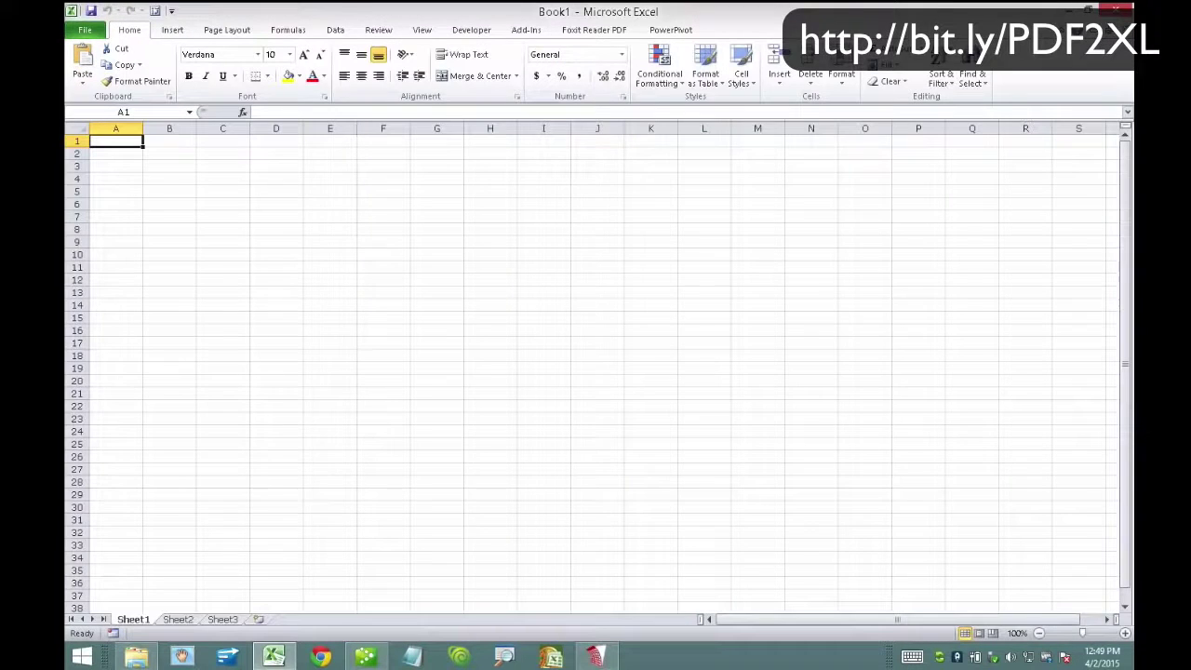
{"action": "key", "text": "super+d"}
{"action": "double_click", "coordinate": [370, 42]}
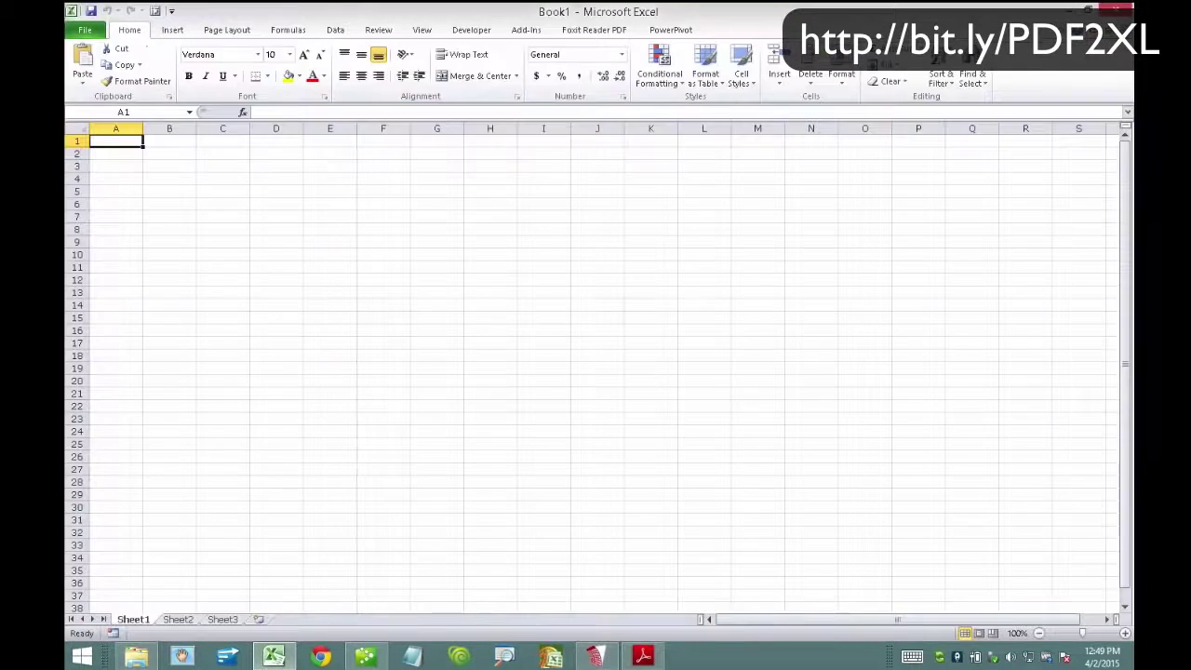
- Paste the converted price list at cell A1 of the blank Excel workbook and widen the columns, making column B widest for the descriptions
{"action": "right_click", "coordinate": [111, 143]}
{"action": "left_click", "coordinate": [142, 202]}
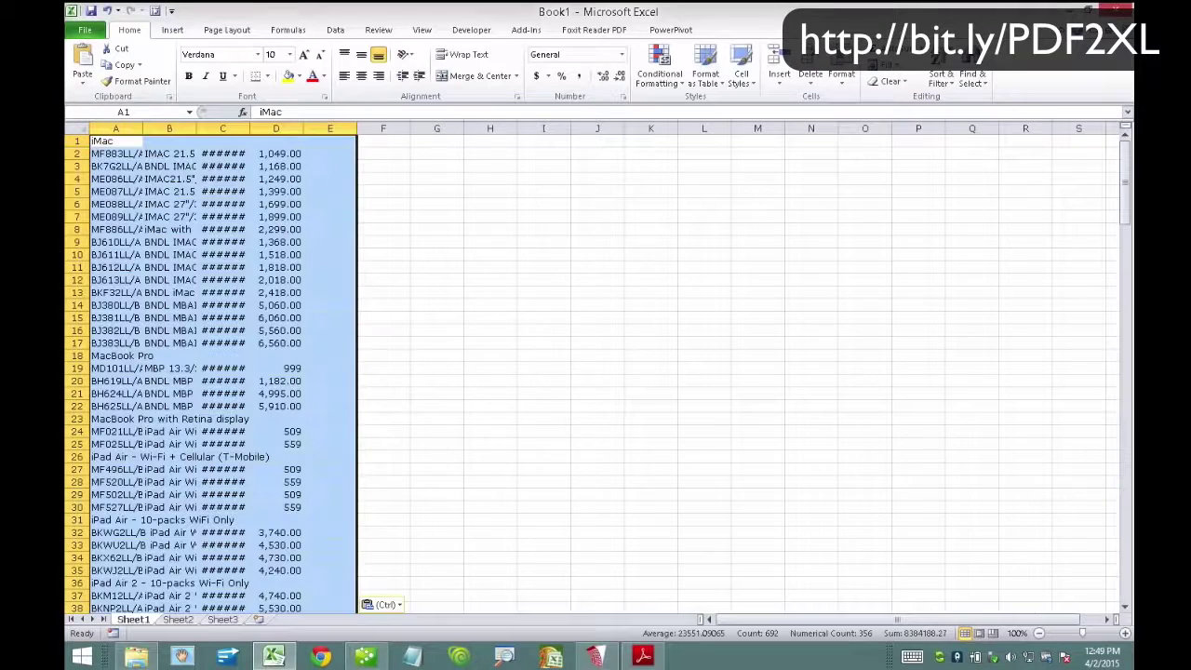
{"action": "left_click", "coordinate": [78, 128]}
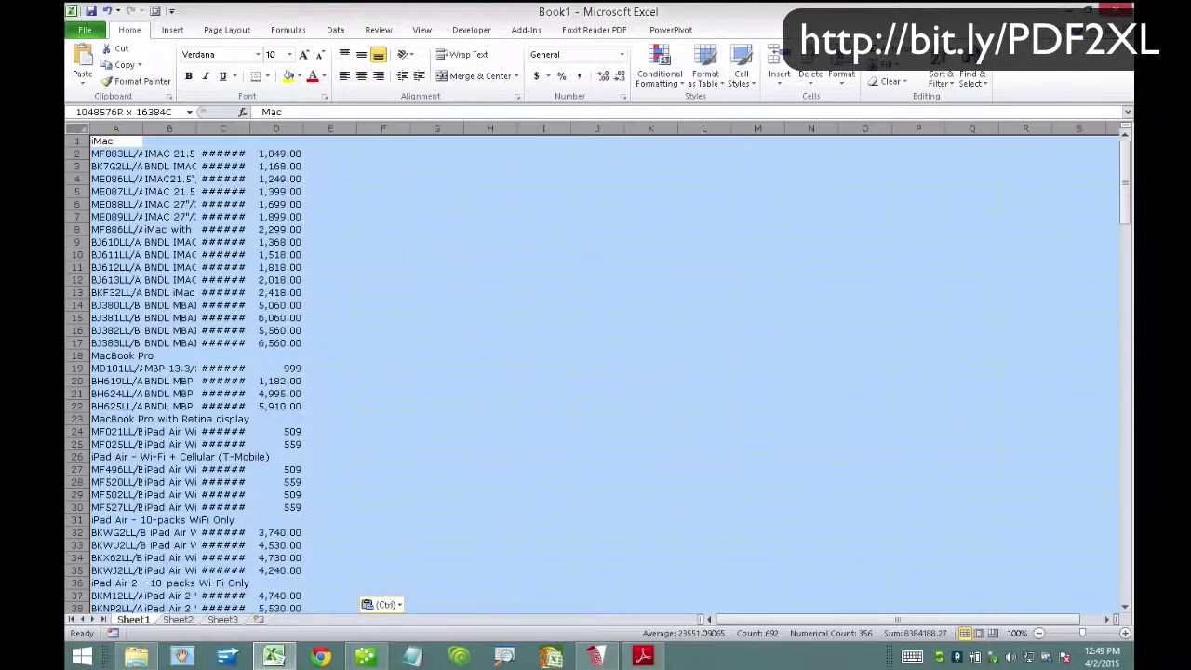
{"action": "left_click_drag", "start_coordinate": [143, 128], "coordinate": [175, 128]}
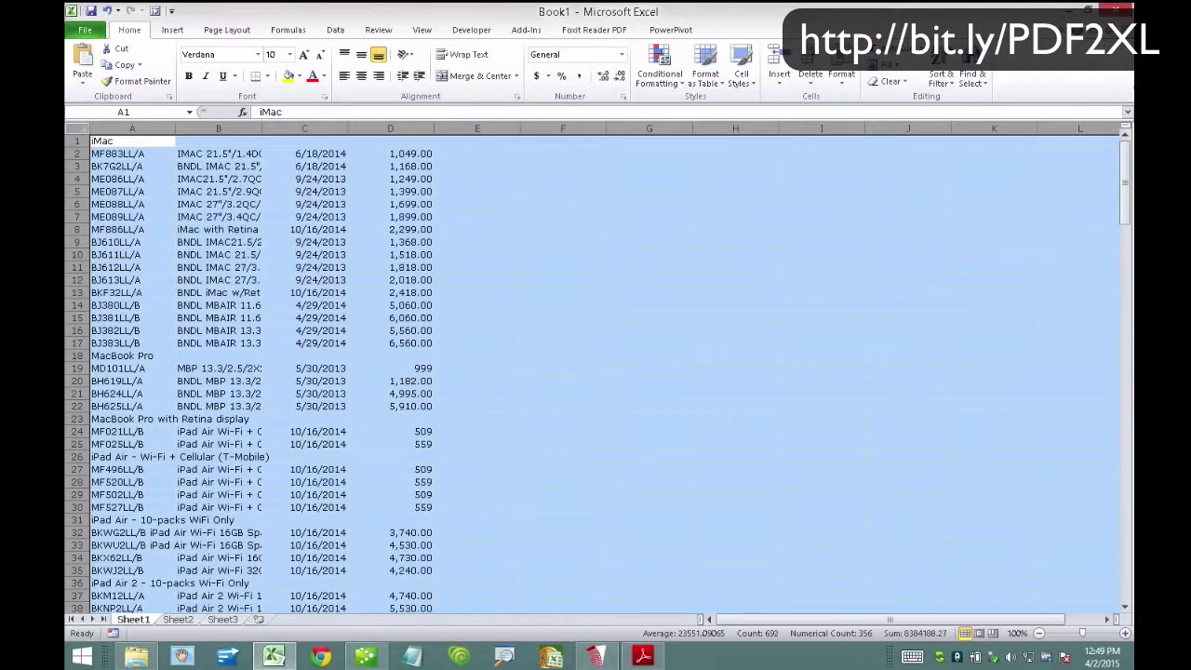
{"action": "left_click", "coordinate": [311, 230]}
{"action": "left_click_drag", "start_coordinate": [262, 128], "coordinate": [417, 128]}
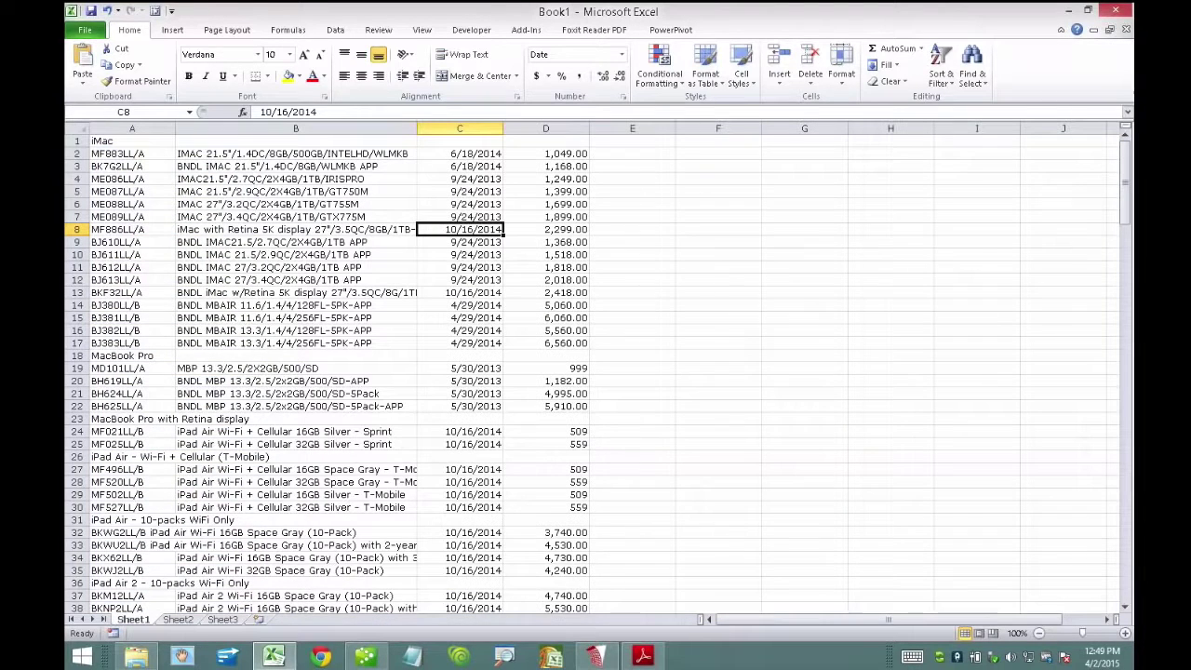
- Delete the pricing date column C from the pasted price list
{"action": "right_click", "coordinate": [428, 127]}
{"action": "left_click", "coordinate": [438, 244]}
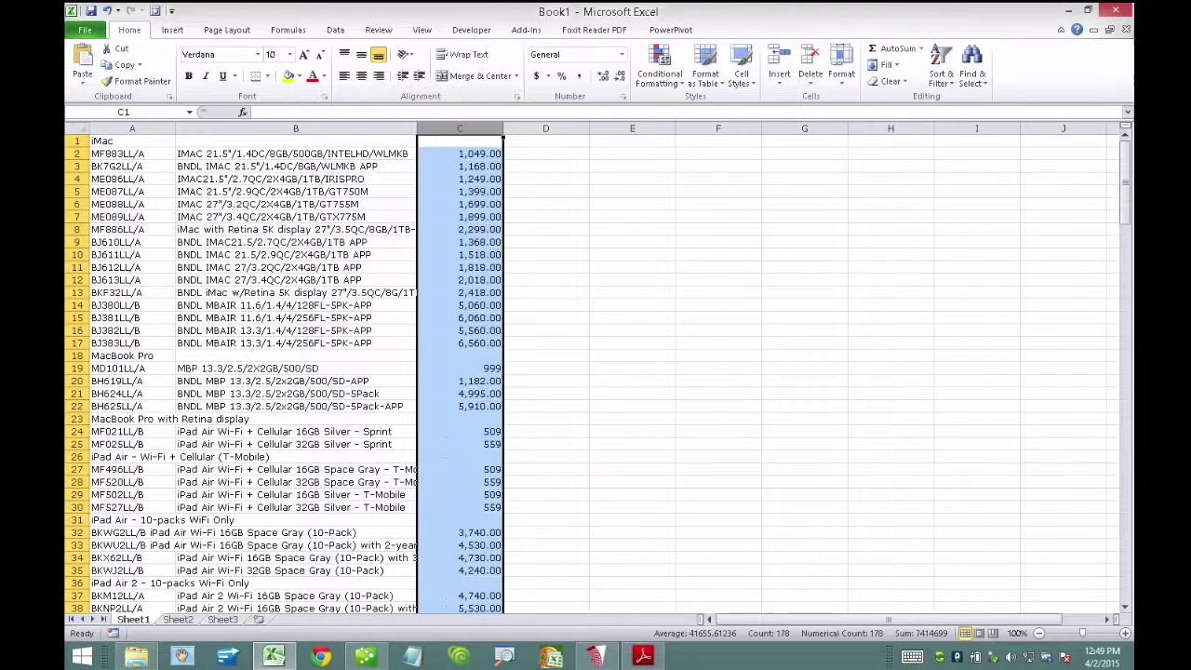
{"action": "left_click", "coordinate": [296, 230]}
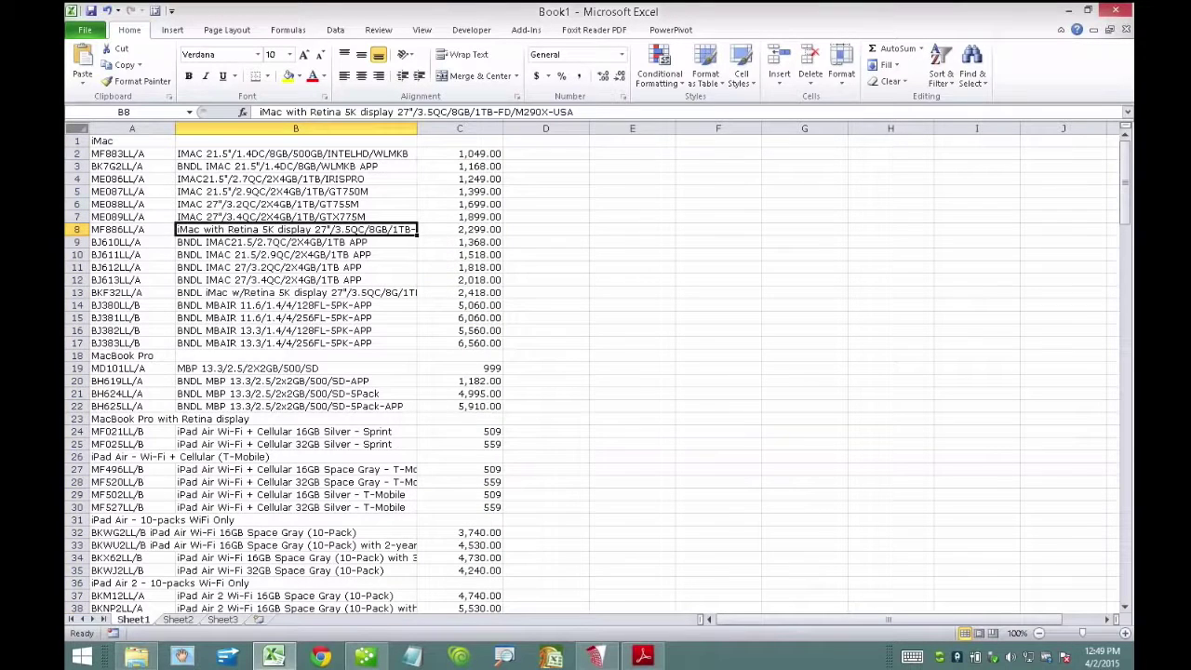
- Set the font size of the whole sheet to 18
{"action": "left_click", "coordinate": [77, 129]}
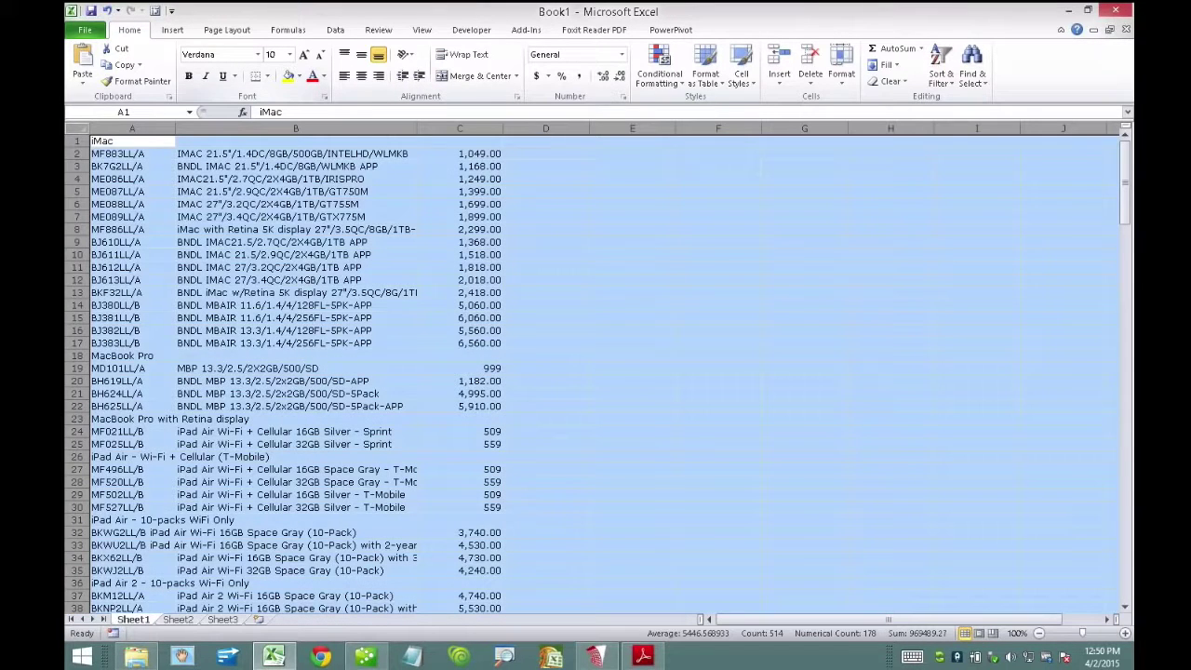
{"action": "left_click", "coordinate": [290, 54]}
{"action": "left_click", "coordinate": [272, 160]}
- Widen all columns to fit the part numbers, and widen column B further for the descriptions
{"action": "double_click", "coordinate": [176, 128]}
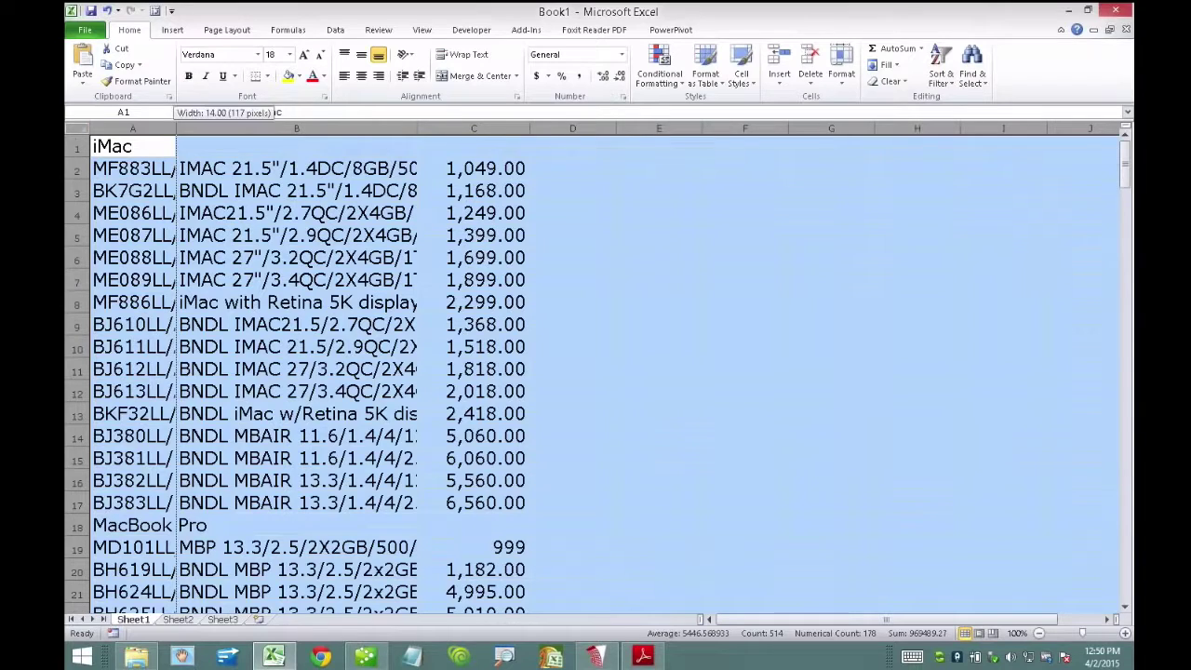
{"action": "left_click_drag", "start_coordinate": [176, 128], "coordinate": [245, 129]}
{"action": "left_click", "coordinate": [321, 190]}
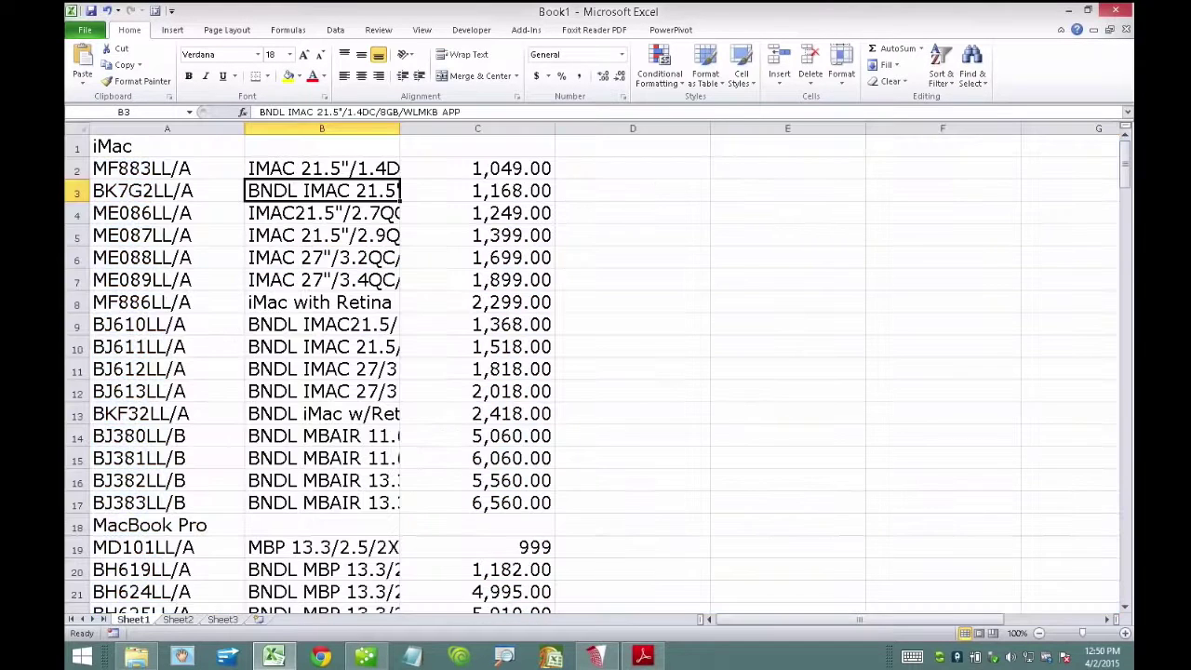
{"action": "left_click_drag", "start_coordinate": [400, 129], "coordinate": [681, 129]}
{"action": "left_click", "coordinate": [462, 168]}
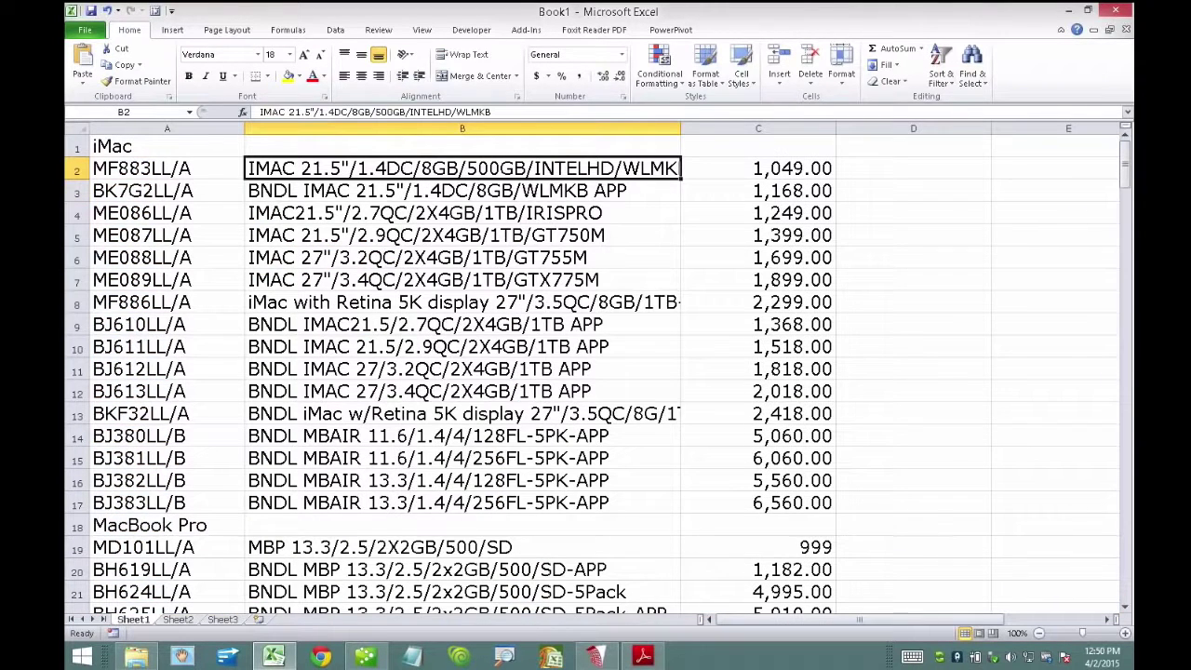
- Insert blank columns from C through J between the descriptions and the prices
{"action": "left_click_drag", "start_coordinate": [758, 129], "coordinate": [930, 128]}
{"action": "right_click", "coordinate": [623, 232]}
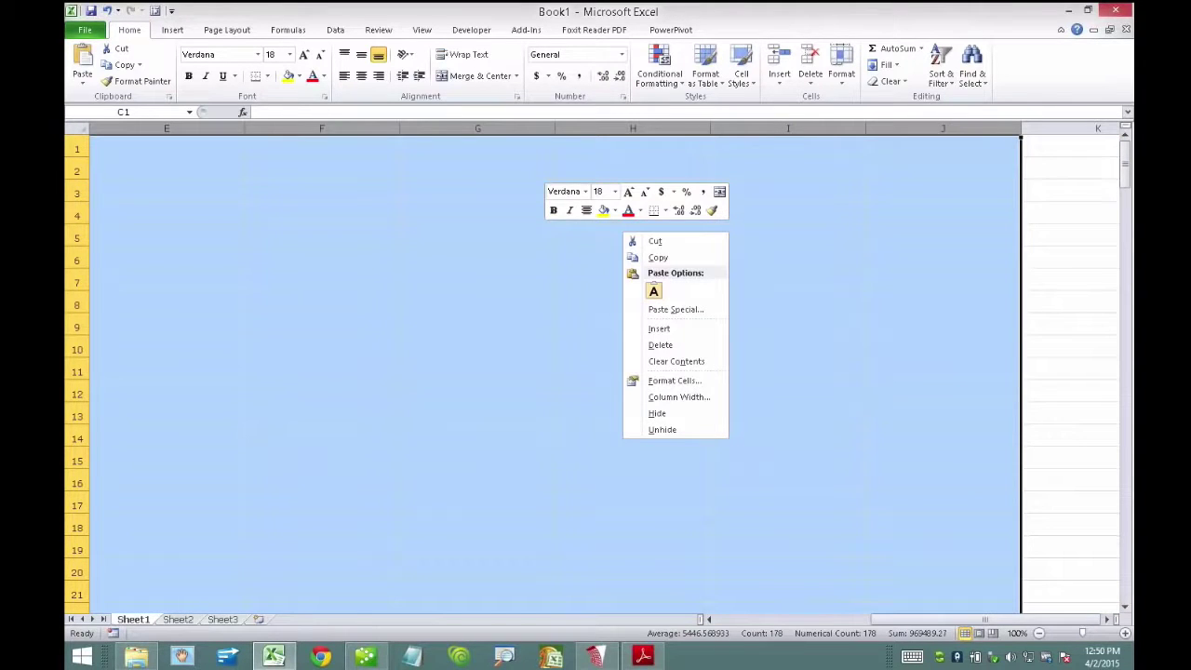
{"action": "left_click", "coordinate": [658, 328]}
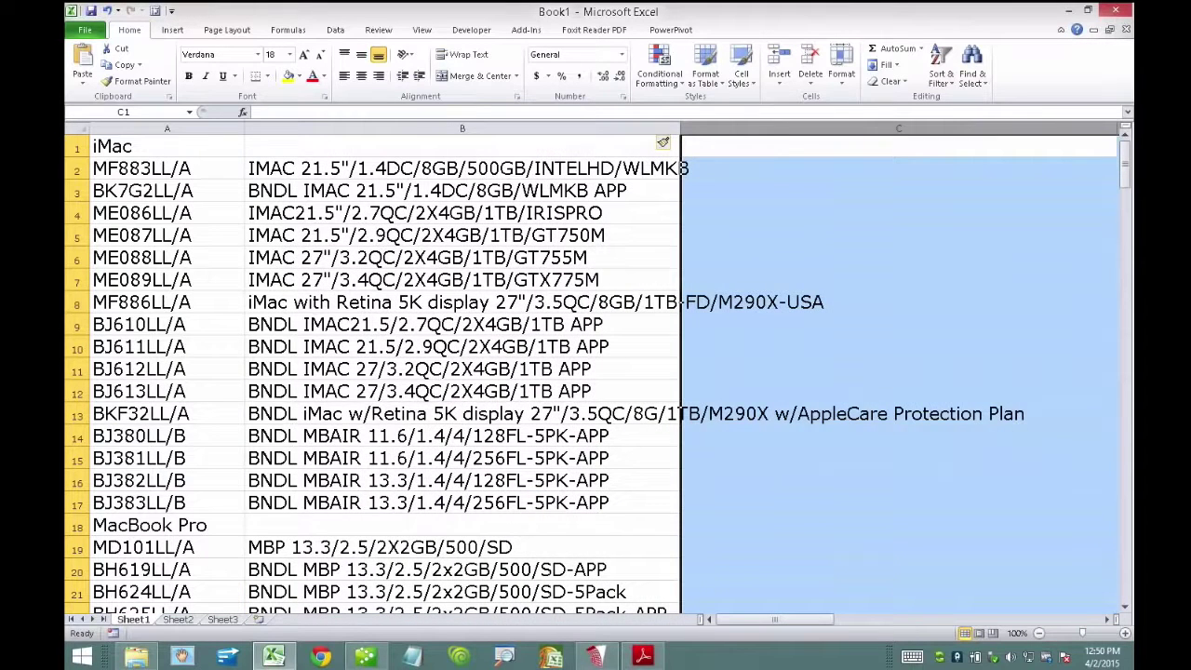
- Split the descriptions in column B into separate columns using Text to Columns, delimited by a custom "/" character only
{"action": "left_click", "coordinate": [502, 128]}
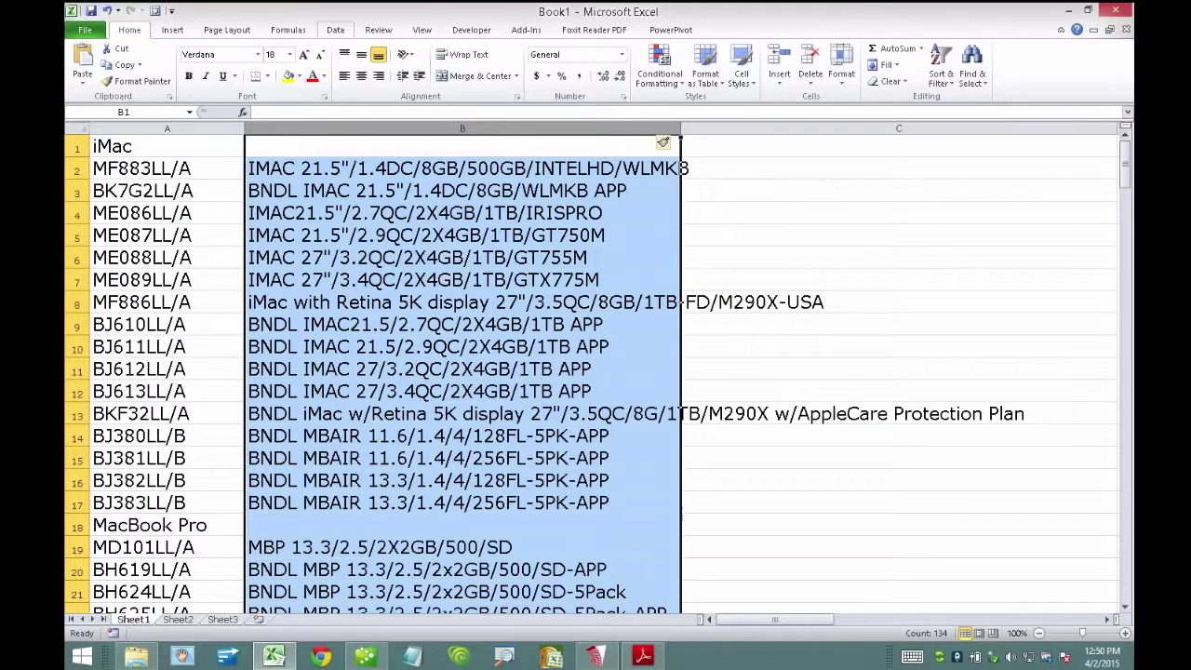
{"action": "left_click", "coordinate": [335, 30]}
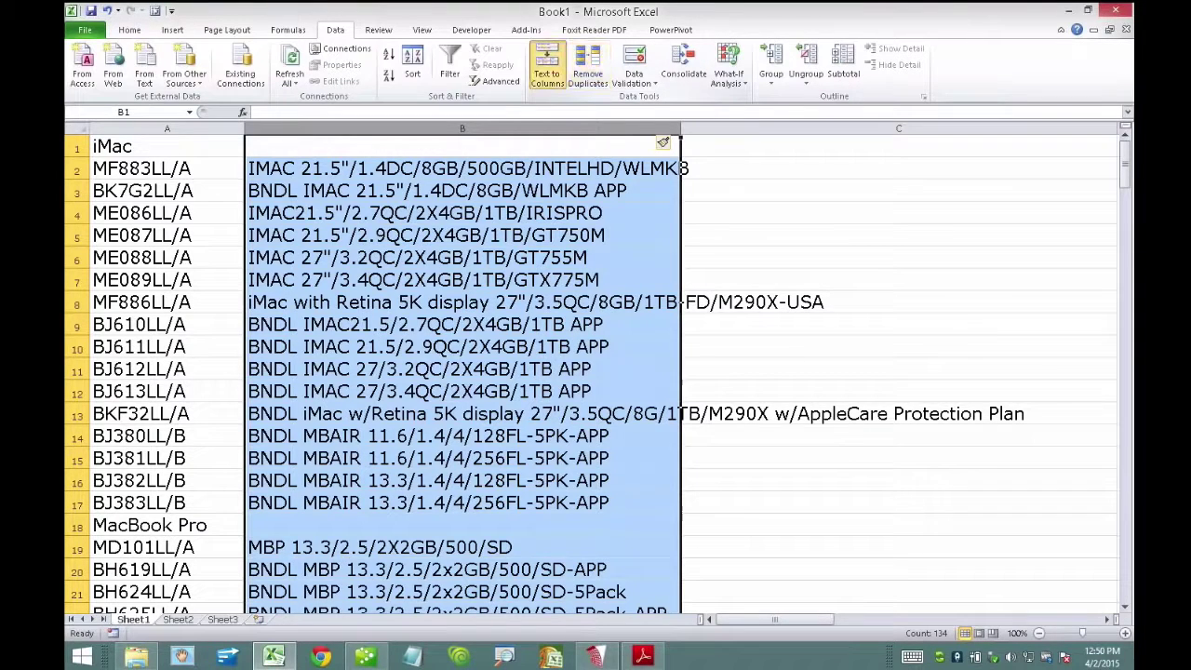
{"action": "left_click", "coordinate": [547, 70]}
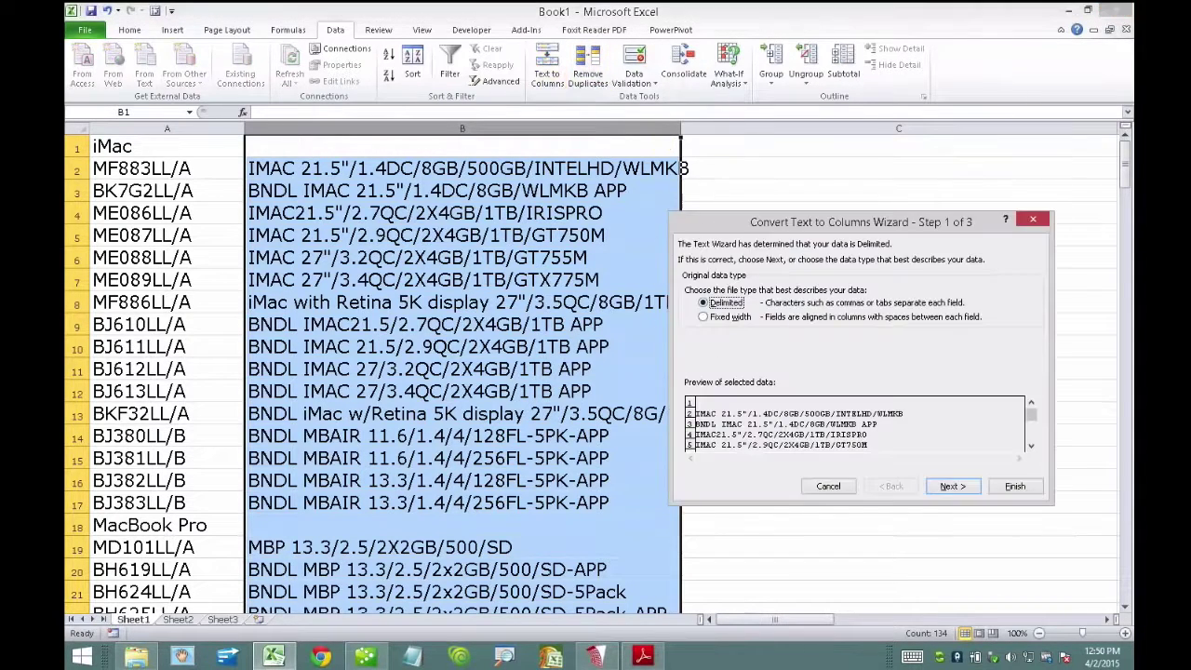
{"action": "left_click", "coordinate": [952, 485]}
{"action": "left_click", "coordinate": [691, 288]}
{"action": "left_click", "coordinate": [691, 345]}
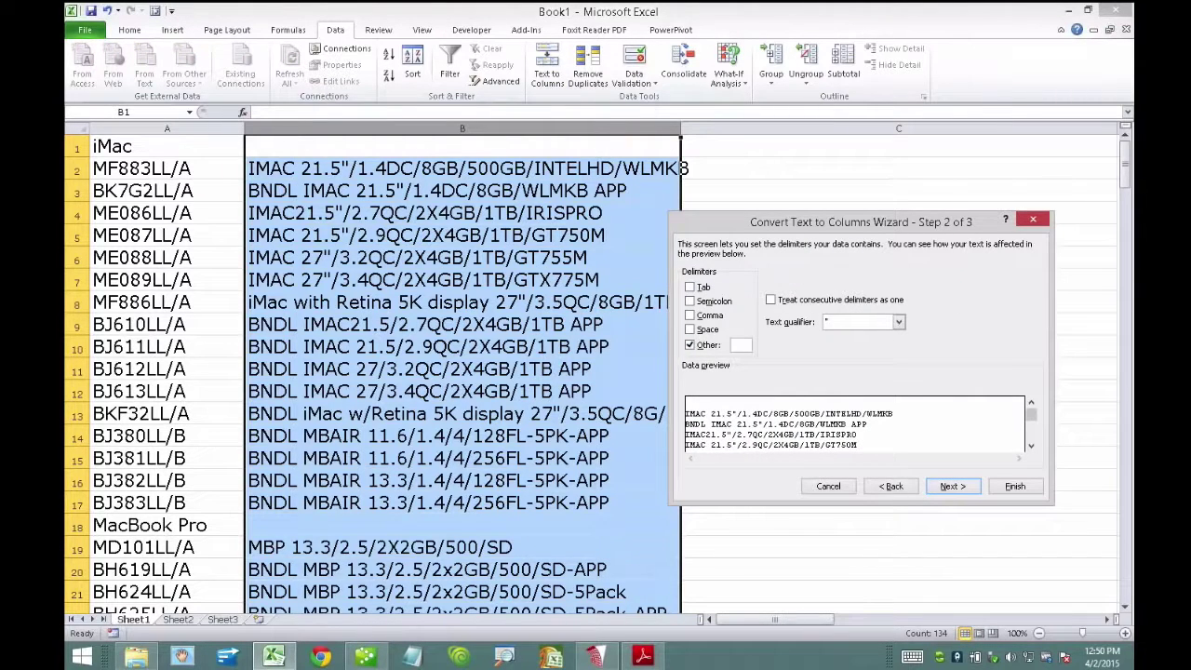
{"action": "type", "text": "/"}
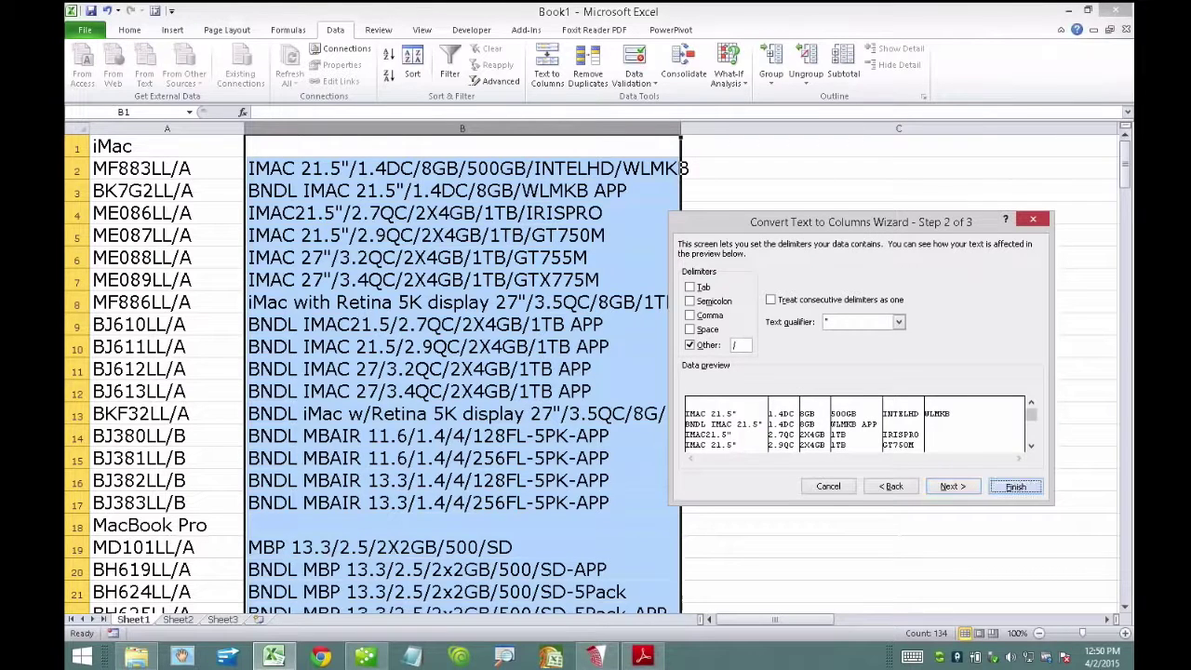
{"action": "left_click", "coordinate": [1015, 486]}
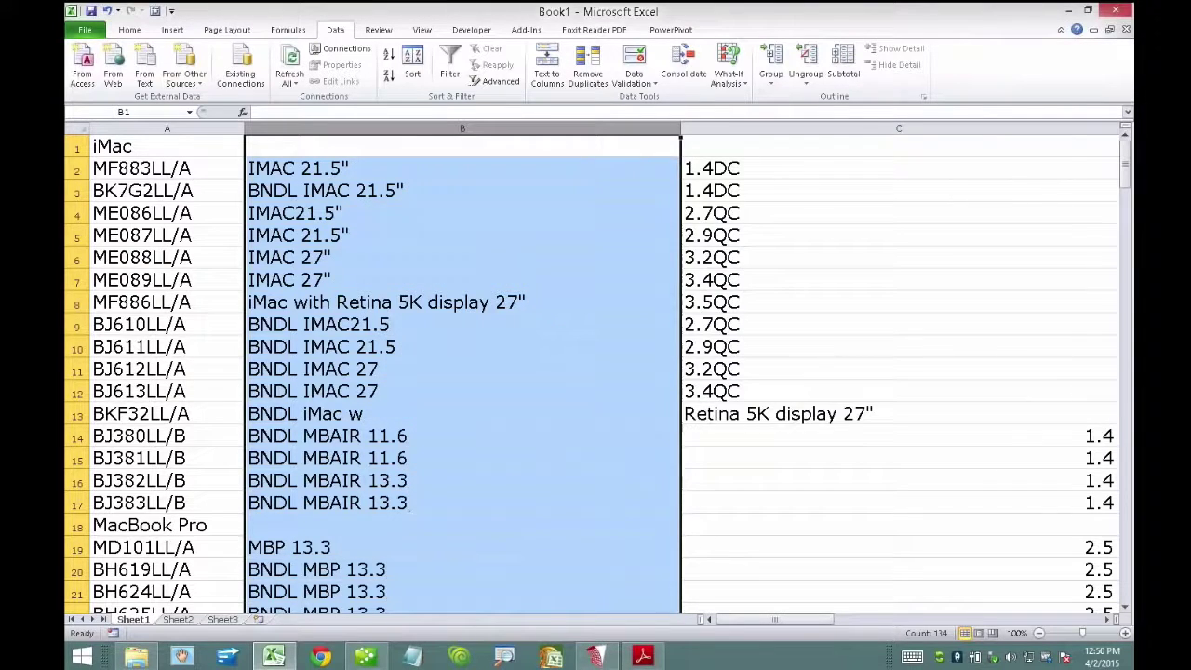
- Narrow all columns of the sheet to one uniform width, and widen column B to fit the product names
{"action": "left_click", "coordinate": [899, 391]}
{"action": "left_click", "coordinate": [77, 129]}
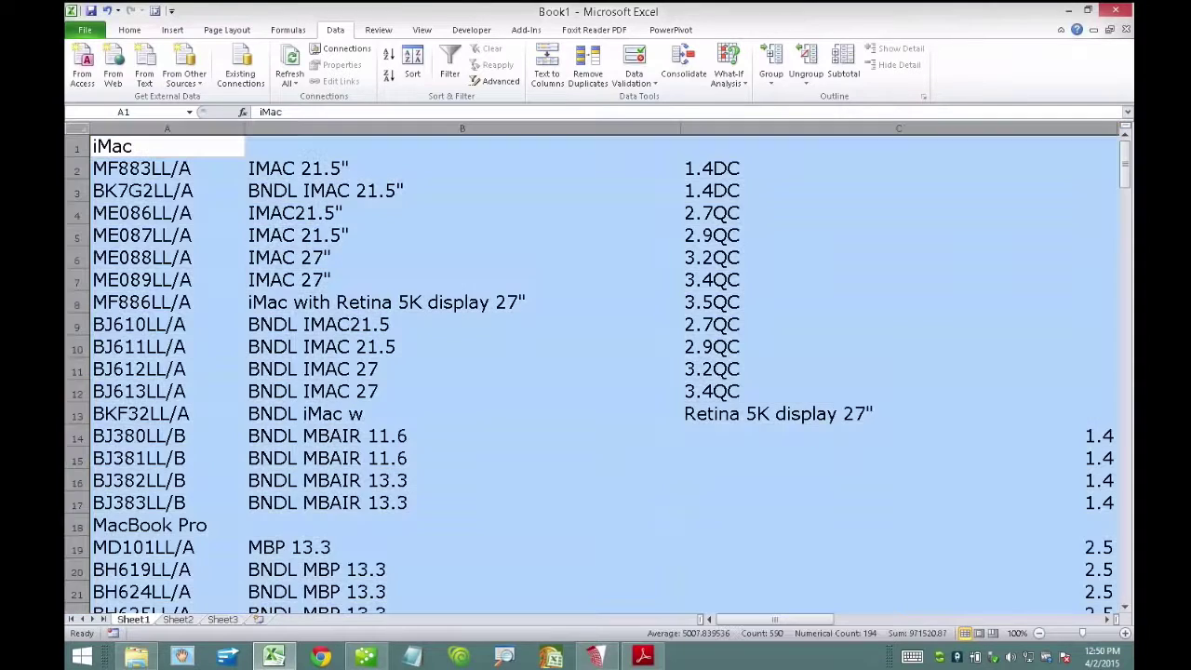
{"action": "left_click_drag", "start_coordinate": [245, 129], "coordinate": [217, 129]}
{"action": "left_click", "coordinate": [532, 235]}
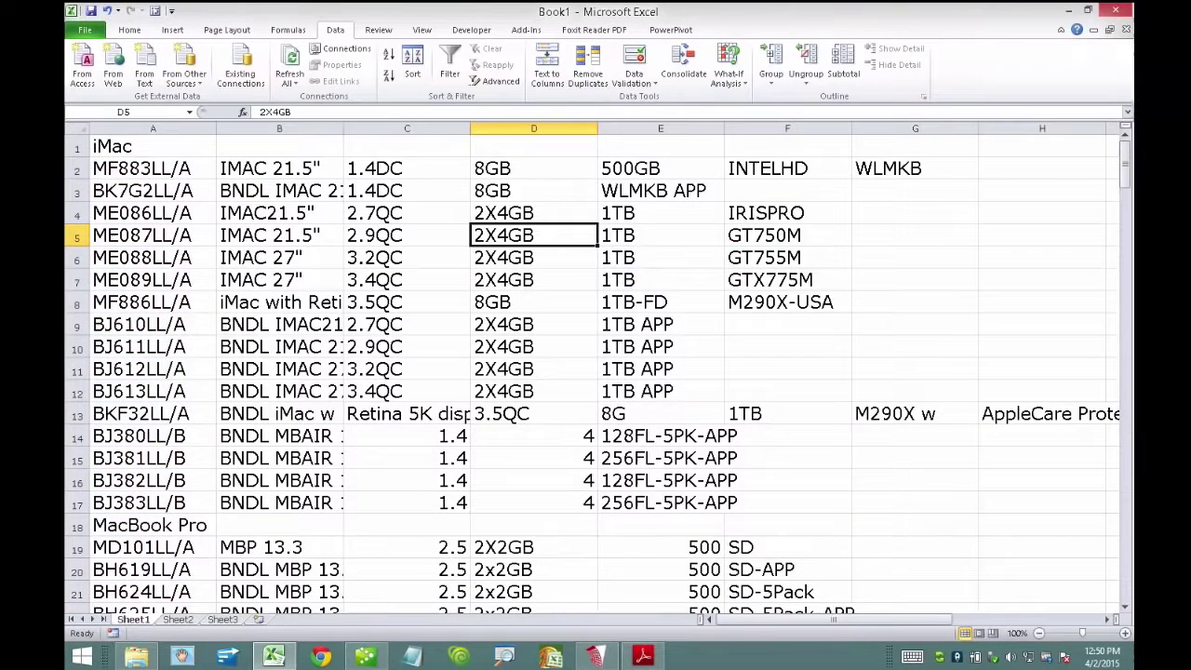
{"action": "left_click_drag", "start_coordinate": [344, 129], "coordinate": [405, 128]}
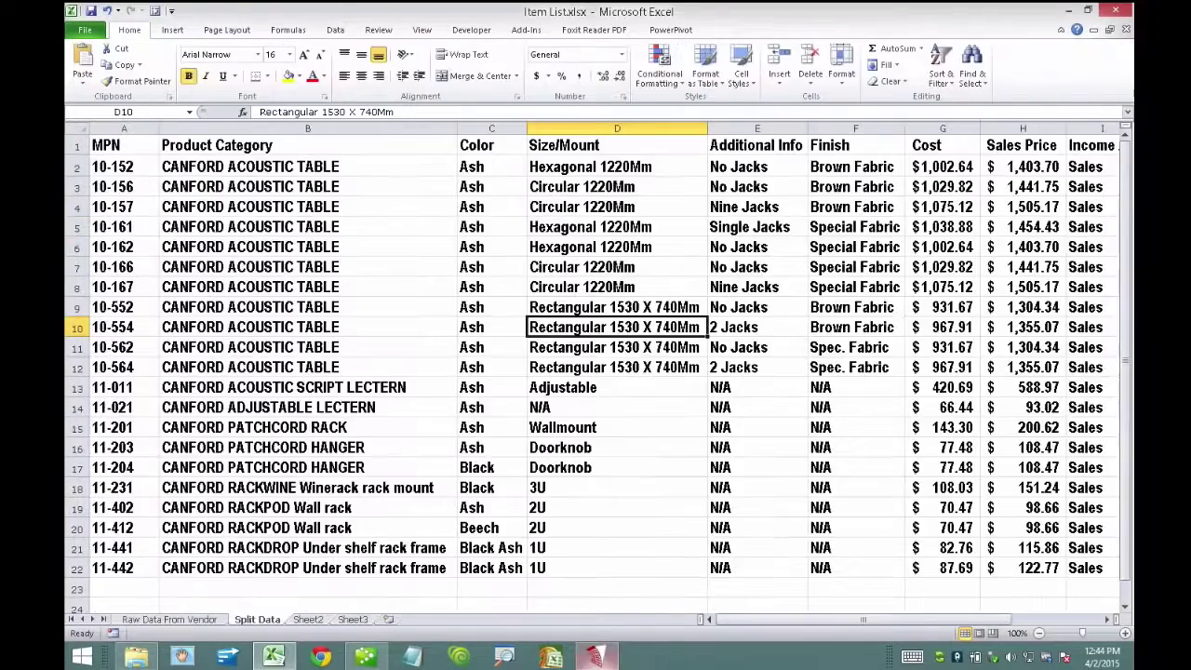
- Switch to KeyRocket, view its list of Excel 2010 shortcuts, and return to the Item List workbook
{"action": "right_click", "coordinate": [595, 656]}
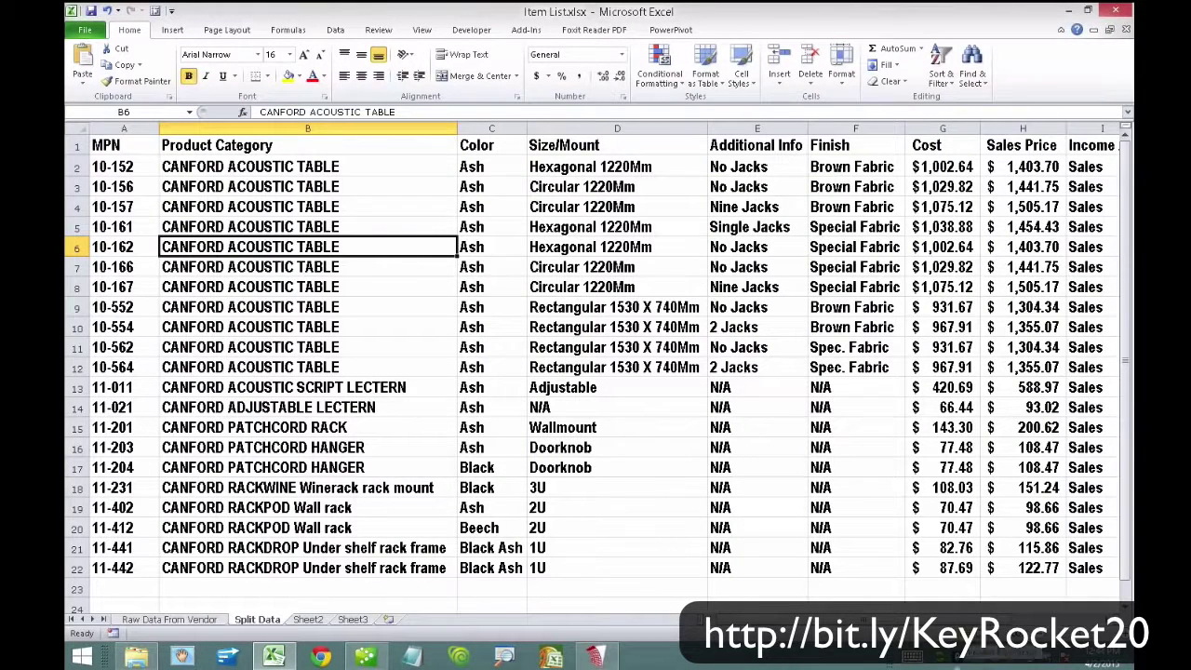
{"action": "left_click", "coordinate": [968, 657]}
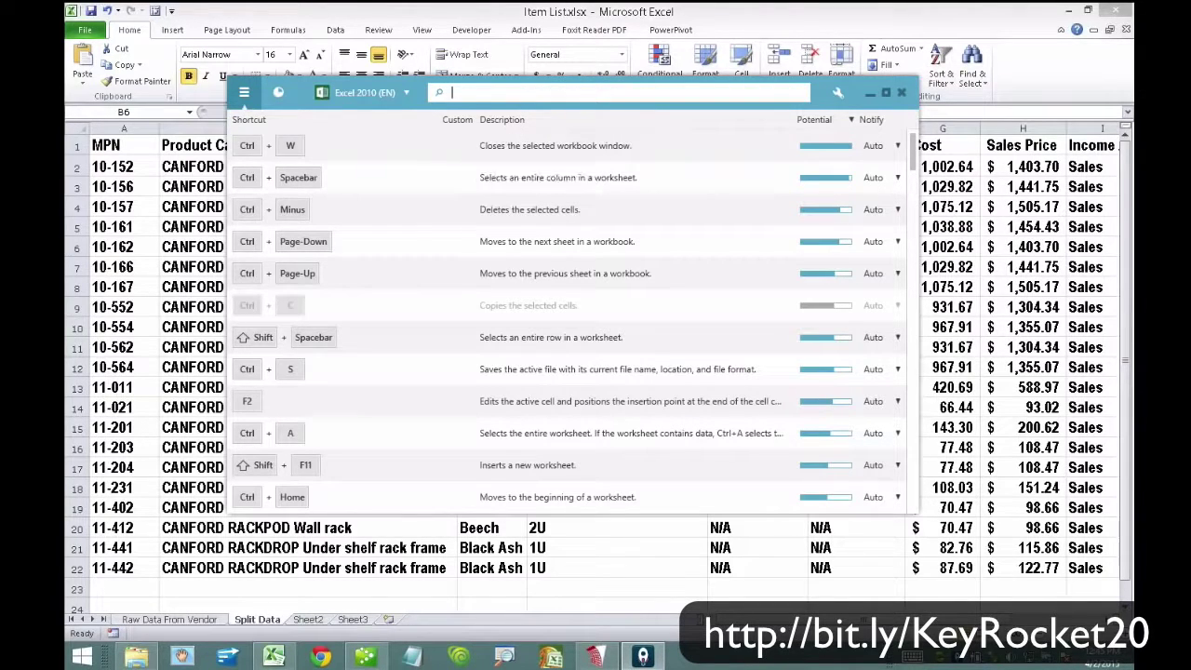
{"action": "key", "text": "Escape"}
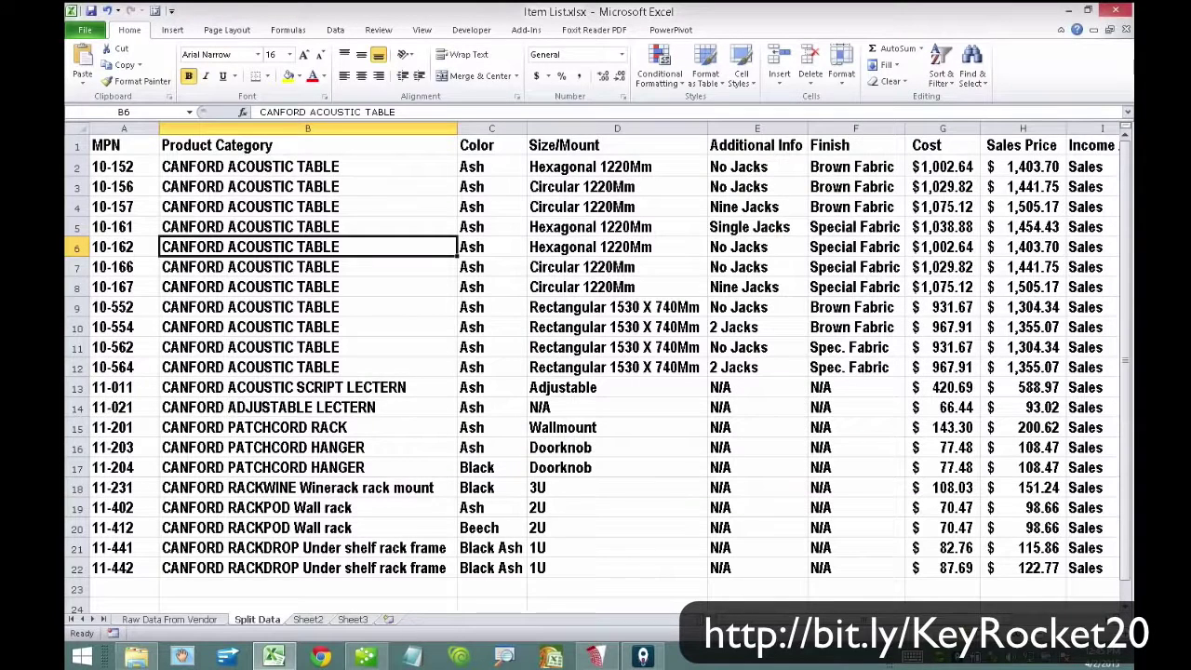
{"action": "key", "text": "alt+f"}
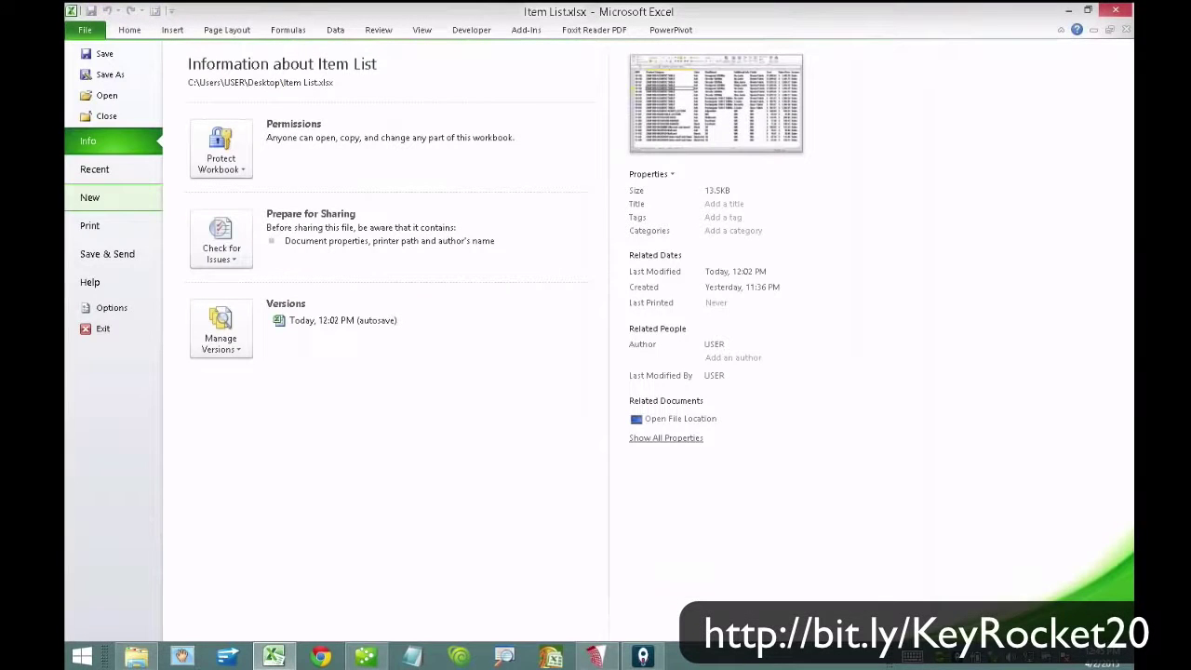
{"action": "left_click", "coordinate": [112, 198]}
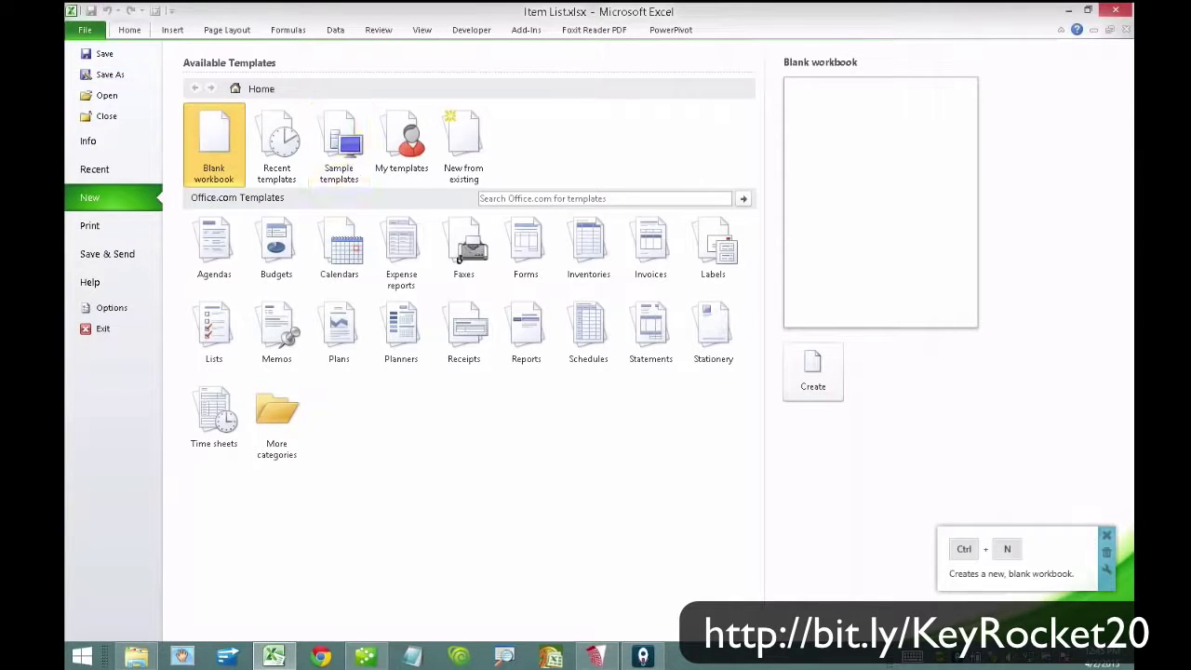
{"action": "key", "text": "Escape"}
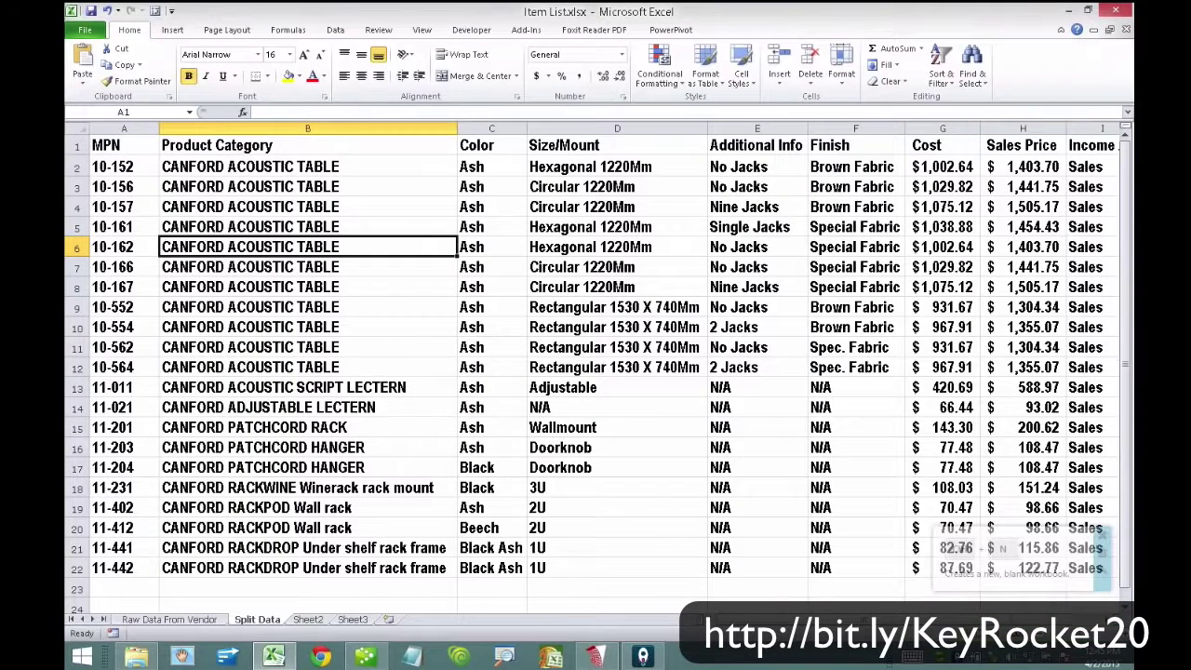
- Create a new blank workbook and delete column B from its first sheet
{"action": "key", "text": "ctrl+n"}
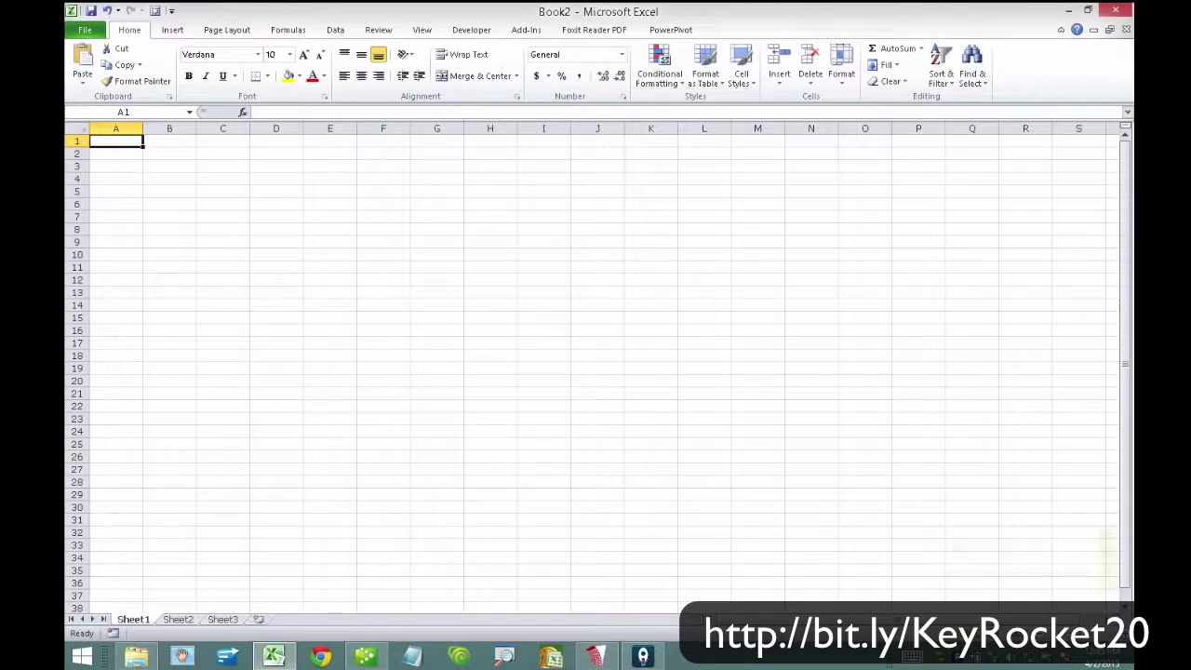
{"action": "key", "text": "Right"}
{"action": "key", "text": "ctrl+space"}
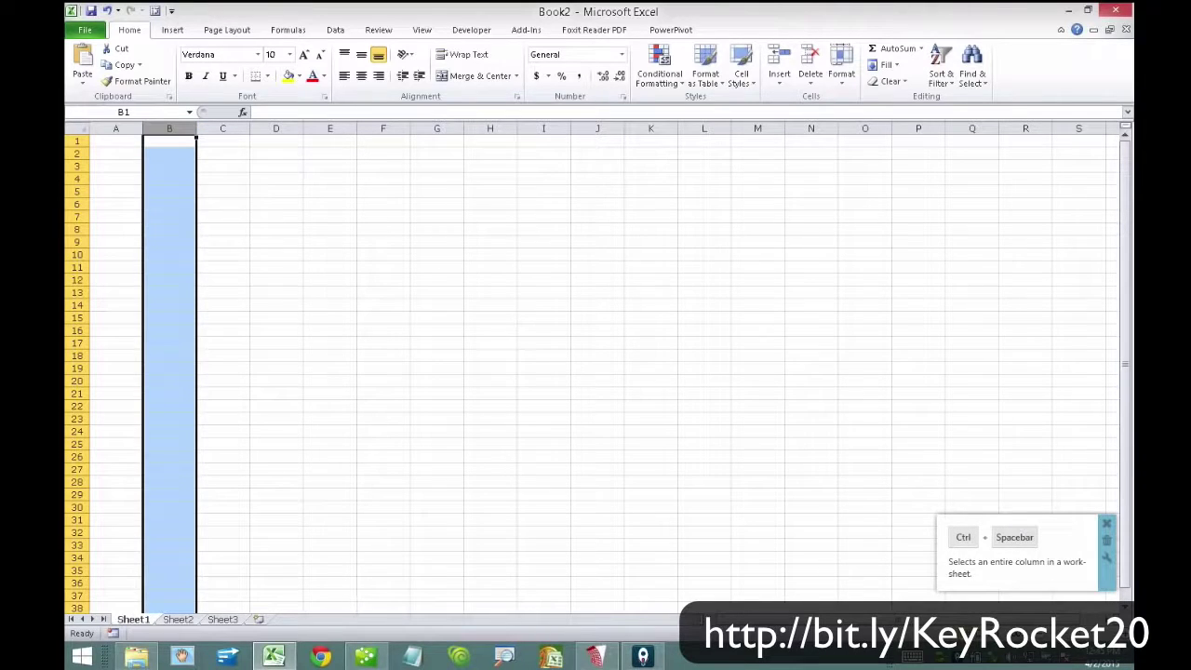
{"action": "right_click", "coordinate": [162, 124]}
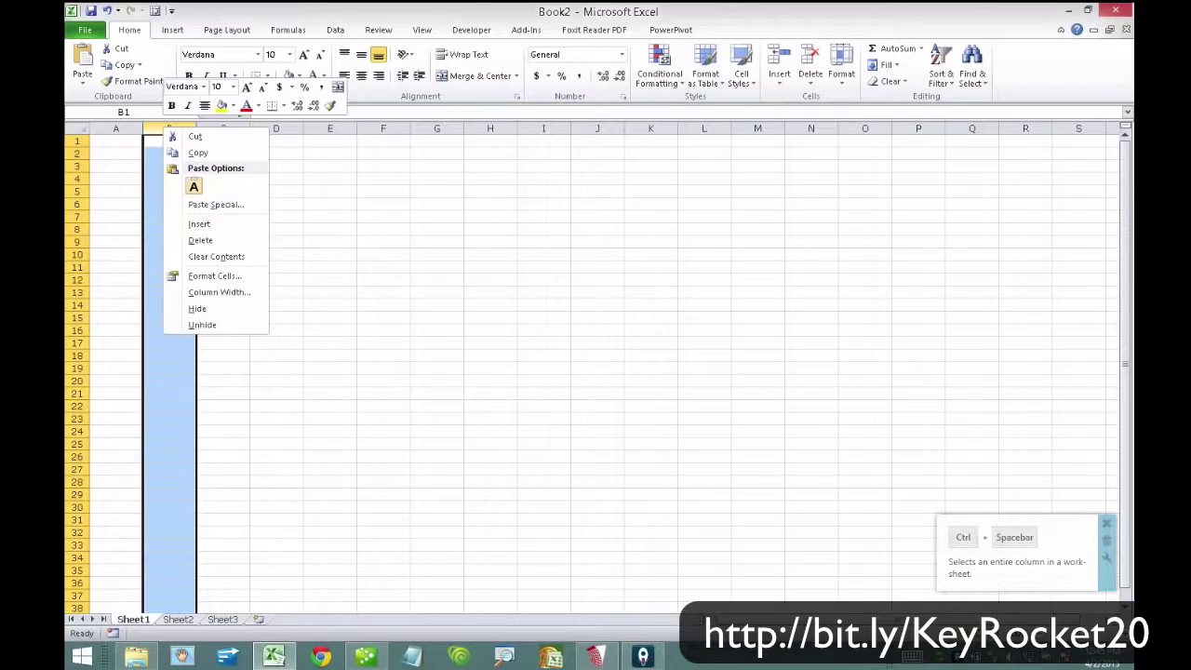
{"action": "left_click", "coordinate": [186, 239]}
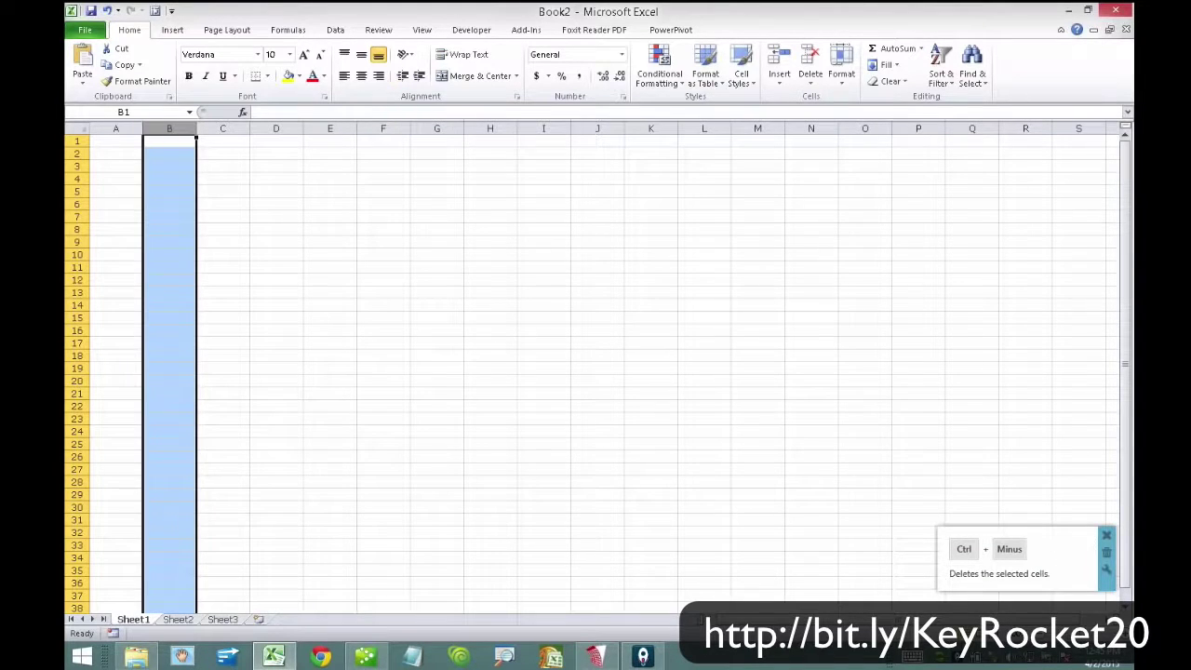
- Select the entire blank worksheet, and switch to KeyRocket to view the programs its shortcut lists cover
{"action": "left_click", "coordinate": [223, 204]}
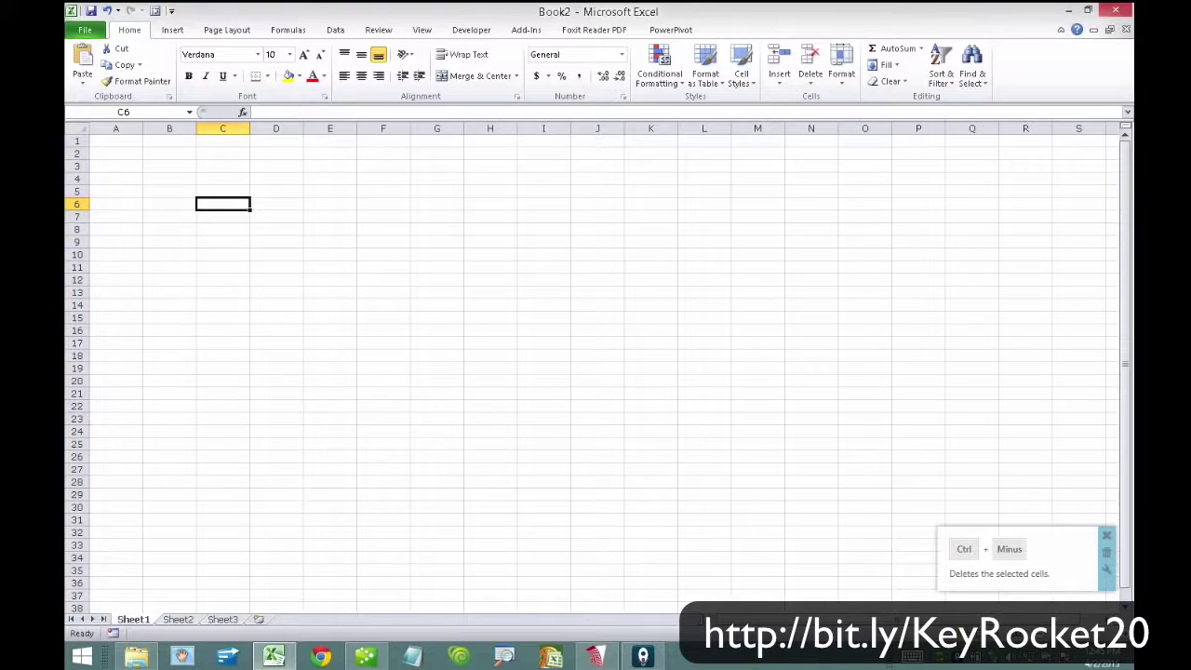
{"action": "key", "text": "ctrl+a"}
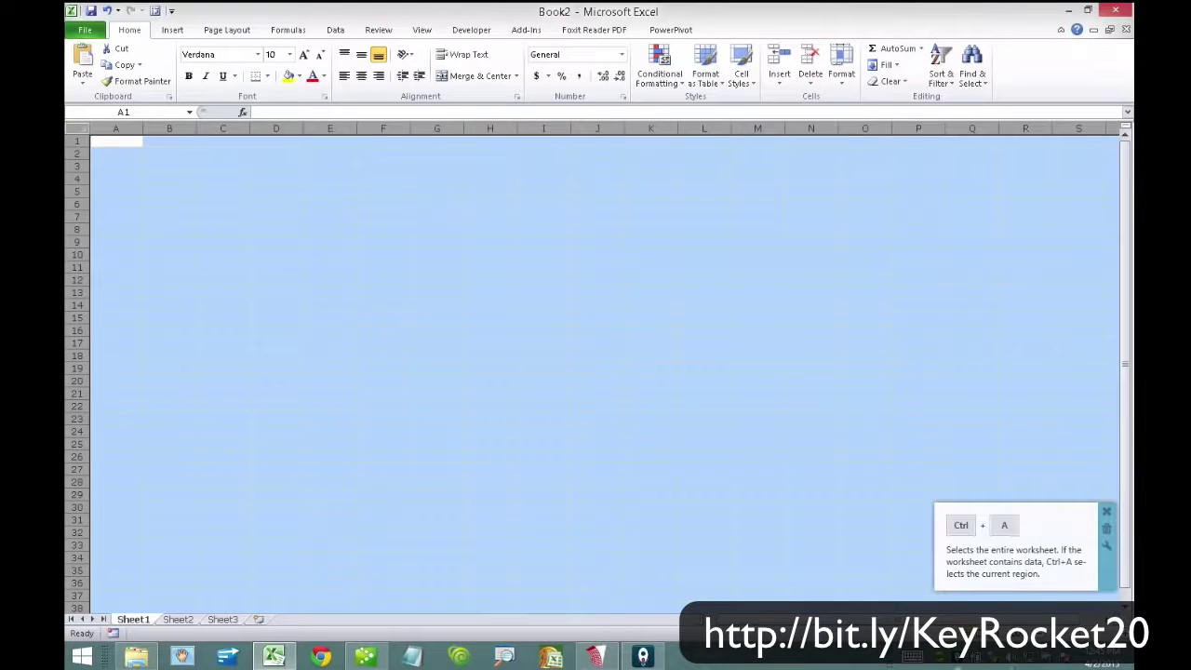
{"action": "key", "text": "alt+Tab"}
{"action": "left_click", "coordinate": [363, 93]}
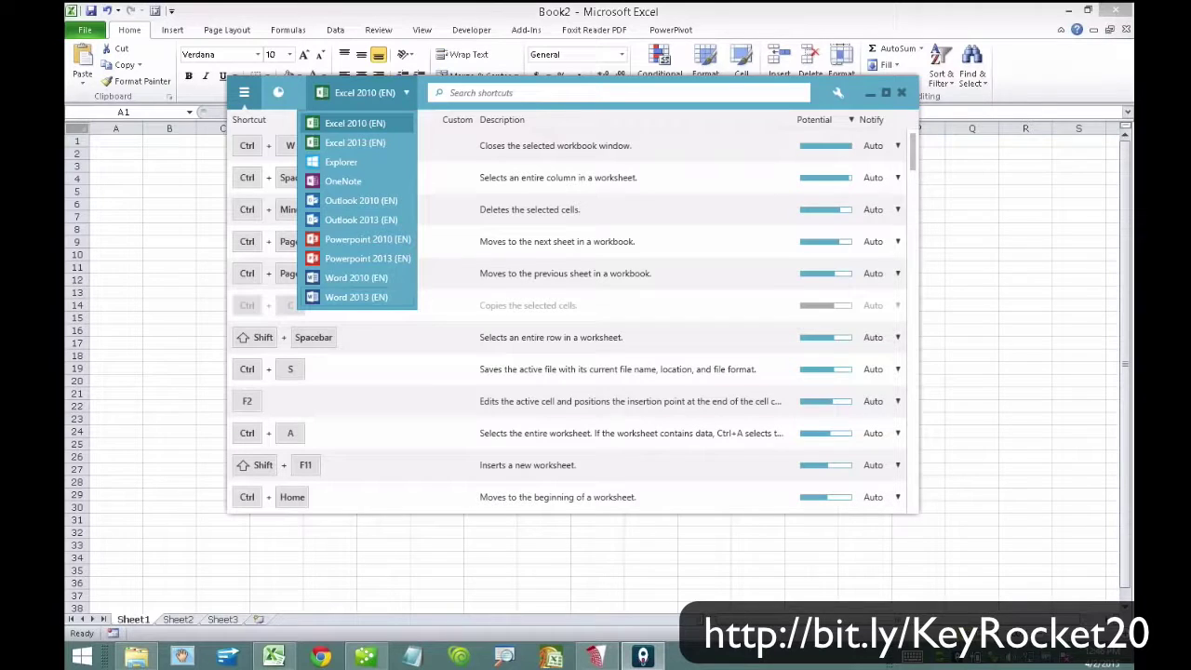
{"action": "key", "text": "Escape"}
{"action": "left_click_drag", "start_coordinate": [424, 83], "coordinate": [475, 183]}
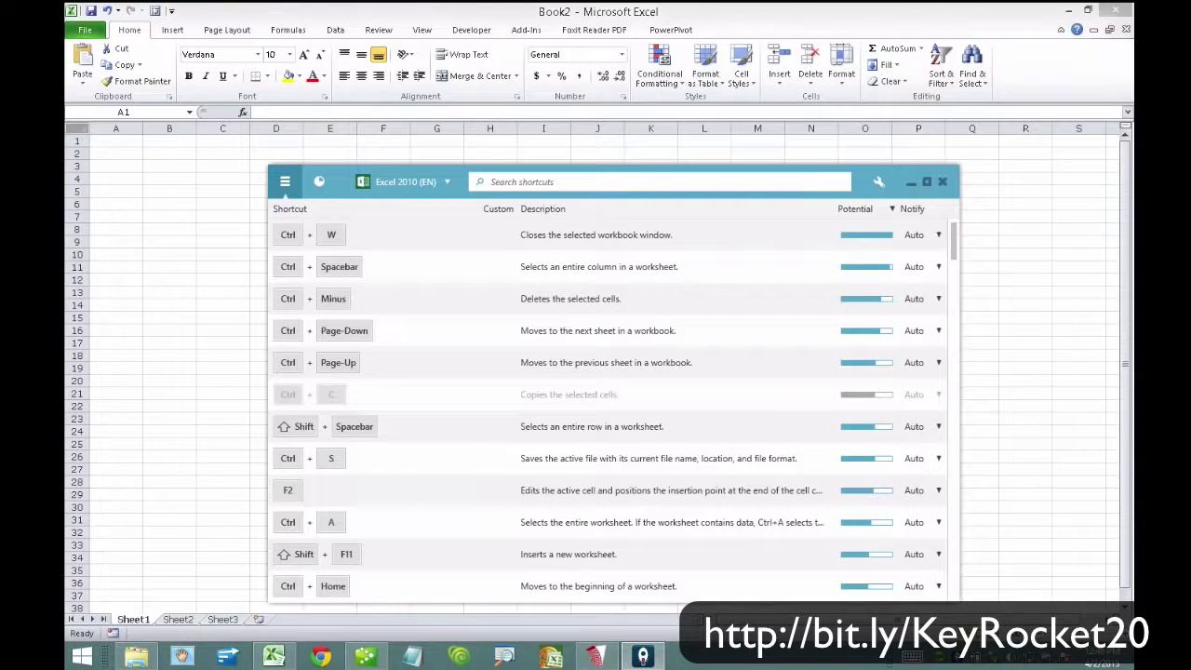
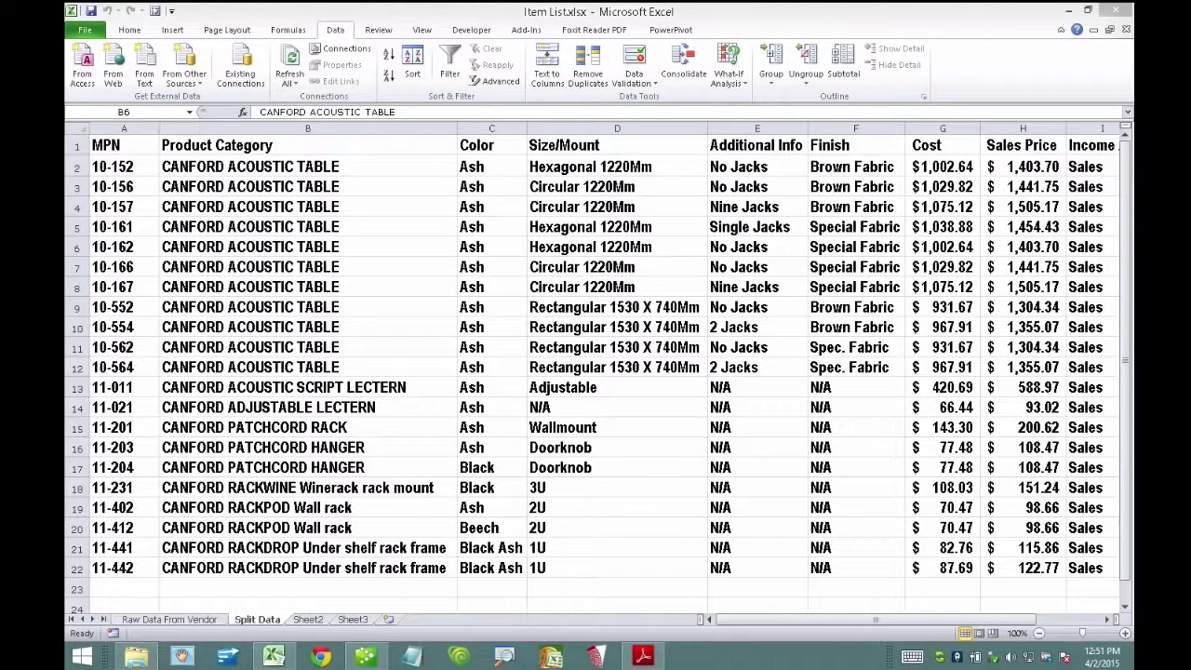
- Examine the Product Category, Color, Size/Mount, Additional Info and Finish columns on the Split Data sheet of the Item List workbook
{"action": "left_click", "coordinate": [307, 247]}
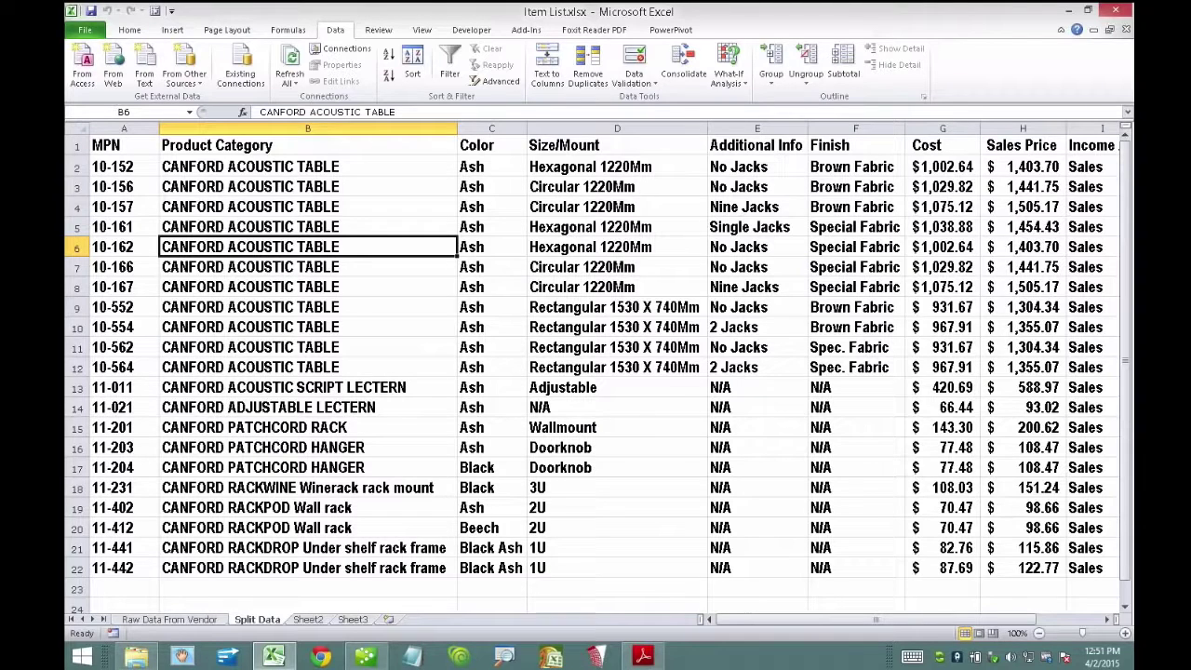
{"action": "left_click", "coordinate": [308, 167]}
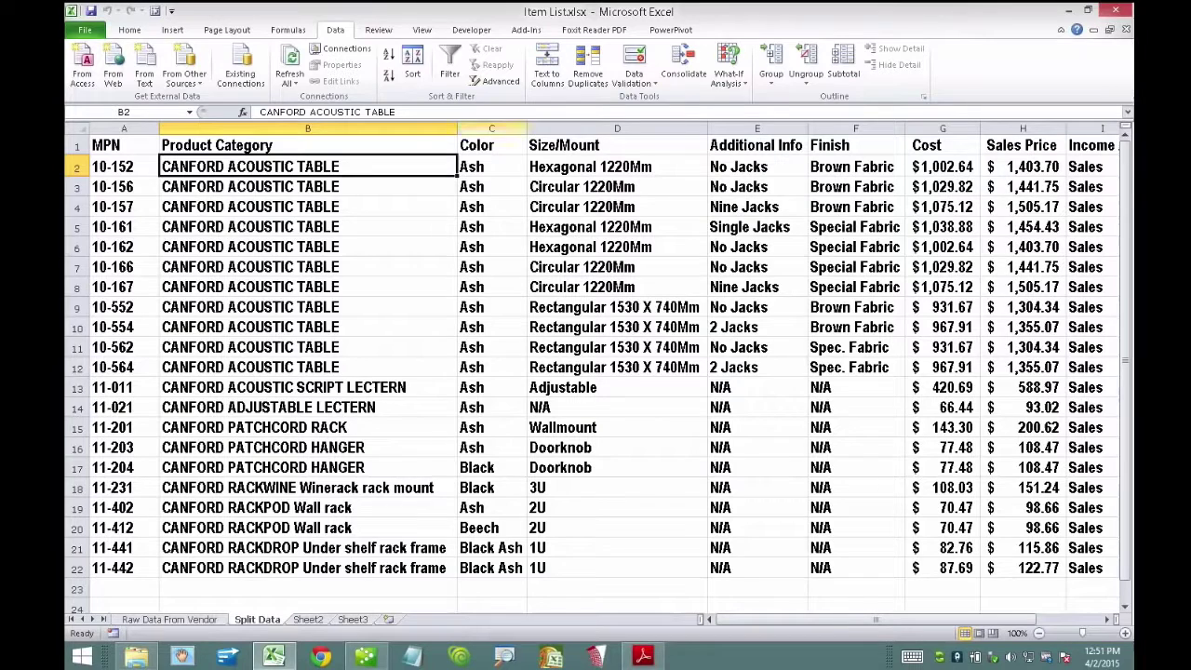
{"action": "left_click", "coordinate": [493, 128]}
{"action": "left_click", "coordinate": [617, 128]}
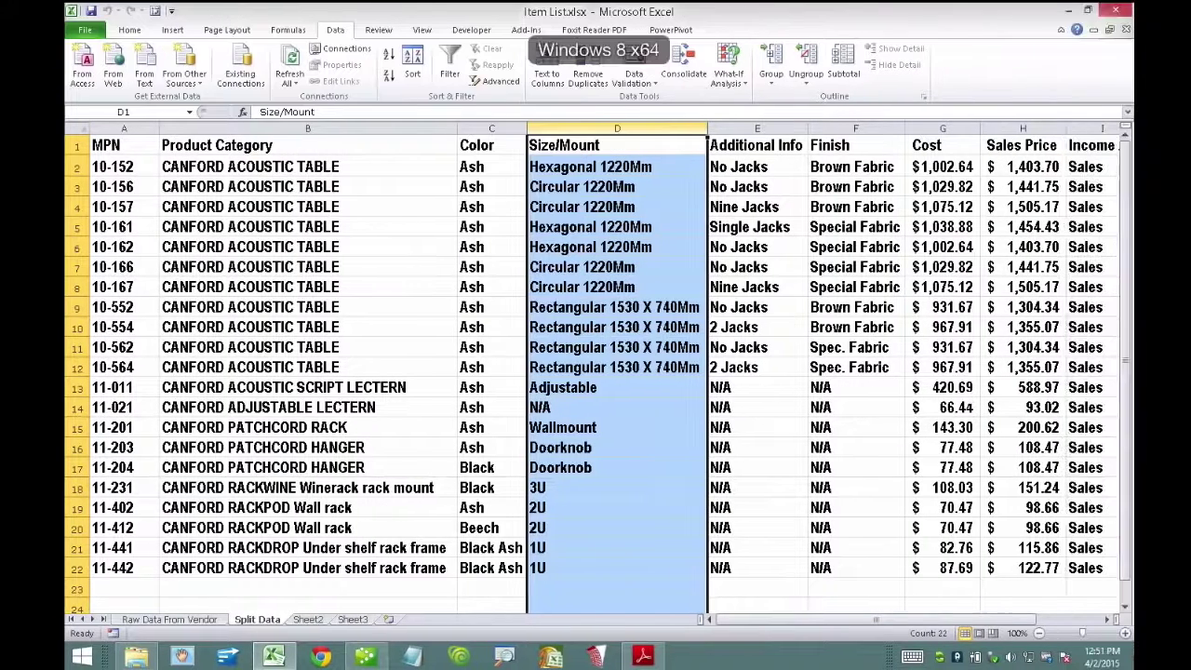
{"action": "left_click", "coordinate": [757, 129]}
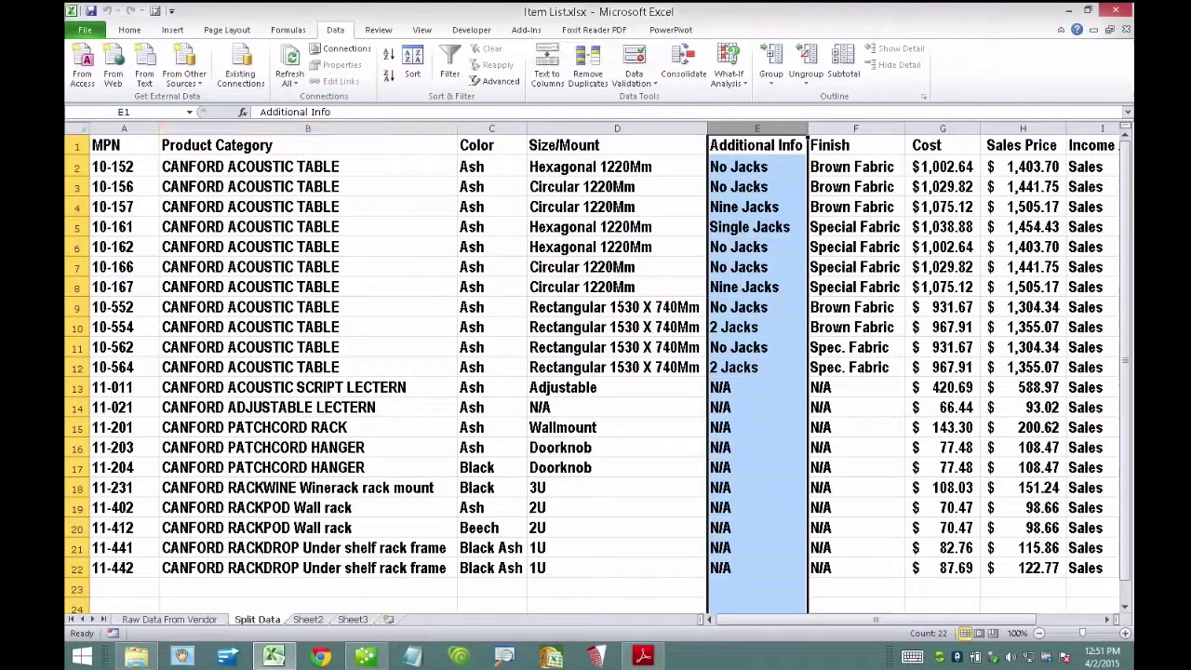
{"action": "left_click", "coordinate": [307, 168]}
{"action": "key", "text": "Right"}
{"action": "key", "text": "Right"}
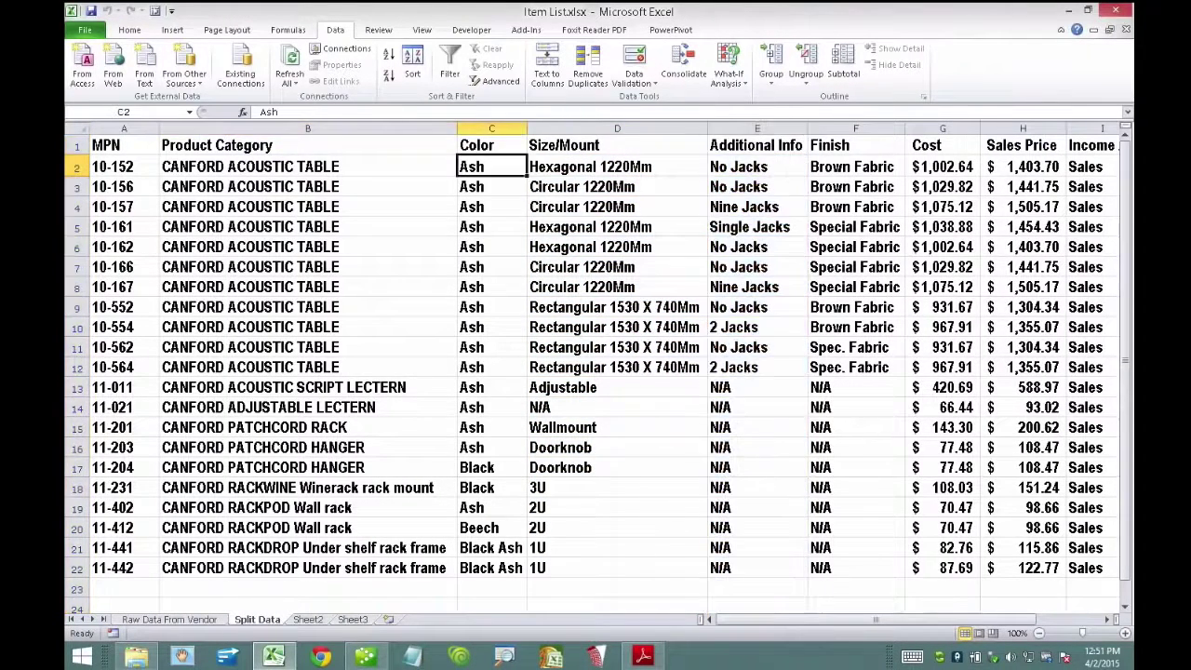
{"action": "key", "text": "Right"}
{"action": "key", "text": "Right"}
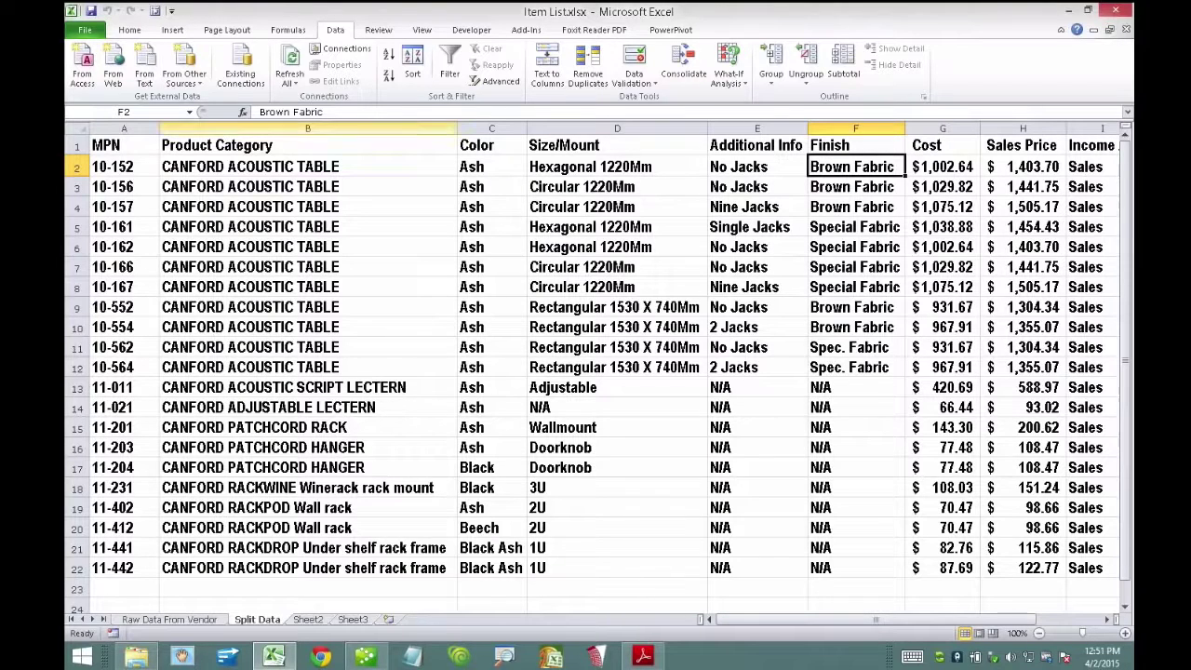
- Insert a blank column before Product Category and widen it enough to hold a full combined description
{"action": "left_click", "coordinate": [214, 129]}
{"action": "right_click", "coordinate": [214, 128]}
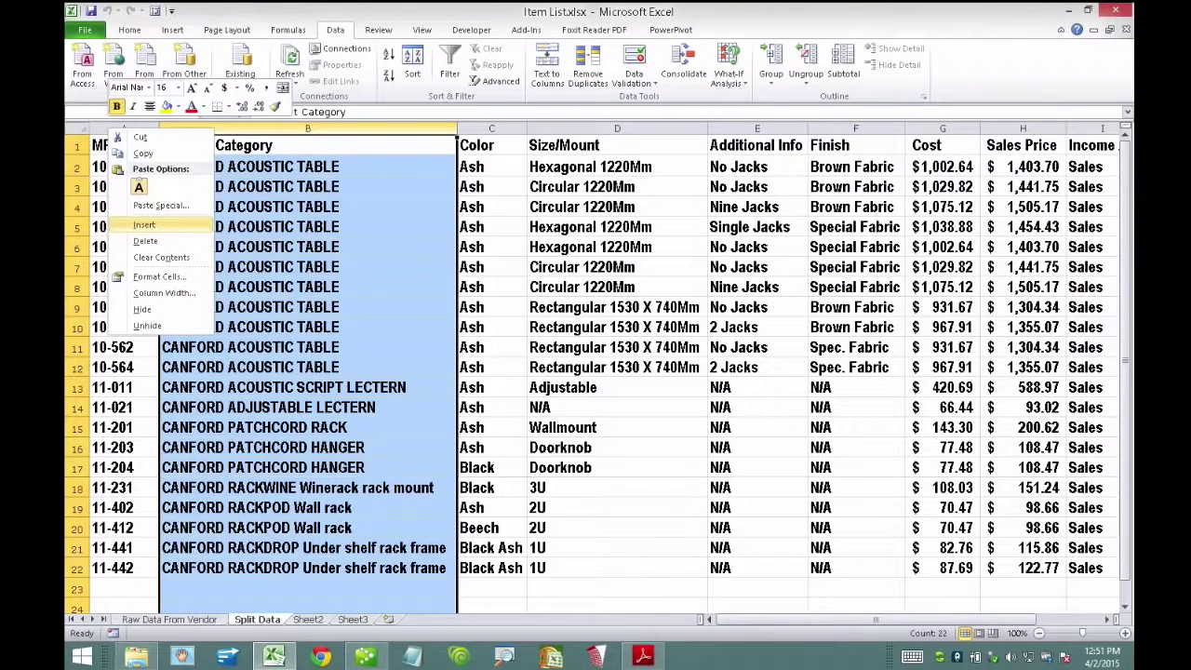
{"action": "left_click", "coordinate": [144, 225]}
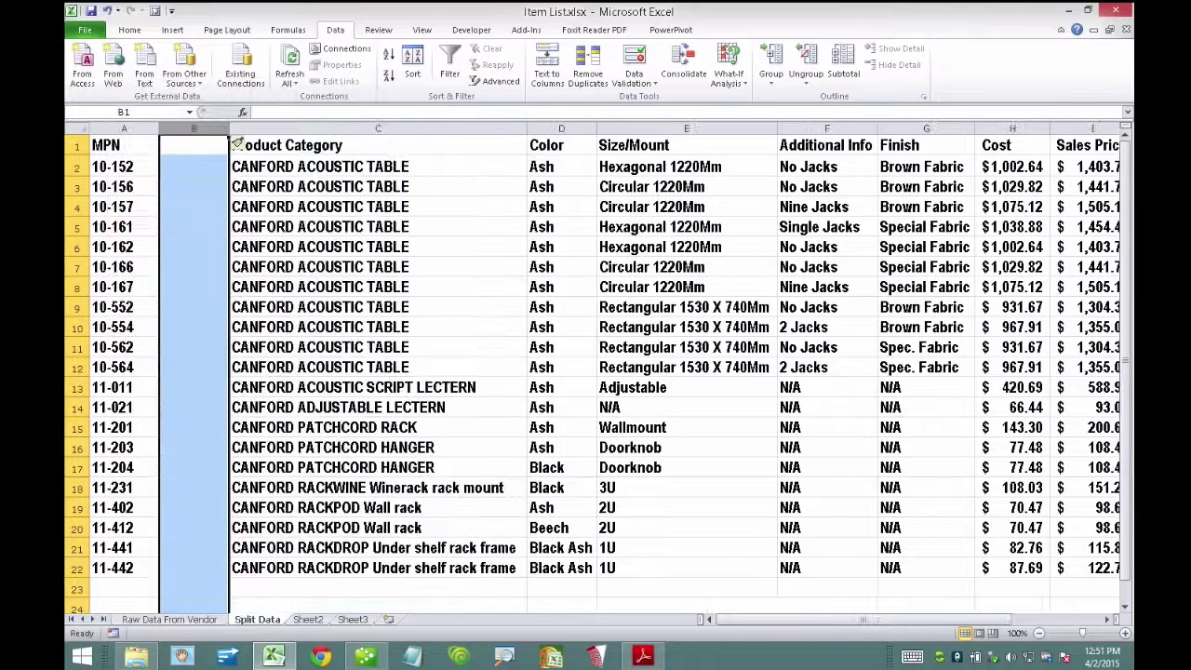
{"action": "left_click_drag", "start_coordinate": [229, 129], "coordinate": [573, 128]}
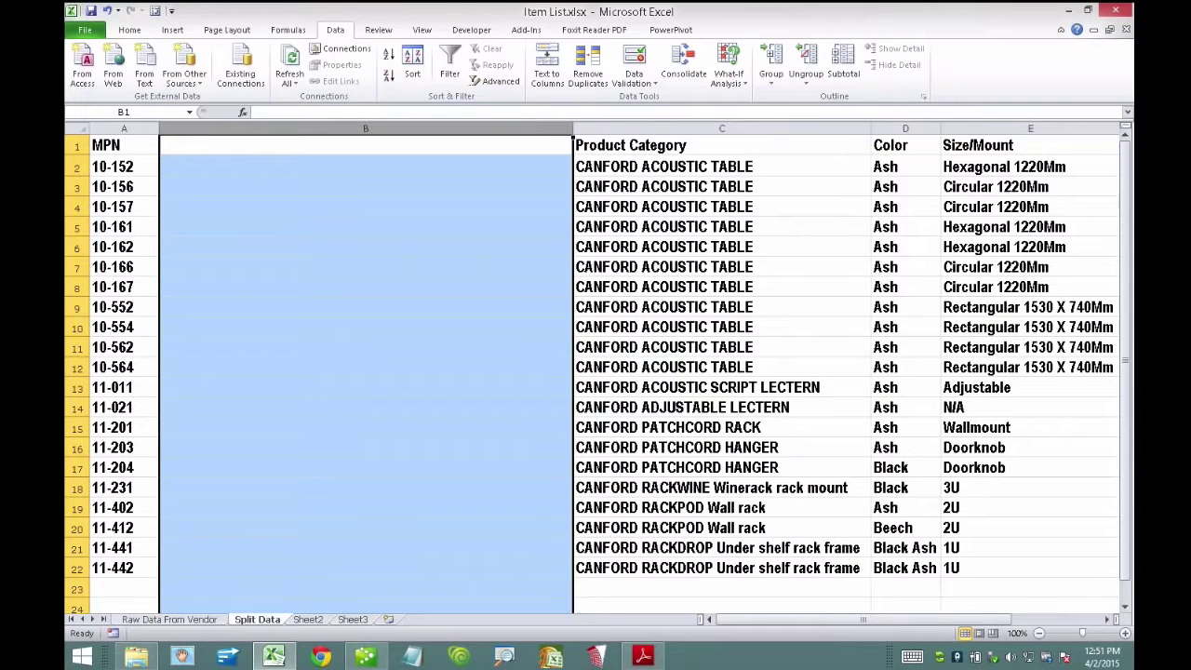
- Enter a CONCATENATE formula in B2 joining C2, D2 and E2, with a space " " between each
{"action": "left_click", "coordinate": [366, 167]}
{"action": "type", "text": "=CONCATENATE("}
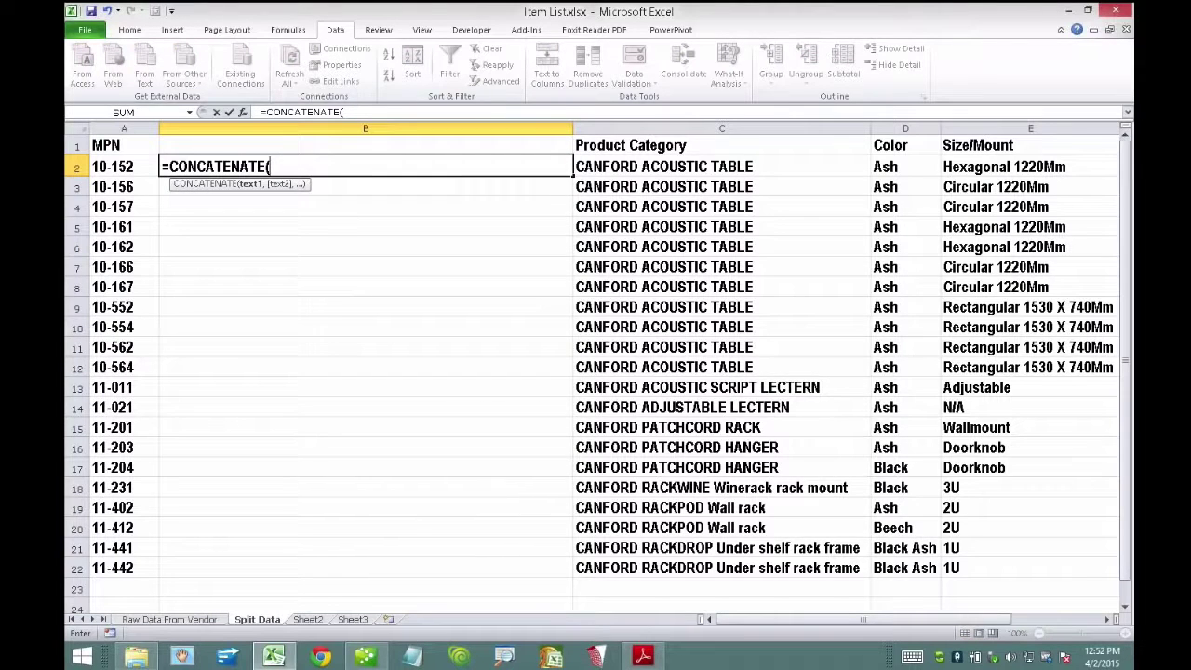
{"action": "key", "text": "Right"}
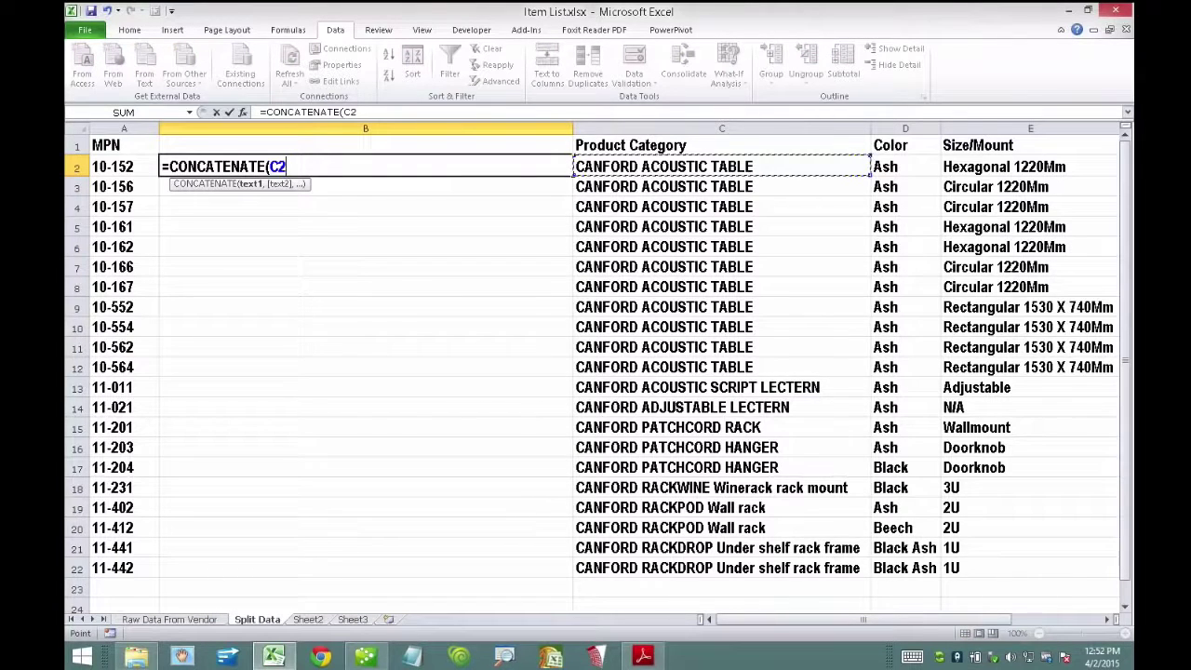
{"action": "type", "text": ","}
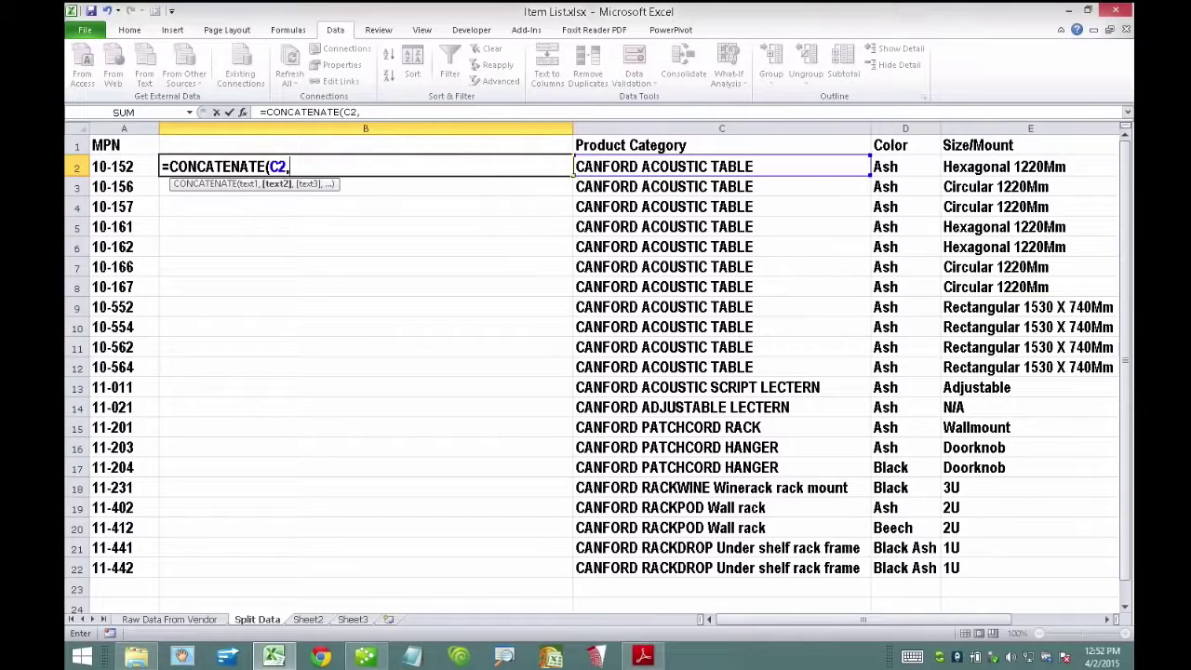
{"action": "type", "text": "\" \","}
{"action": "left_click", "coordinate": [905, 166]}
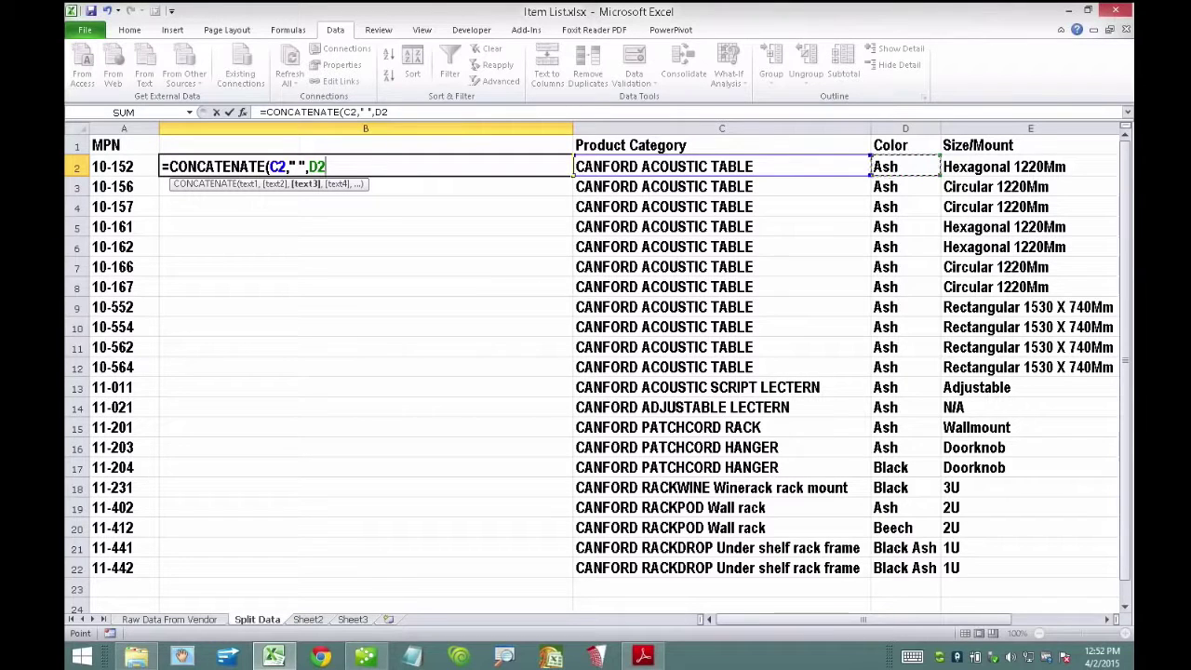
{"action": "type", "text": ",\" \""}
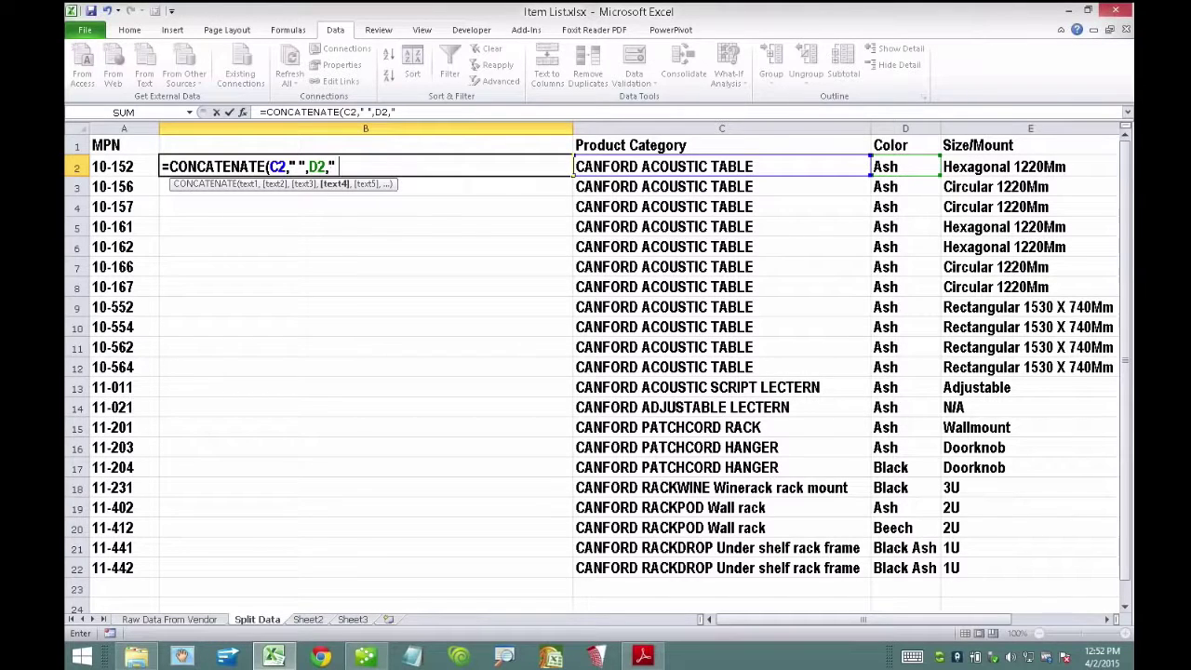
{"action": "type", "text": ","}
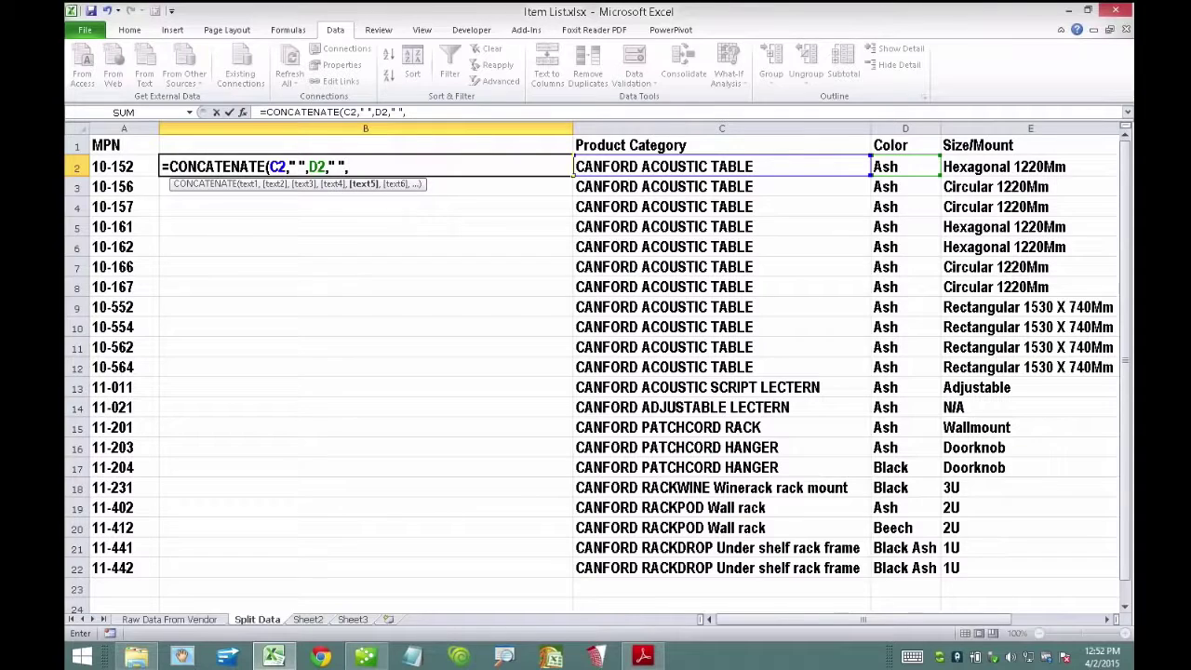
{"action": "type", "text": "E2)"}
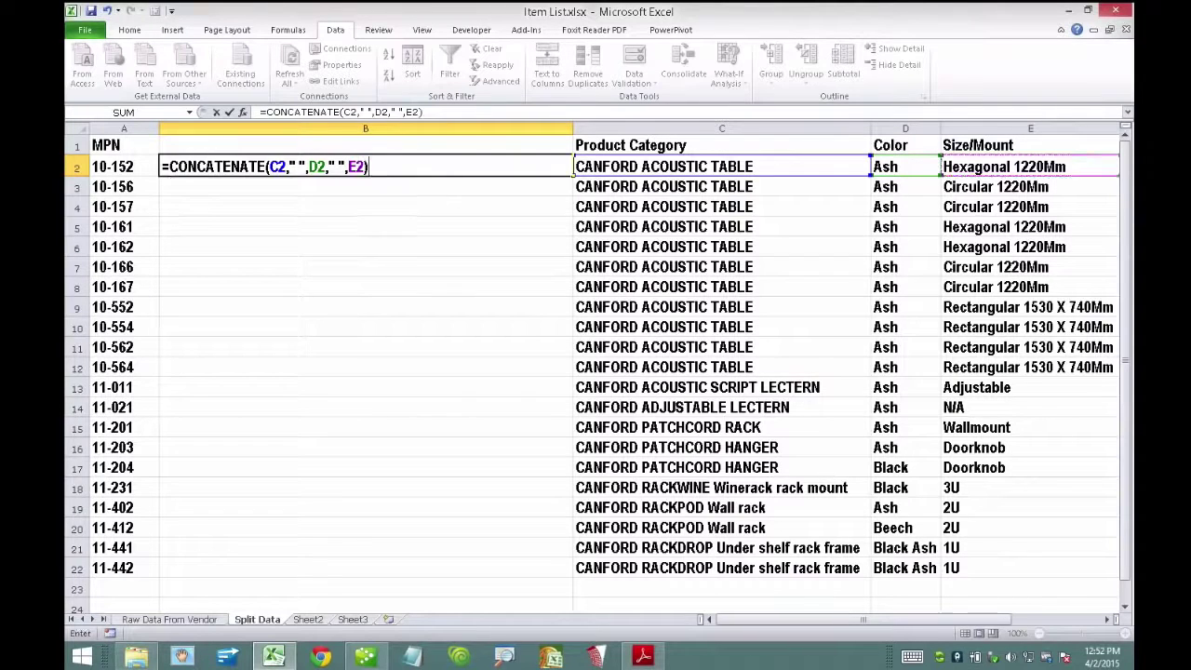
{"action": "key", "text": "Return"}
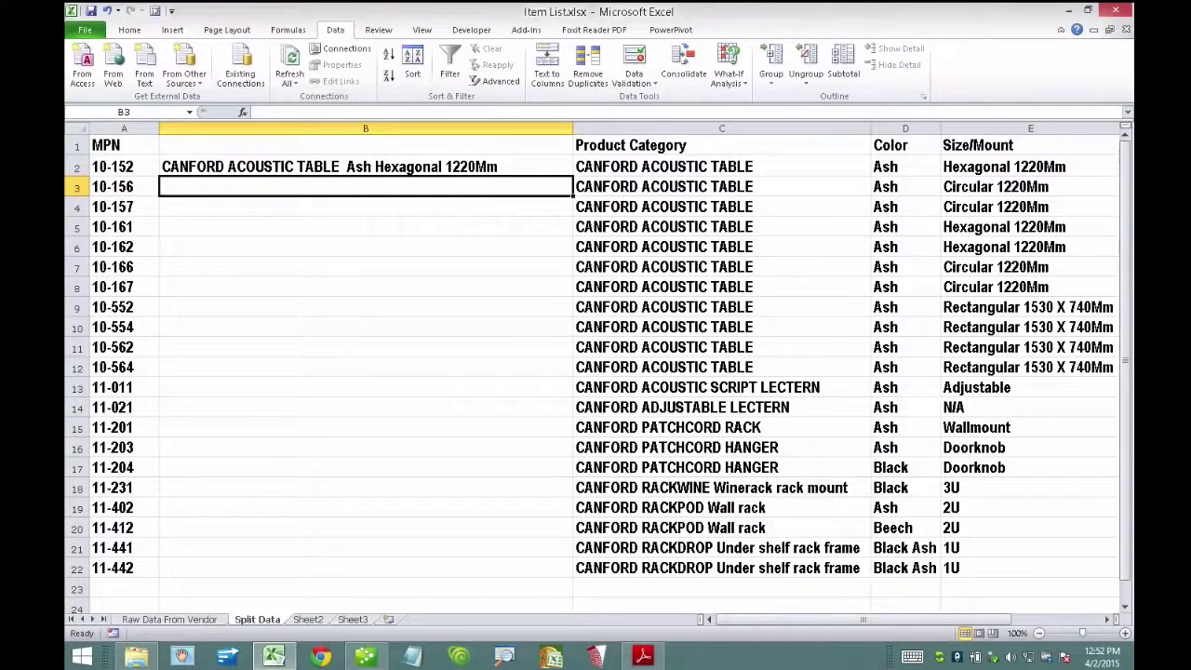
- Fill the combined description formula from B2 down through row 22
{"action": "left_click_drag", "start_coordinate": [721, 166], "coordinate": [1030, 167]}
{"action": "left_click", "coordinate": [365, 167]}
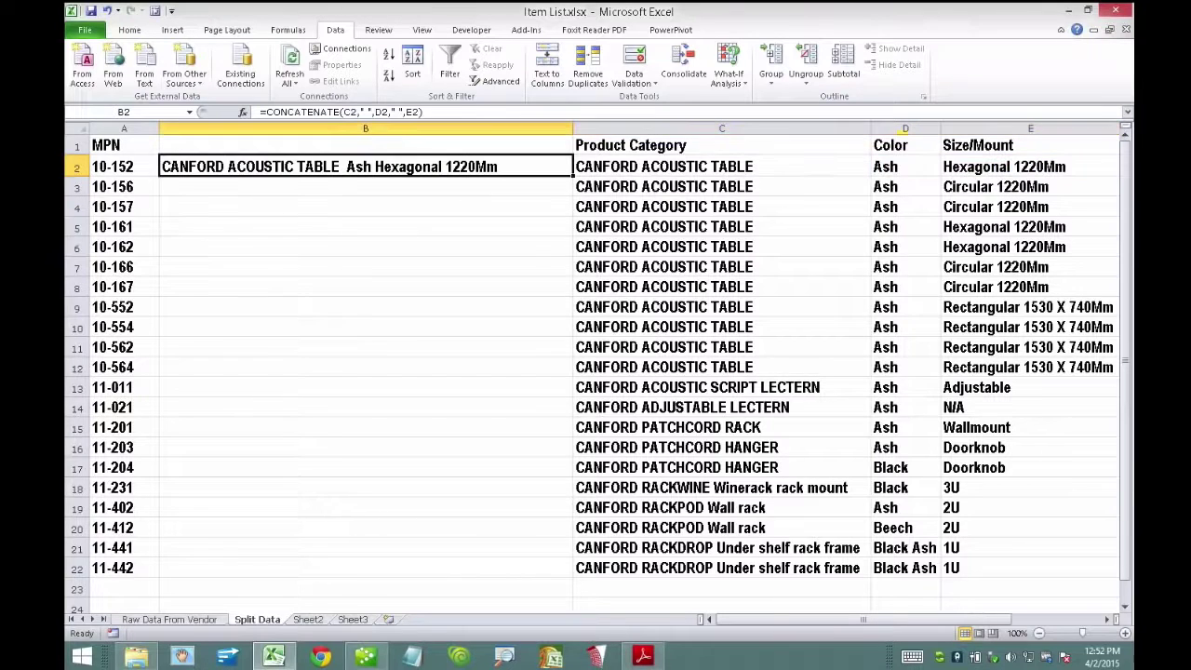
{"action": "double_click", "coordinate": [572, 176]}
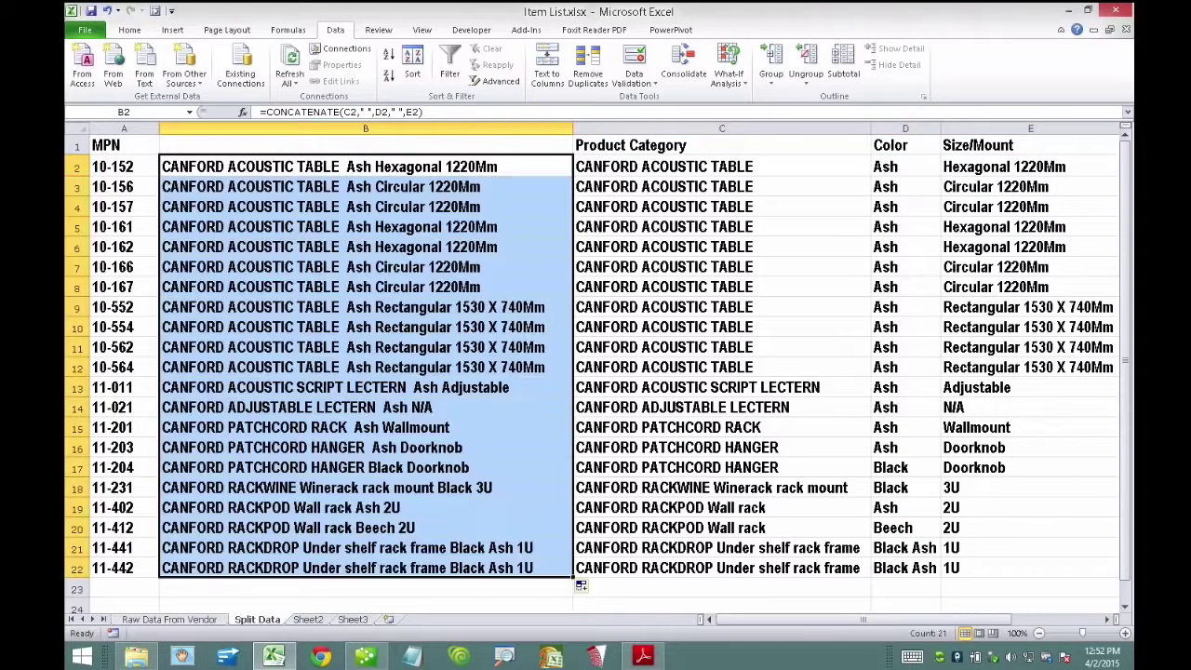
- Enter the header DESCRIPTION in B1 above the combined text
{"action": "key", "text": "Up"}
{"action": "type", "text": "DEC"}
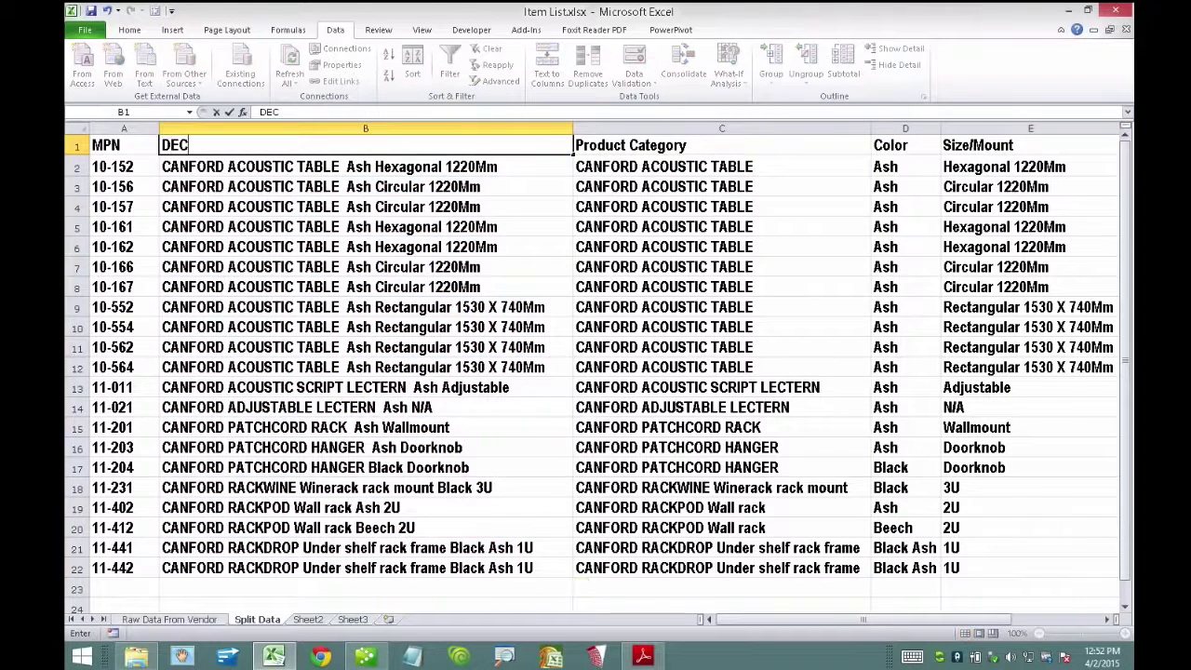
{"action": "key", "text": "BackSpace"}
{"action": "type", "text": "SCRIPTION"}
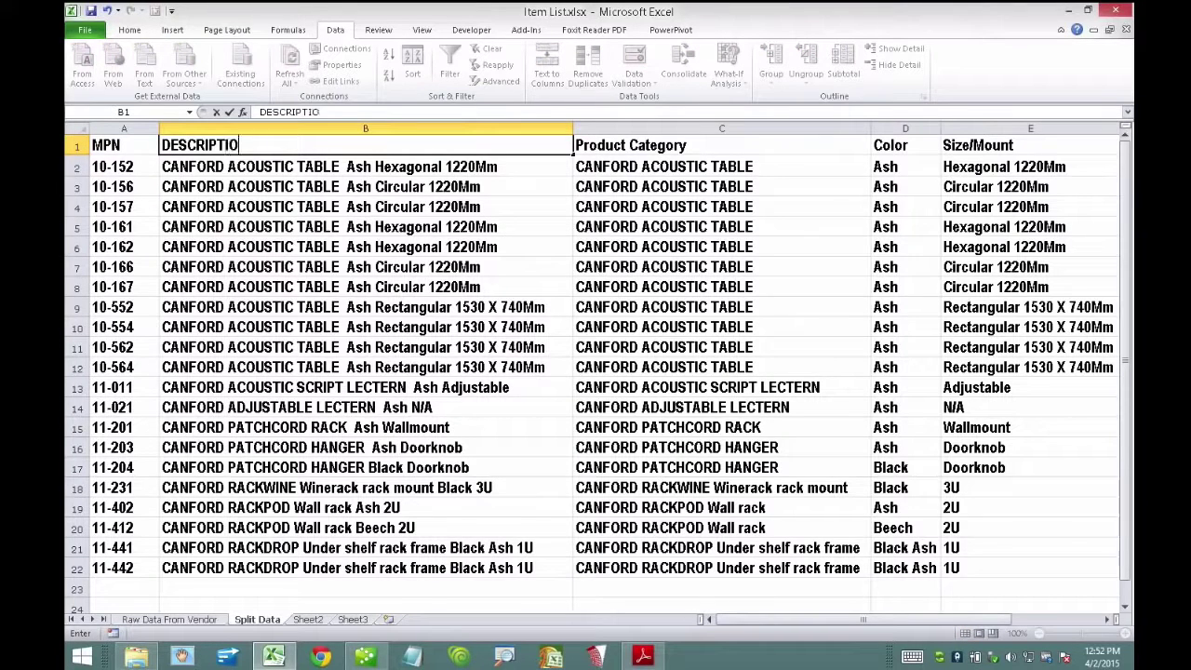
{"action": "key", "text": "Return"}
- Hide columns C through G, from Product Category to Finish
{"action": "key", "text": "Up"}
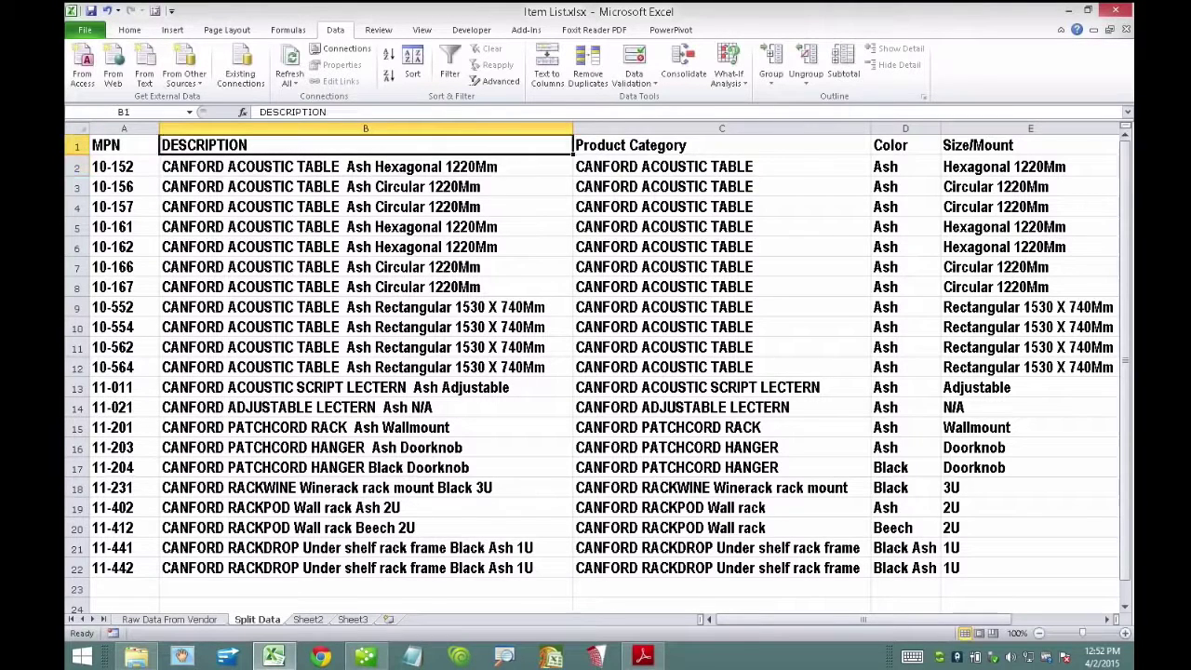
{"action": "key", "text": "ctrl+space"}
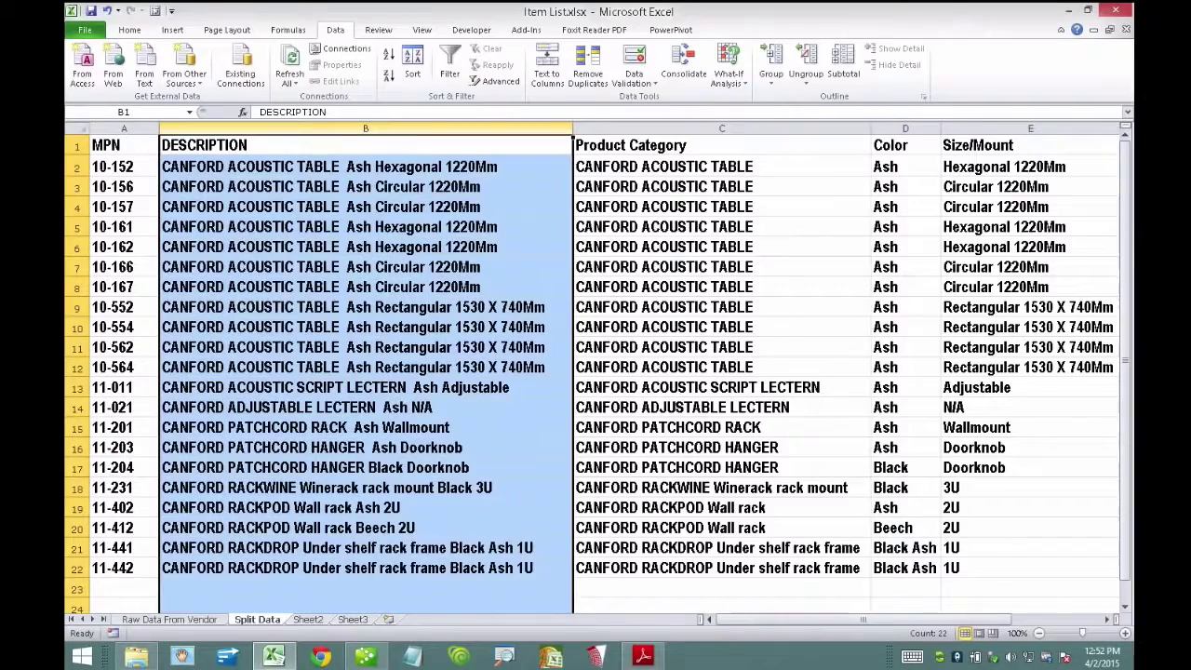
{"action": "key", "text": "Right"}
{"action": "key", "text": "ctrl+space"}
{"action": "key", "text": "shift+Right"}
{"action": "key", "text": "shift+Right"}
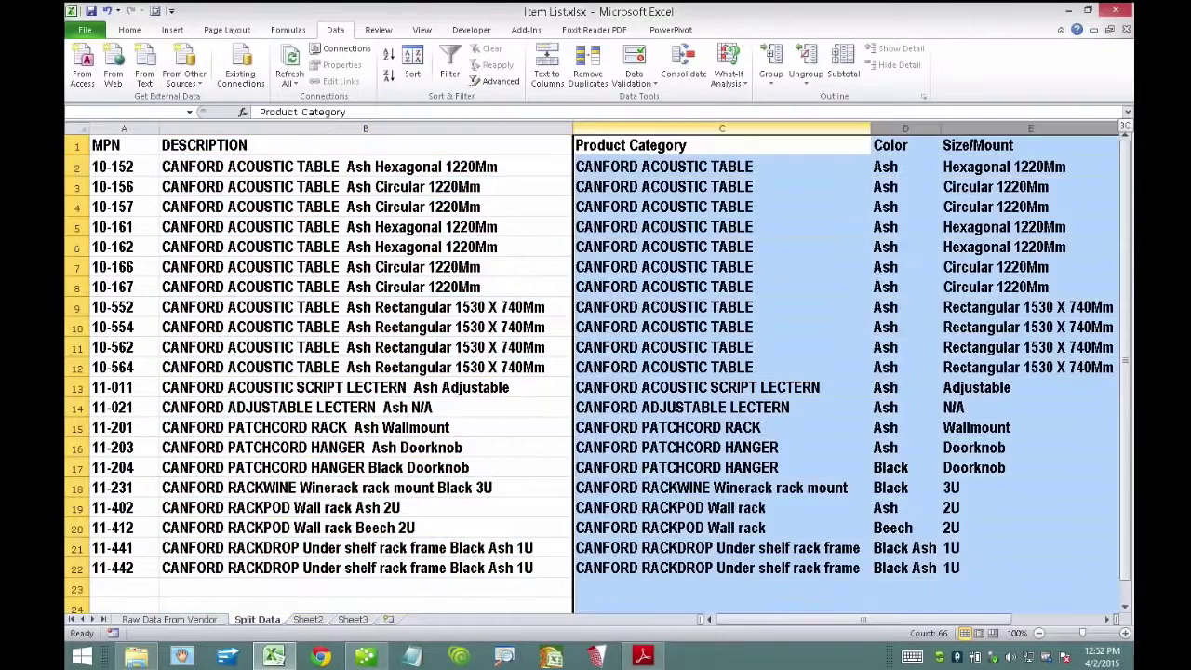
{"action": "key", "text": "shift+Right"}
{"action": "key", "text": "shift+Right"}
{"action": "key", "text": "shift+Right"}
{"action": "key", "text": "shift+Right"}
{"action": "key", "text": "shift+Right"}
{"action": "left_click_drag", "start_coordinate": [1061, 129], "coordinate": [787, 128]}
{"action": "right_click", "coordinate": [668, 221]}
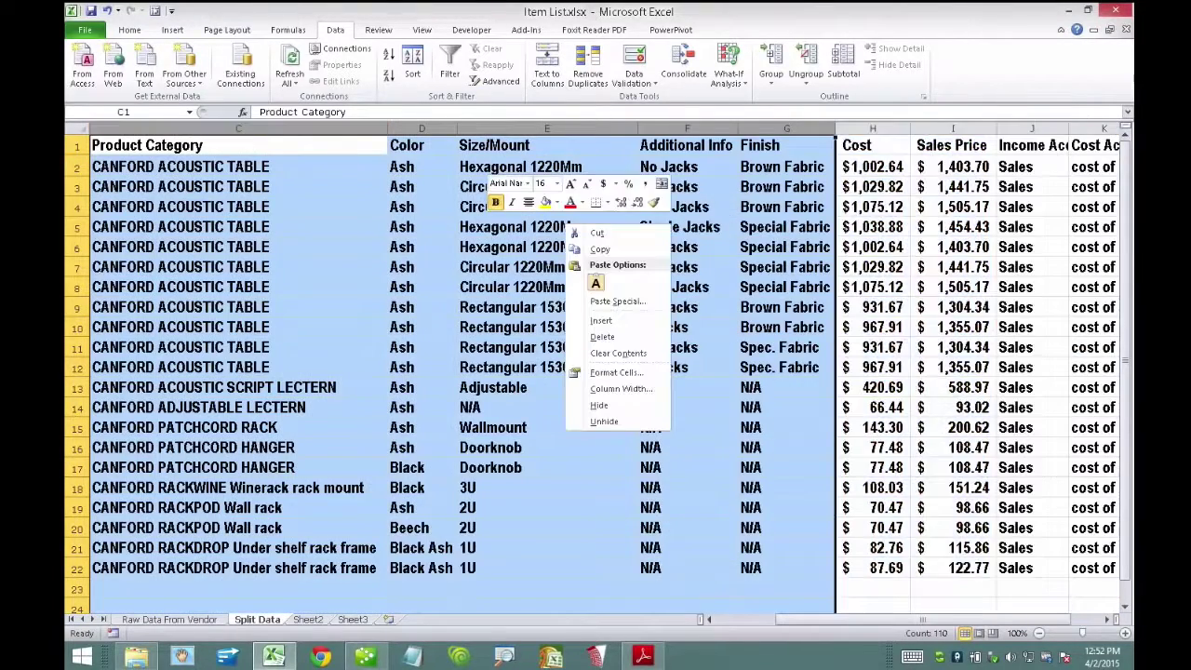
{"action": "key", "text": "h"}
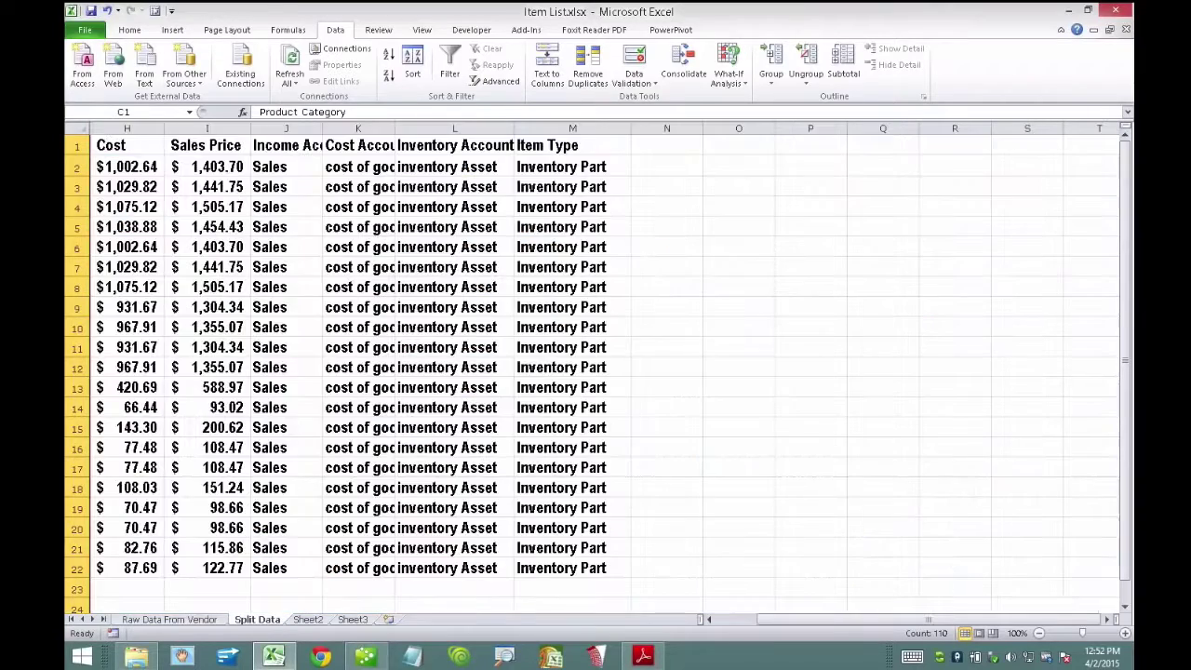
{"action": "scroll", "coordinate": [595, 372], "scroll_direction": "left", "scroll_amount": 2}
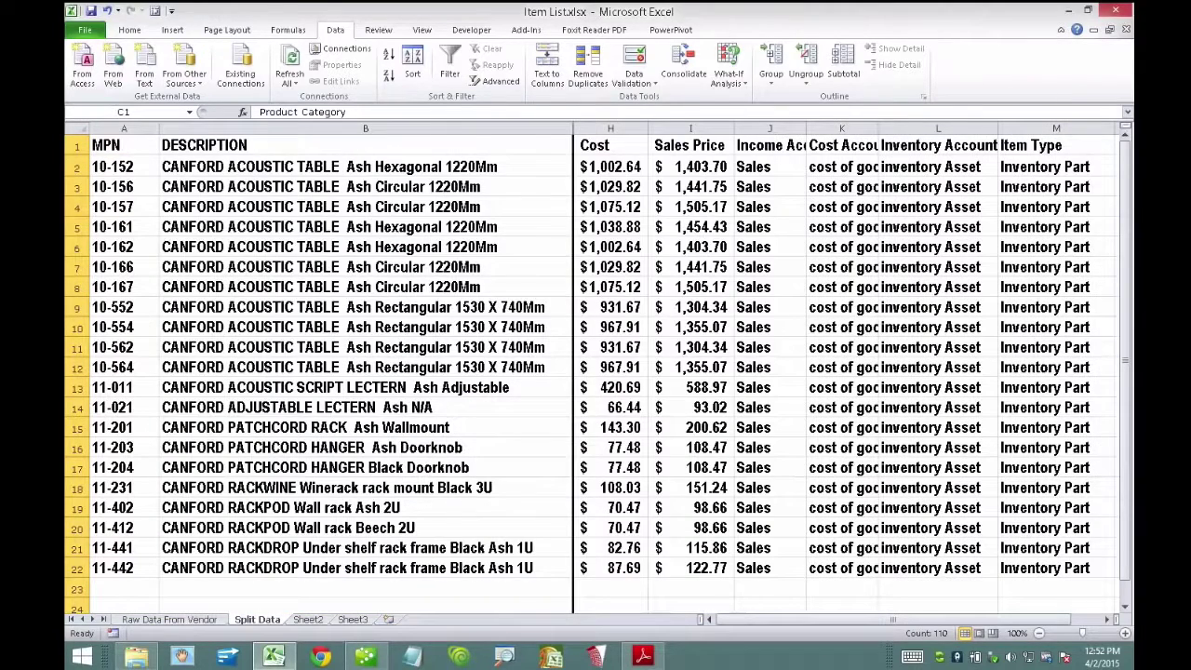
- Insert a blank column between MPN and DESCRIPTION
{"action": "left_click", "coordinate": [365, 167]}
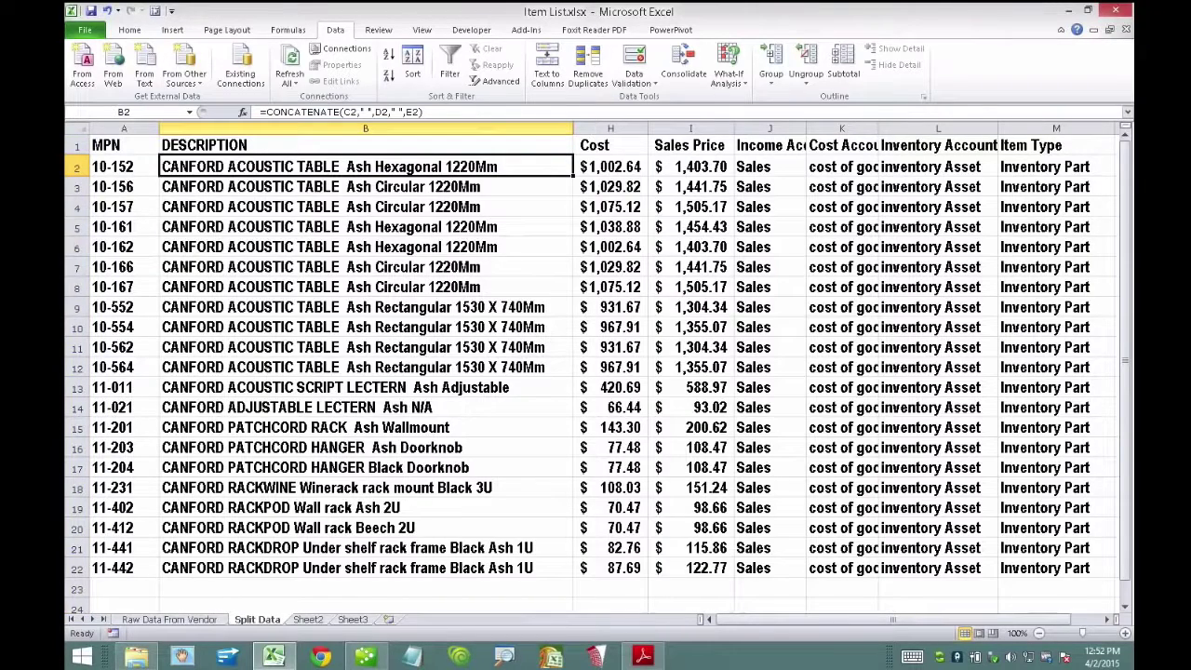
{"action": "right_click", "coordinate": [233, 128]}
{"action": "left_click", "coordinate": [182, 225]}
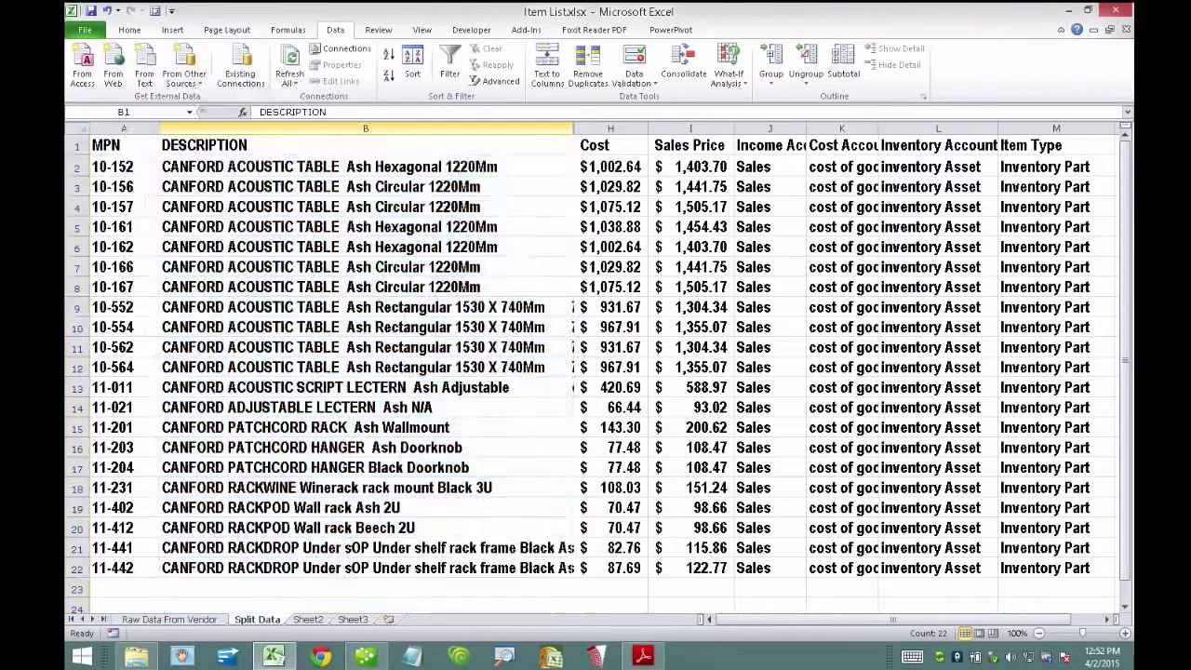
{"action": "key", "text": "ctrl+shift+plus"}
{"action": "left_click_drag", "start_coordinate": [112, 166], "coordinate": [112, 568]}
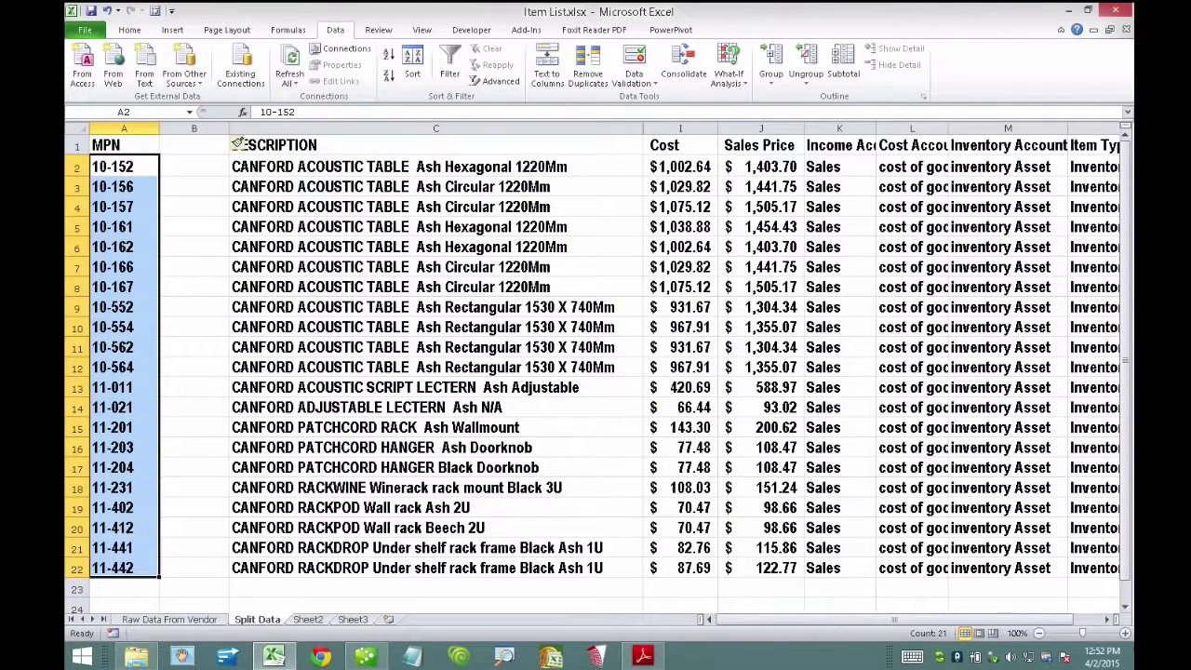
{"action": "key", "text": "Right"}
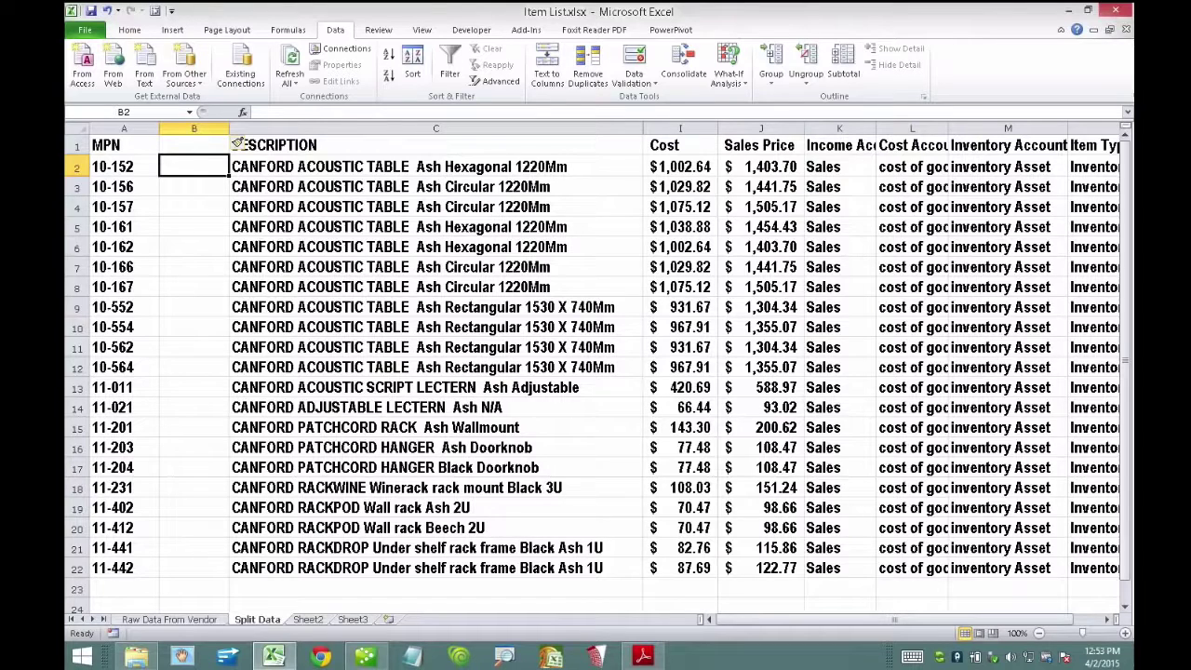
{"action": "key", "text": "Right"}
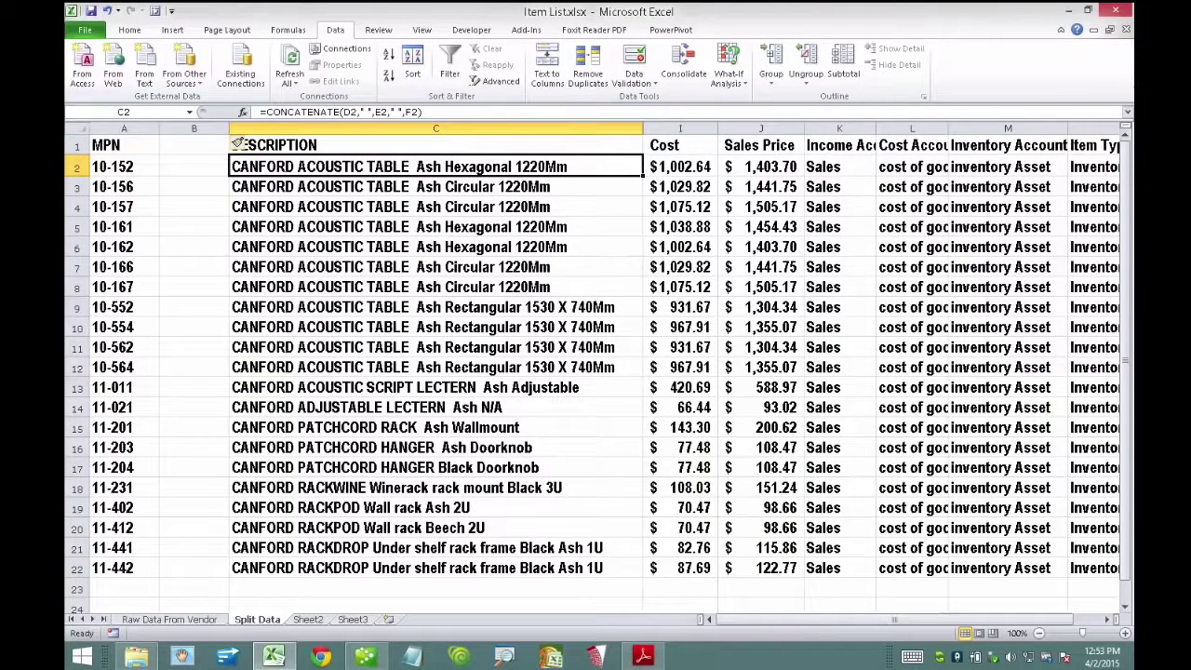
- Enter the header ITEM NAME in B1 and widen column B to fit it
{"action": "left_click", "coordinate": [193, 145]}
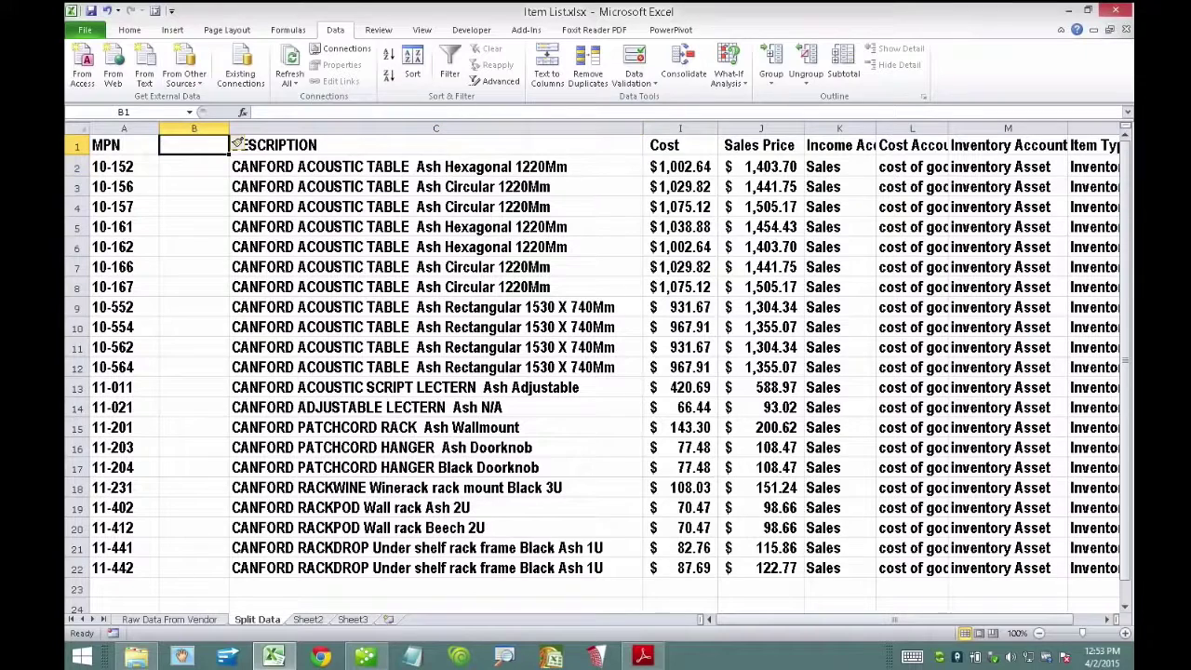
{"action": "type", "text": "i"}
{"action": "key", "text": "BackSpace"}
{"action": "type", "text": "ITEM NAME"}
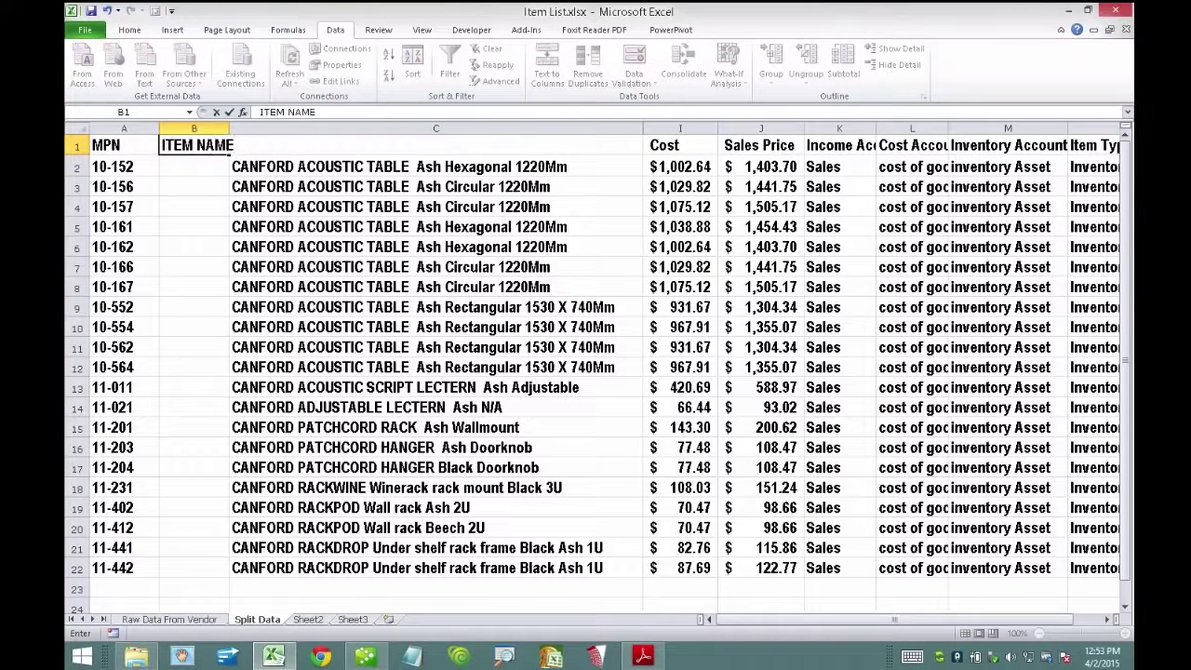
{"action": "key", "text": "Return"}
{"action": "left_click_drag", "start_coordinate": [229, 127], "coordinate": [297, 127]}
- Enter =LEFT(C2,3) in B2 to extract the description's first three characters, and fill it down through row 22
{"action": "type", "text": "=LEFT("}
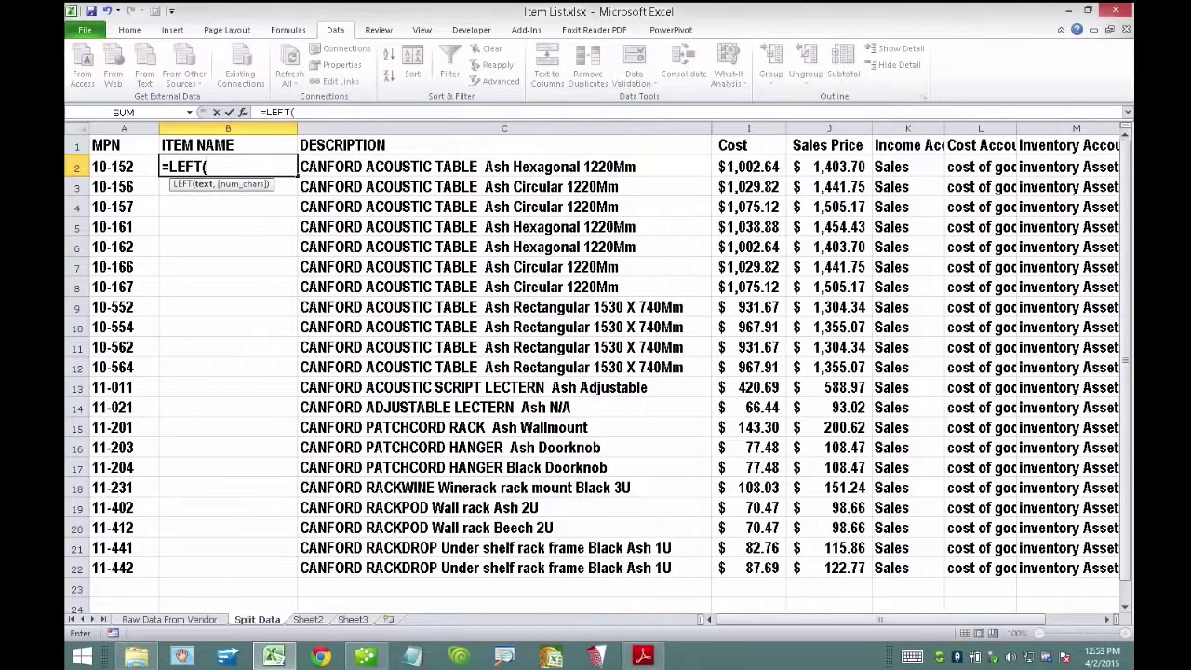
{"action": "key", "text": "Right"}
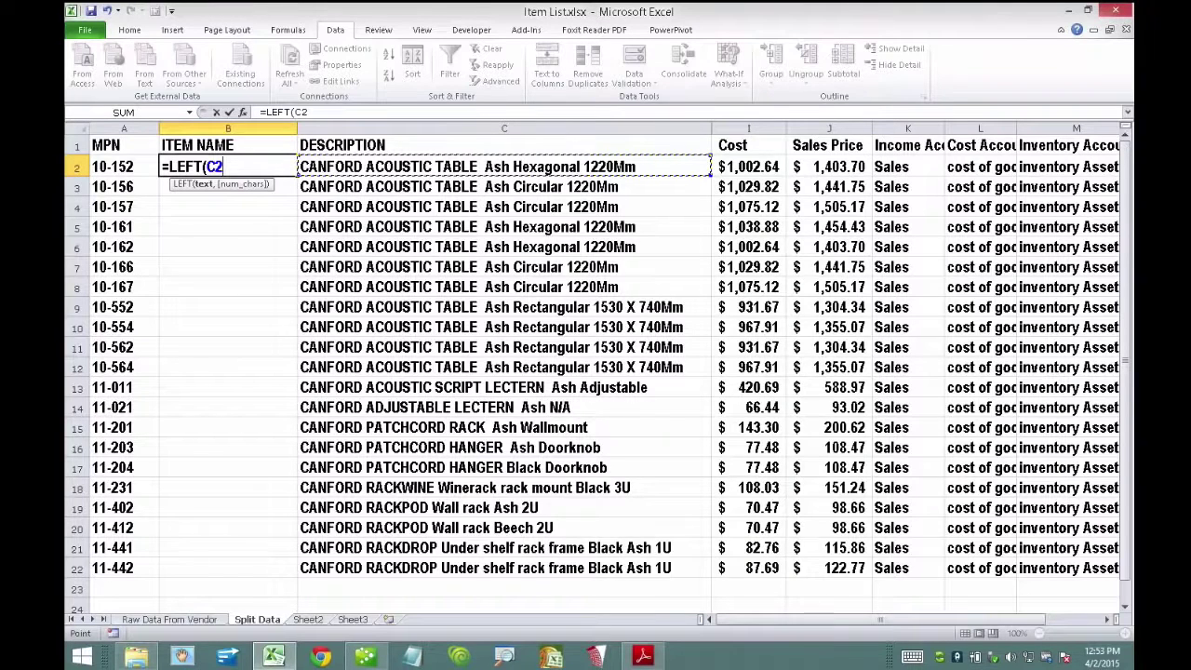
{"action": "type", "text": ",3)"}
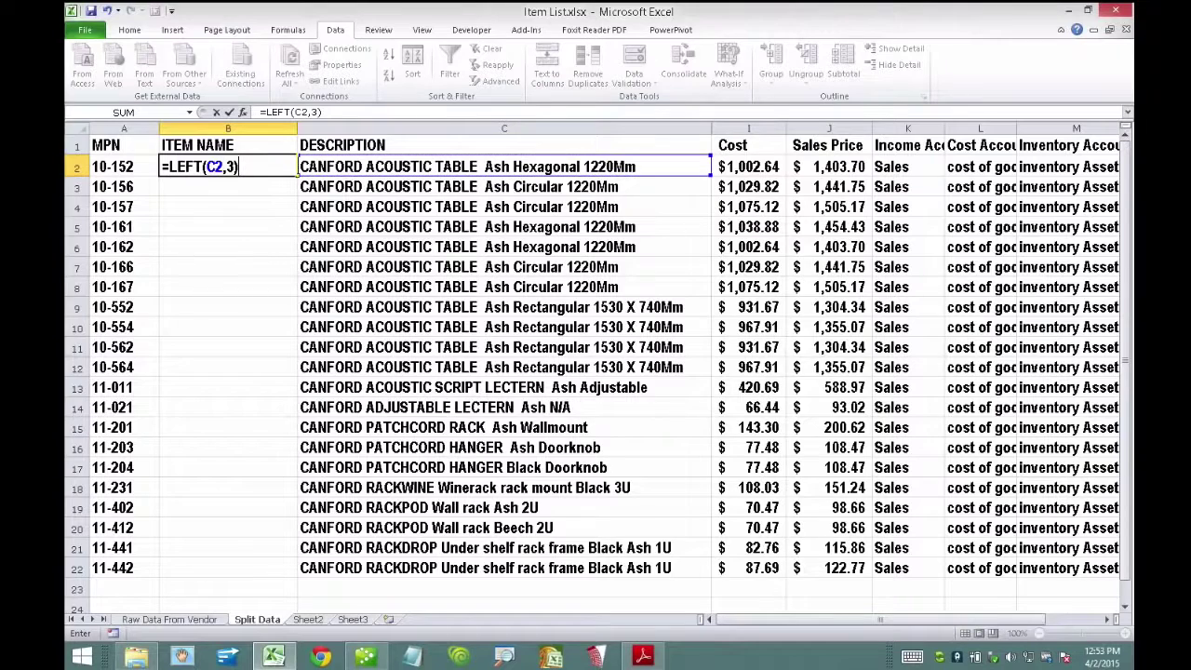
{"action": "key", "text": "Return"}
{"action": "key", "text": "Up"}
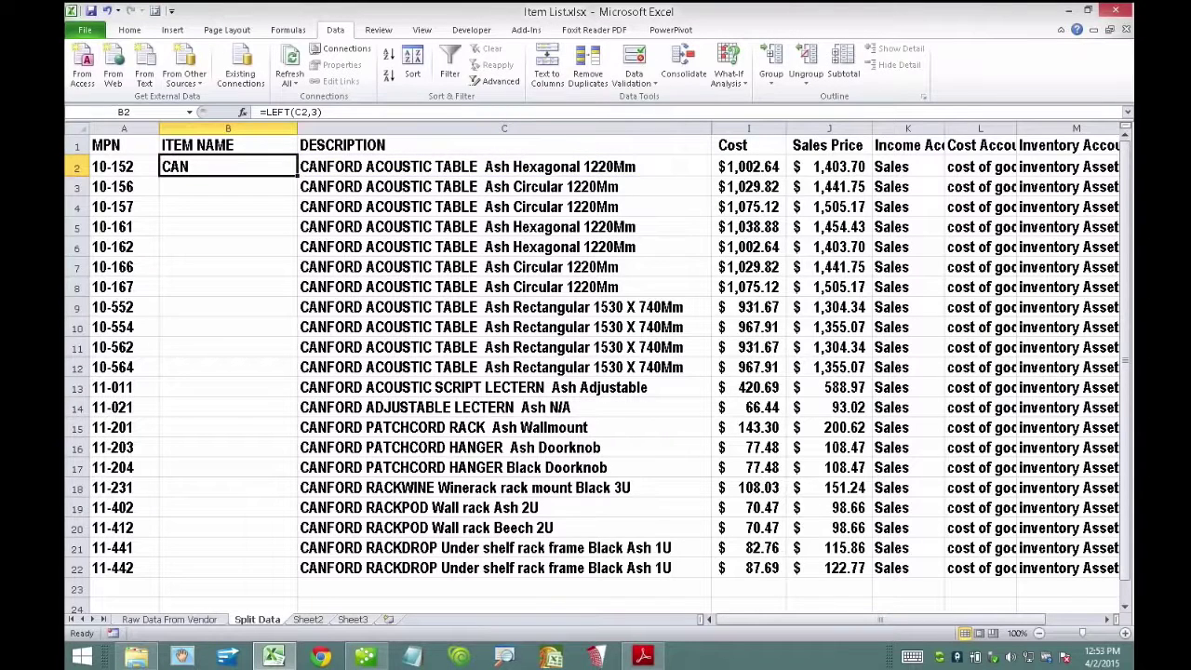
{"action": "double_click", "coordinate": [297, 176]}
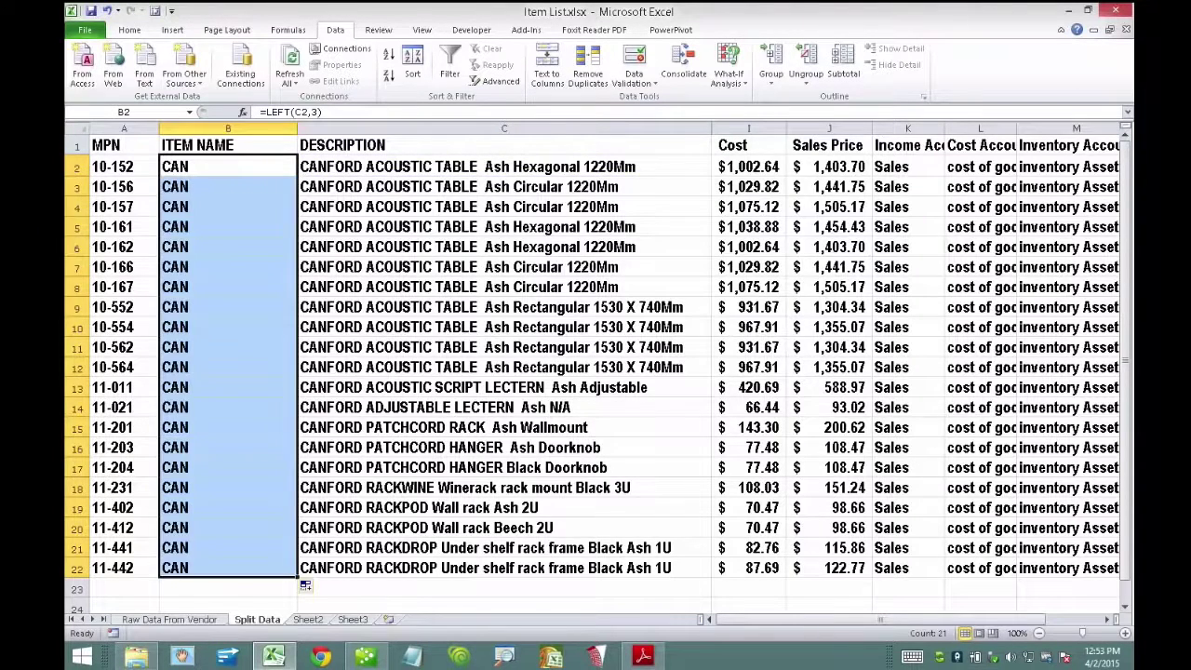
- Edit the formula in B2 to =CONCATENATE(LEFT(C2,3),"/",A2) so it joins the description prefix and the MPN with a slash
{"action": "left_click", "coordinate": [228, 167]}
{"action": "left_click", "coordinate": [264, 111]}
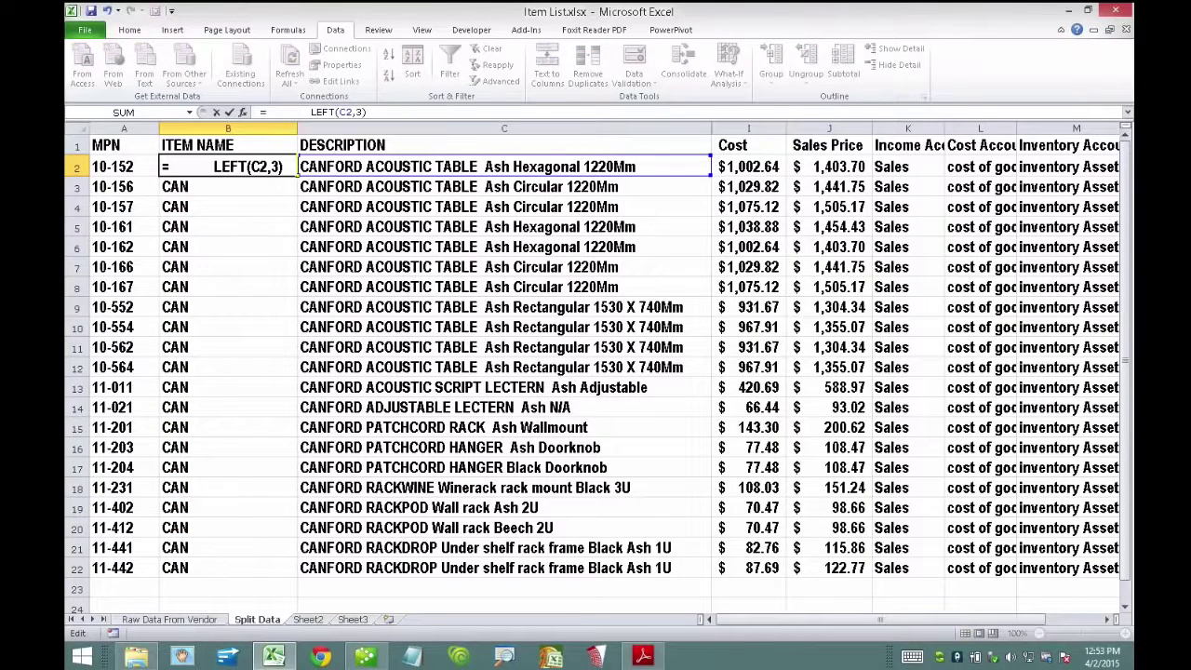
{"action": "type", "text": "CONC"}
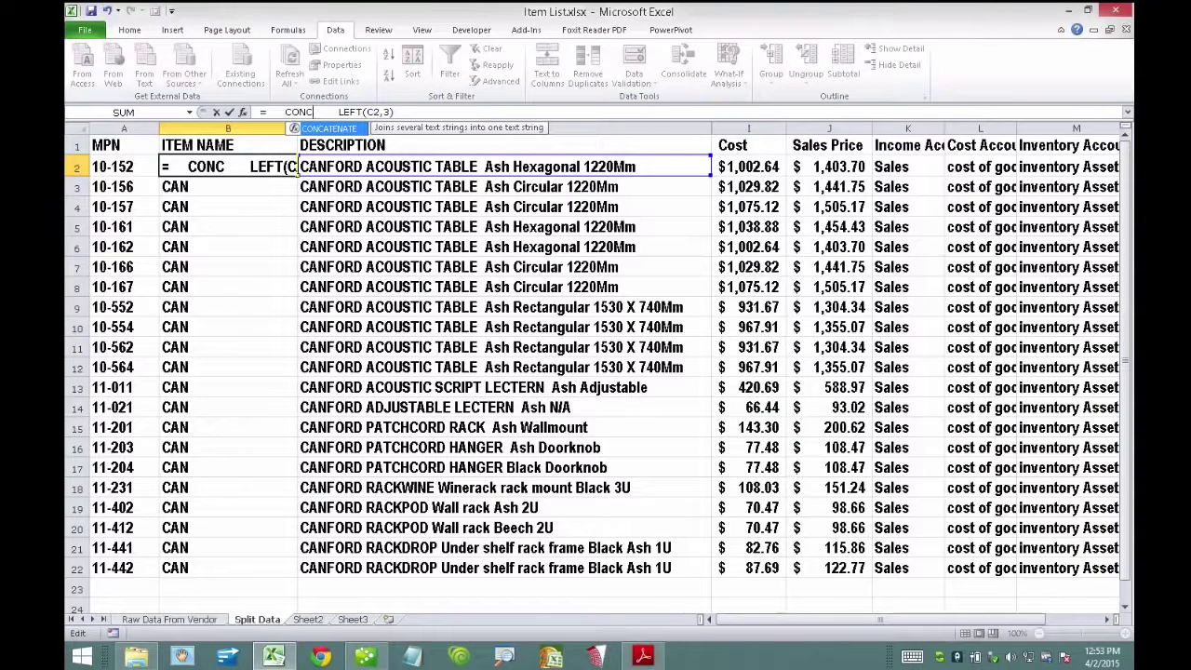
{"action": "key", "text": "Tab"}
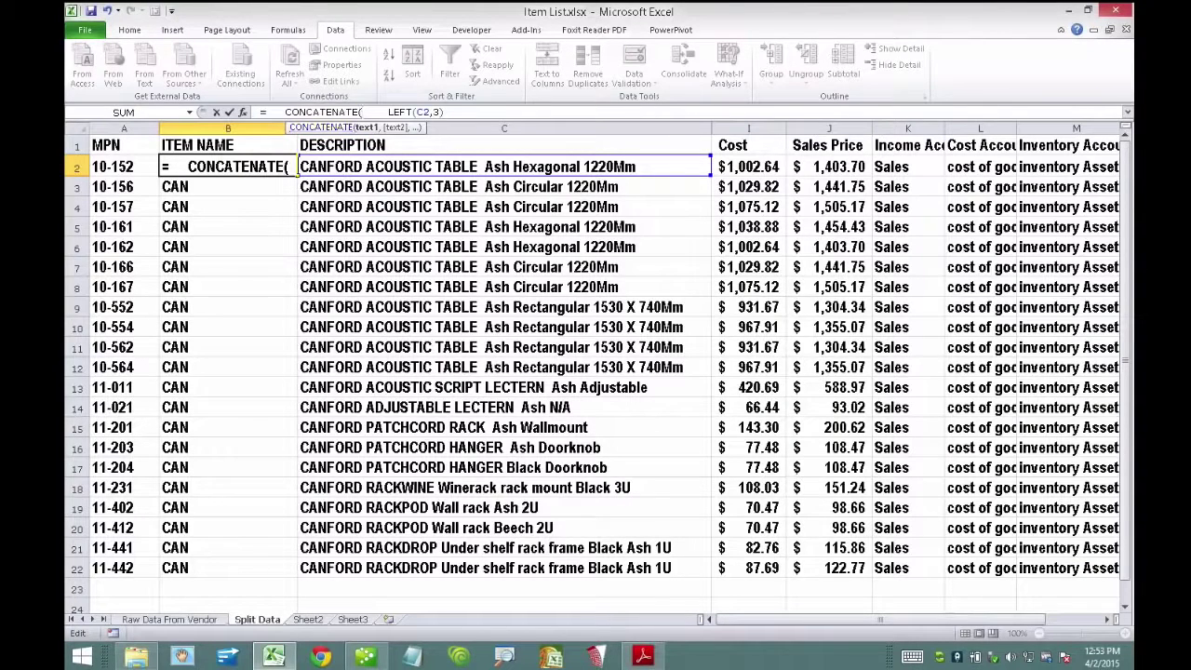
{"action": "type", "text": ","}
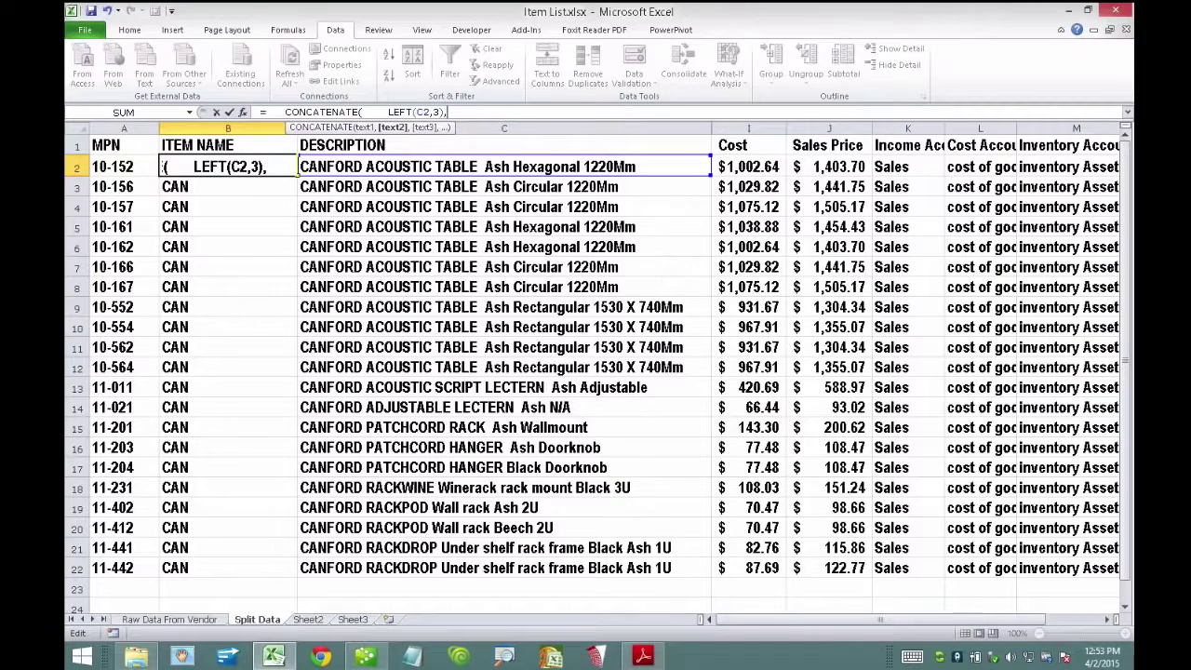
{"action": "type", "text": "\"/\","}
{"action": "left_click", "coordinate": [124, 167]}
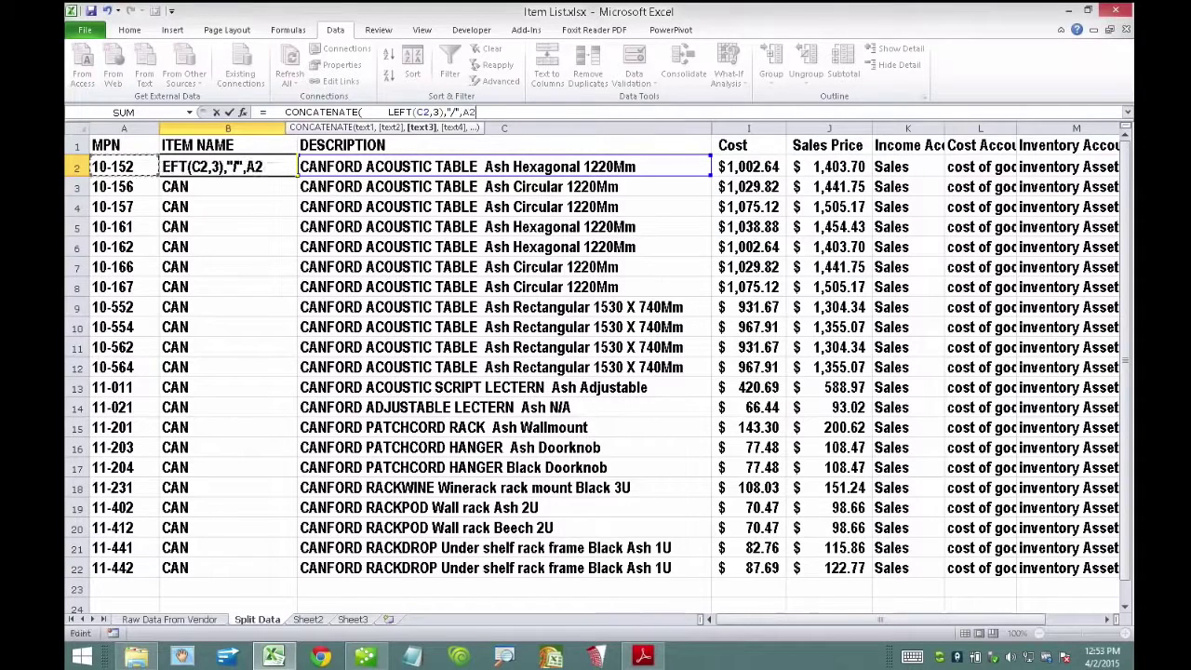
{"action": "type", "text": ")"}
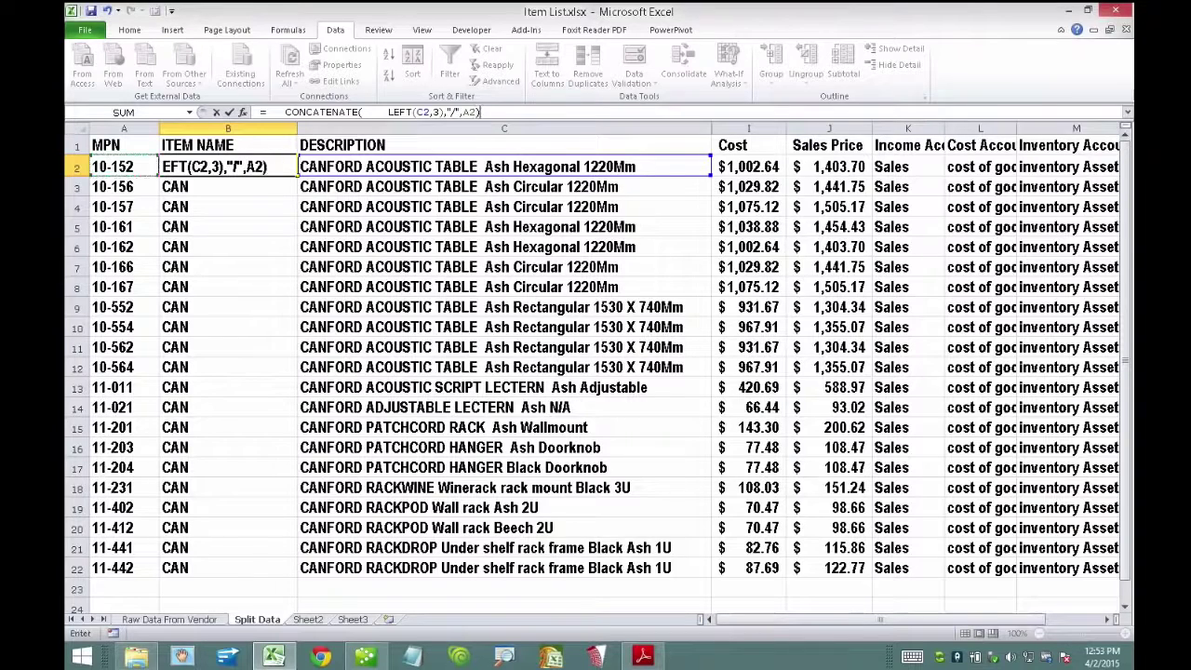
{"action": "key", "text": "Return"}
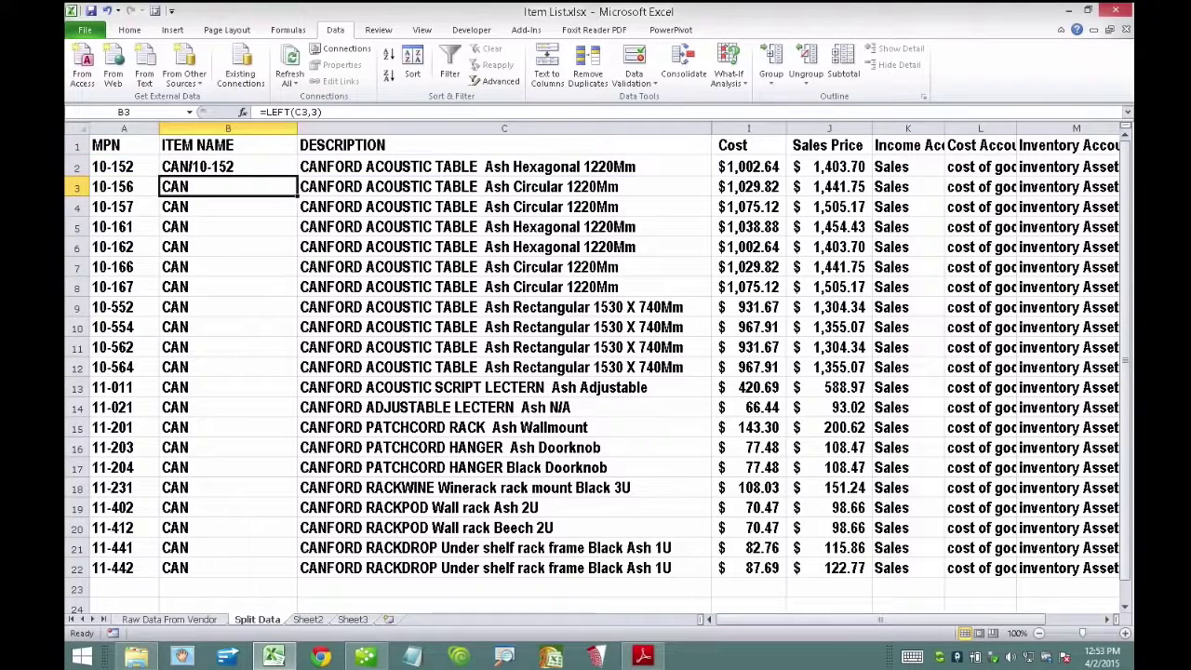
- Widen the ITEM NAME column and fill the B2 formula down through row 22
{"action": "left_click", "coordinate": [228, 167]}
{"action": "left_click_drag", "start_coordinate": [298, 129], "coordinate": [329, 128]}
{"action": "double_click", "coordinate": [327, 175]}
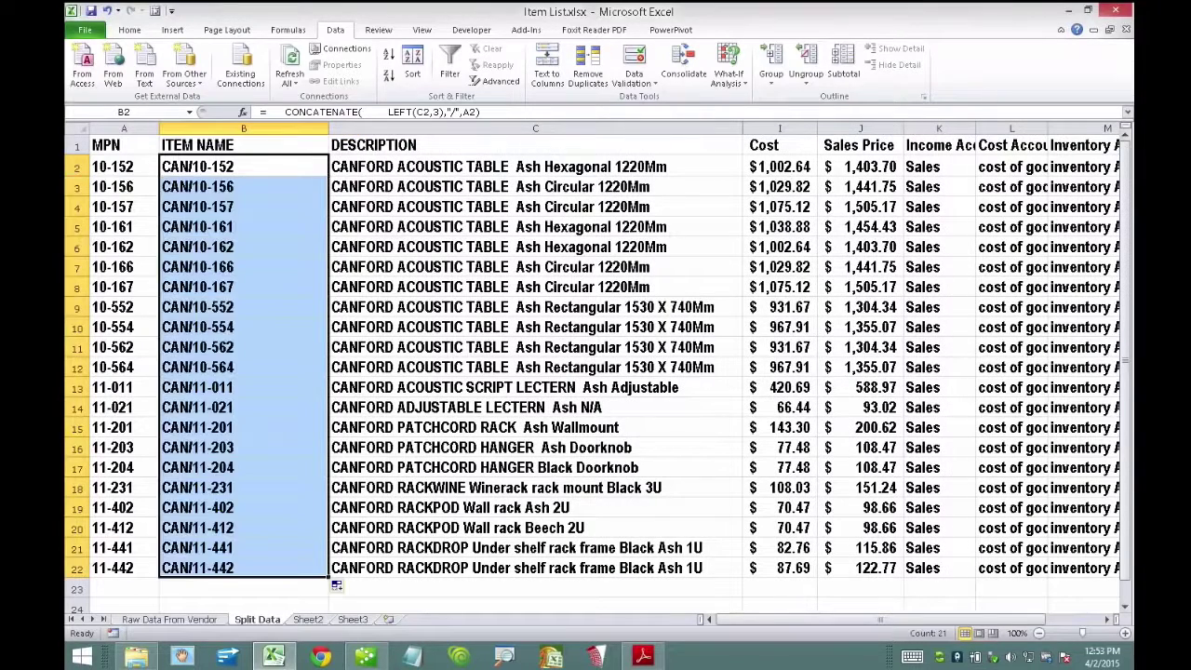
{"action": "left_click", "coordinate": [197, 207]}
- Autofit the Income Account, Cost Account and Inventory Account columns to their contents
{"action": "left_click", "coordinate": [124, 128]}
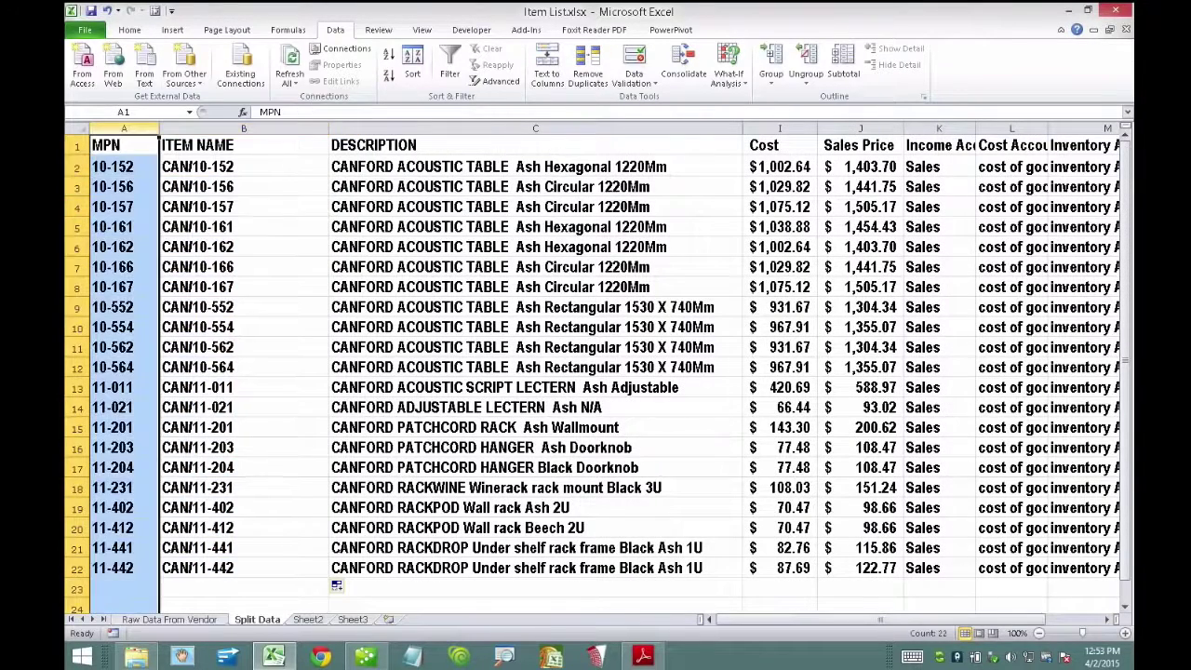
{"action": "key", "text": "Right"}
{"action": "key", "text": "Right"}
{"action": "key", "text": "Right"}
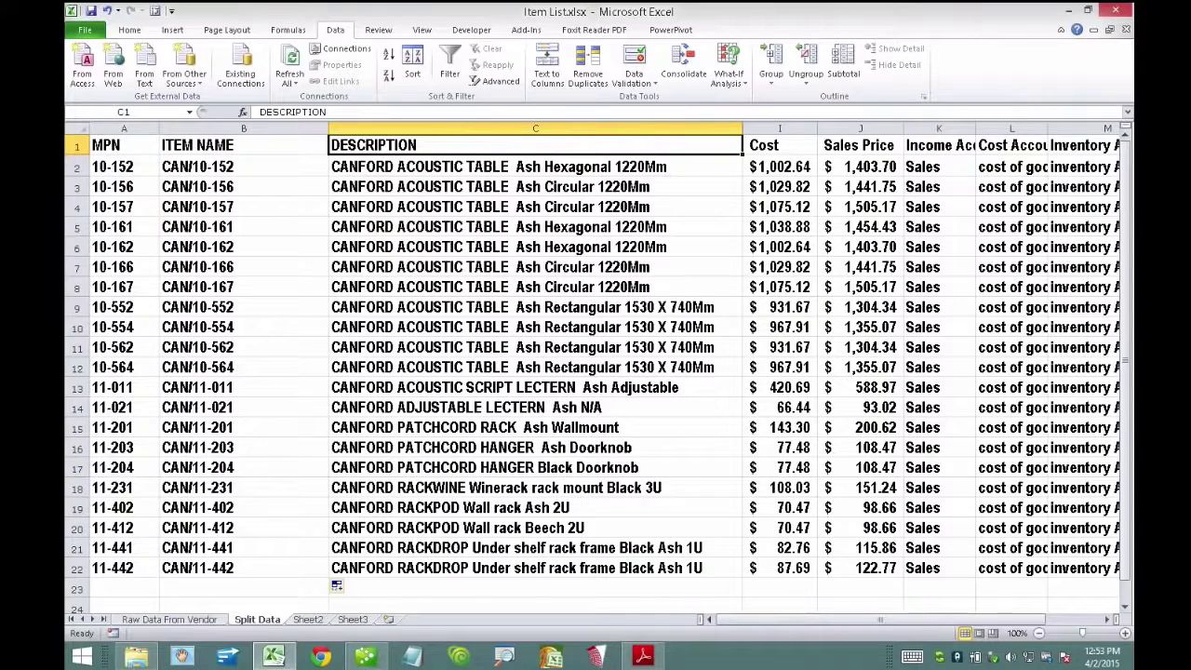
{"action": "key", "text": "Right"}
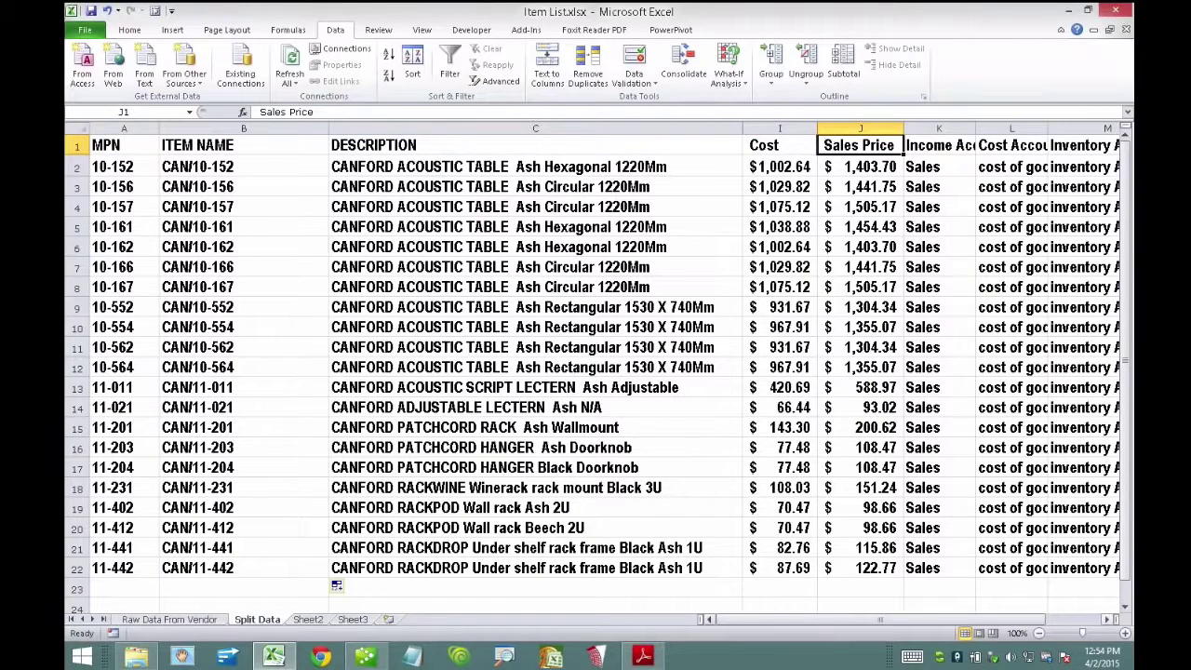
{"action": "scroll", "coordinate": [595, 372], "scroll_direction": "right", "scroll_amount": 3}
{"action": "scroll", "coordinate": [595, 373], "scroll_direction": "right", "scroll_amount": 1}
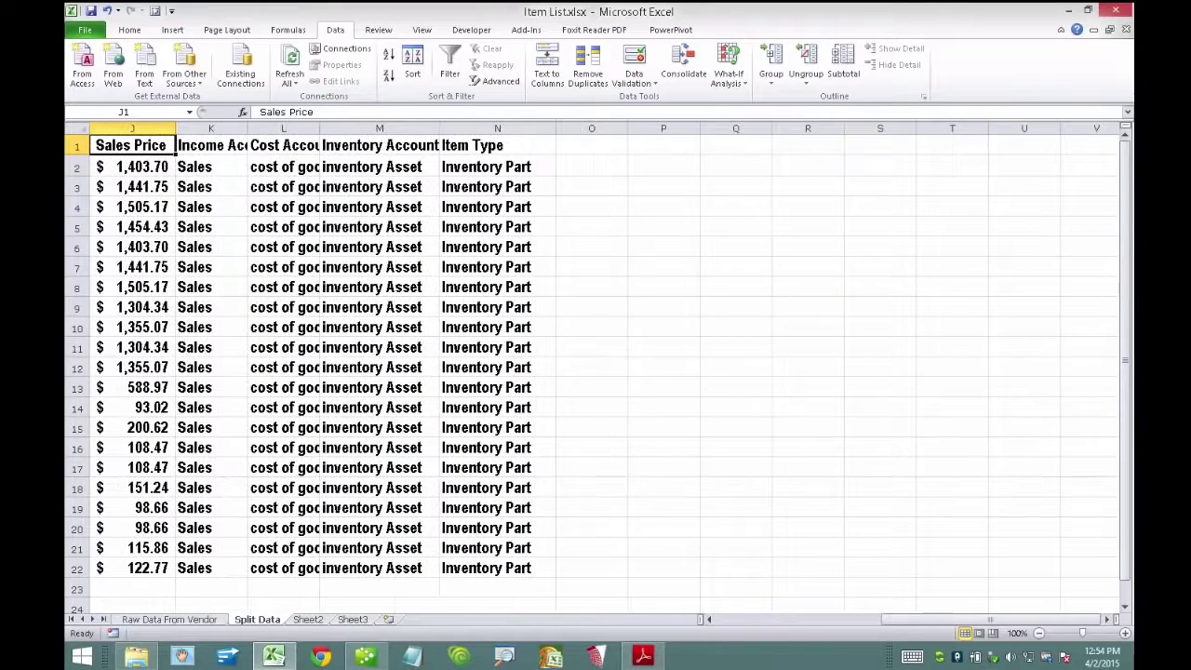
{"action": "double_click", "coordinate": [247, 129]}
{"action": "double_click", "coordinate": [372, 129]}
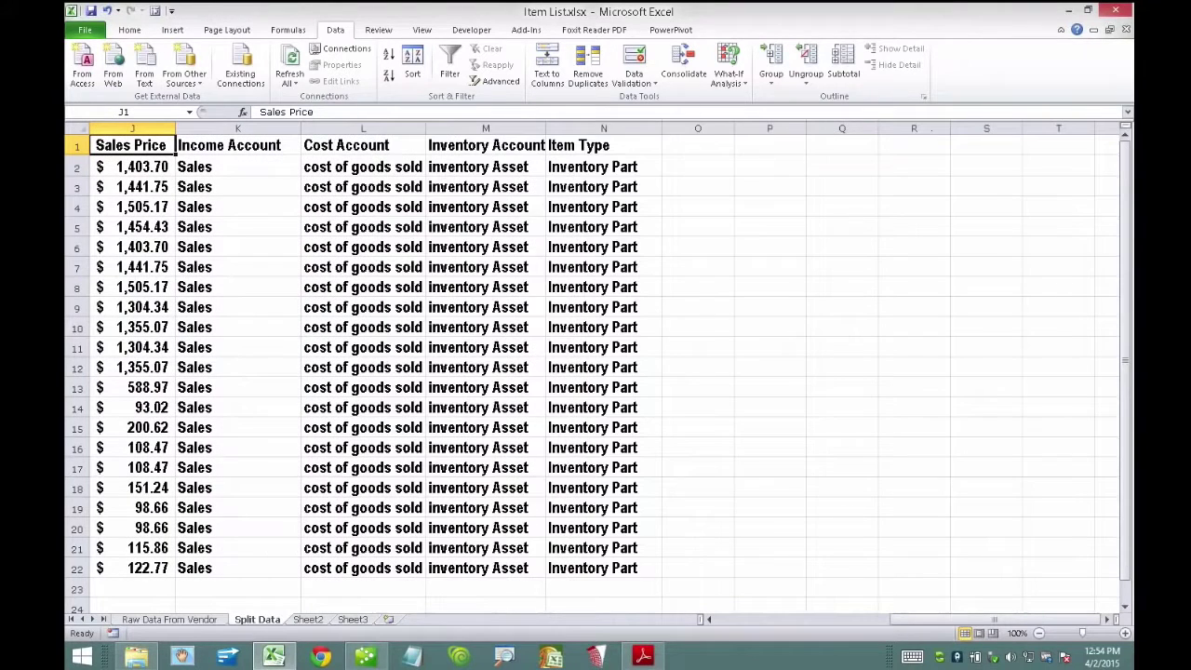
{"action": "double_click", "coordinate": [546, 127]}
{"action": "left_click", "coordinate": [614, 166]}
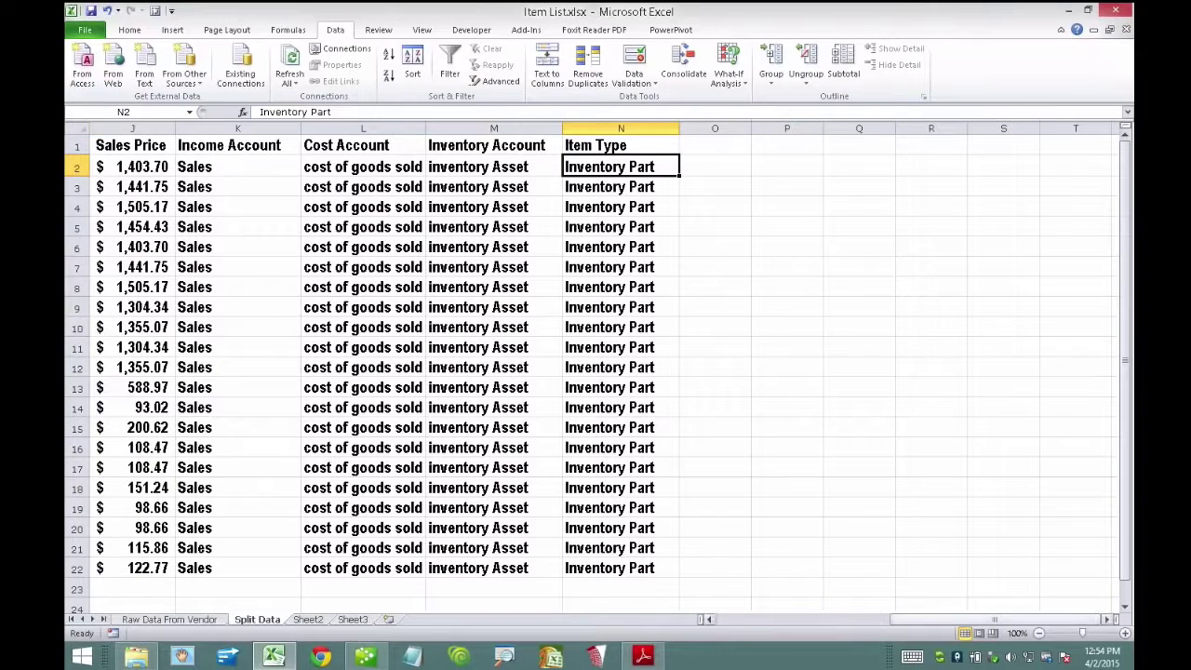
{"action": "left_click_drag", "start_coordinate": [993, 619], "coordinate": [820, 619]}
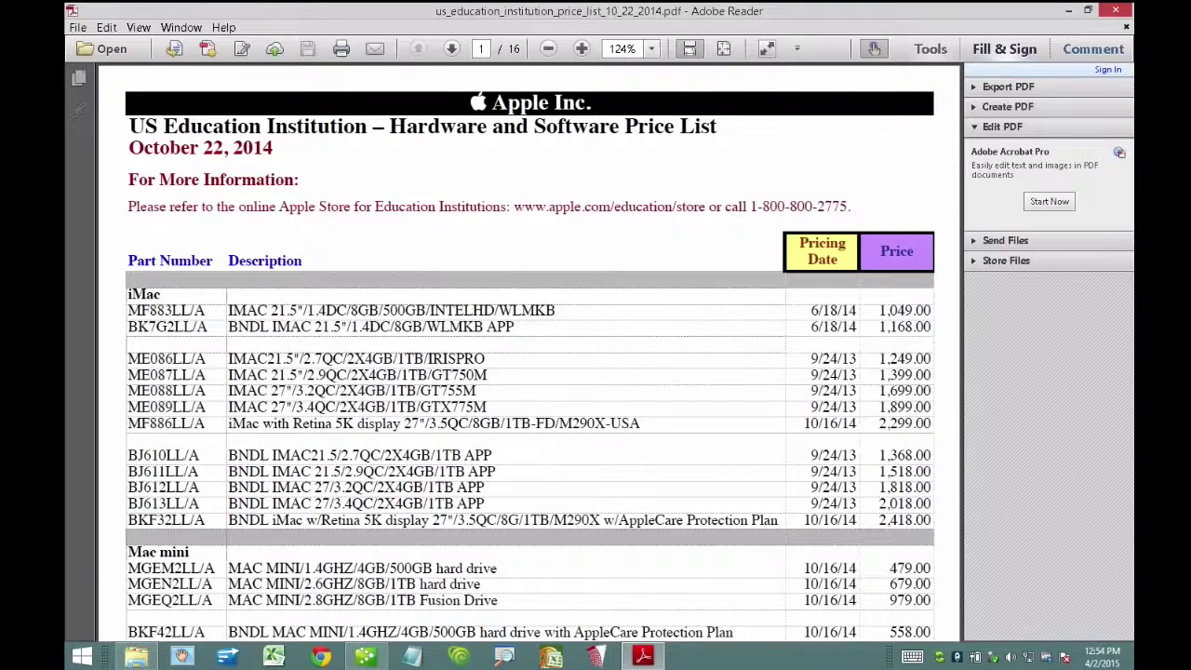
- Close the price list PDF and start an advanced Excel file import in QuickBooks, declining the Add/Edit Multiple List Entries offer
{"action": "key", "text": "alt+F4"}
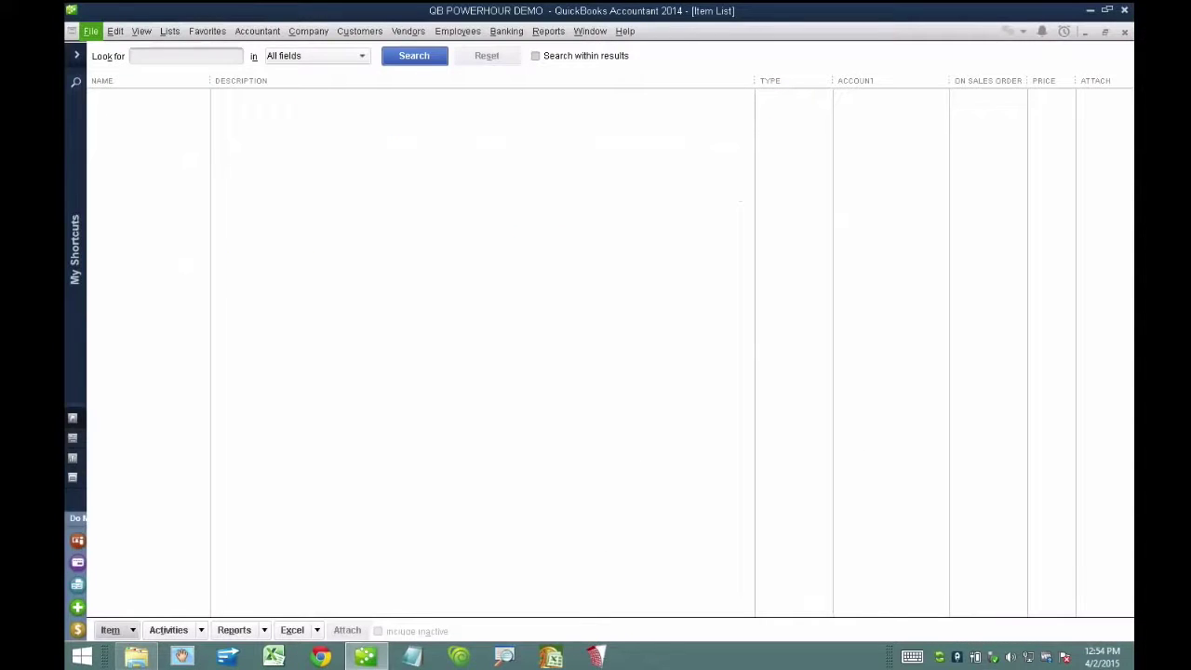
{"action": "left_click", "coordinate": [90, 31]}
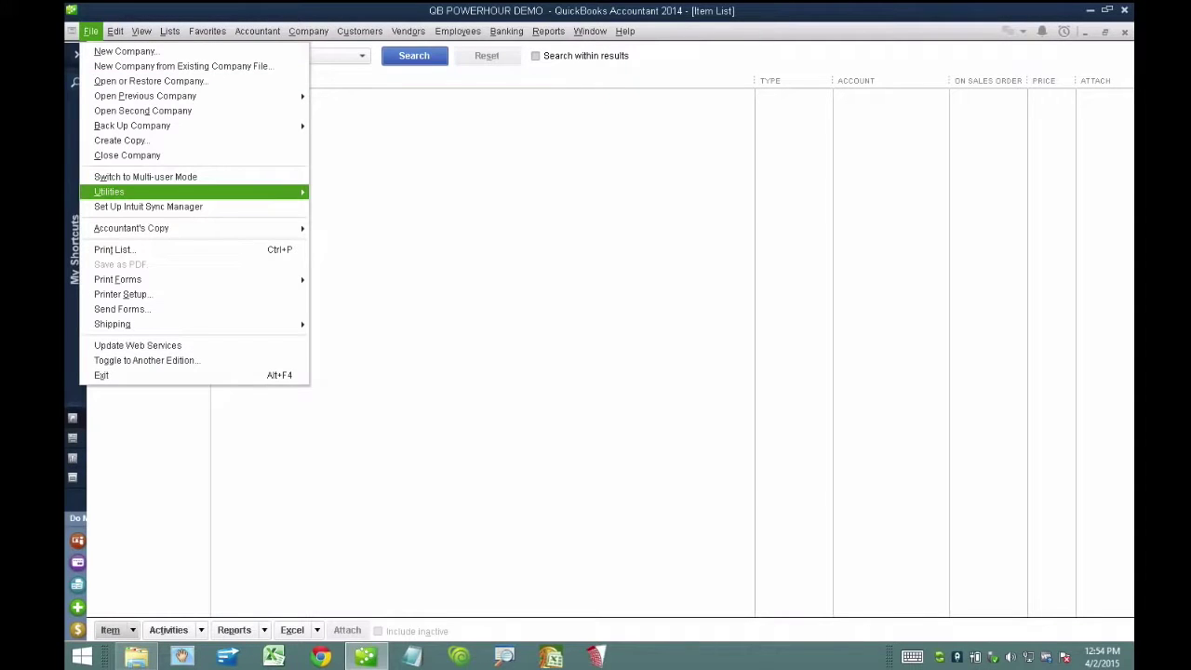
{"action": "mouse_move", "coordinate": [206, 193]}
{"action": "mouse_move", "coordinate": [372, 193]}
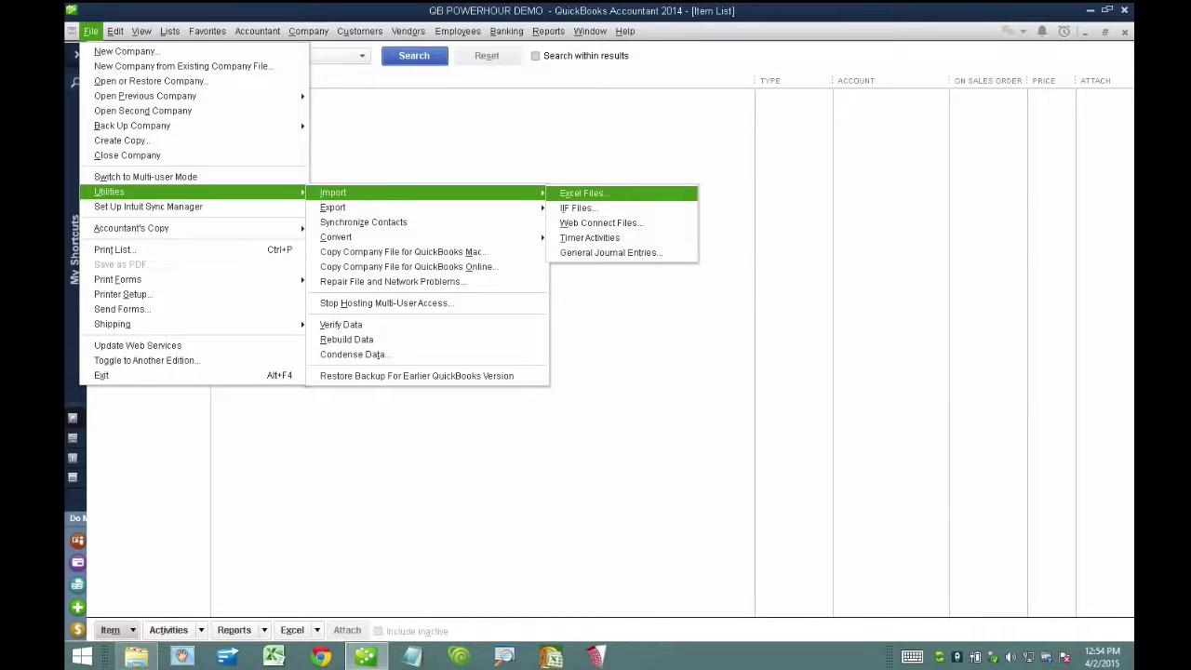
{"action": "left_click", "coordinate": [584, 193]}
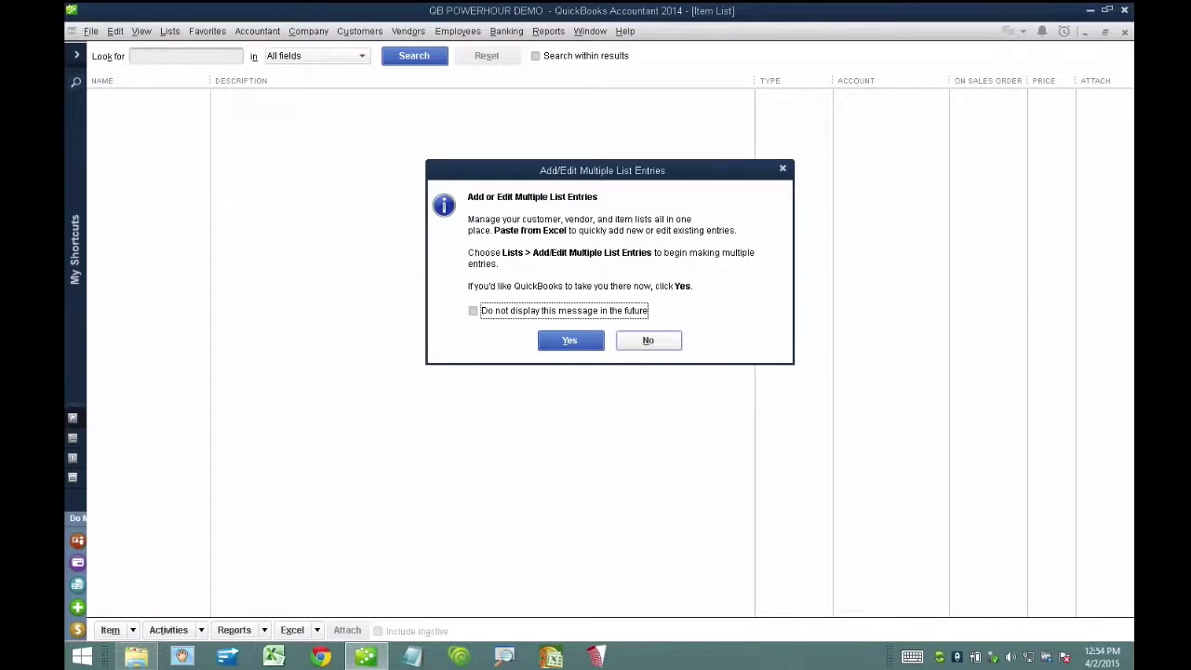
{"action": "left_click", "coordinate": [647, 339]}
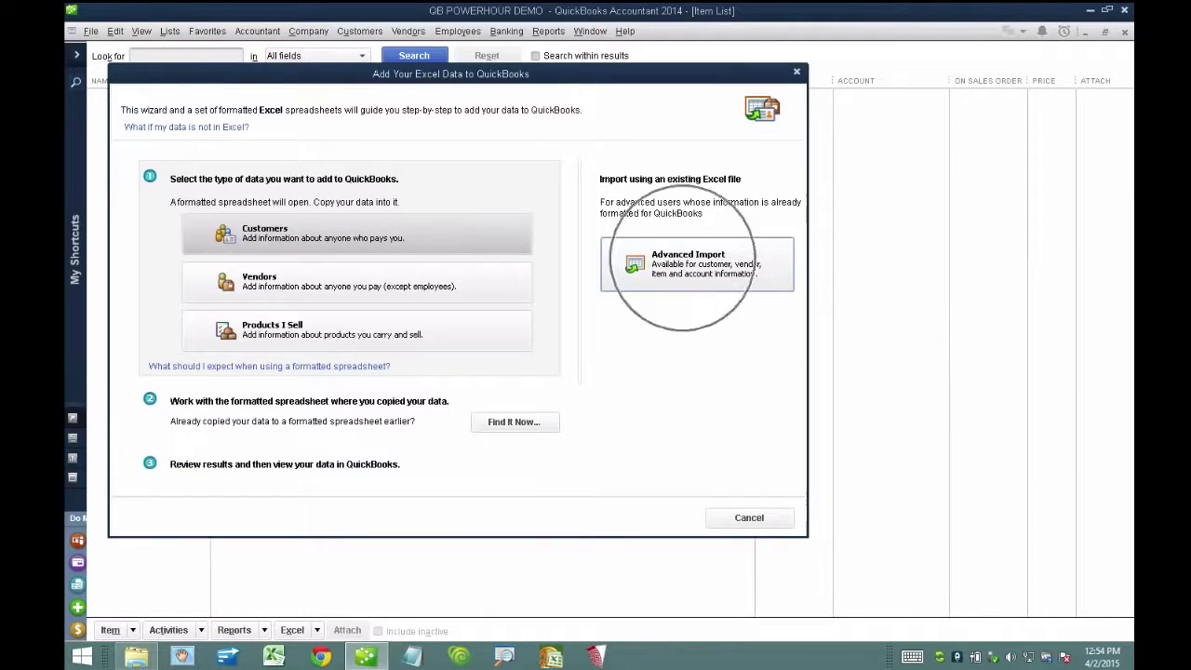
{"action": "key", "text": "ctrl"}
{"action": "key", "text": "ctrl"}
{"action": "key", "text": "ctrl"}
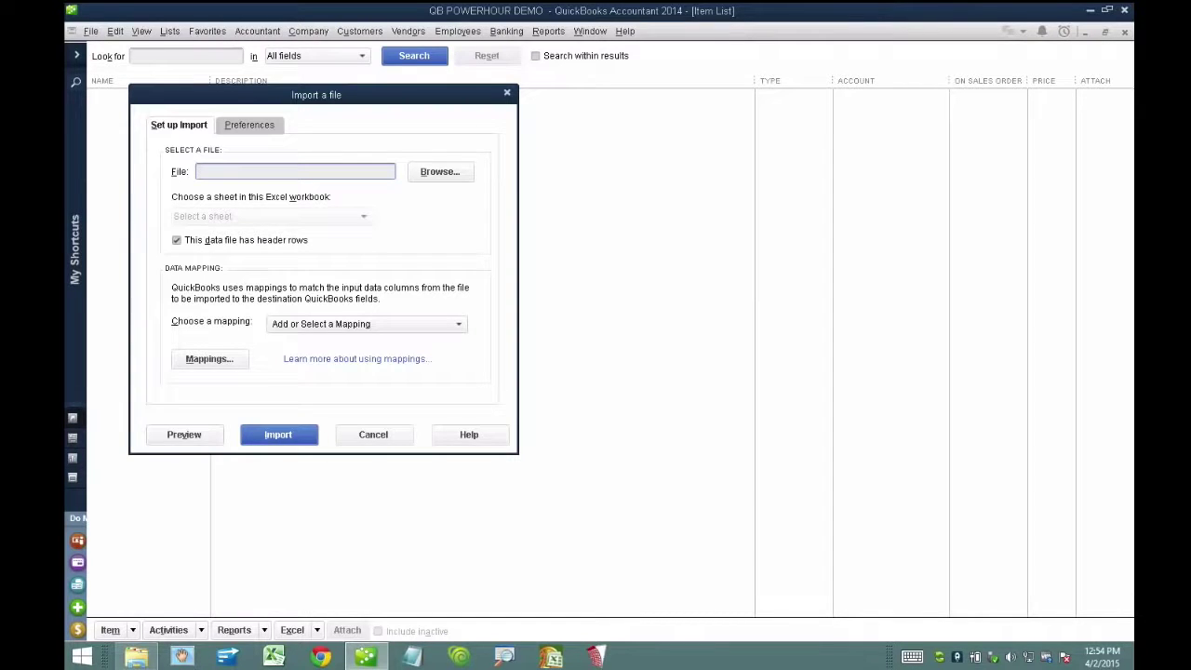
{"action": "left_click_drag", "start_coordinate": [317, 94], "coordinate": [562, 119]}
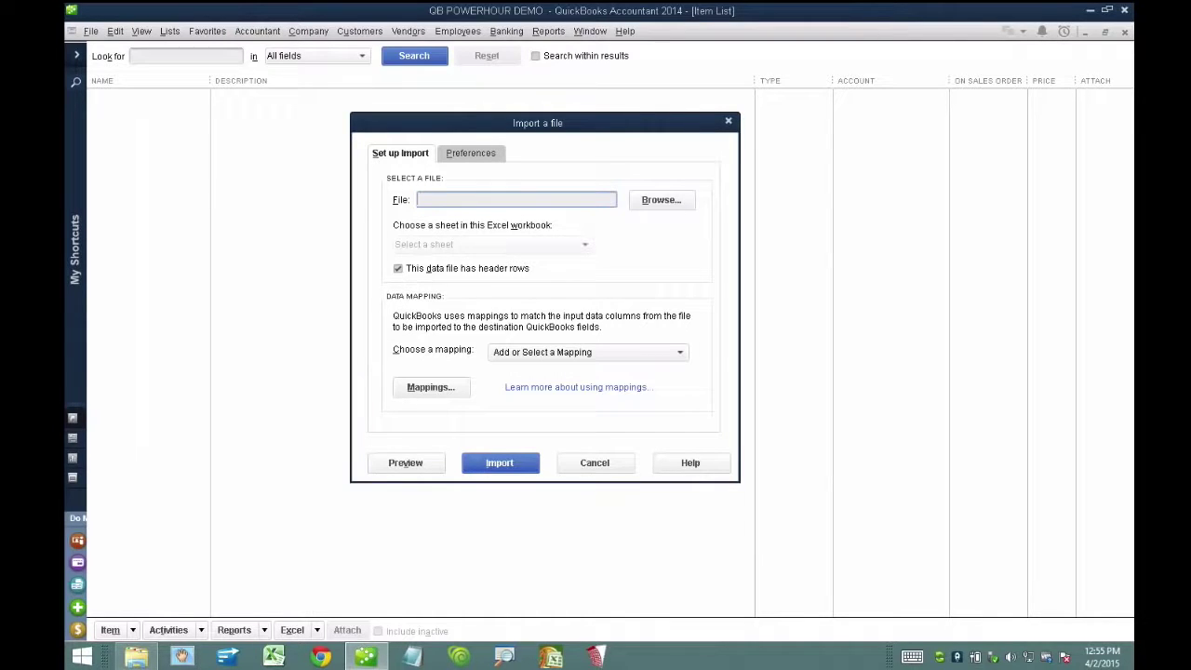
- Choose Item List.xlsx from the Desktop as the import file and Split Data as its sheet
{"action": "left_click", "coordinate": [678, 199]}
{"action": "scroll", "coordinate": [726, 372], "scroll_direction": "down", "scroll_amount": 1}
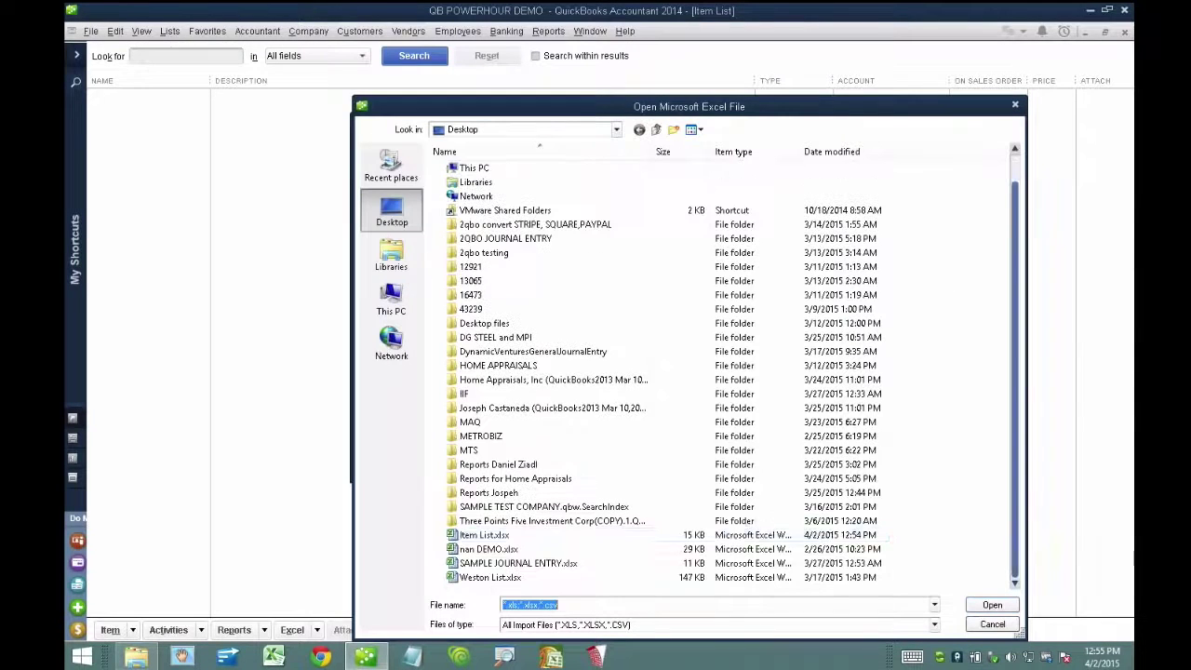
{"action": "left_click", "coordinate": [485, 535]}
{"action": "left_click", "coordinate": [992, 605]}
{"action": "key", "text": "Return"}
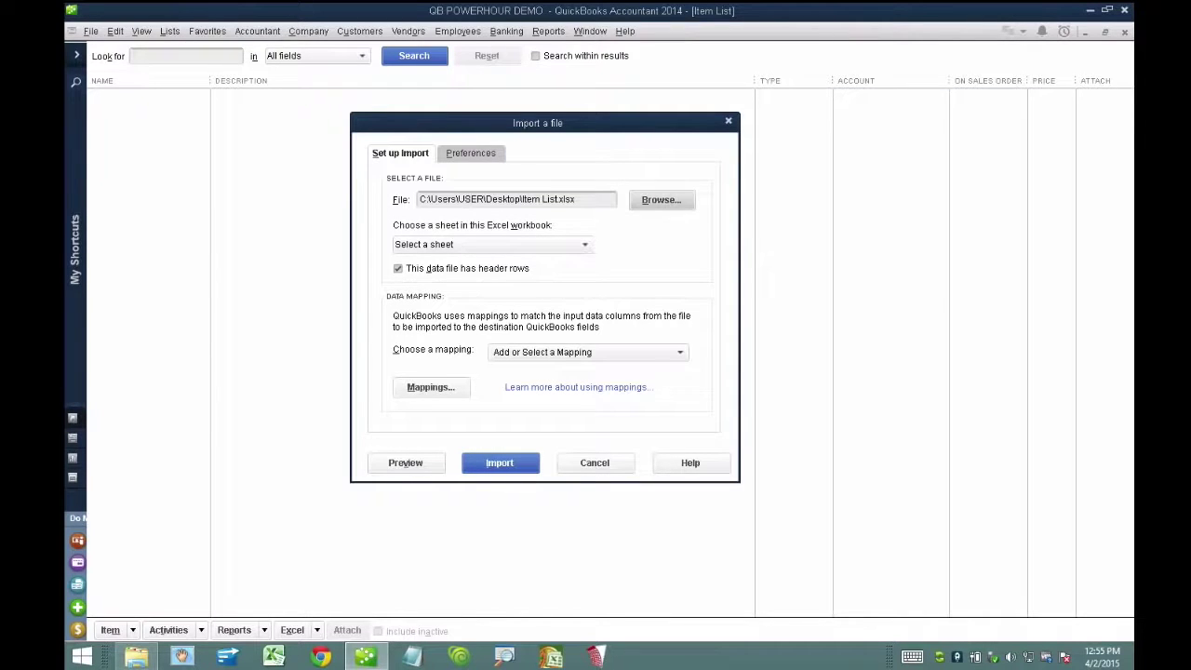
{"action": "left_click", "coordinate": [436, 243]}
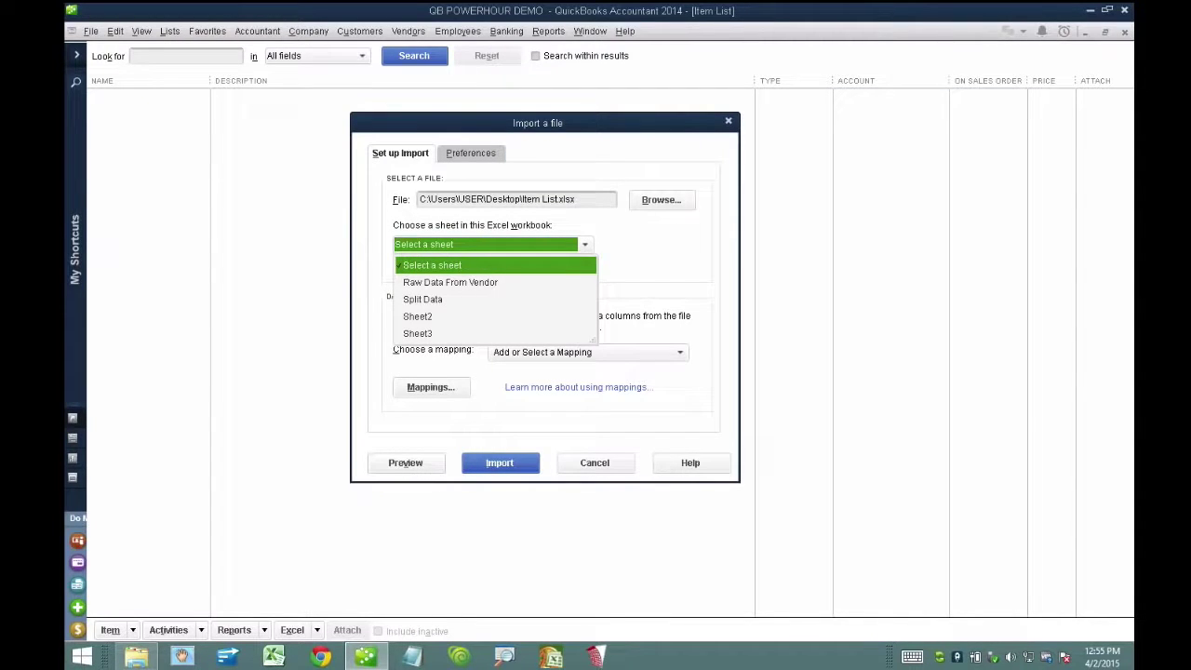
{"action": "left_click", "coordinate": [436, 299]}
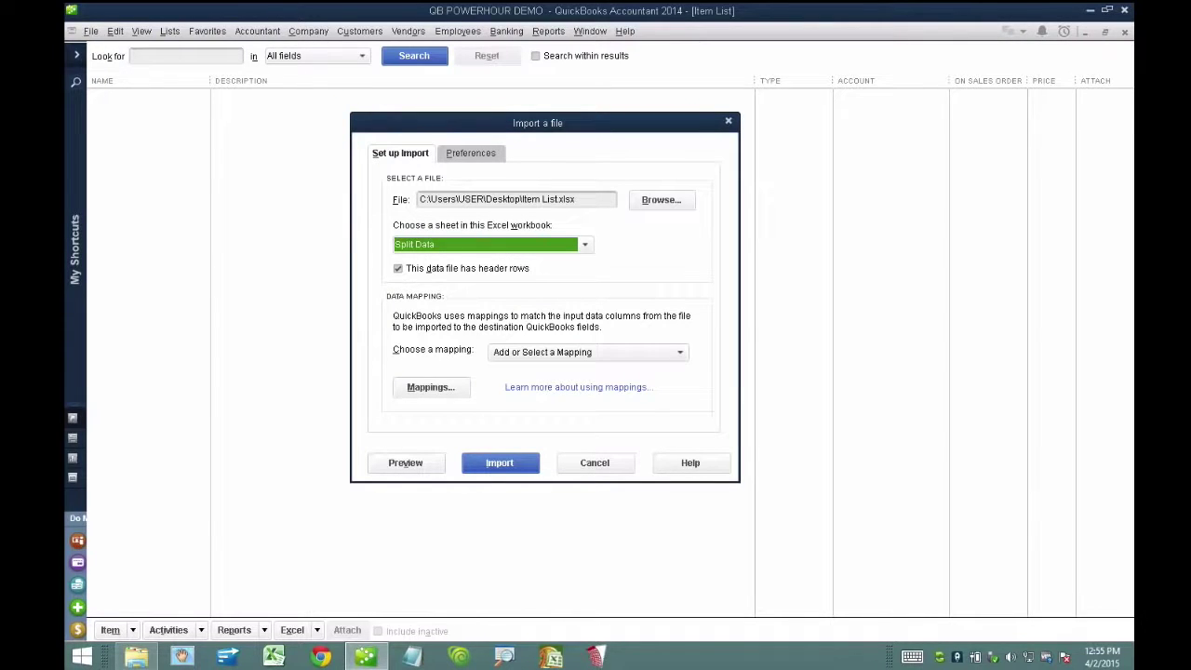
- Add a new data mapping named NEW ITEM LIST with the import type Item
{"action": "left_click", "coordinate": [540, 351]}
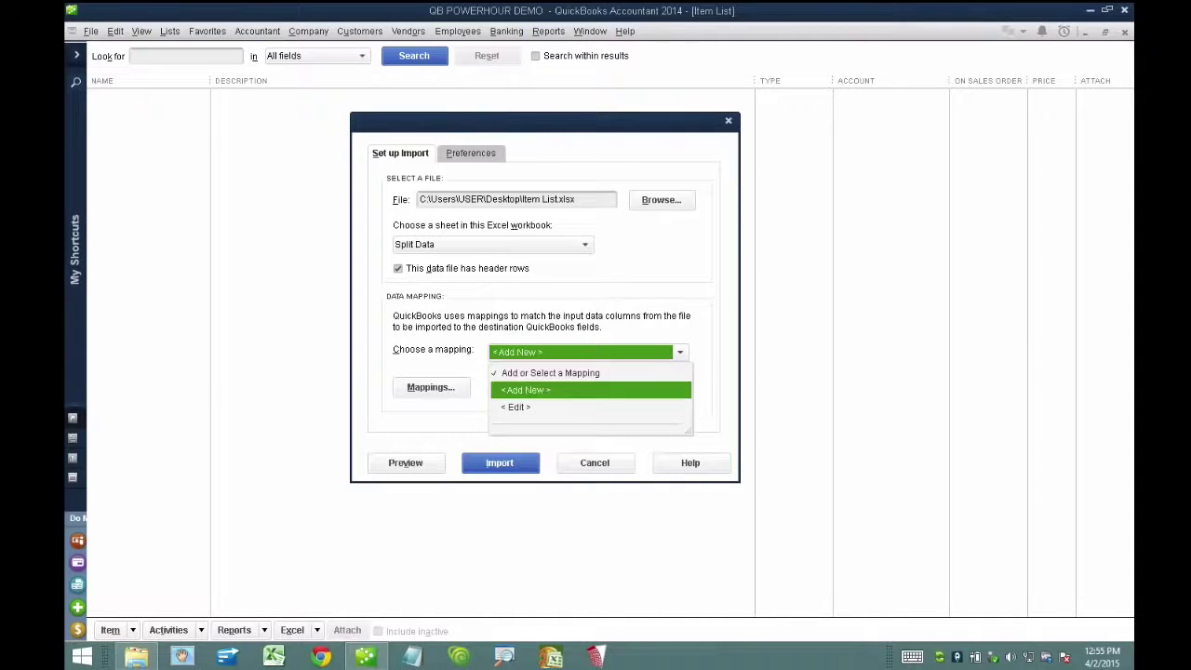
{"action": "left_click", "coordinate": [524, 390]}
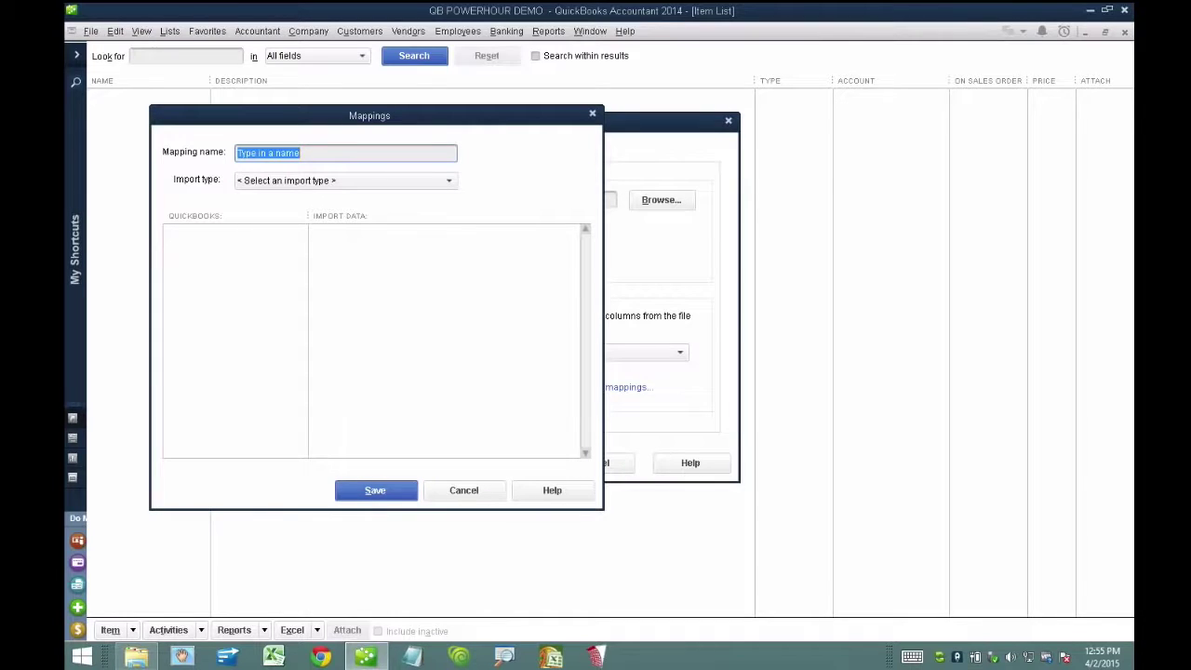
{"action": "type", "text": "NEW ITEM LIST"}
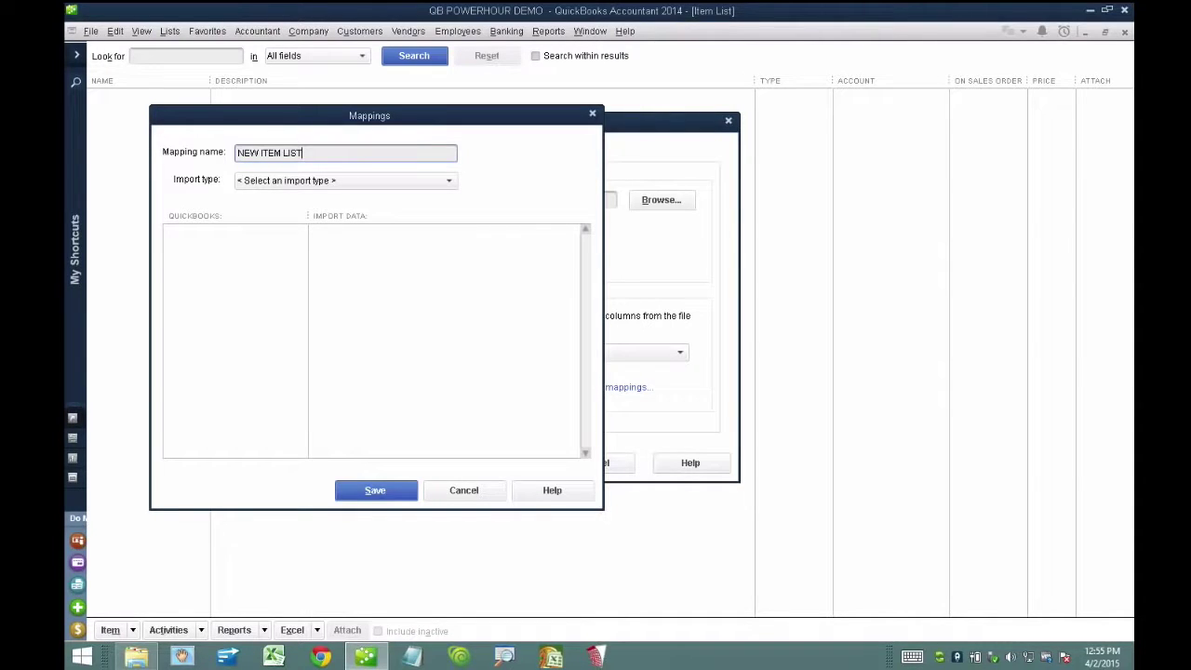
{"action": "left_click", "coordinate": [448, 181]}
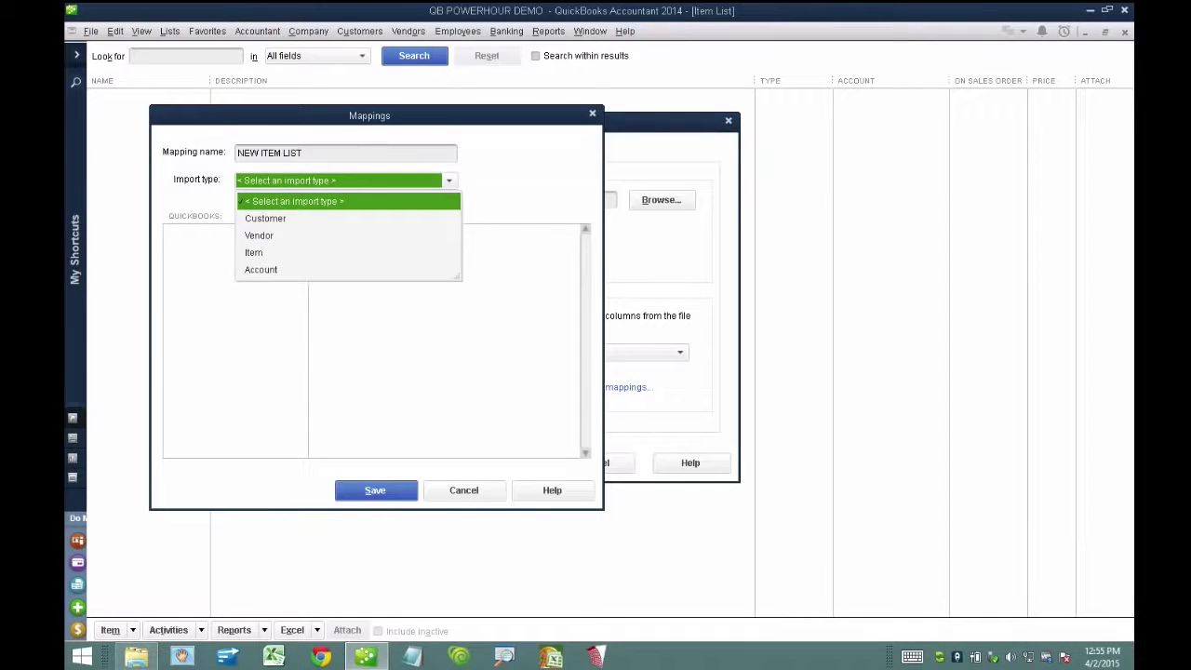
{"action": "left_click", "coordinate": [260, 252]}
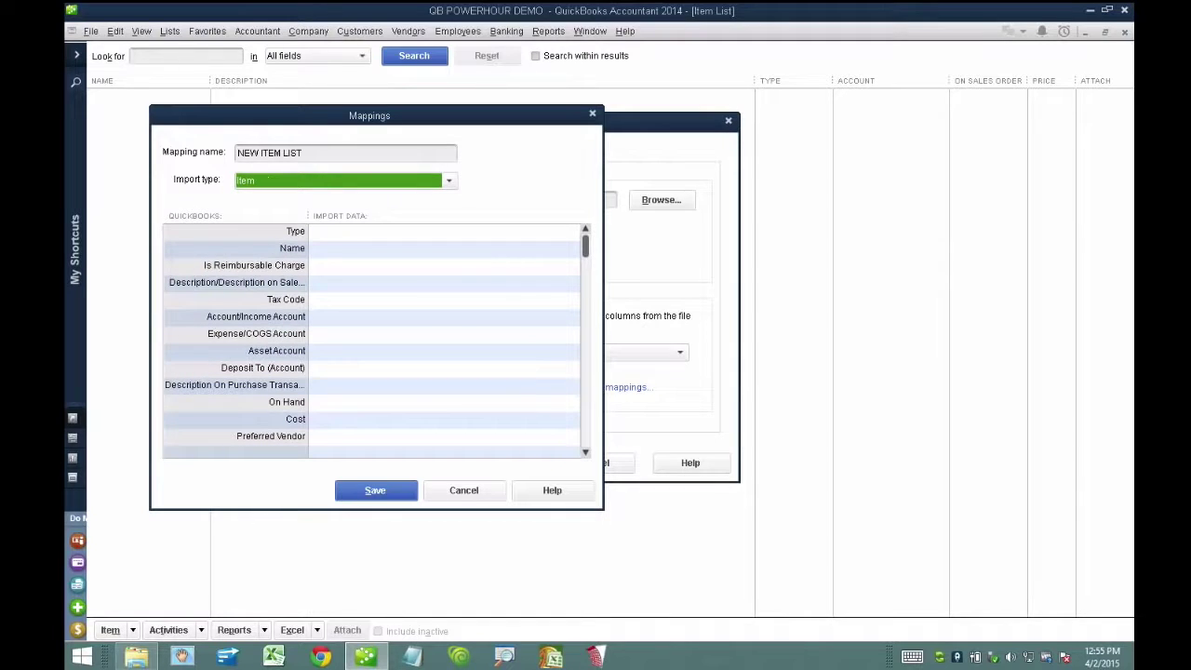
- Map the QuickBooks Type field to the Item Type column of the import data
{"action": "left_click", "coordinate": [339, 230]}
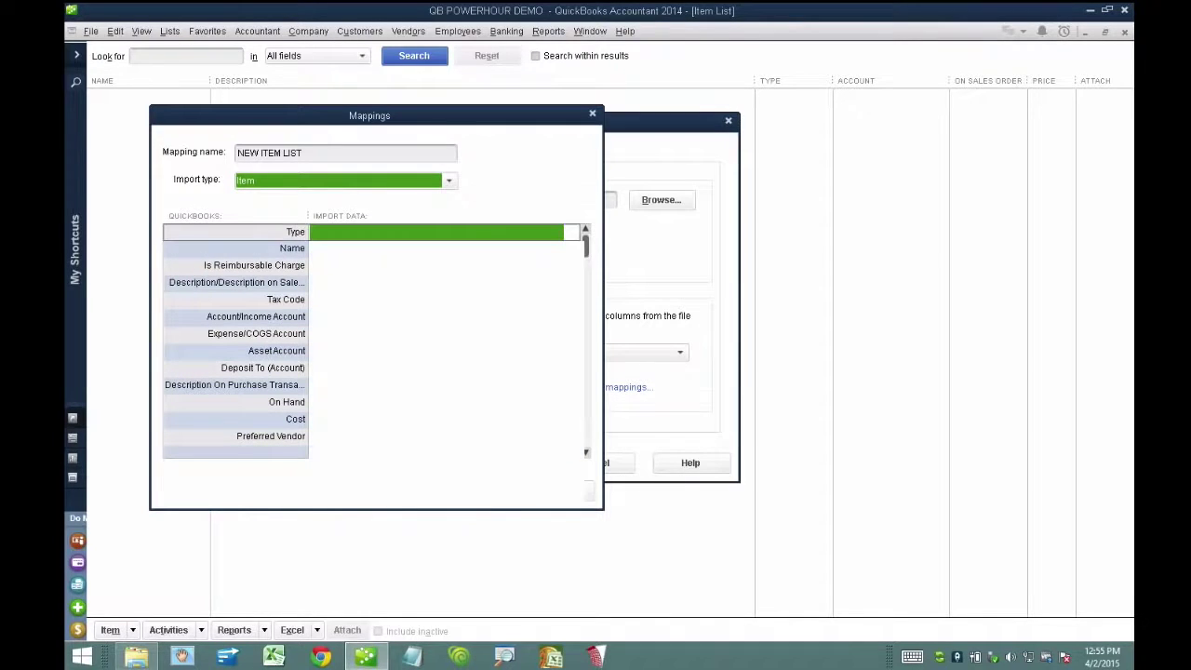
{"action": "left_click", "coordinate": [340, 231]}
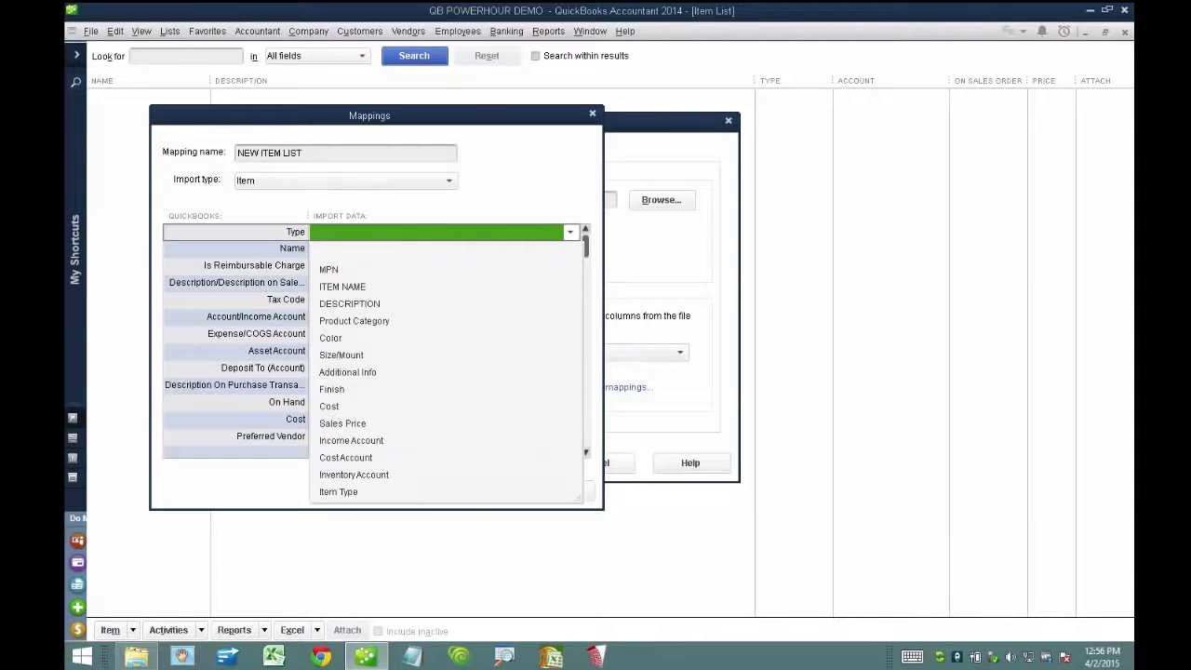
{"action": "left_click", "coordinate": [337, 491]}
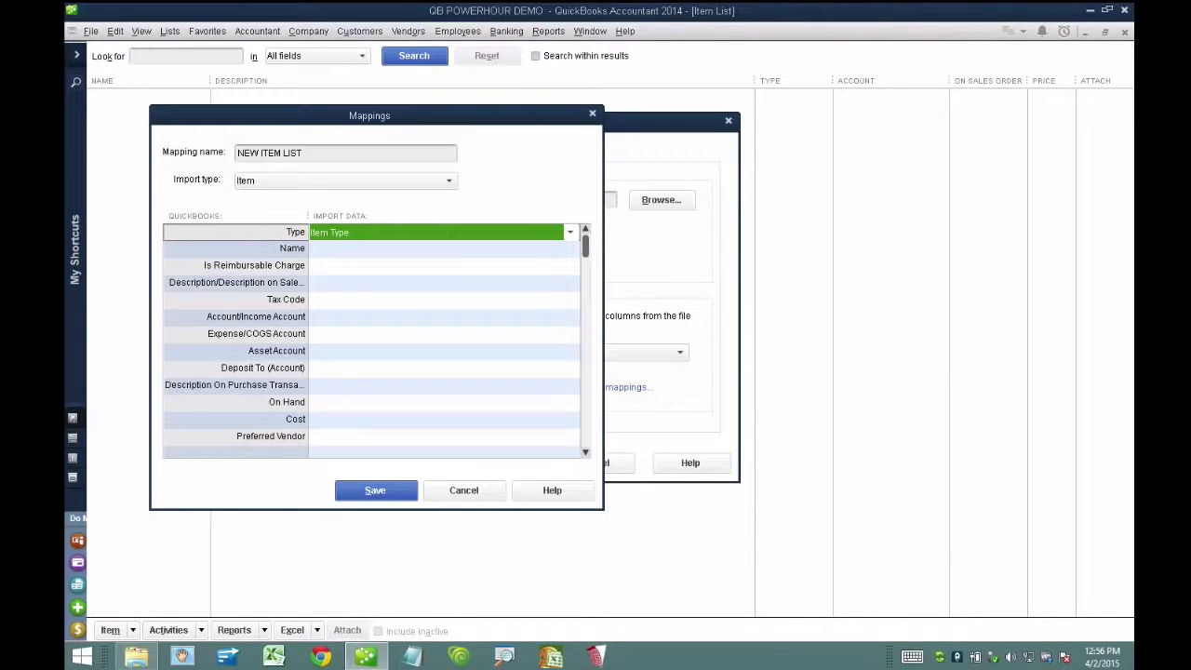
{"action": "left_click", "coordinate": [570, 233]}
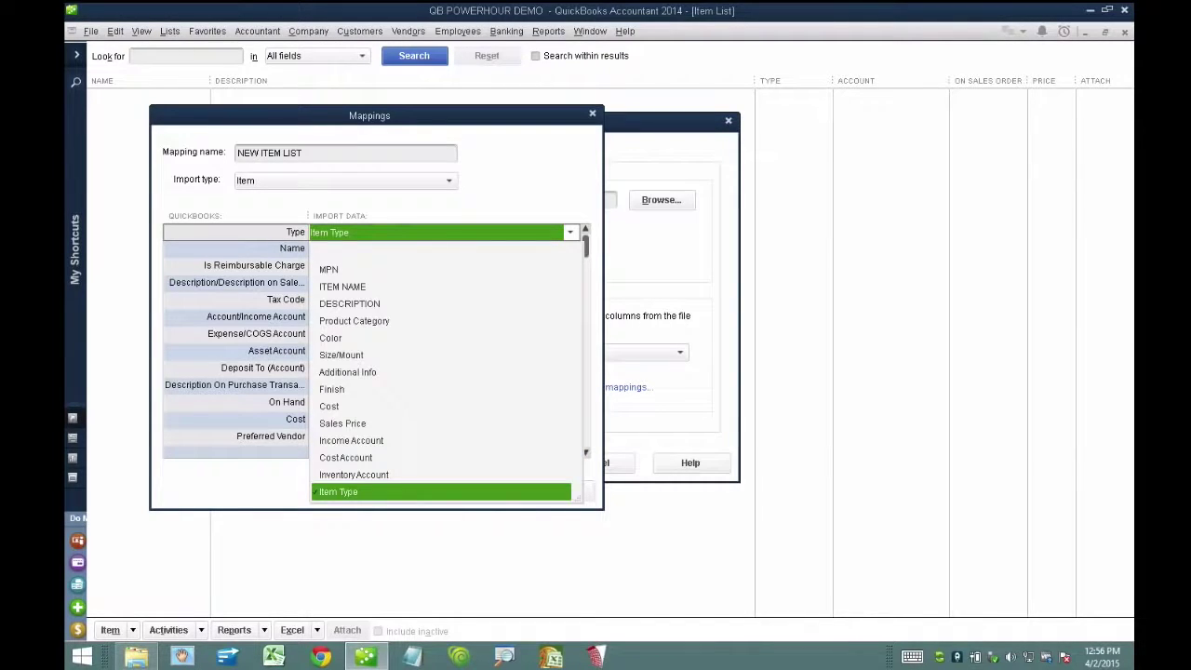
- Map the QuickBooks Name field to the ITEM NAME column of the import data
{"action": "left_click", "coordinate": [343, 286]}
{"action": "left_click", "coordinate": [570, 233]}
{"action": "left_click", "coordinate": [337, 491]}
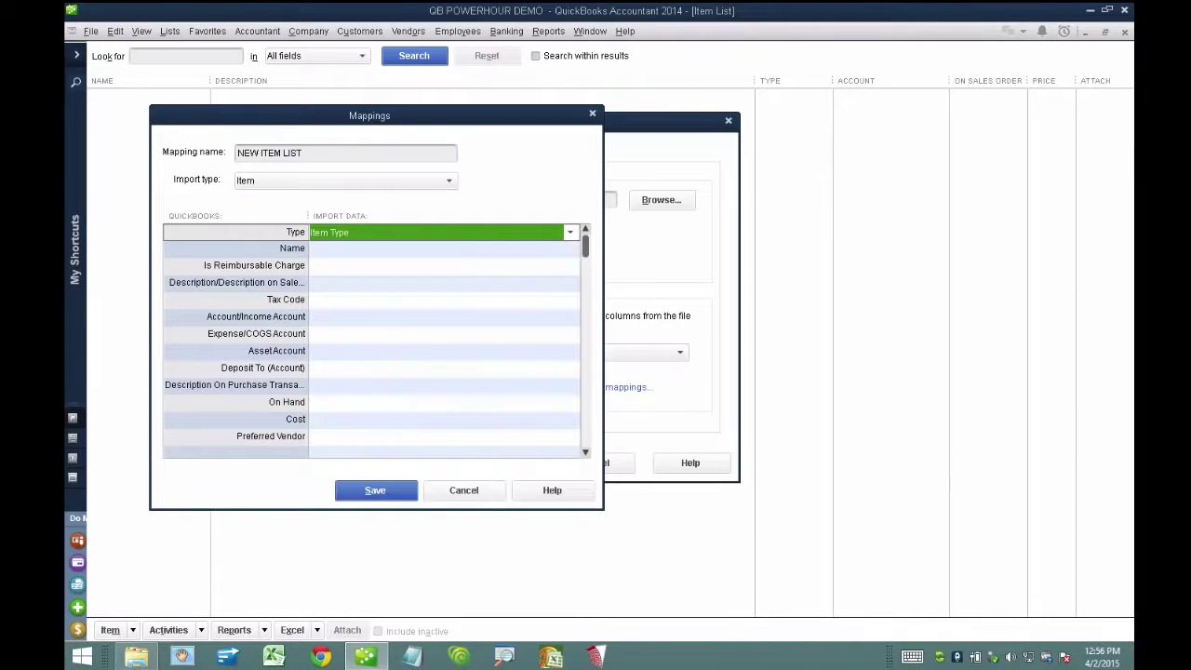
{"action": "left_click", "coordinate": [570, 250]}
{"action": "key", "text": "alt+Down"}
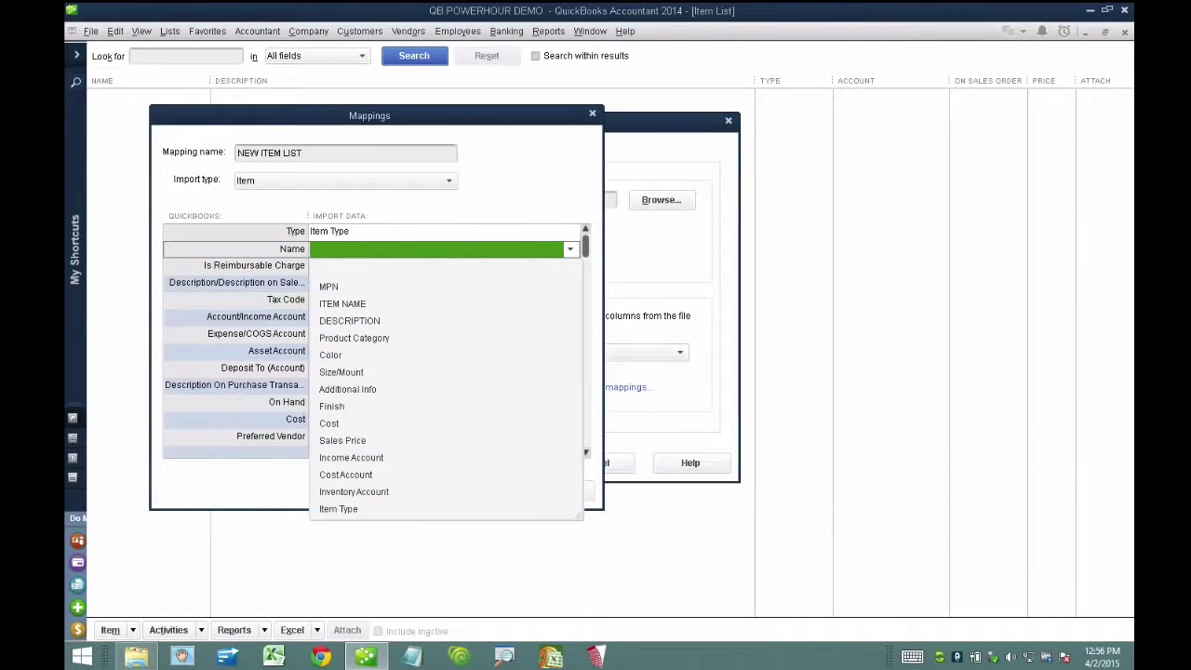
{"action": "left_click", "coordinate": [342, 304]}
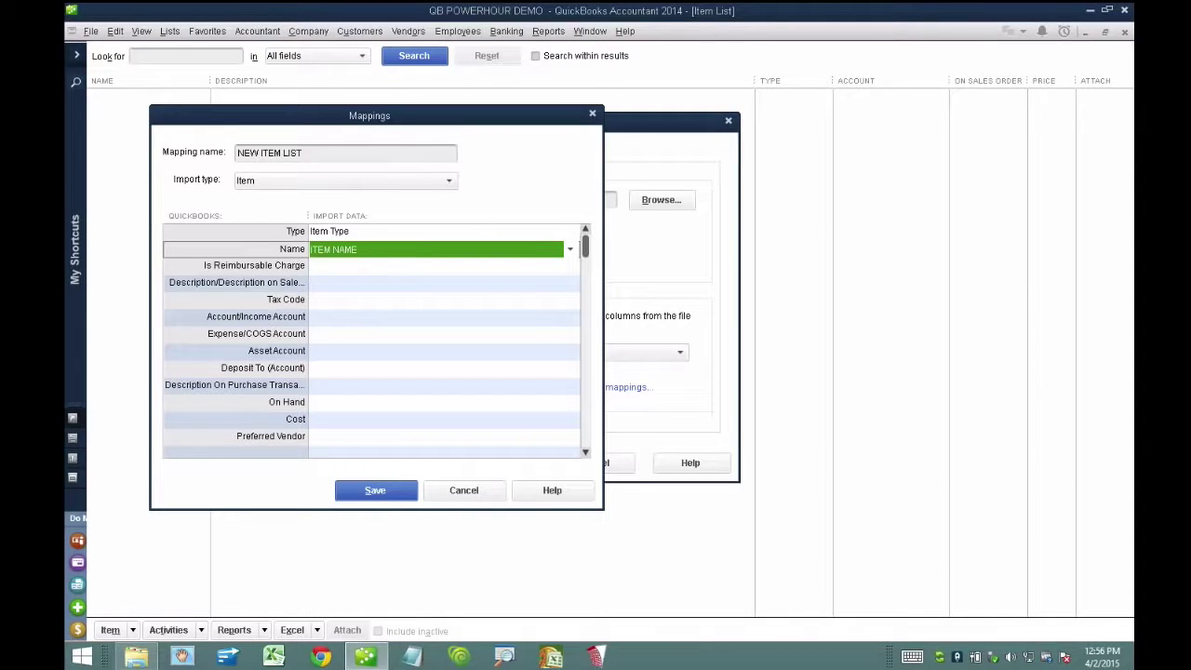
- Map Account/Income Account to Income Account, Expense/COGS Account to Cost Account, and Asset Account to Inventory Account
{"action": "left_click", "coordinate": [570, 317]}
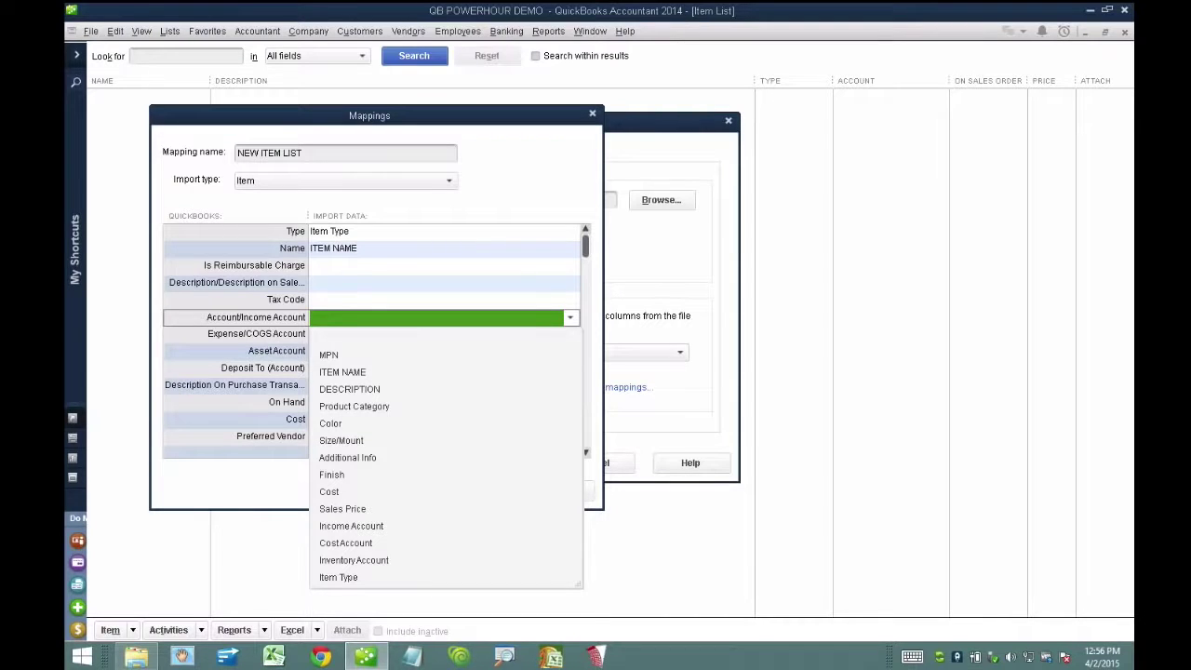
{"action": "left_click", "coordinate": [351, 525]}
{"action": "left_click", "coordinate": [570, 335]}
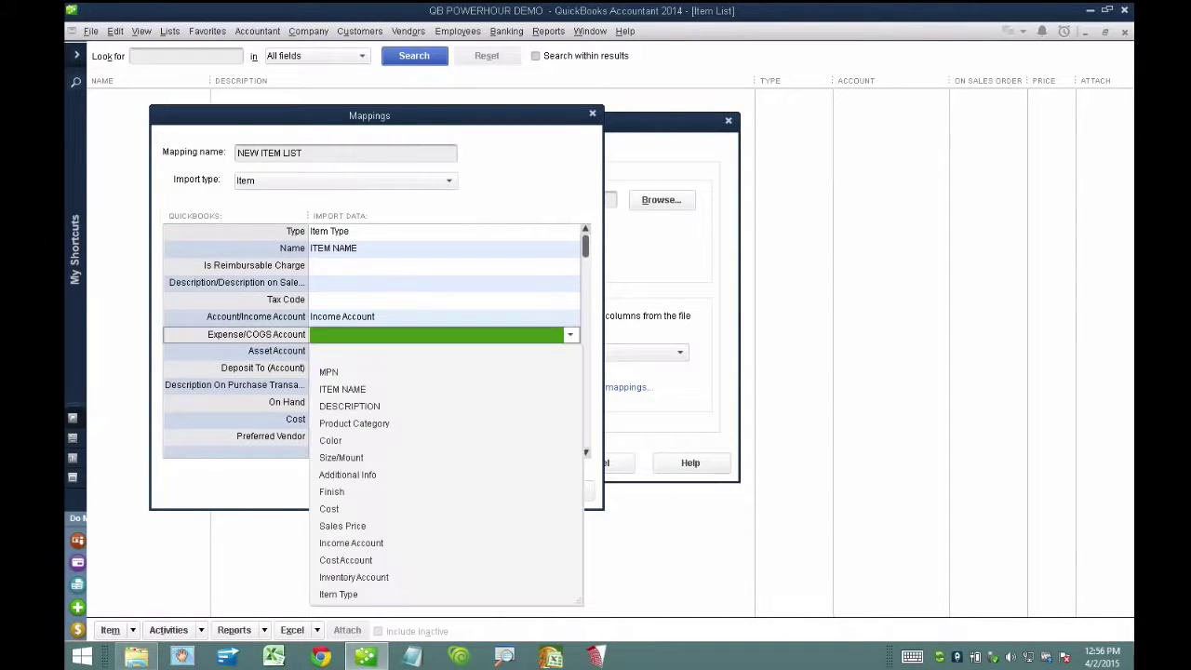
{"action": "left_click", "coordinate": [346, 560]}
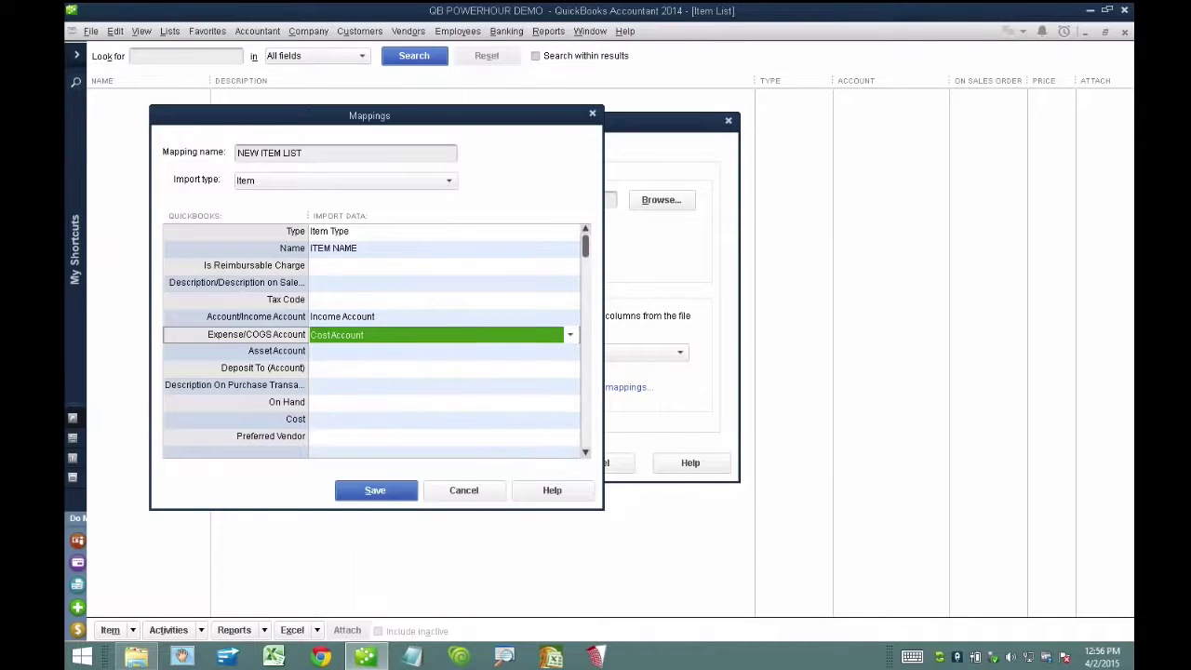
{"action": "left_click", "coordinate": [570, 352]}
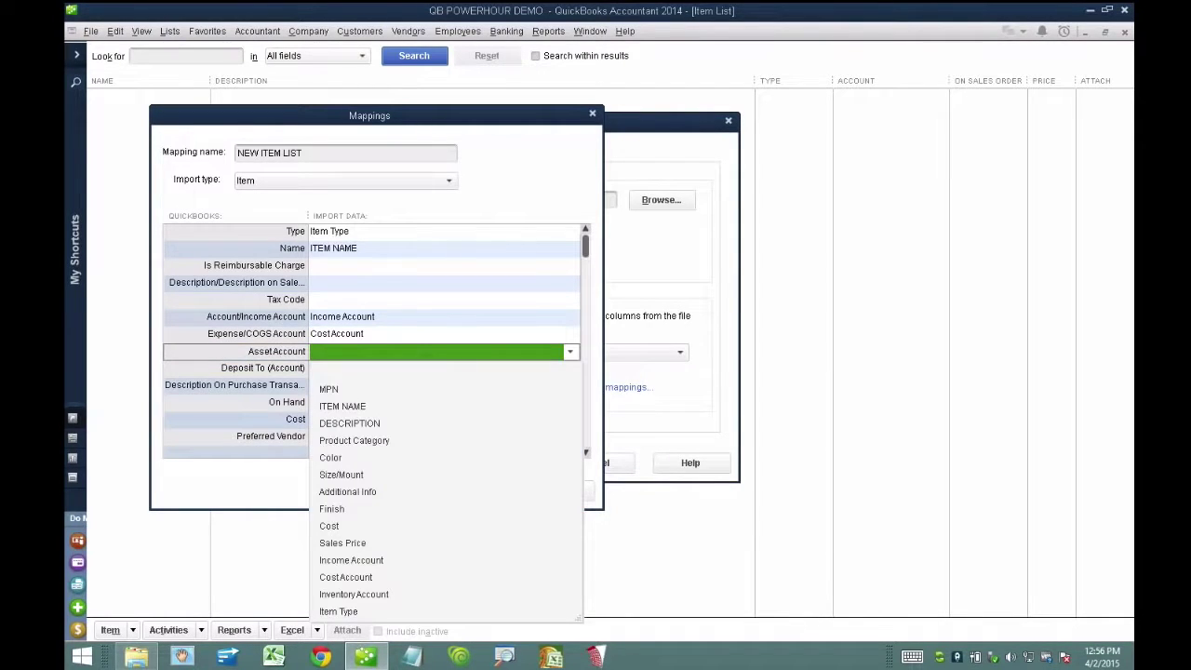
{"action": "left_click", "coordinate": [354, 594]}
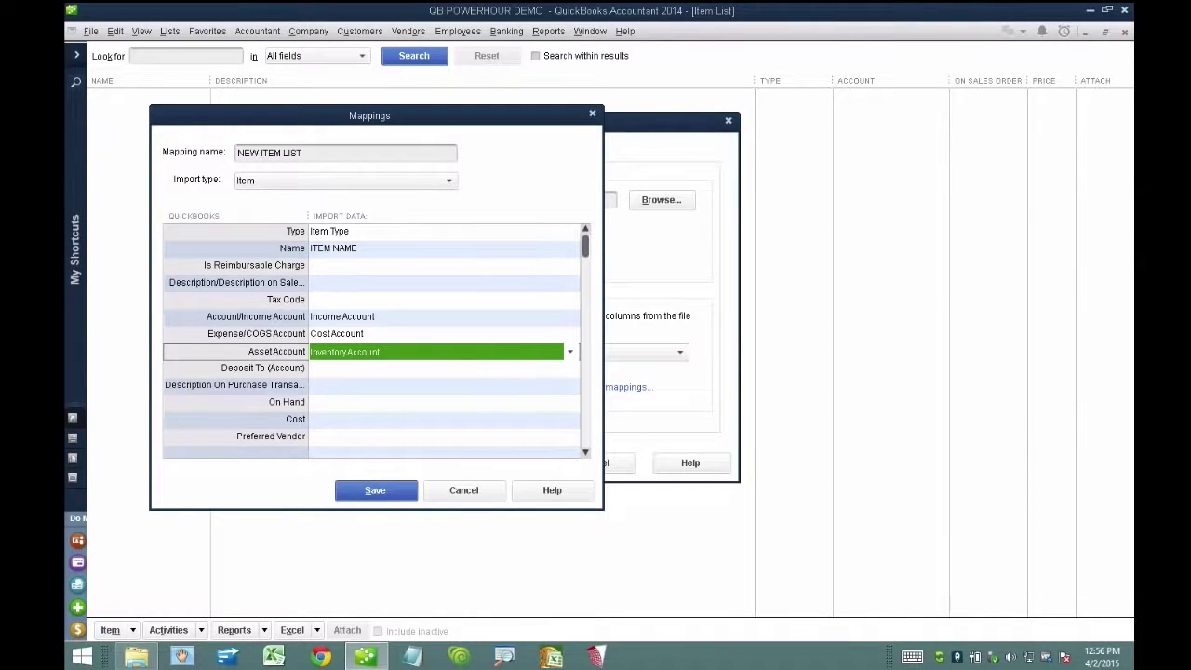
- Map both the sales description and the purchase transaction description fields to the DESCRIPTION column
{"action": "left_click", "coordinate": [435, 283]}
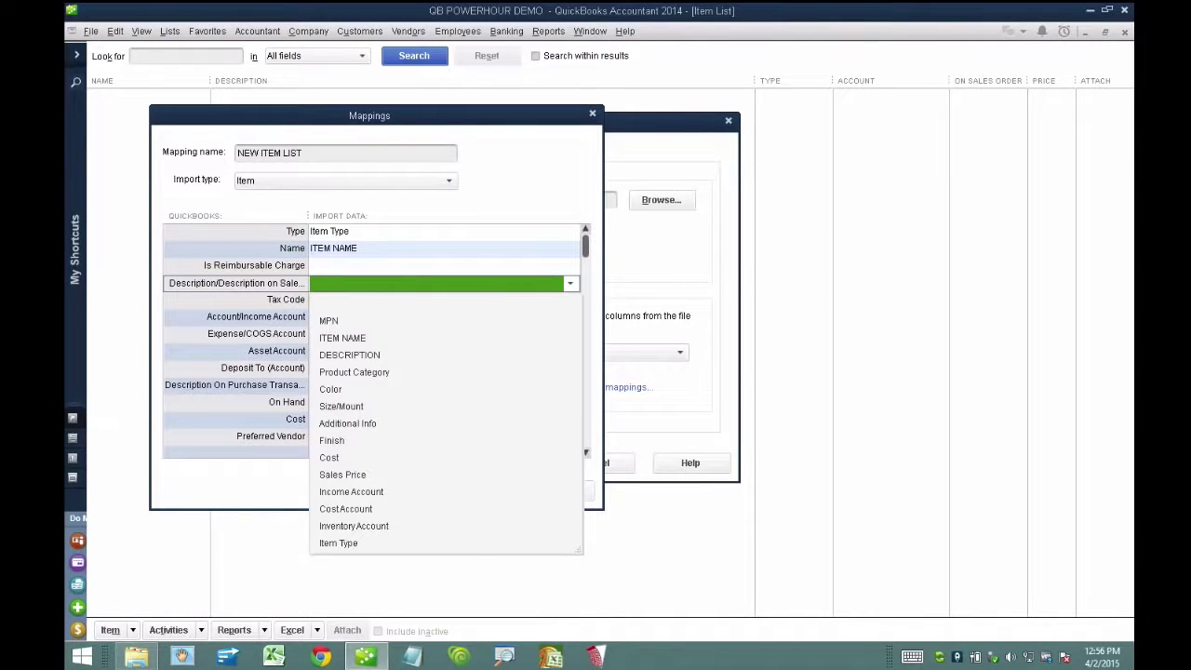
{"action": "left_click", "coordinate": [350, 354]}
{"action": "left_click", "coordinate": [435, 386]}
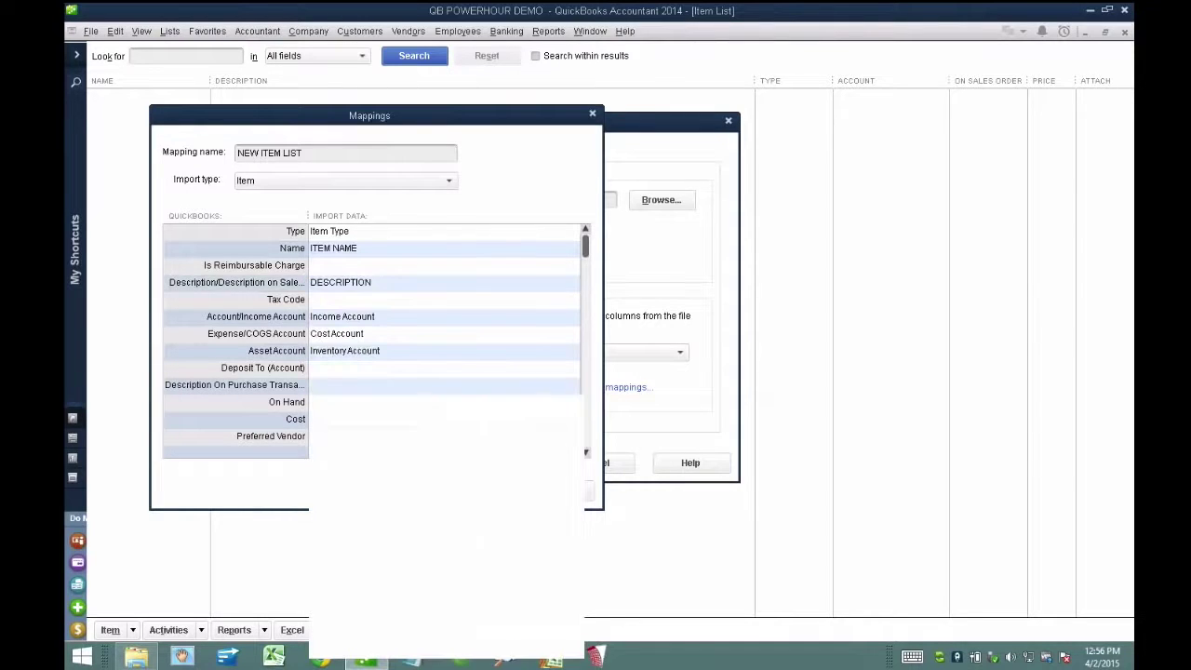
{"action": "left_click", "coordinate": [372, 384]}
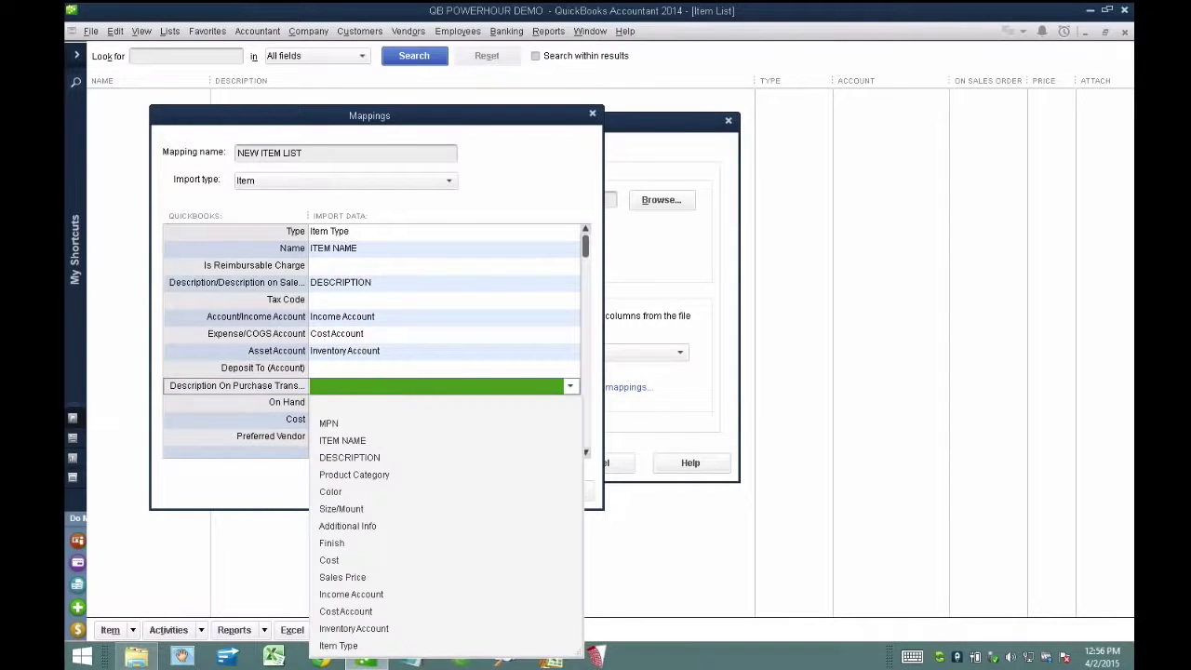
{"action": "left_click", "coordinate": [350, 458]}
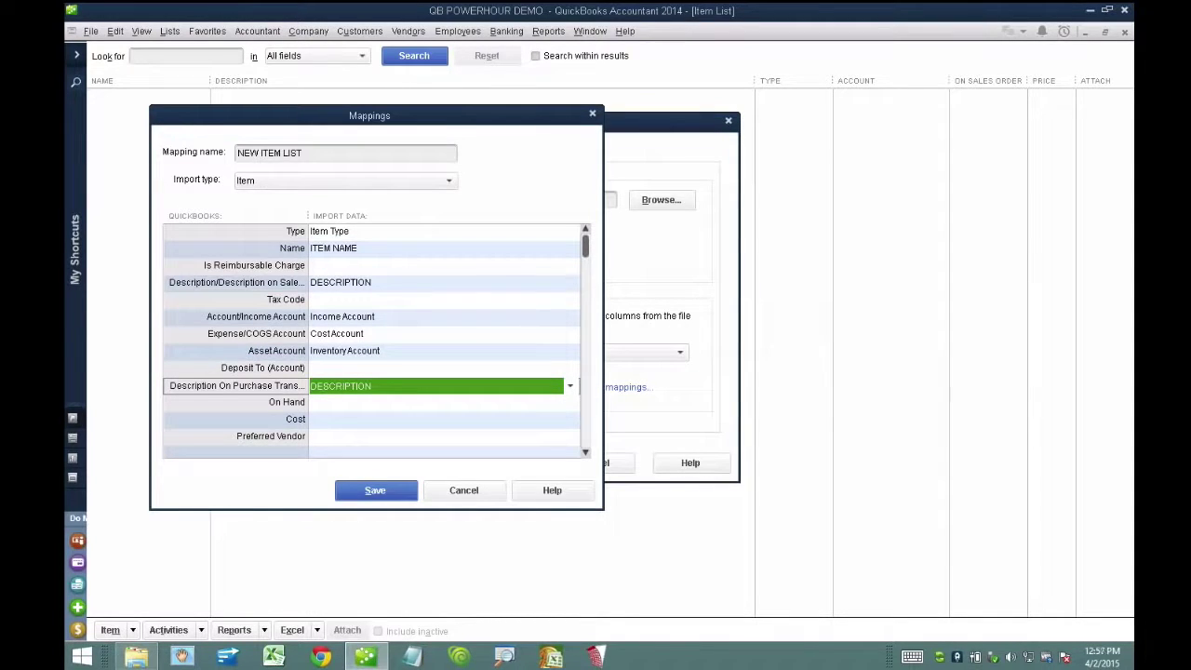
- Map the Cost field to the Cost column and Price/Amount or %/Rate to Sales Price, leaving On Hand unmapped
{"action": "scroll", "coordinate": [377, 339], "scroll_direction": "down", "scroll_amount": 2}
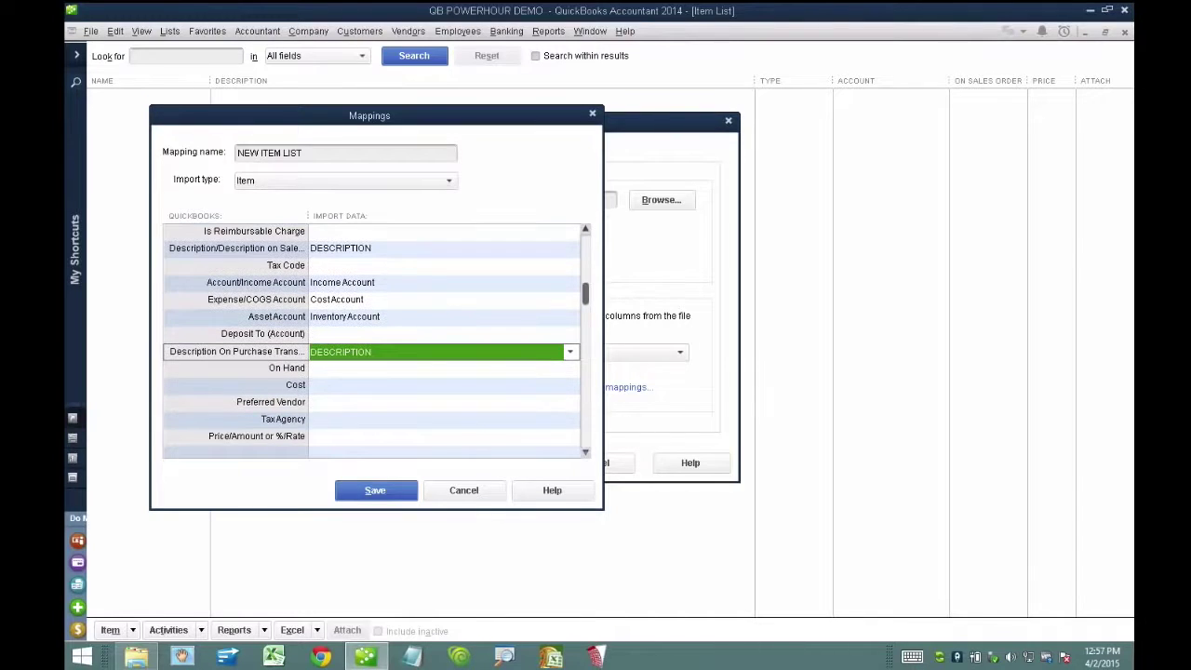
{"action": "scroll", "coordinate": [437, 339], "scroll_direction": "down", "scroll_amount": 2}
{"action": "left_click", "coordinate": [438, 300]}
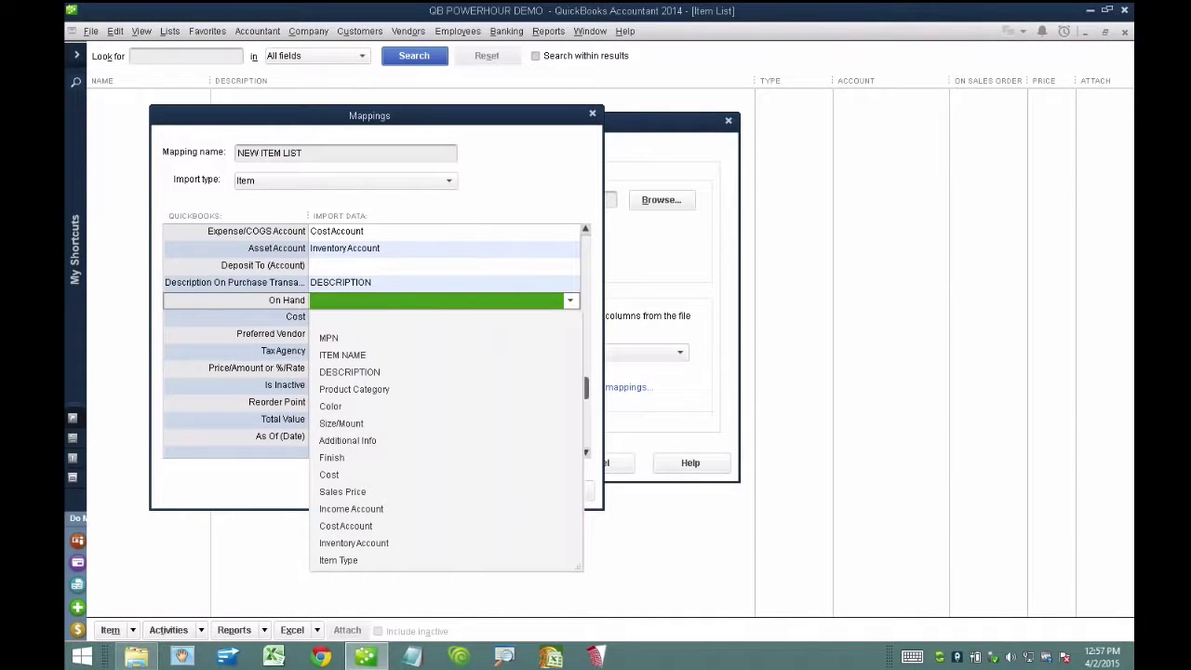
{"action": "key", "text": "Escape"}
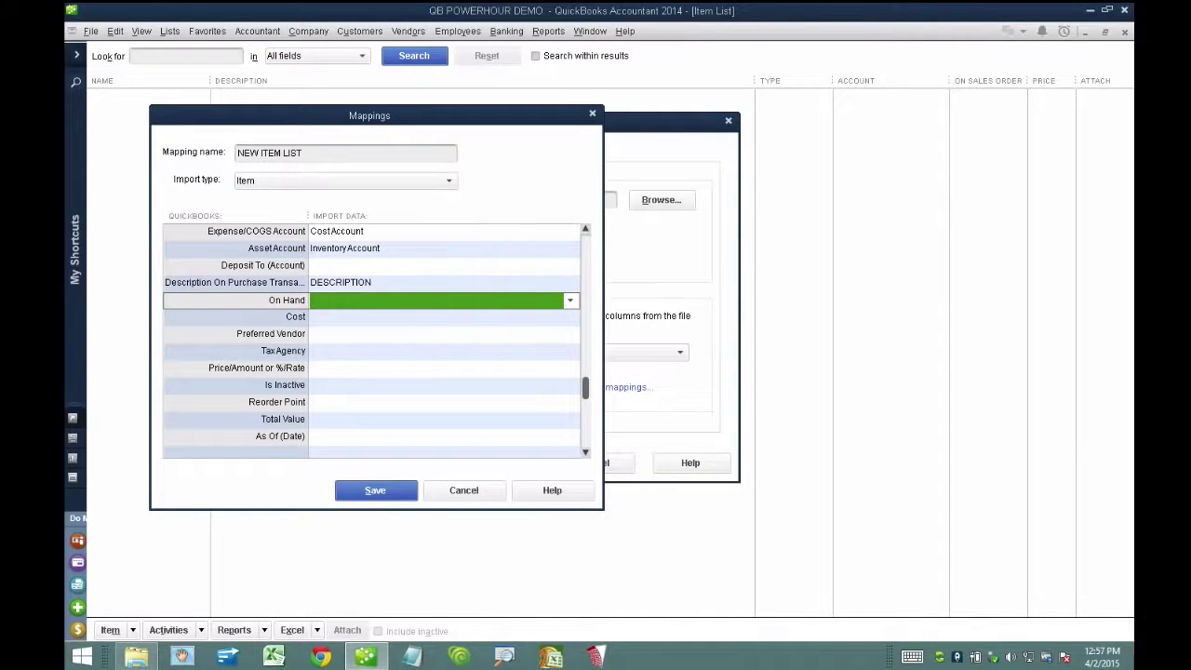
{"action": "left_click", "coordinate": [437, 317]}
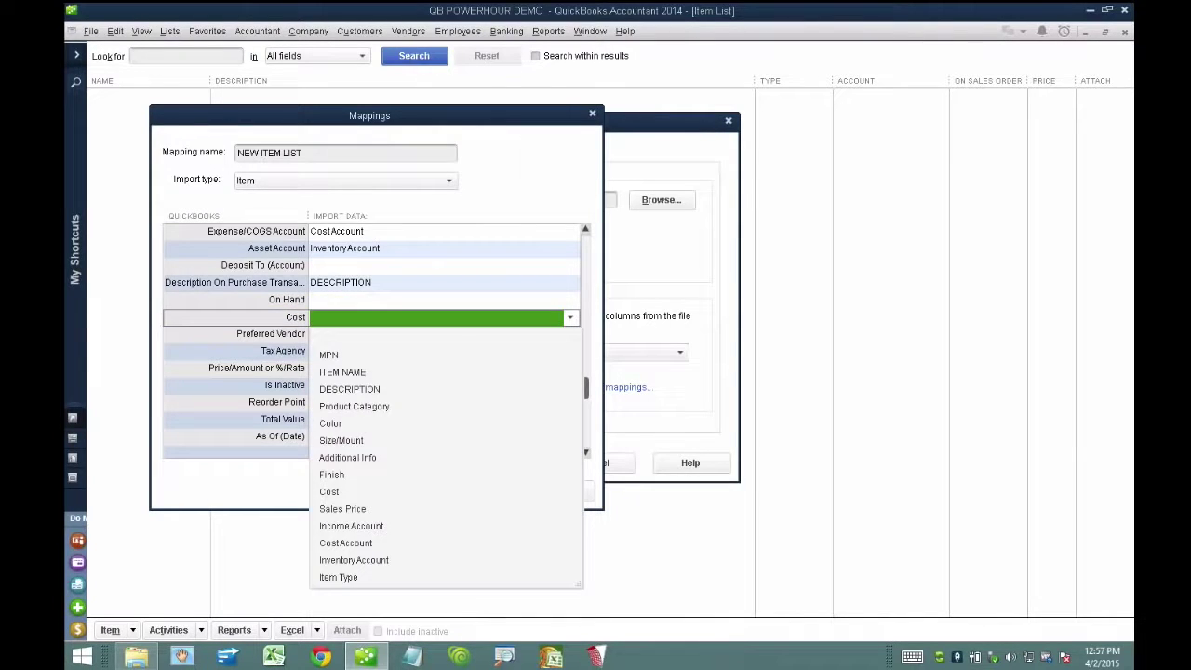
{"action": "left_click", "coordinate": [344, 492]}
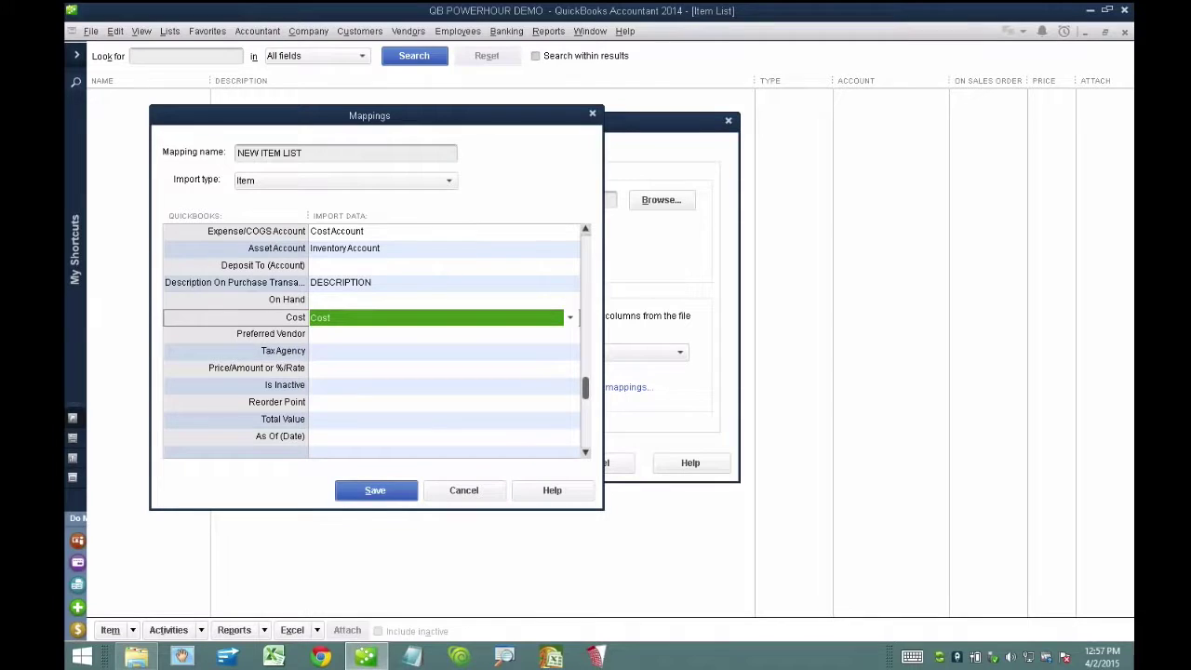
{"action": "left_click", "coordinate": [344, 368]}
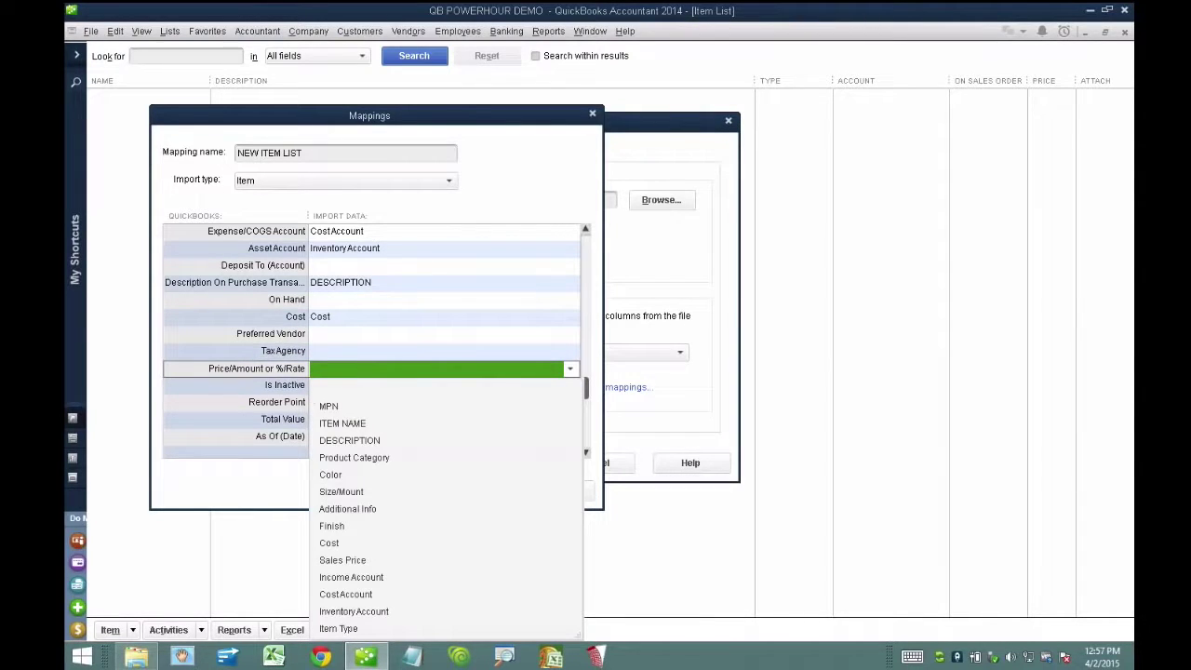
{"action": "left_click", "coordinate": [342, 560]}
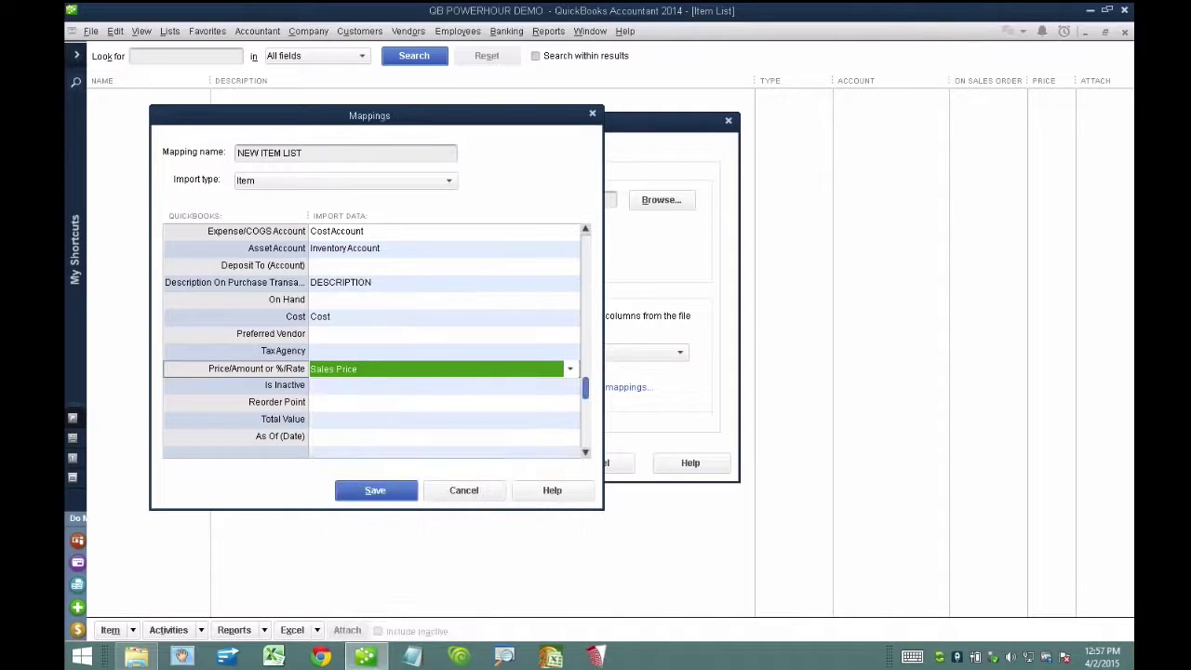
- Map Manufacturer's Part Number to the MPN column and save the NEW ITEM LIST mapping
{"action": "left_click_drag", "start_coordinate": [585, 388], "coordinate": [586, 434]}
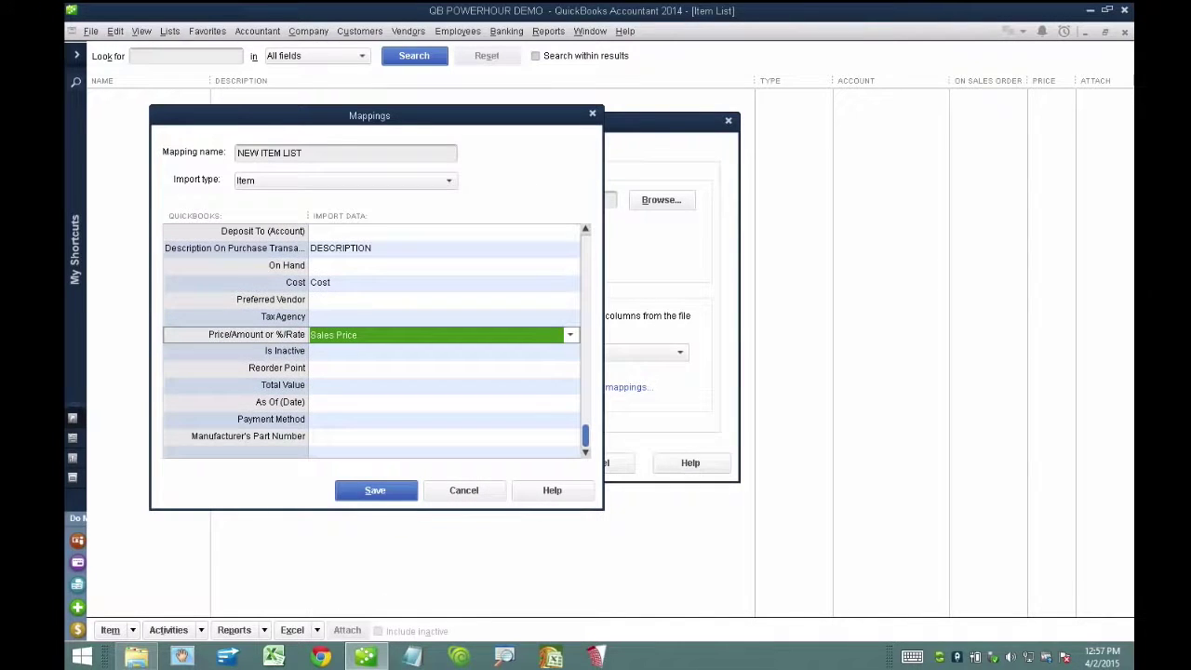
{"action": "left_click", "coordinate": [359, 437]}
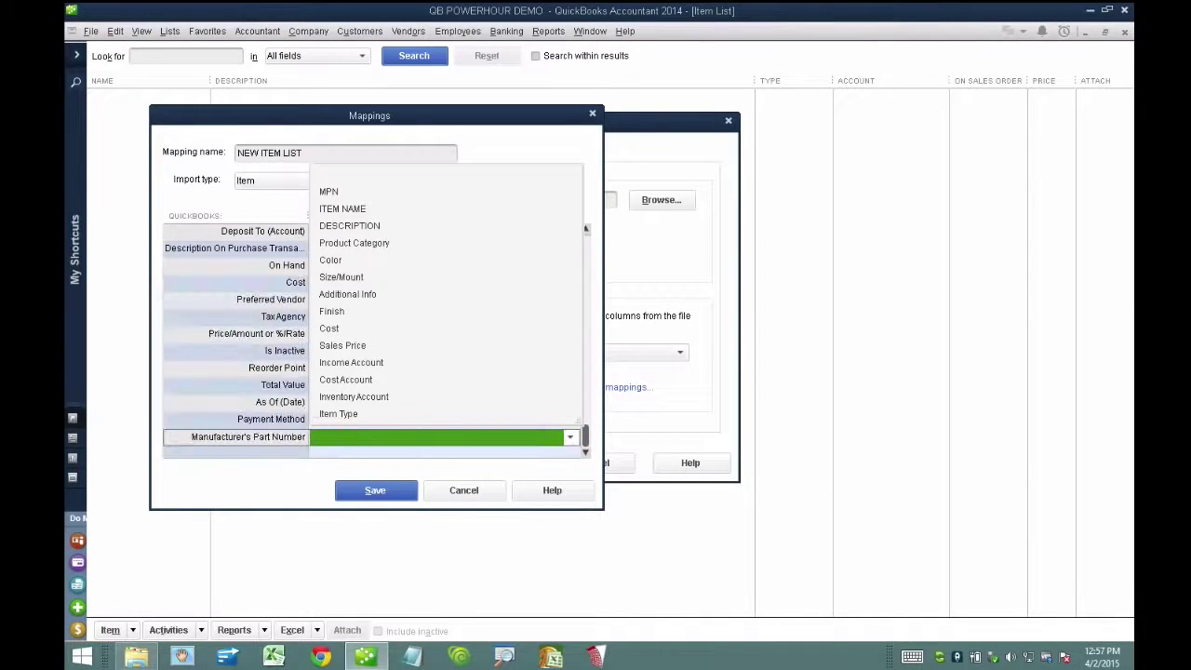
{"action": "left_click", "coordinate": [329, 191]}
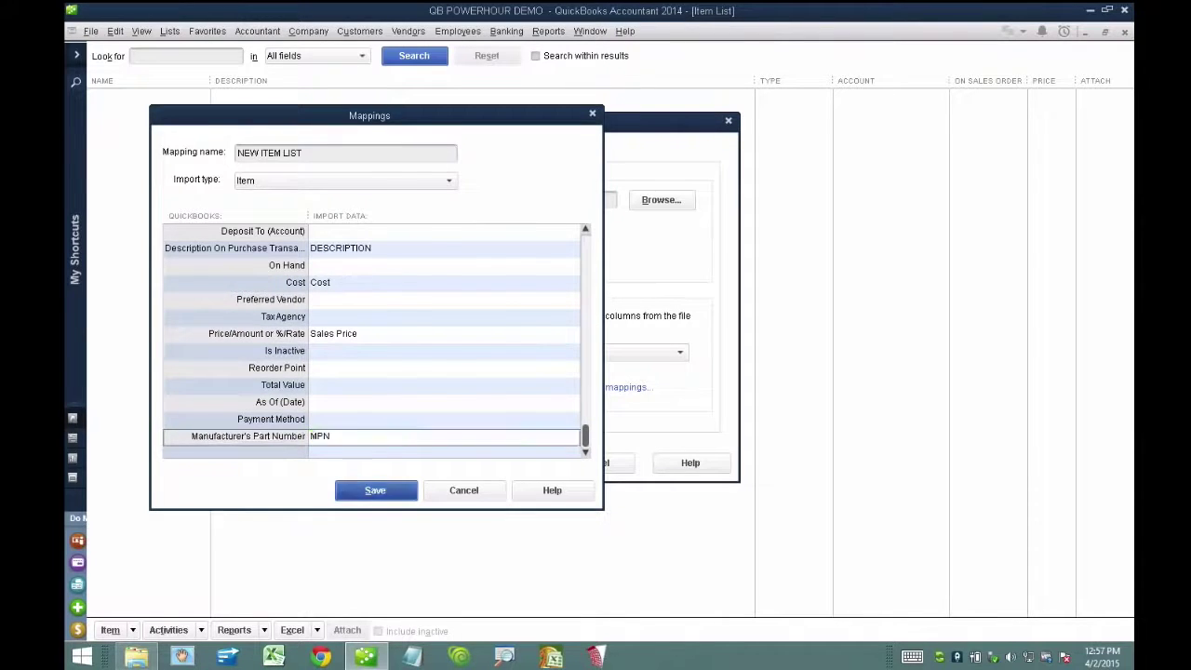
{"action": "left_click", "coordinate": [375, 490]}
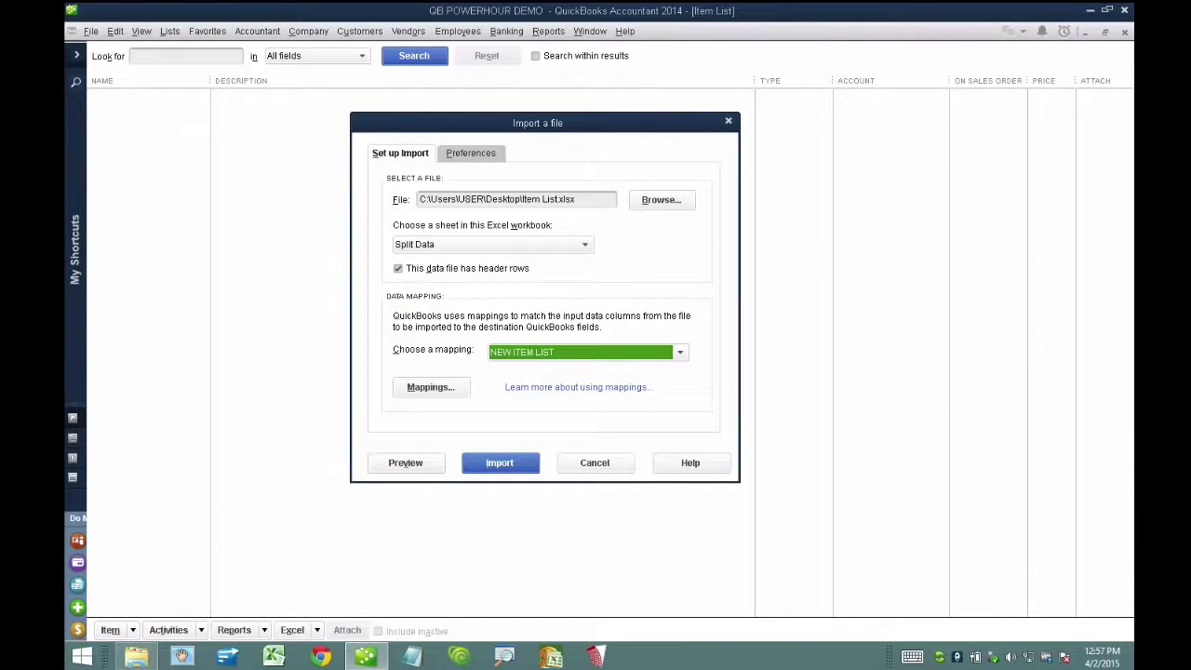
- Preview the import and review the first item's field details, widening the Data column to read the description
{"action": "left_click", "coordinate": [405, 462]}
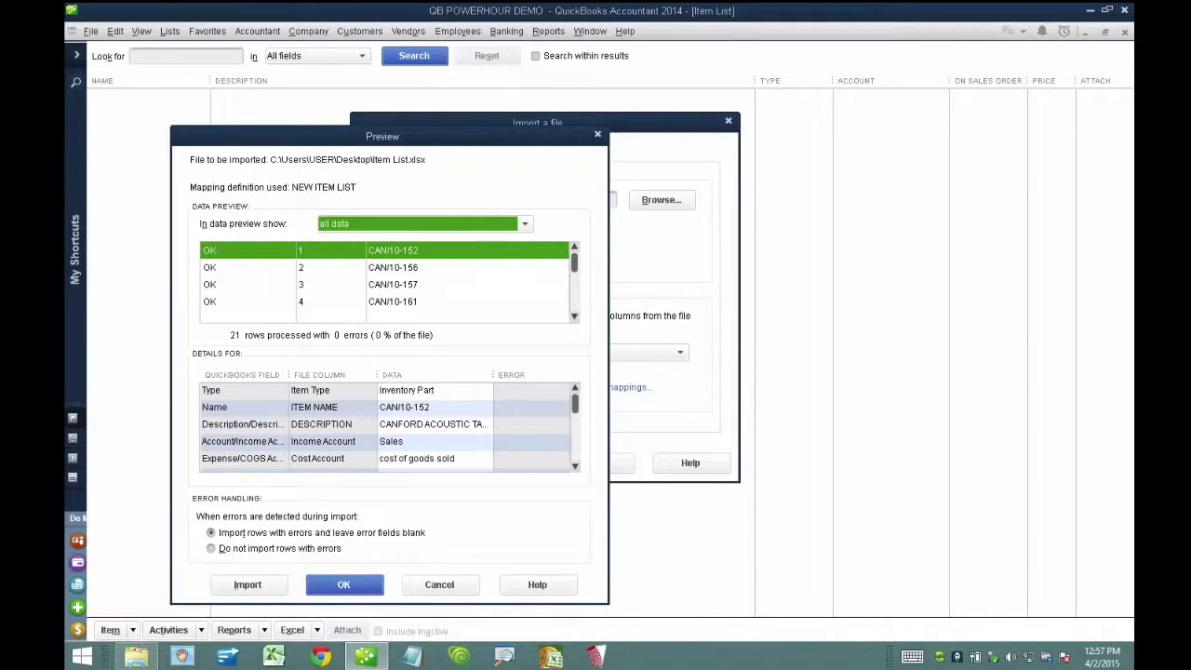
{"action": "scroll", "coordinate": [391, 427], "scroll_direction": "down", "scroll_amount": 3}
{"action": "scroll", "coordinate": [391, 427], "scroll_direction": "up", "scroll_amount": 5}
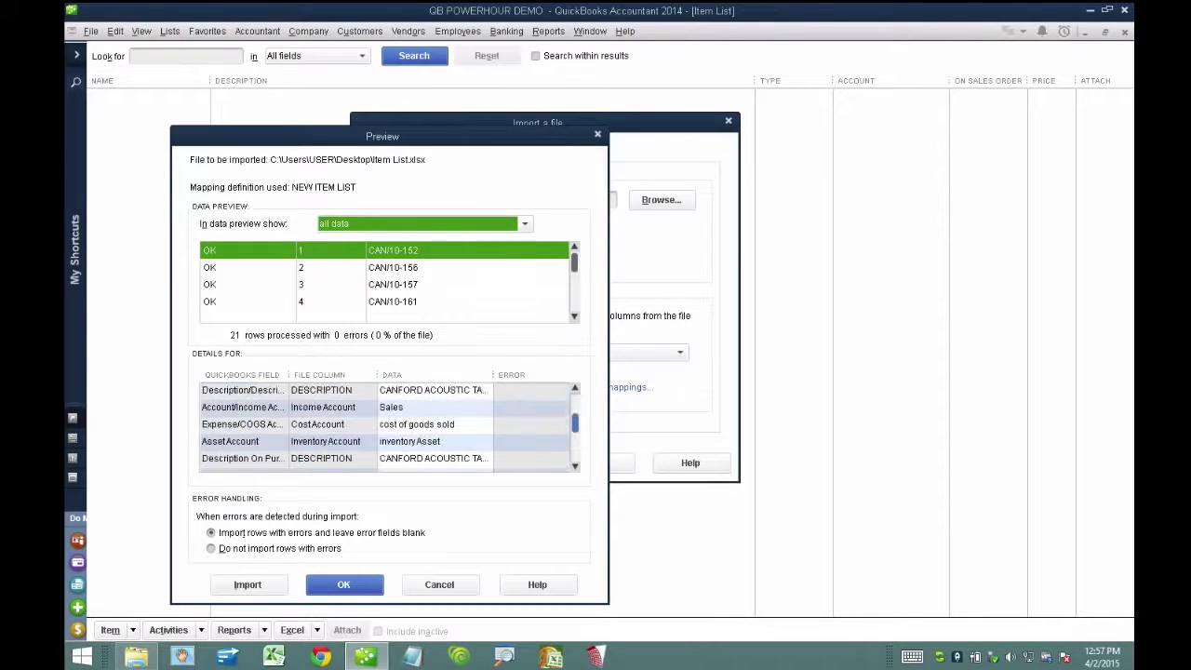
{"action": "left_click_drag", "start_coordinate": [493, 375], "coordinate": [510, 375]}
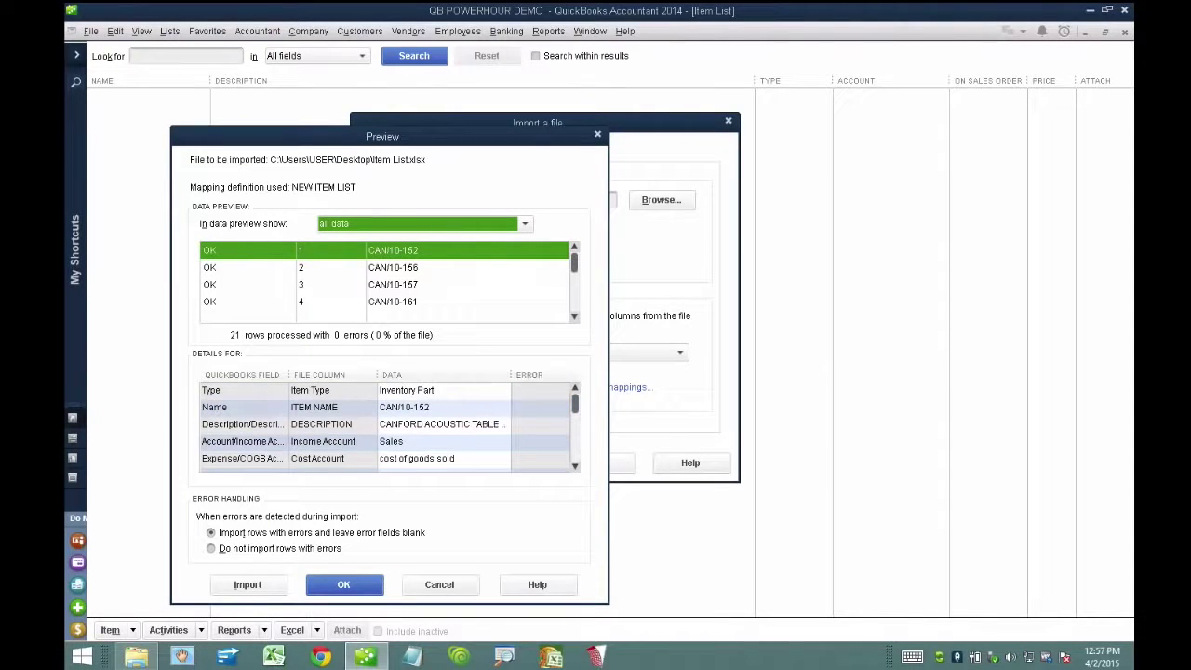
{"action": "left_click_drag", "start_coordinate": [415, 136], "coordinate": [524, 109]}
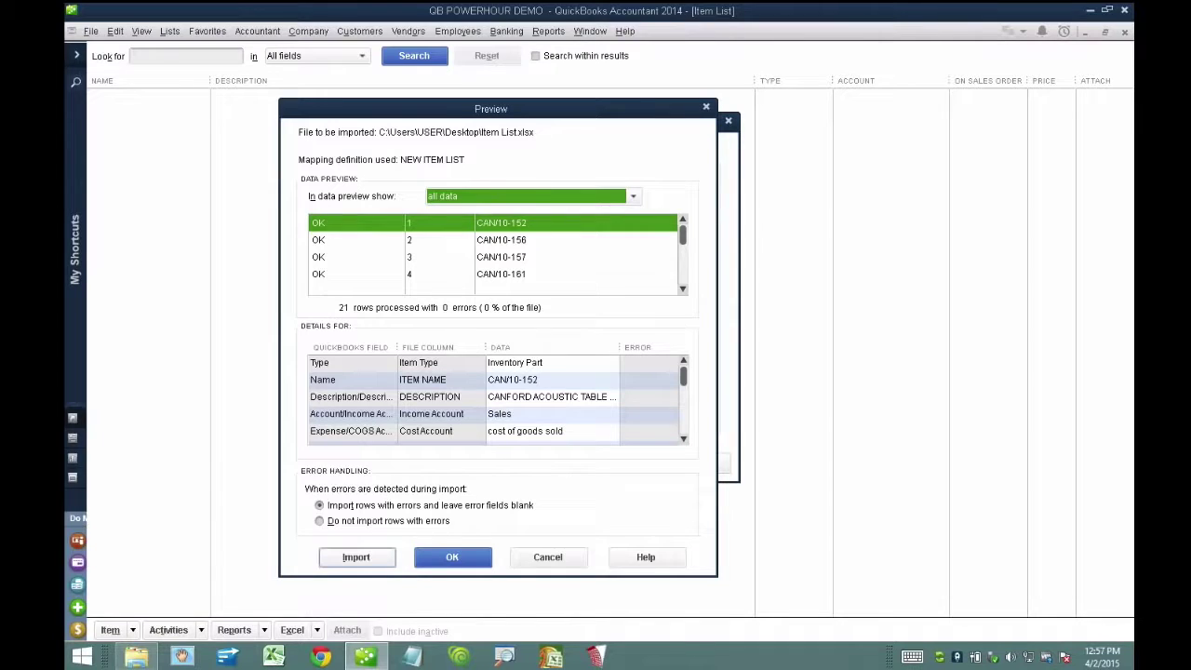
- Import the previewed item data, agreeing to continue without a backup, and save the error log
{"action": "left_click", "coordinate": [372, 556]}
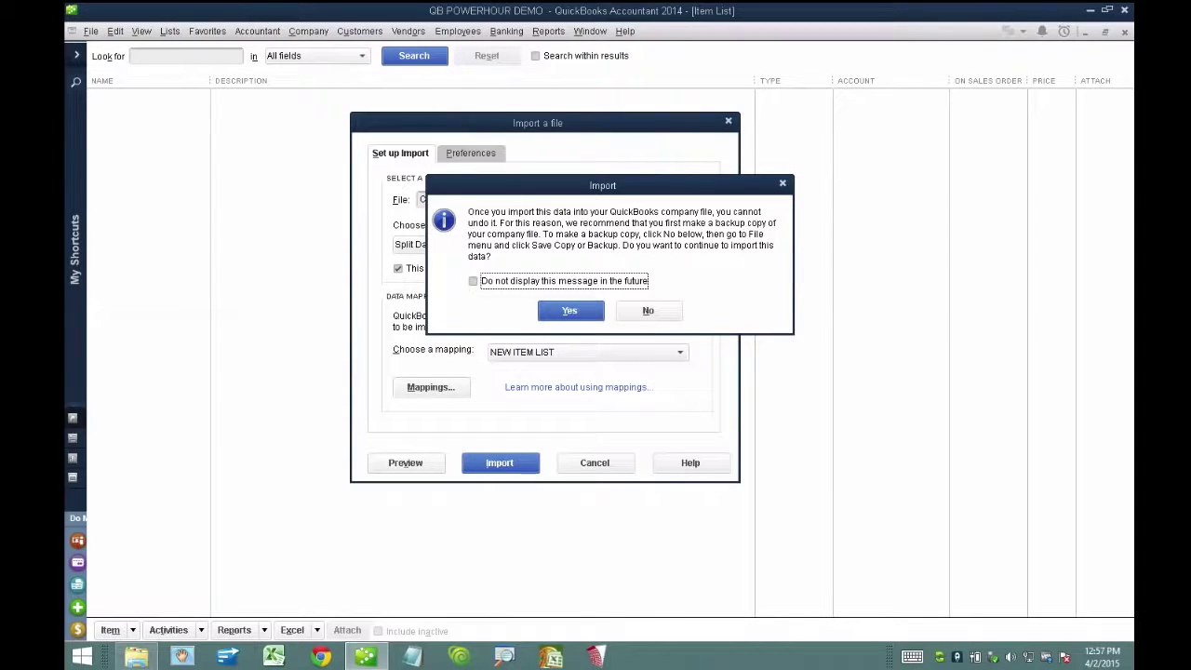
{"action": "left_click", "coordinate": [571, 311]}
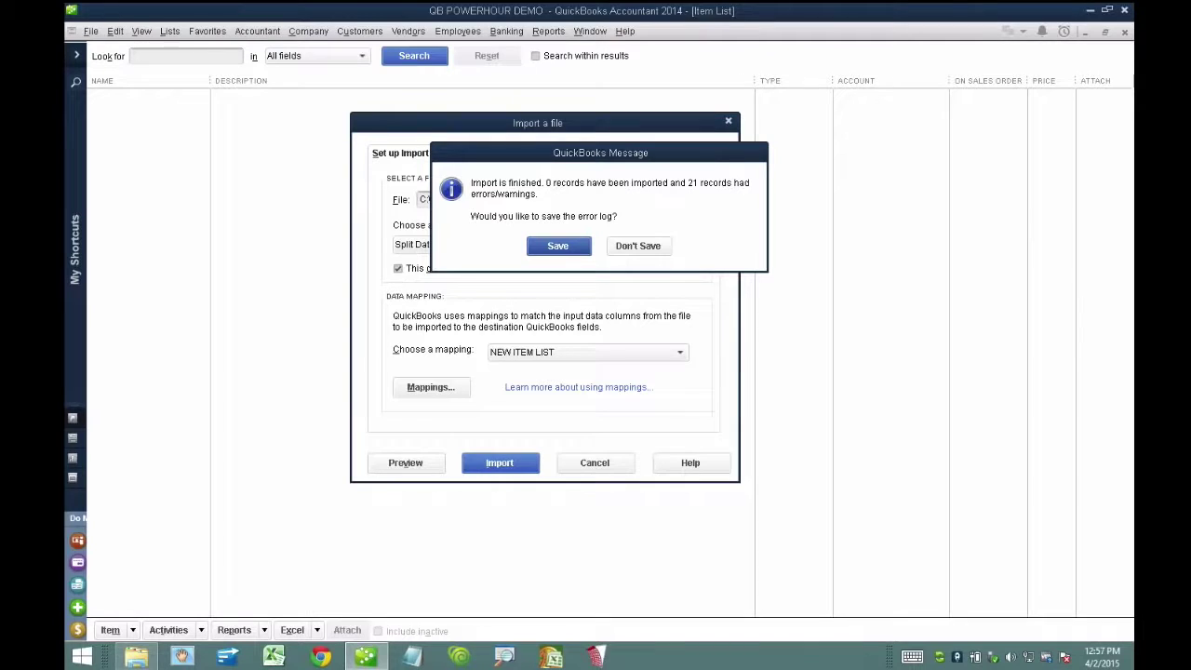
{"action": "left_click", "coordinate": [558, 246]}
{"action": "left_click", "coordinate": [704, 551]}
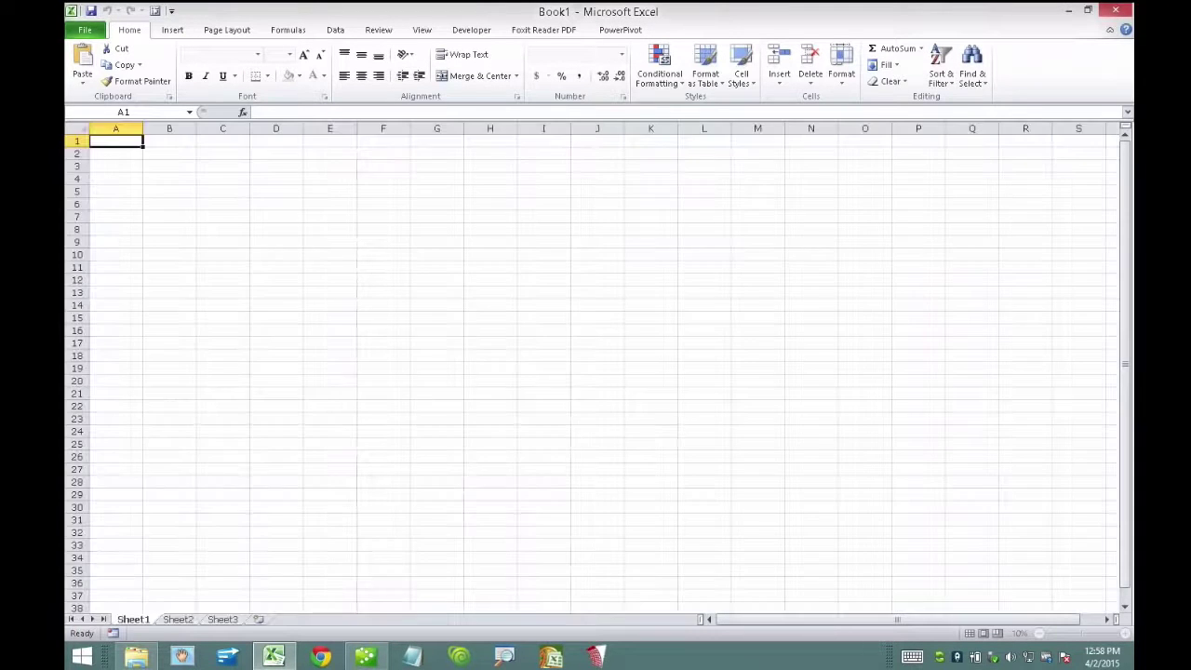
- Open ERROR.csv from the Desktop, showing all file types to find it
{"action": "left_click", "coordinate": [85, 30]}
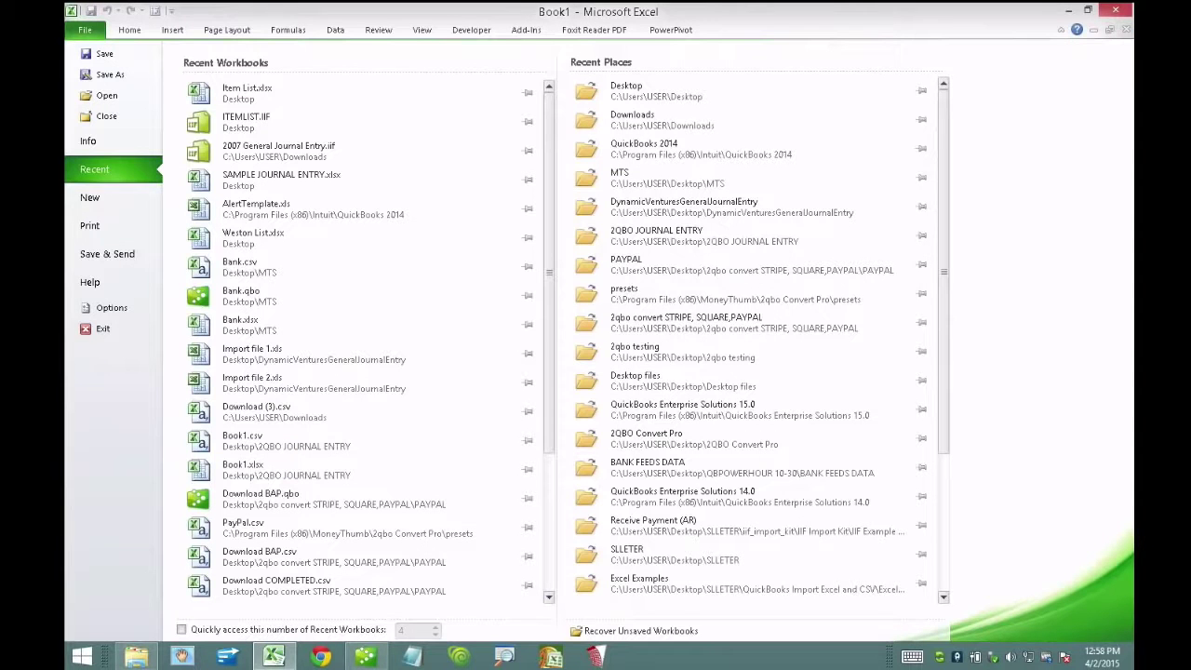
{"action": "key", "text": "ctrl+o"}
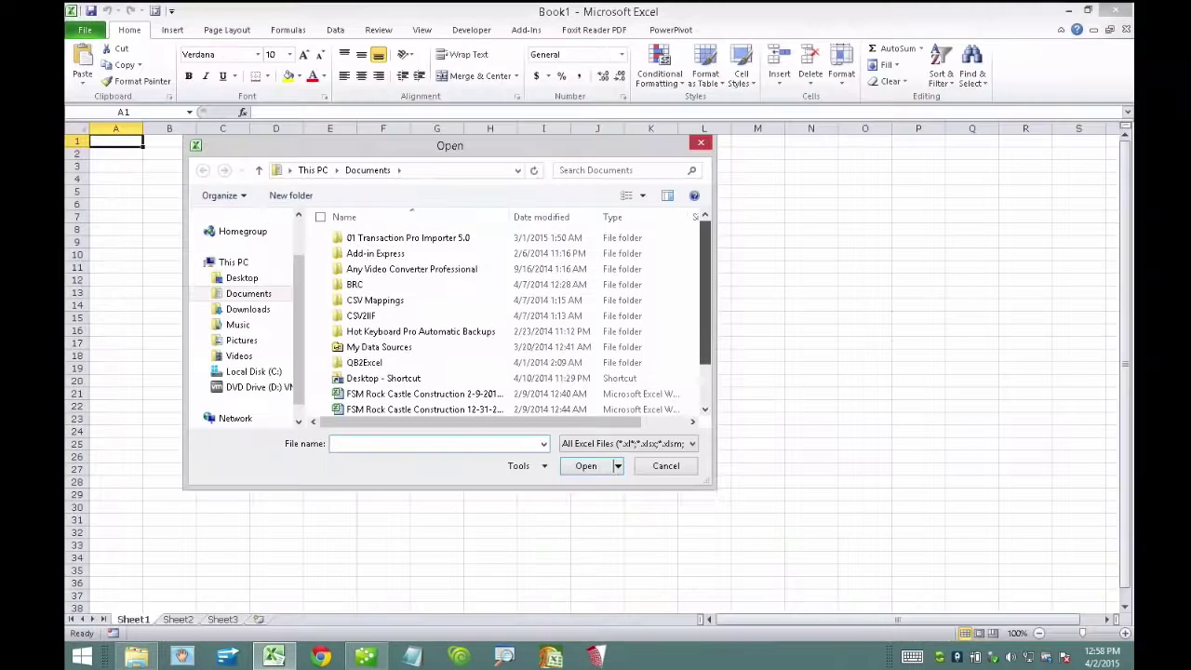
{"action": "left_click", "coordinate": [242, 278]}
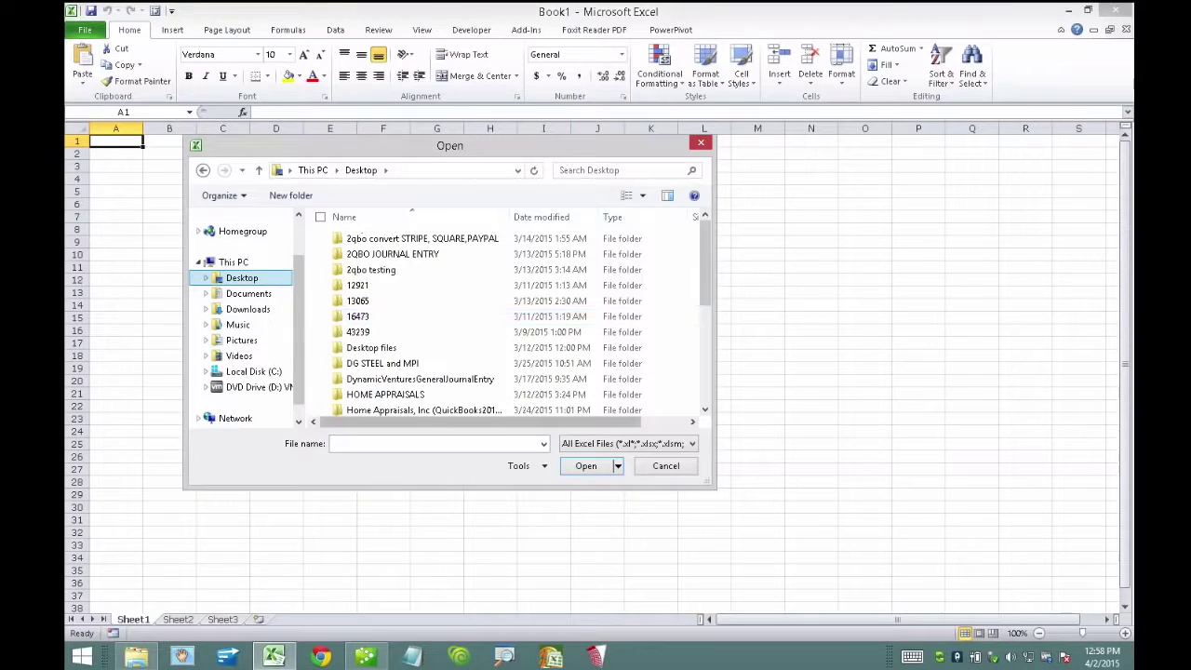
{"action": "scroll", "coordinate": [511, 321], "scroll_direction": "down", "scroll_amount": 3}
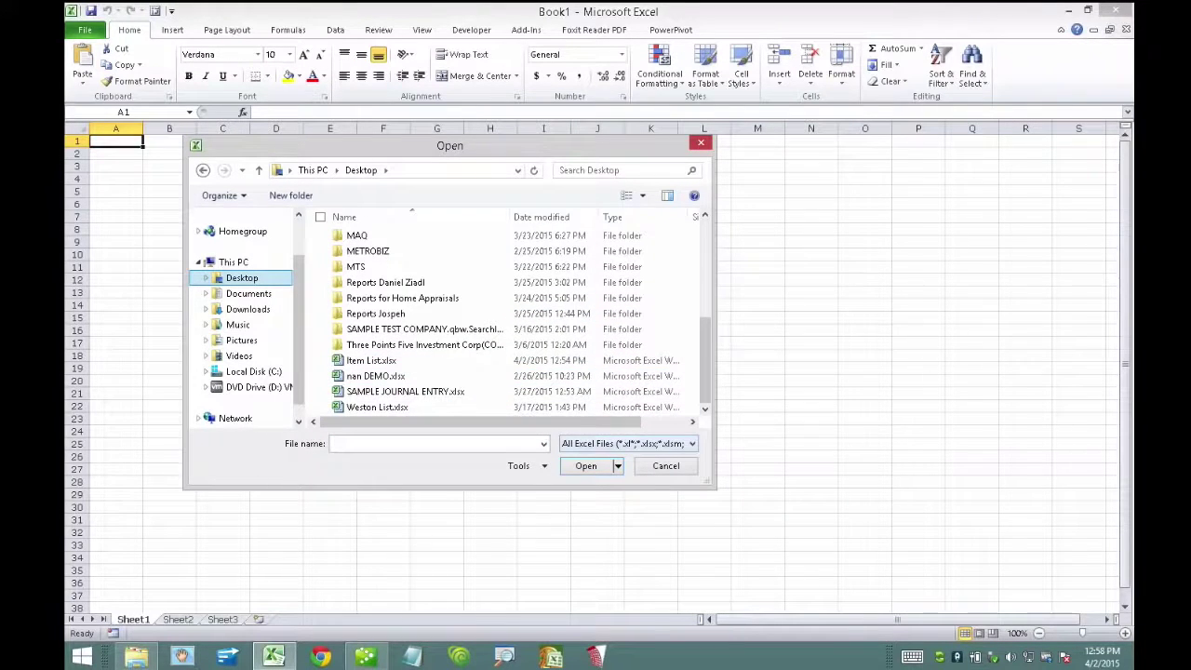
{"action": "left_click", "coordinate": [629, 444]}
{"action": "left_click", "coordinate": [584, 204]}
{"action": "scroll", "coordinate": [511, 321], "scroll_direction": "down", "scroll_amount": 5}
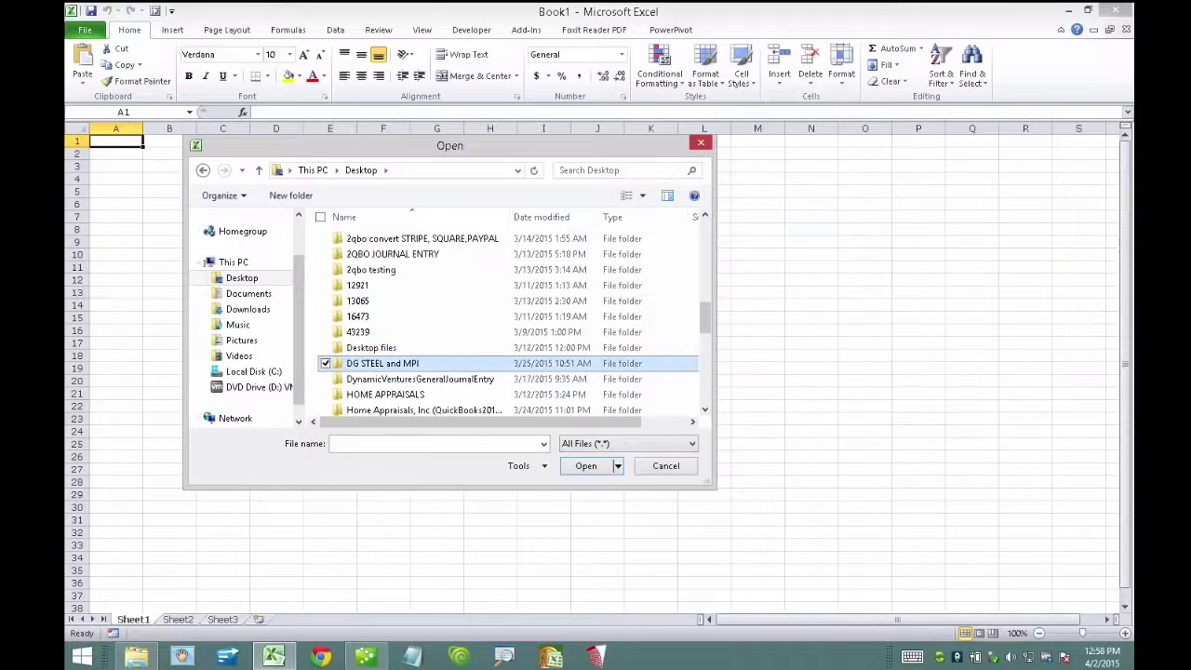
{"action": "left_click", "coordinate": [367, 233]}
{"action": "double_click", "coordinate": [367, 233]}
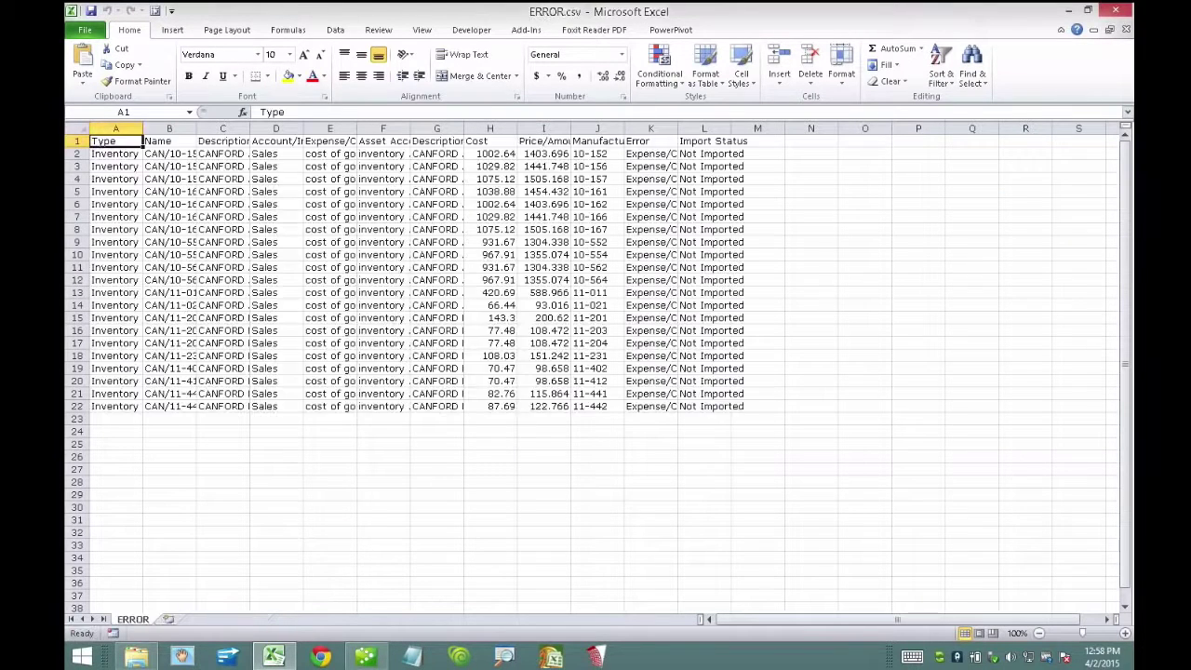
- Widen the Error column in ERROR.csv and read the full error text for the first item
{"action": "left_click", "coordinate": [276, 254]}
{"action": "left_click_drag", "start_coordinate": [677, 128], "coordinate": [928, 128]}
{"action": "left_click", "coordinate": [776, 153]}
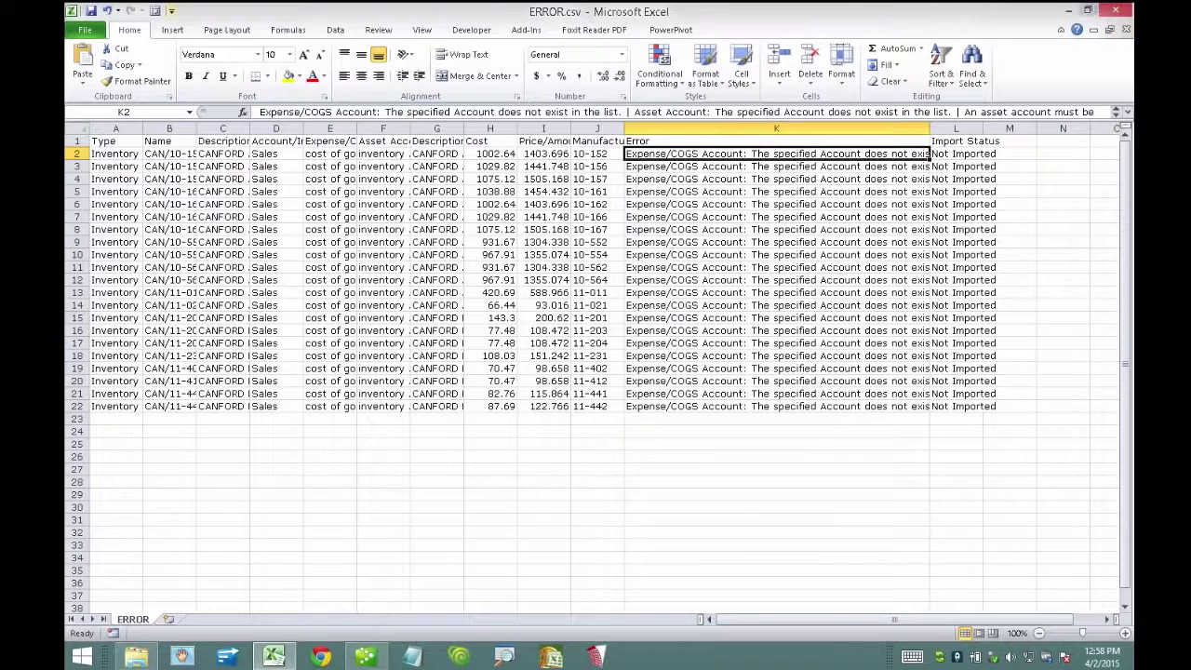
{"action": "left_click", "coordinate": [85, 30]}
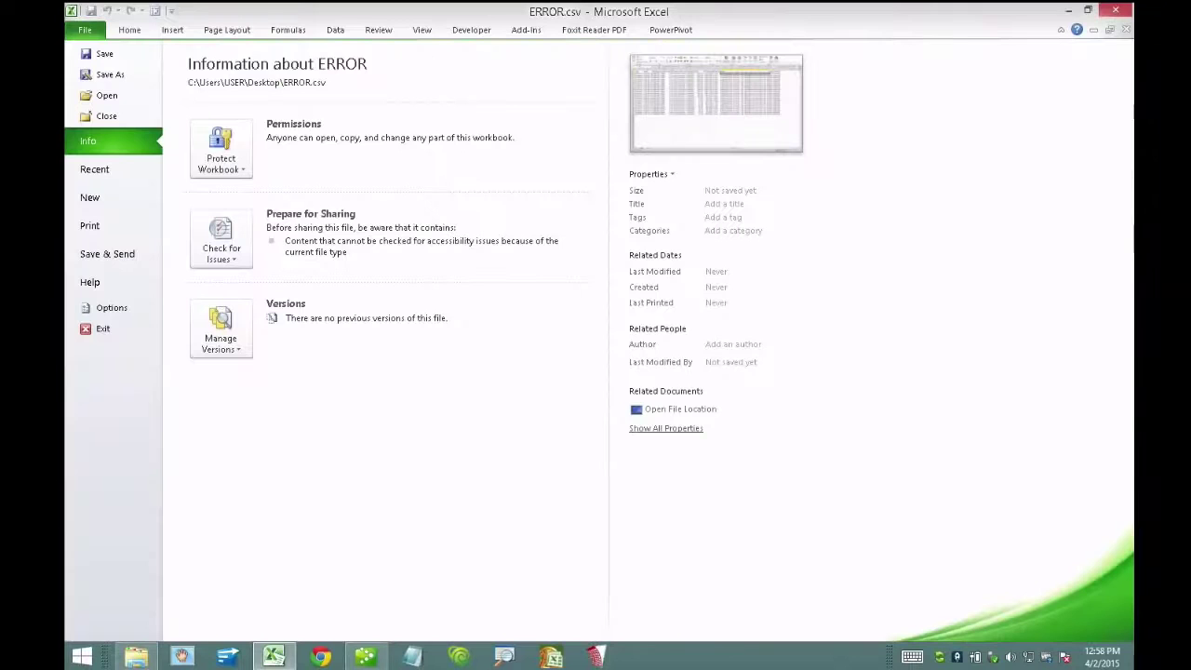
{"action": "key", "text": "Return"}
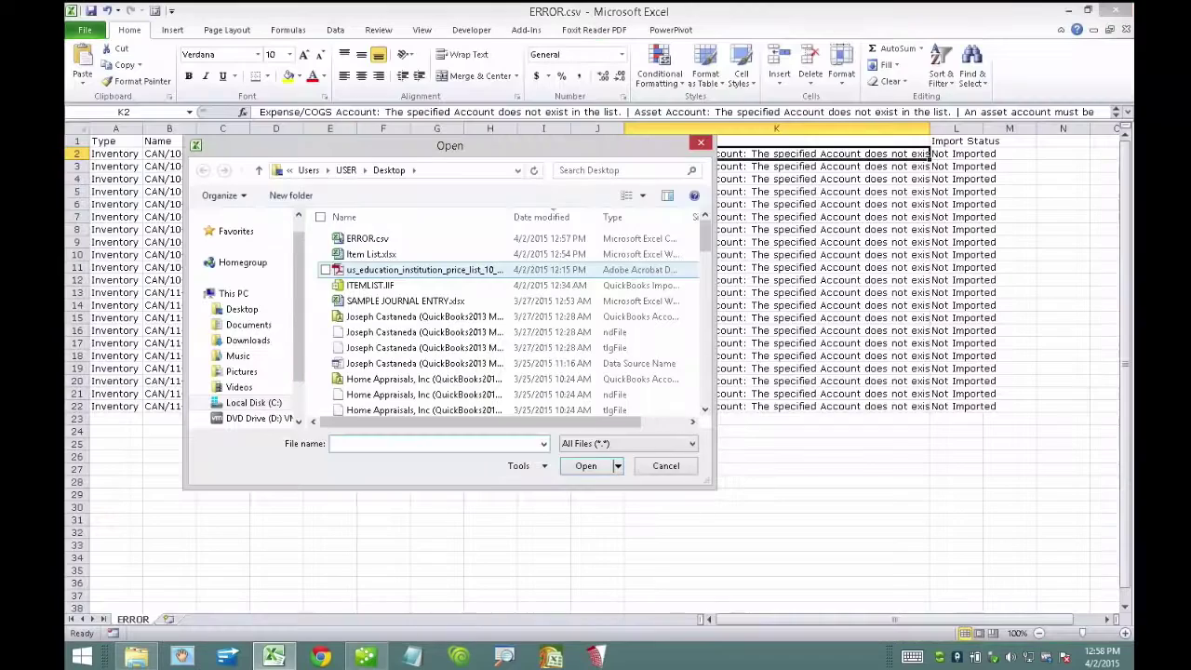
{"action": "key", "text": "Escape"}
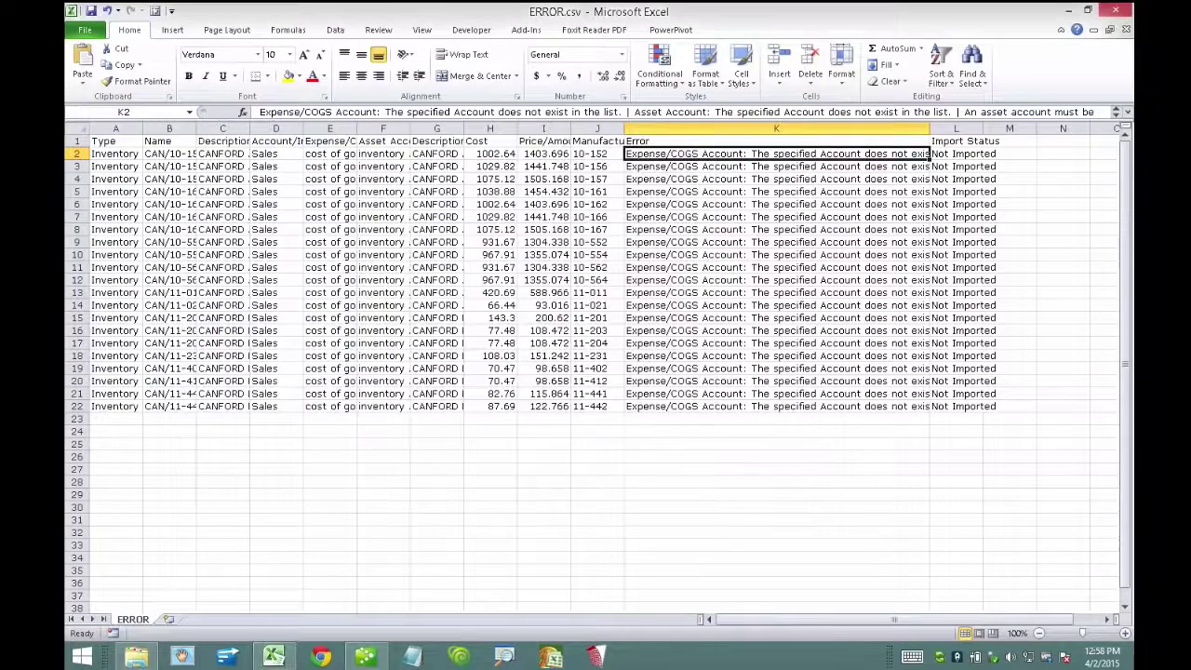
- Switch to the Split Data sheet of Item List.xlsx, widen the Cost Account column and review row 2's income, cost and inventory accounts
{"action": "key", "text": "alt+Tab"}
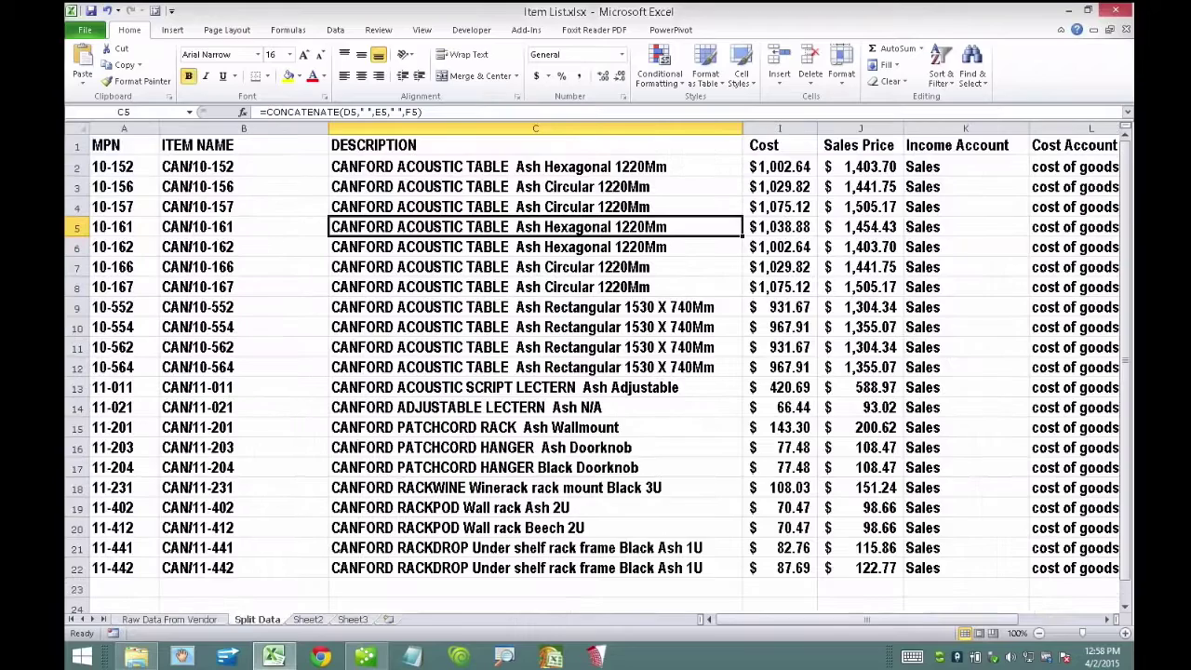
{"action": "scroll", "coordinate": [595, 372], "scroll_direction": "right", "scroll_amount": 3}
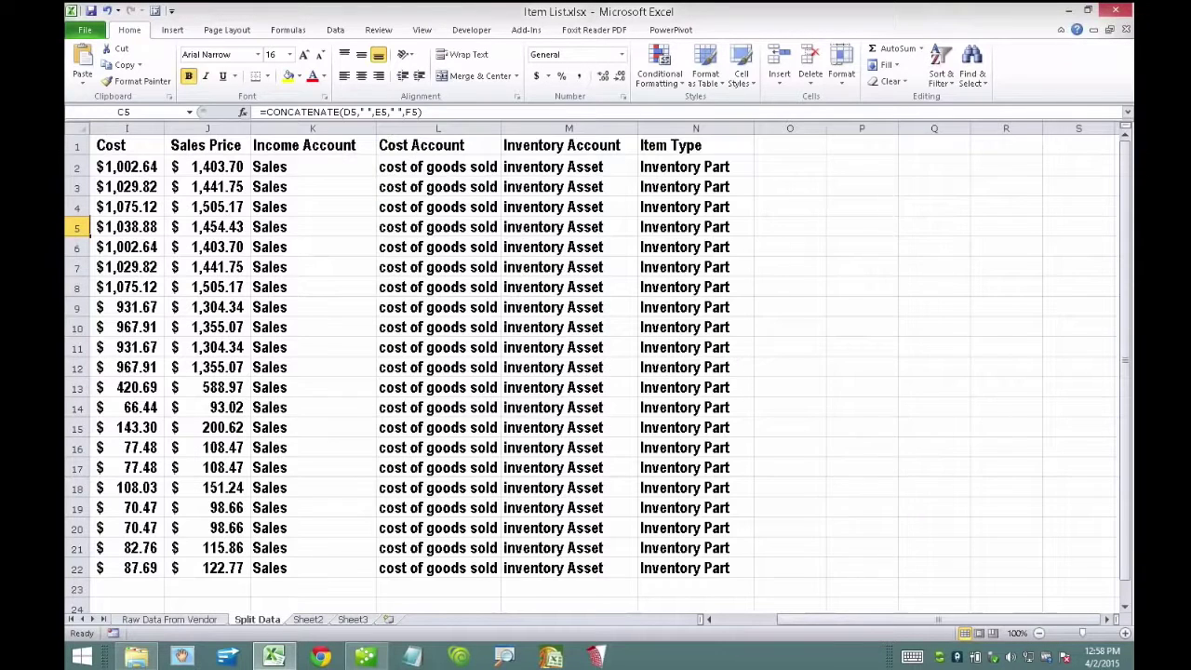
{"action": "left_click_drag", "start_coordinate": [501, 129], "coordinate": [556, 128]}
{"action": "left_click", "coordinate": [313, 166]}
{"action": "left_click", "coordinate": [465, 167]}
{"action": "key", "text": "Right"}
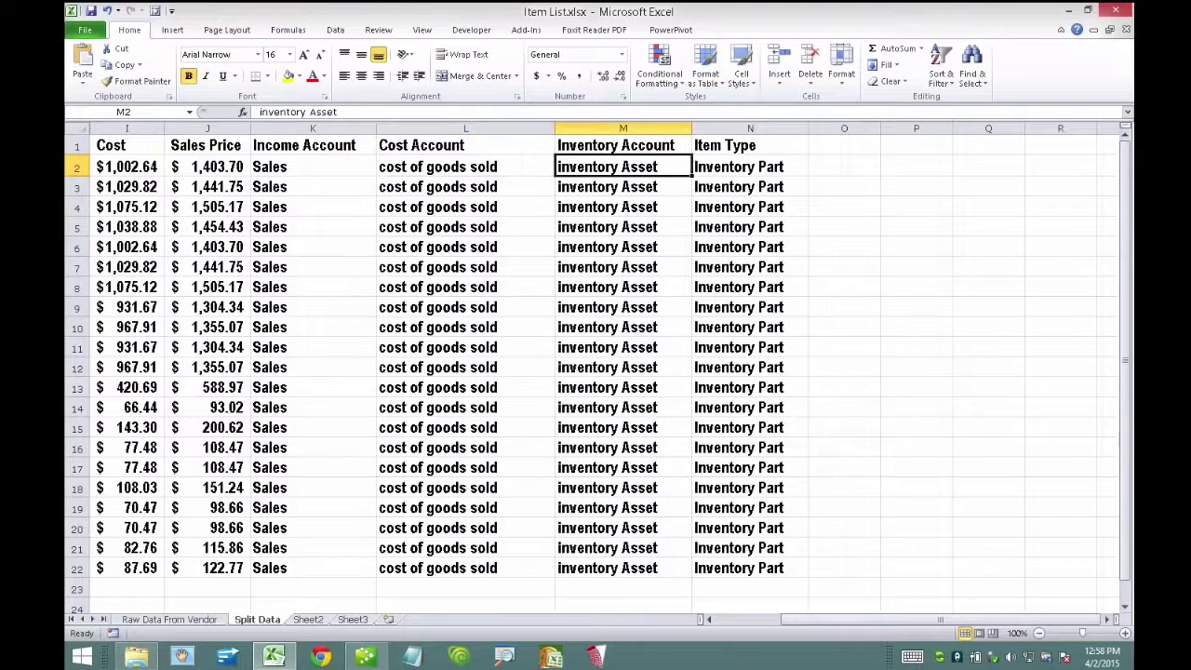
{"action": "key", "text": "Left"}
{"action": "key", "text": "Left"}
{"action": "key", "text": "shift+Right"}
{"action": "key", "text": "shift+Right"}
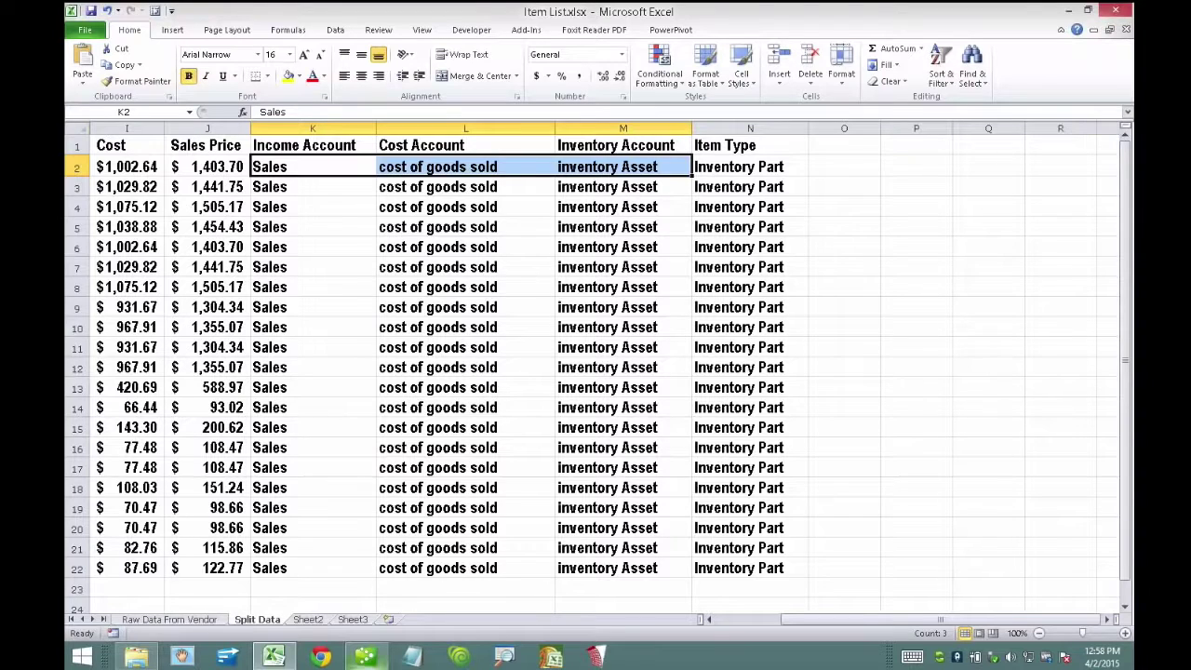
- Switch to QuickBooks, open the chart of accounts and try to add an Income account named SALES
{"action": "left_click", "coordinate": [367, 656]}
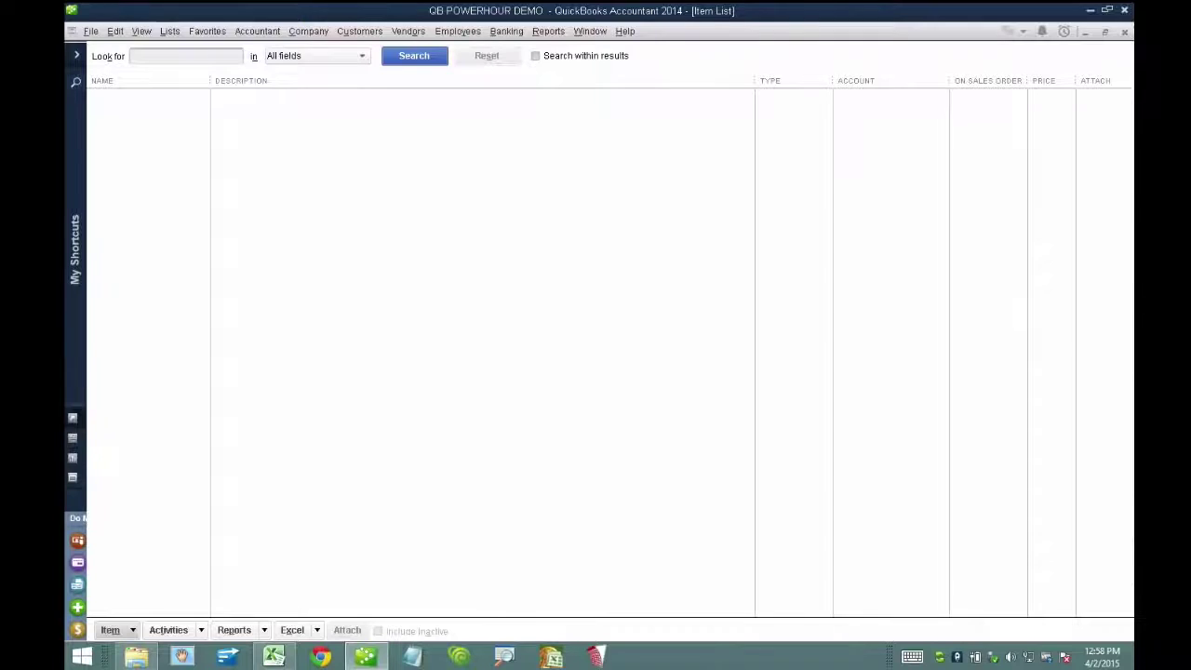
{"action": "left_click", "coordinate": [169, 31]}
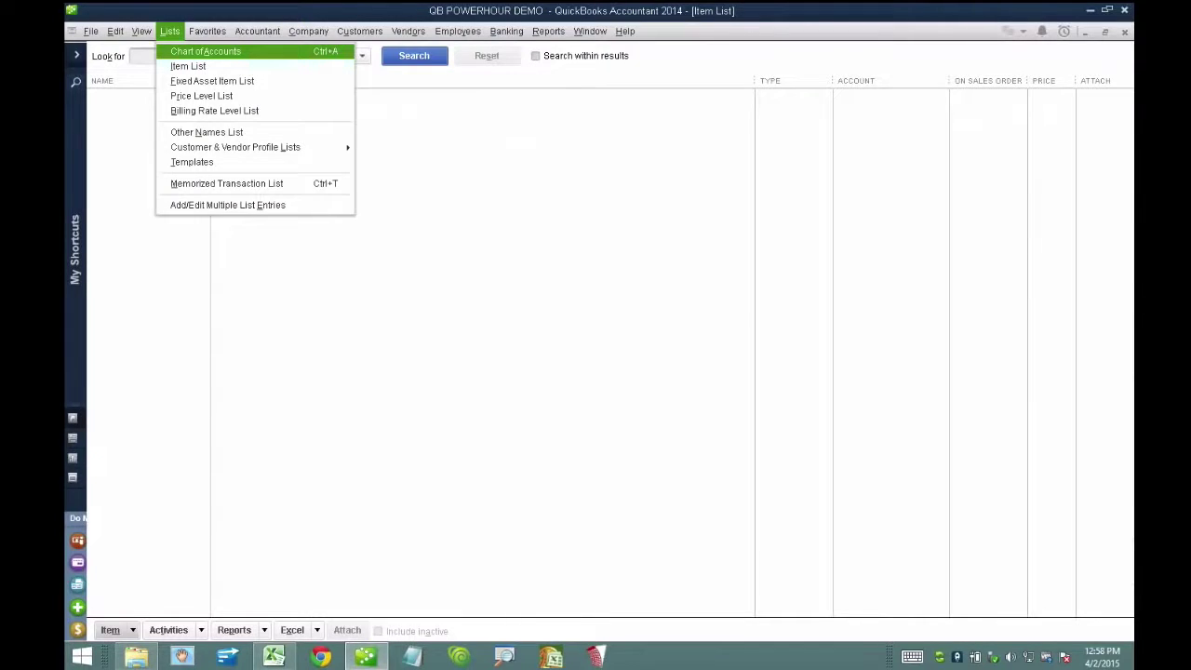
{"action": "key", "text": "Return"}
{"action": "key", "text": "ctrl+n"}
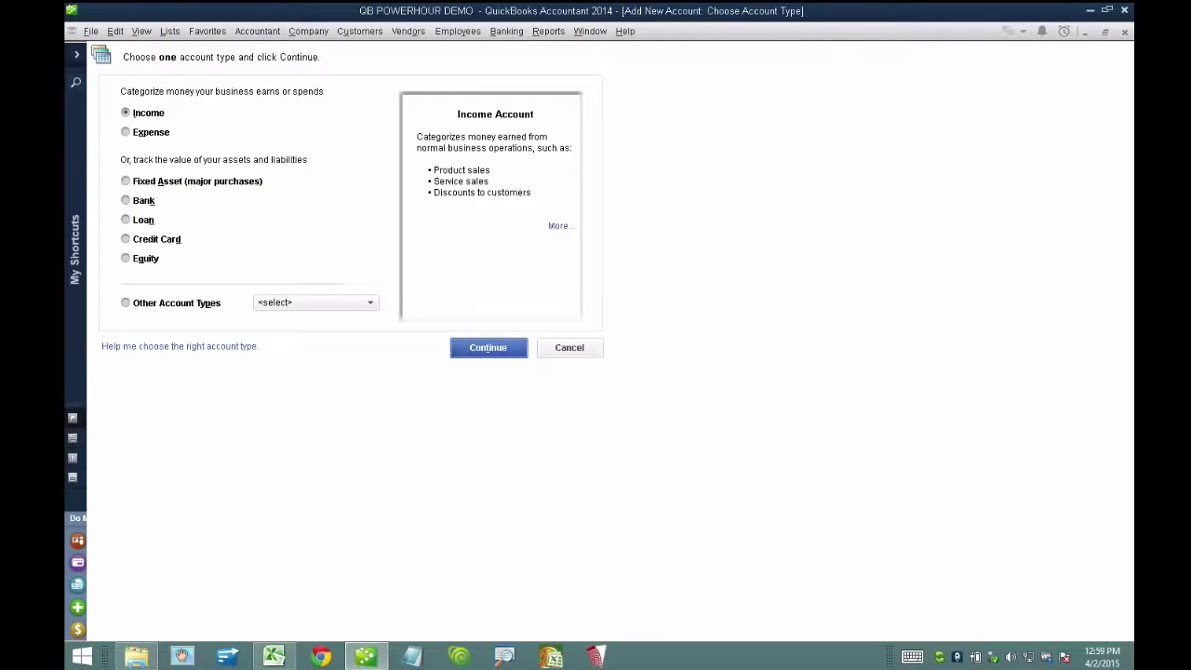
{"action": "key", "text": "Return"}
{"action": "type", "text": "SALES"}
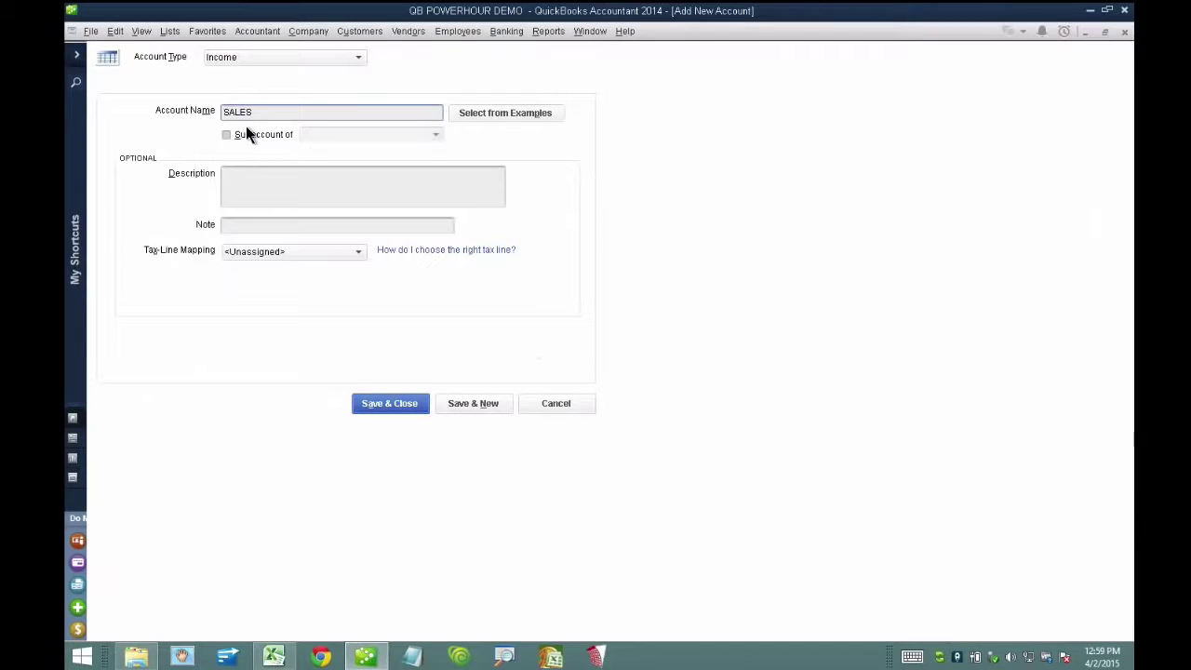
{"action": "key", "text": "alt+n"}
{"action": "key", "text": "Return"}
- Add a Cost of Goods Sold account named COST OF GOODS SOLD and continue with another new account
{"action": "key", "text": "alt+t"}
{"action": "key", "text": "Down"}
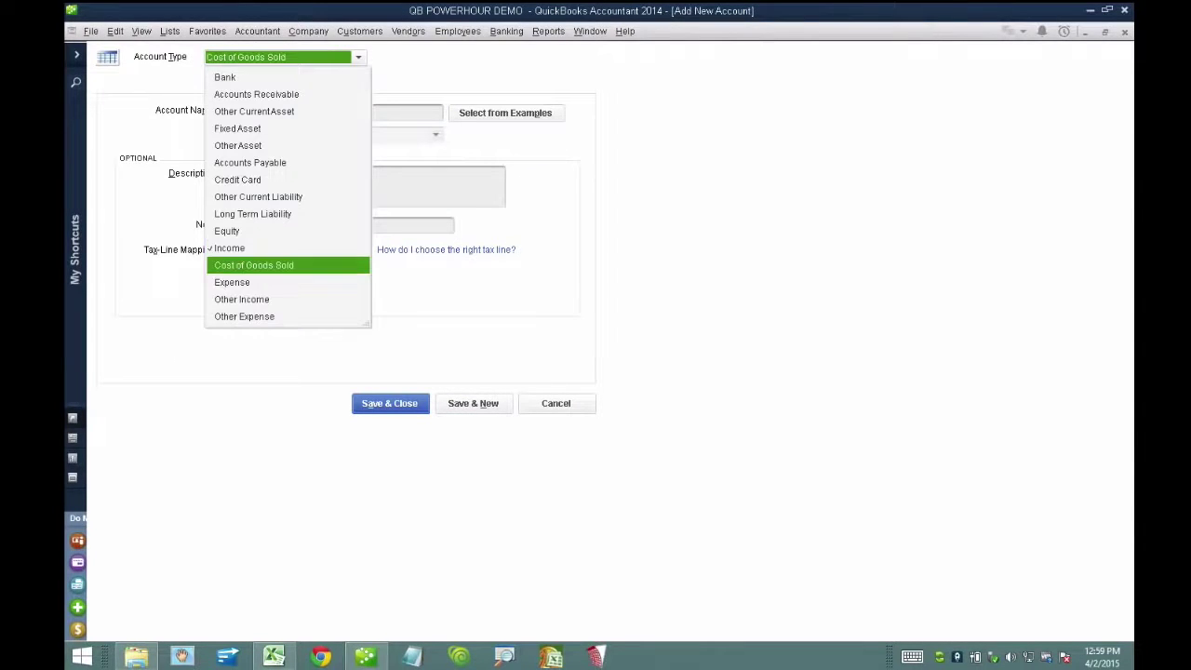
{"action": "key", "text": "Return"}
{"action": "key", "text": "Tab"}
{"action": "type", "text": "COST OF GODDS"}
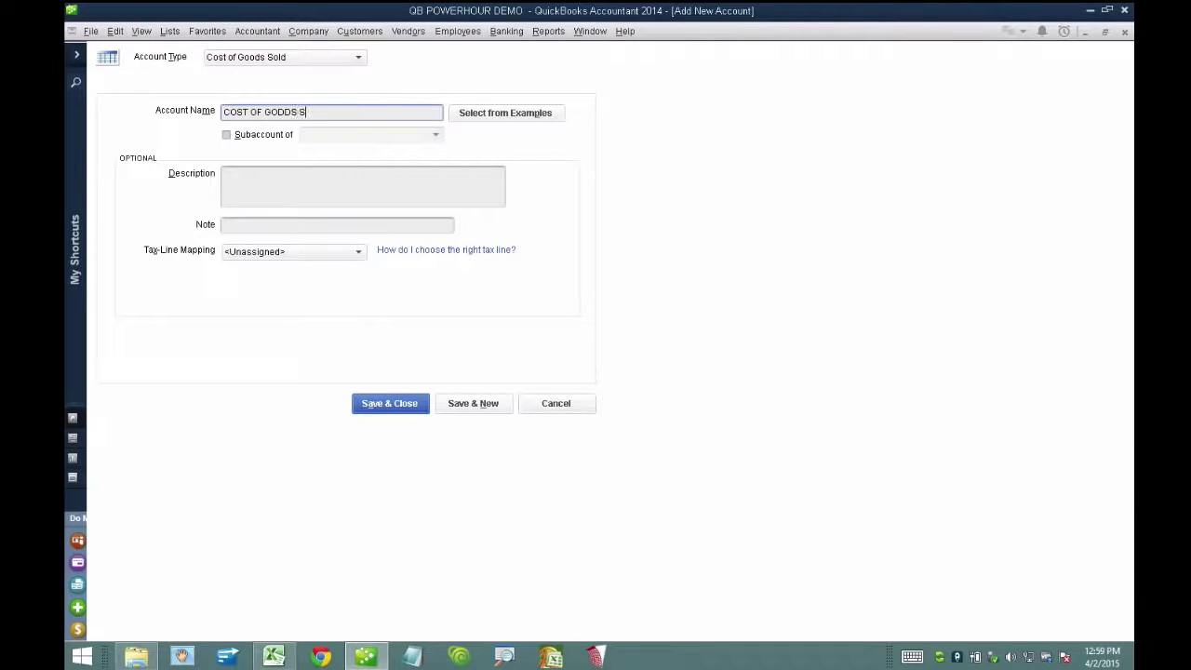
{"action": "key", "text": "BackSpace"}
{"action": "key", "text": "BackSpace"}
{"action": "key", "text": "BackSpace"}
{"action": "key", "text": "BackSpace"}
{"action": "type", "text": "OODS SOLDD"}
{"action": "key", "text": "BackSpace"}
{"action": "key", "text": "alt+n"}
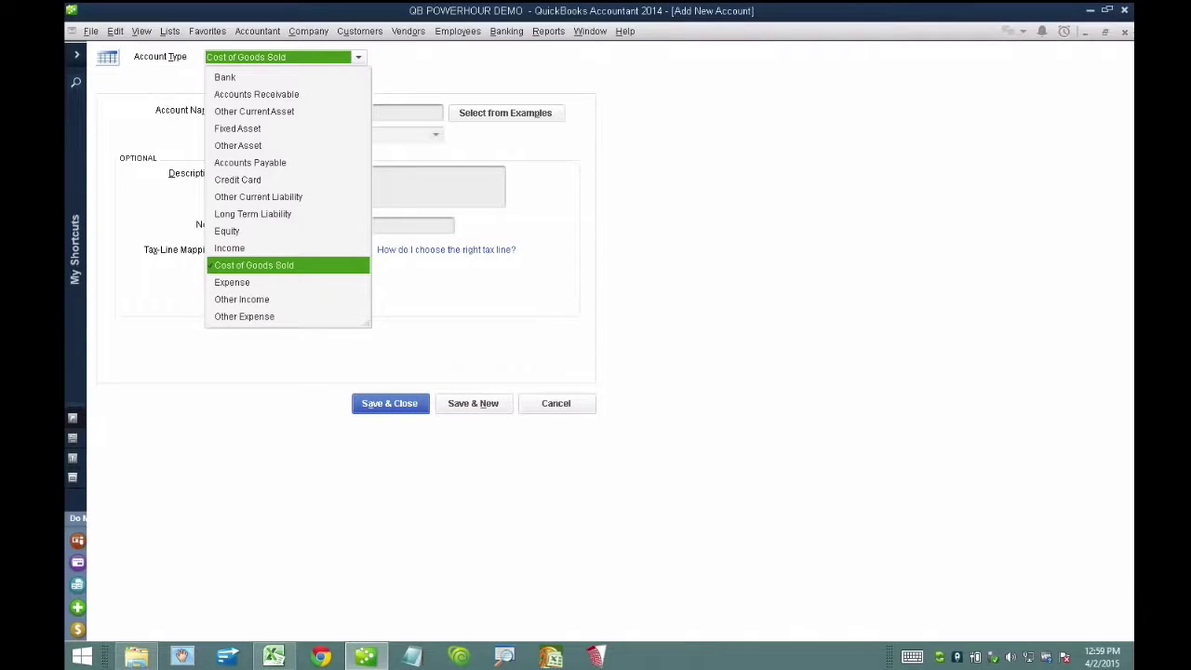
- Add an Other Current Asset account named INVENTORY ASSETS and return to the chart of accounts
{"action": "type", "text": "o"}
{"action": "key", "text": "Tab"}
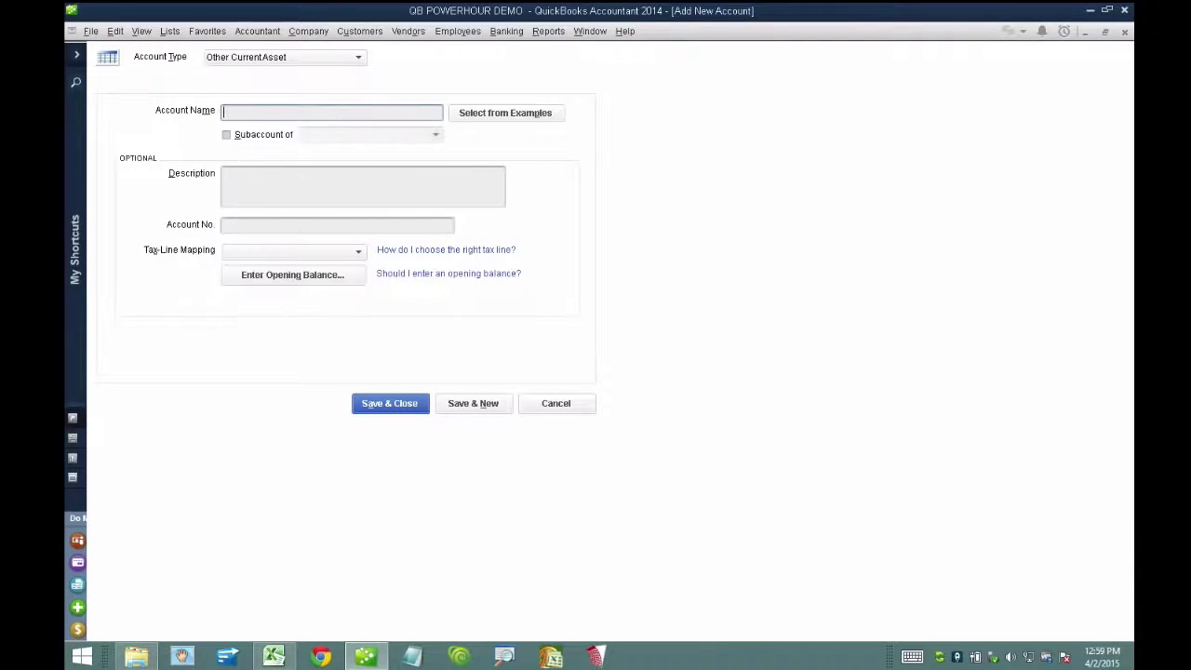
{"action": "type", "text": "INVENTORY ASSETS"}
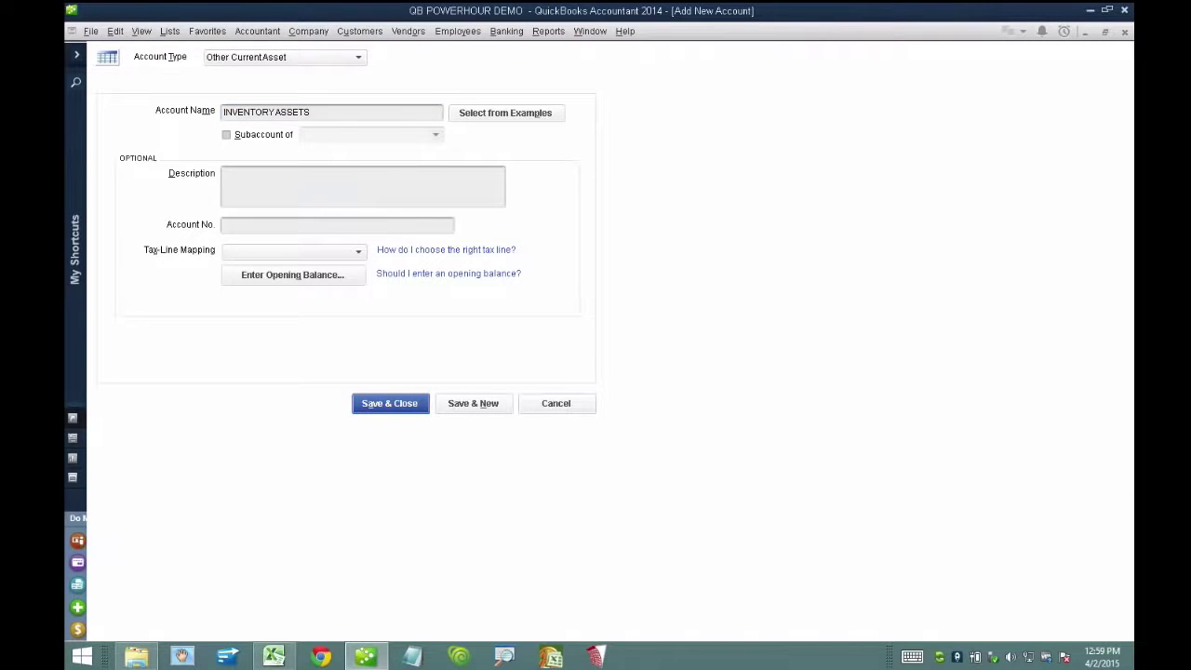
{"action": "key", "text": "Return"}
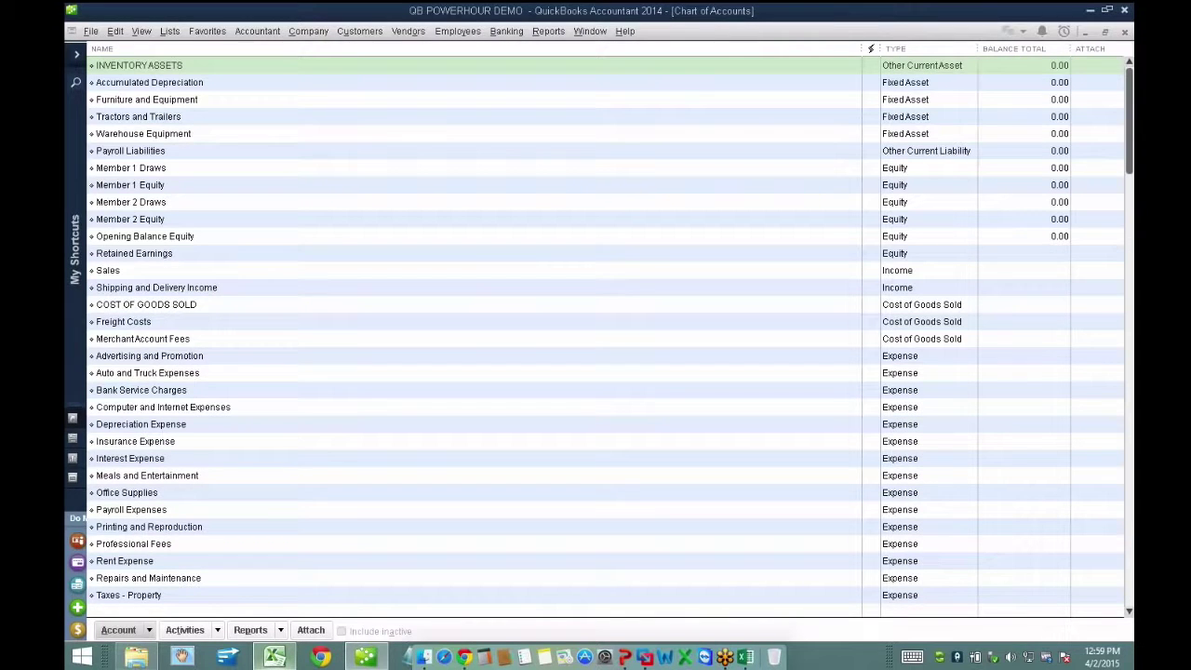
- Close the Item List.xlsx and ERROR.csv workbooks in Excel and return to QuickBooks
{"action": "left_click", "coordinate": [274, 657]}
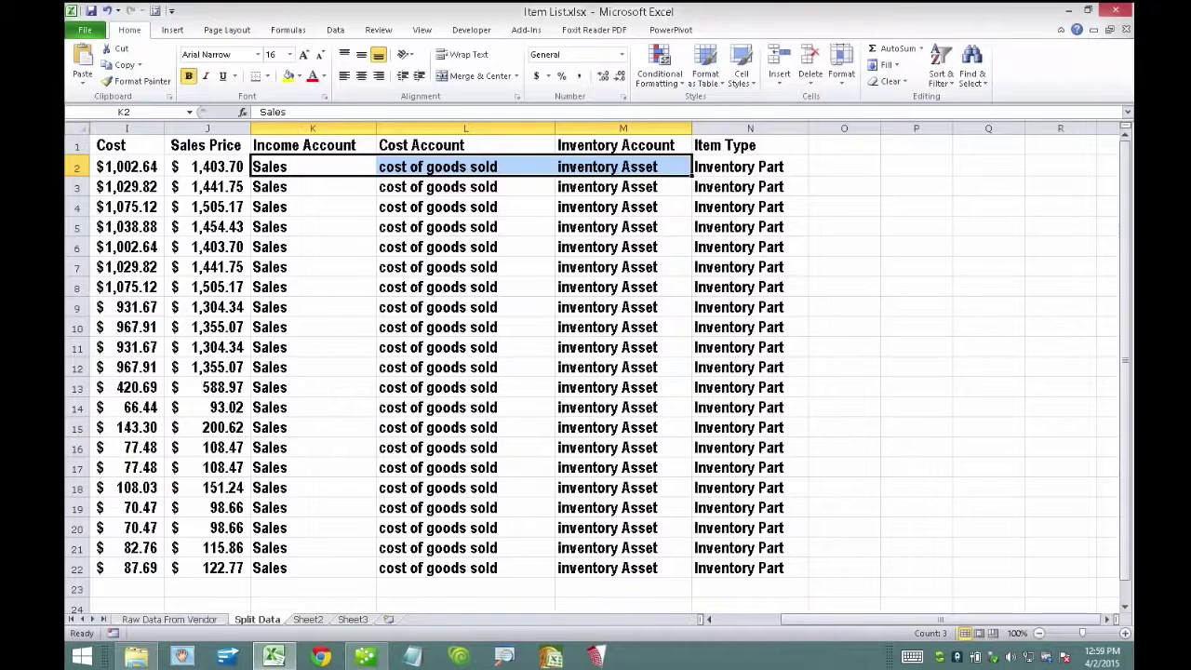
{"action": "key", "text": "alt+Tab"}
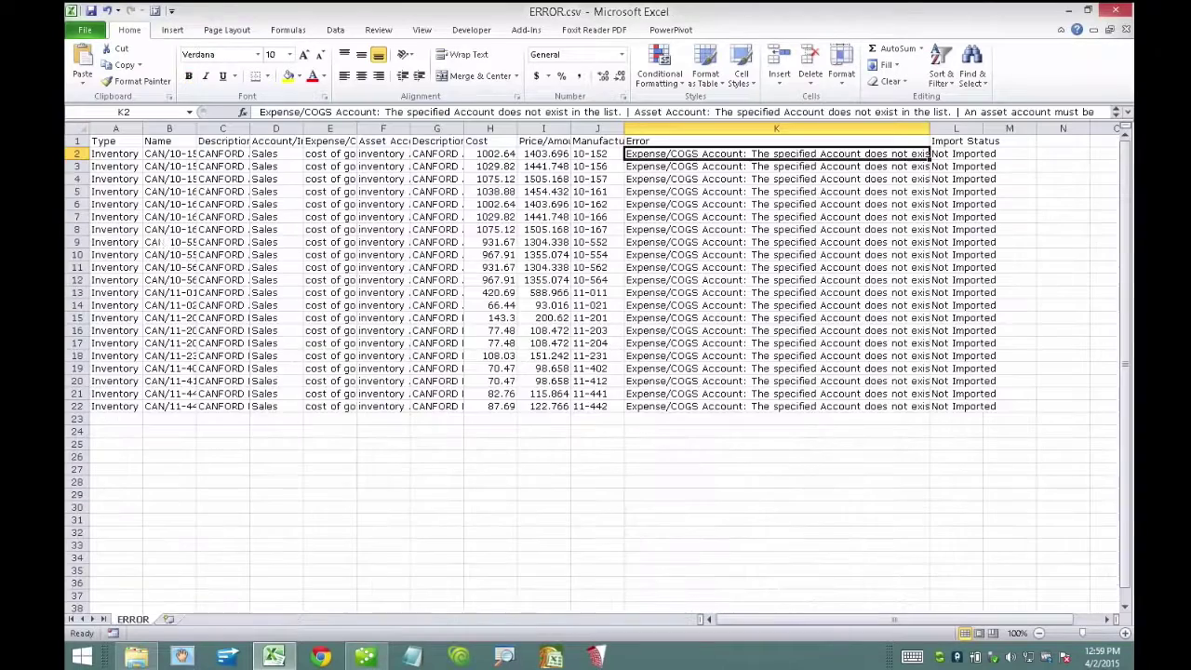
{"action": "key", "text": "alt+f"}
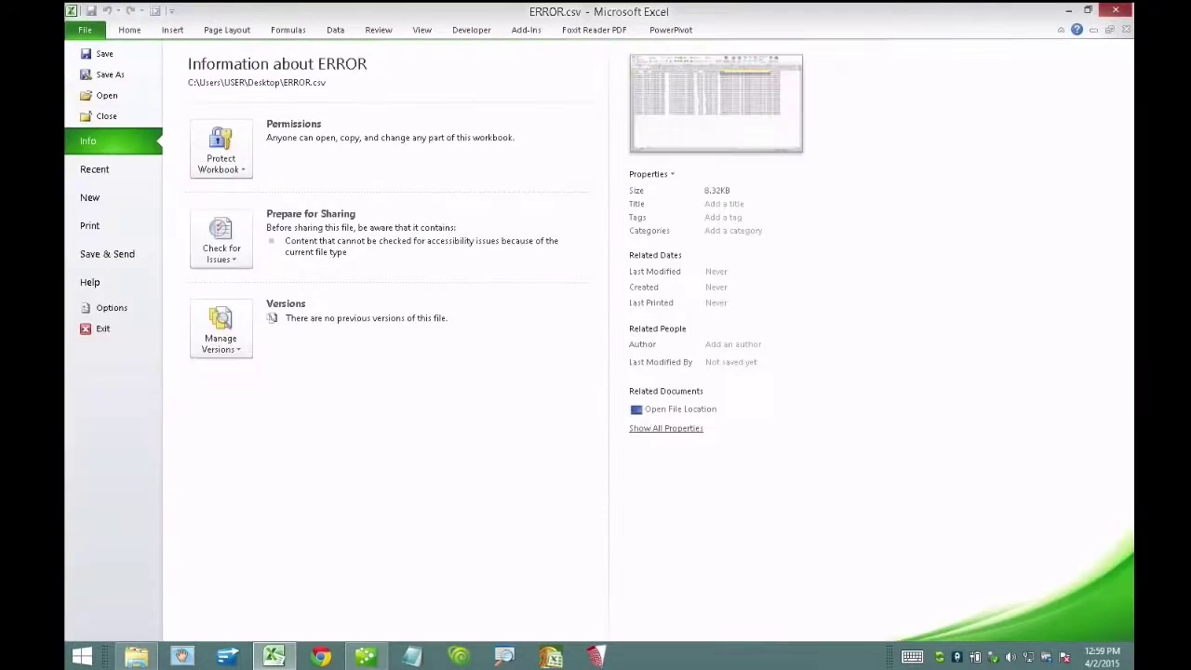
{"action": "key", "text": "alt+Tab"}
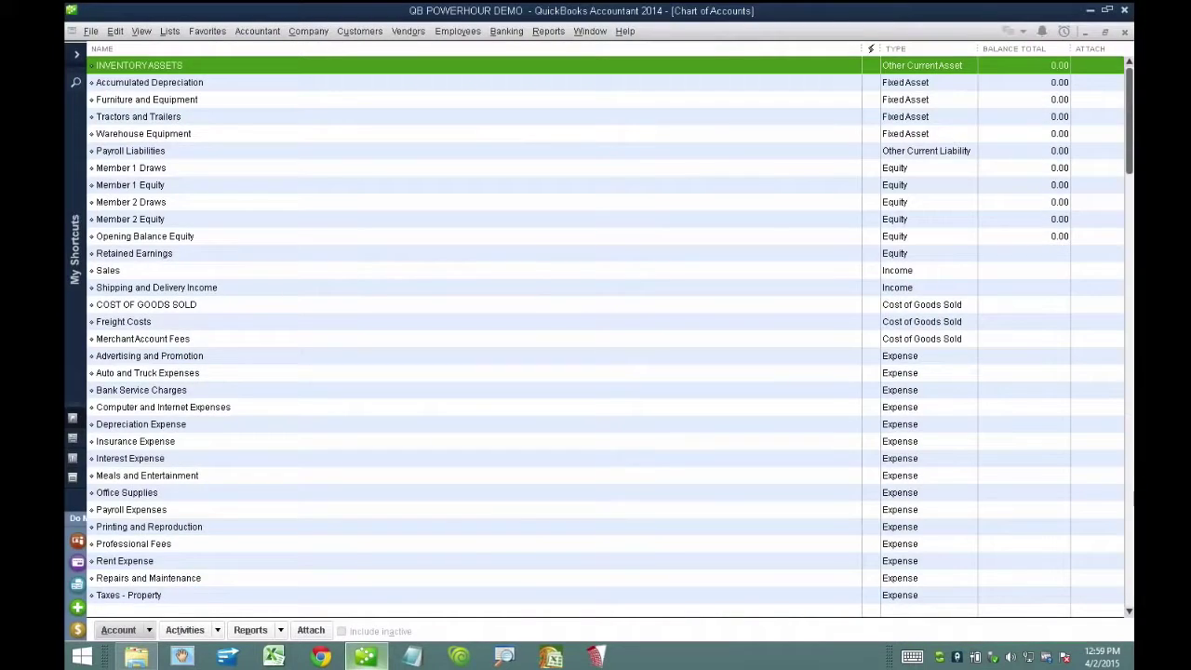
- Rerun the advanced Excel import of Item List.xlsx, using the Split Data sheet and NEW ITEM LIST mapping, and agree to the import prompt
{"action": "key", "text": "super+d"}
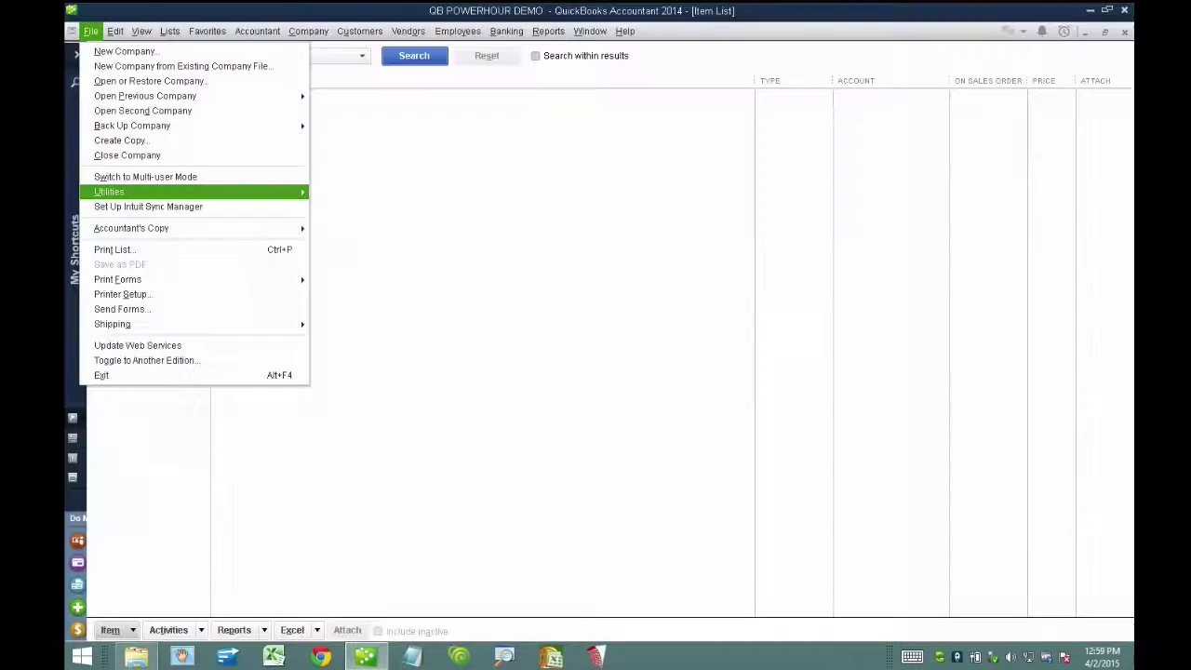
{"action": "left_click", "coordinate": [167, 191]}
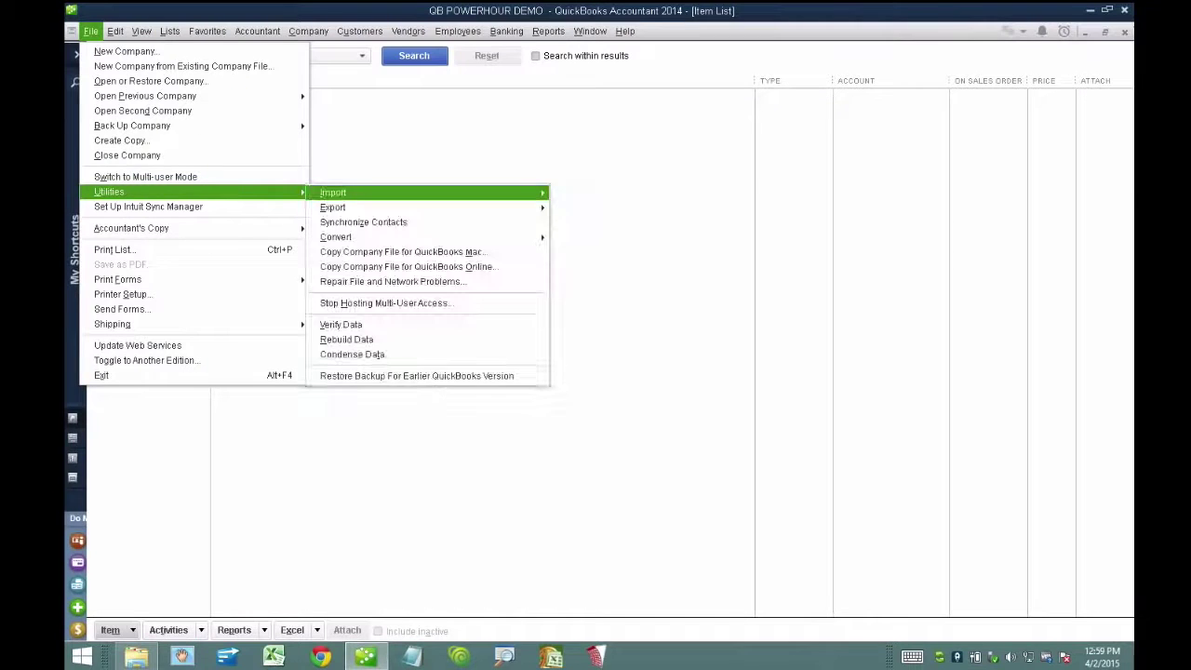
{"action": "left_click", "coordinate": [335, 192]}
{"action": "left_click", "coordinate": [584, 194]}
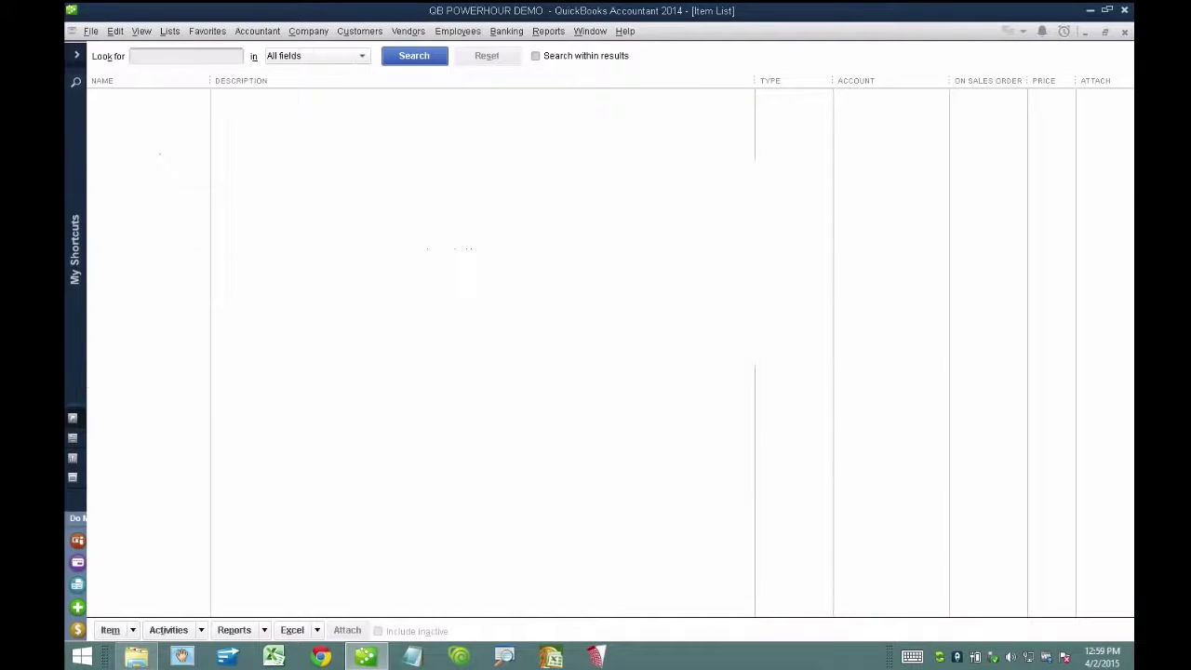
{"action": "left_click", "coordinate": [650, 341]}
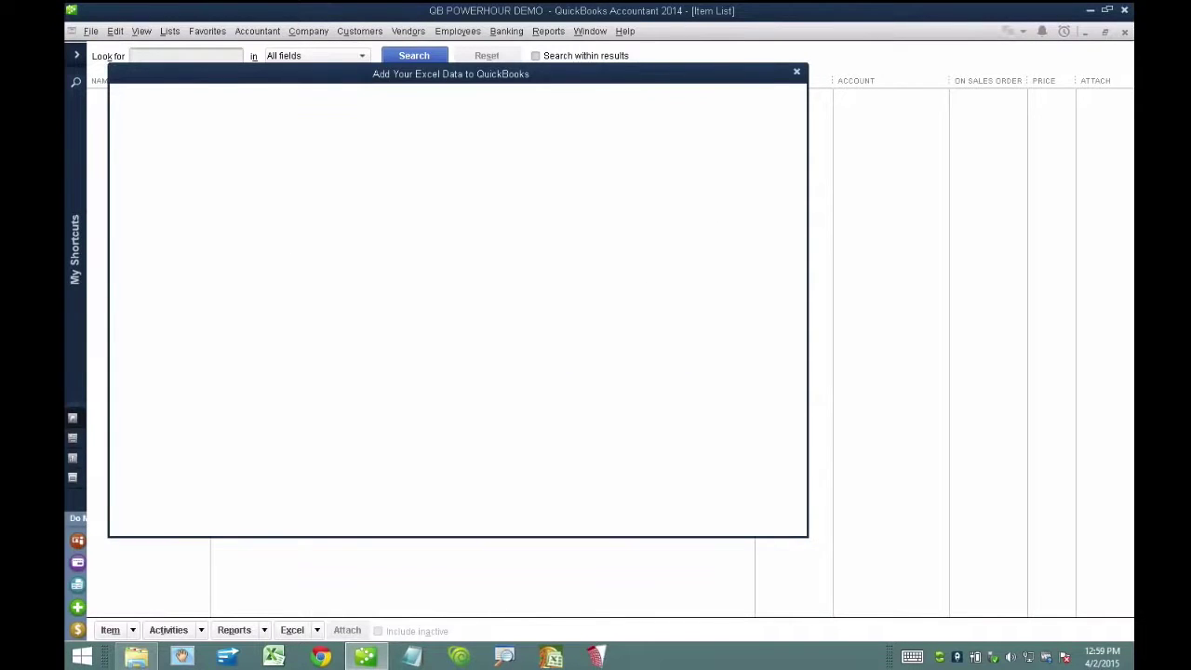
{"action": "left_click", "coordinate": [698, 264]}
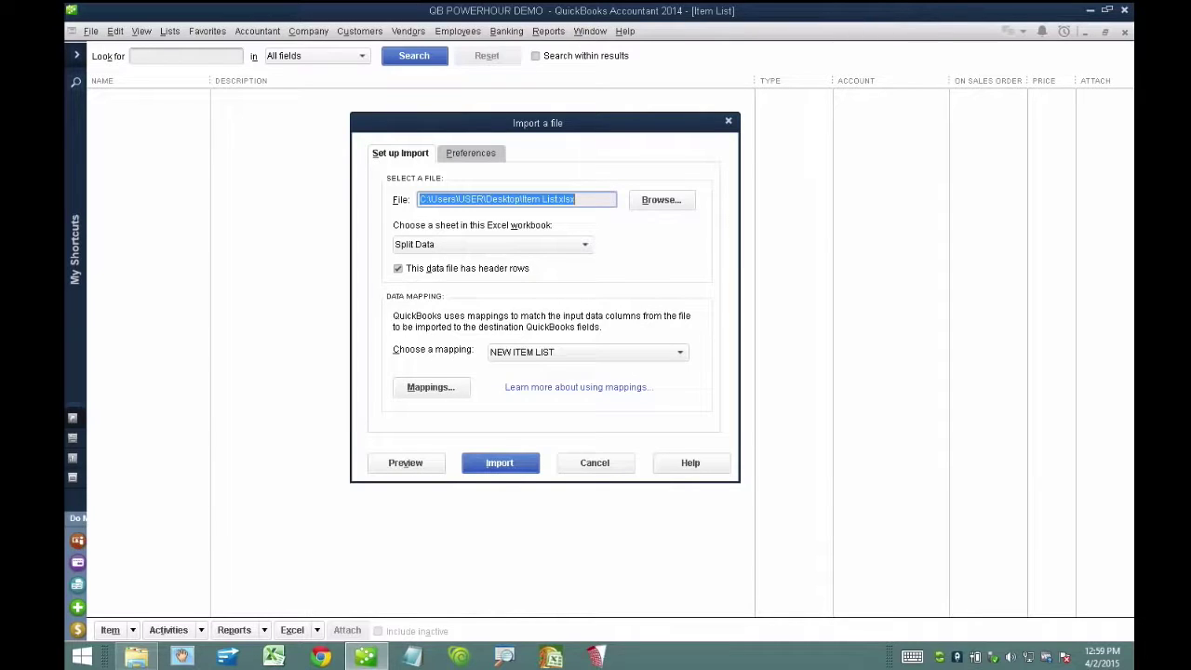
{"action": "left_click", "coordinate": [500, 463]}
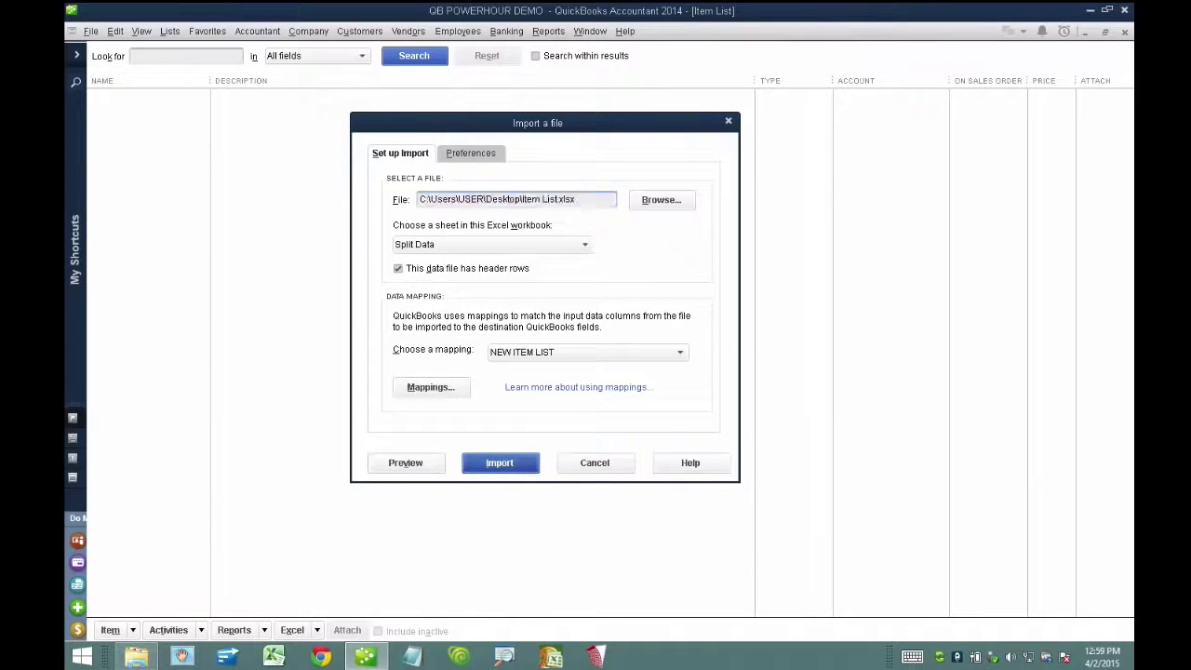
{"action": "left_click", "coordinate": [570, 311]}
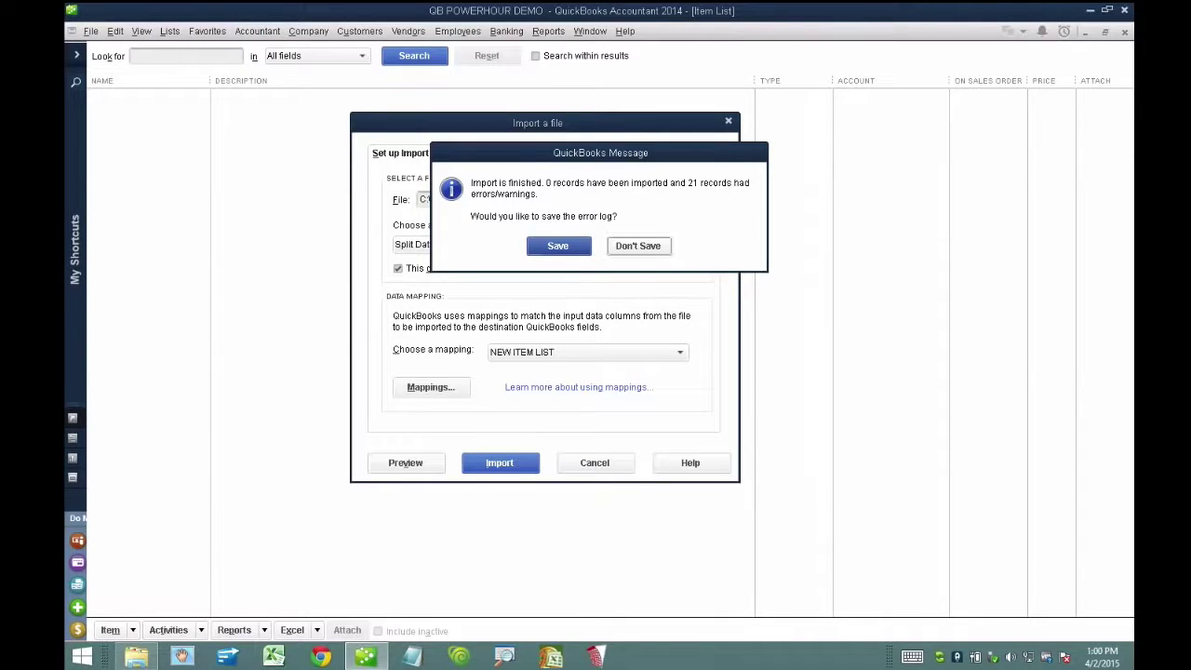
- Decline saving the error log and preview the advanced Excel import of Item List.xlsx with the NEW ITEM LIST mapping
{"action": "left_click", "coordinate": [638, 246]}
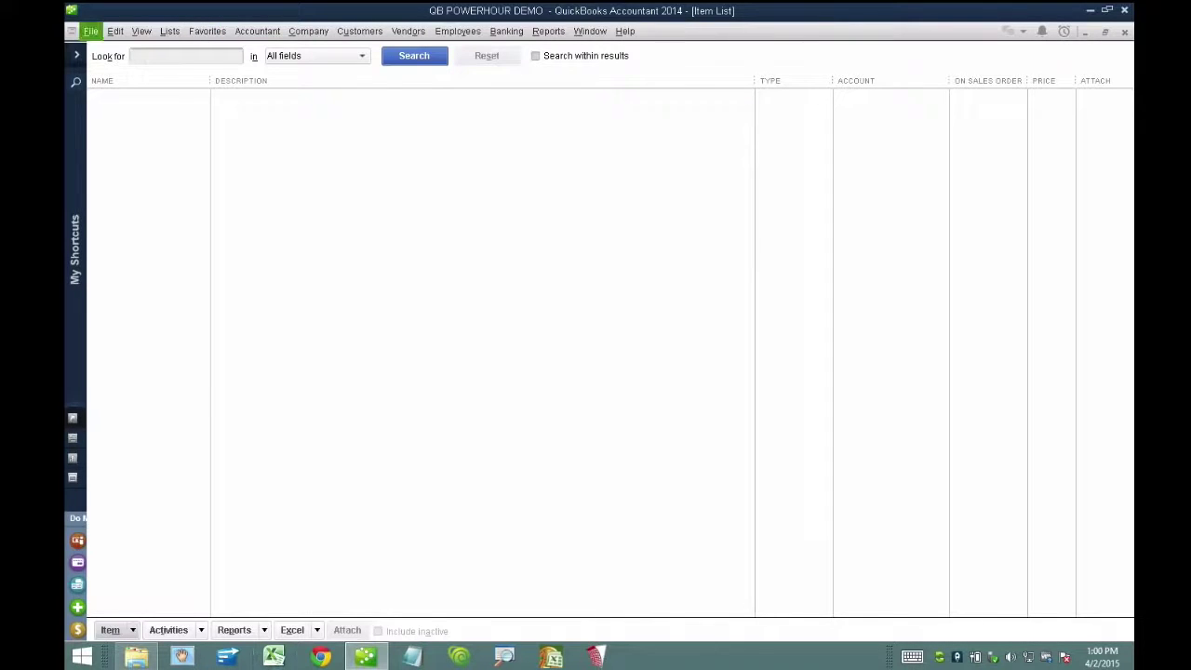
{"action": "left_click", "coordinate": [92, 31]}
{"action": "mouse_move", "coordinate": [186, 192]}
{"action": "mouse_move", "coordinate": [344, 192]}
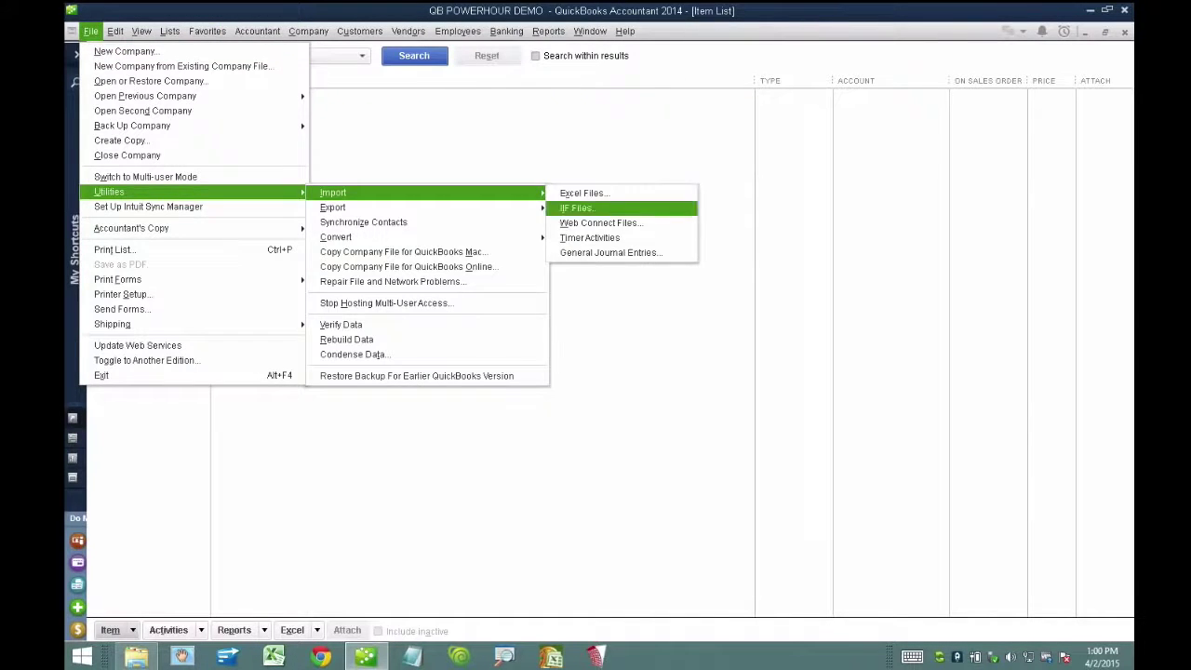
{"action": "left_click", "coordinate": [583, 191]}
{"action": "left_click", "coordinate": [650, 340]}
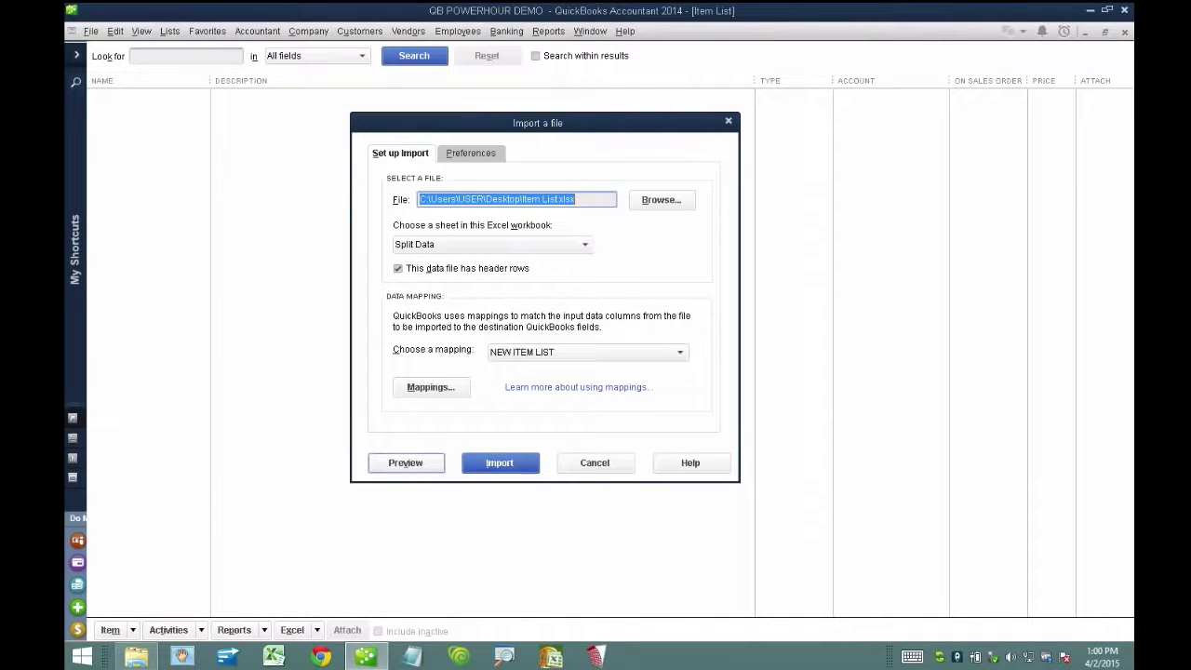
{"action": "left_click", "coordinate": [406, 464]}
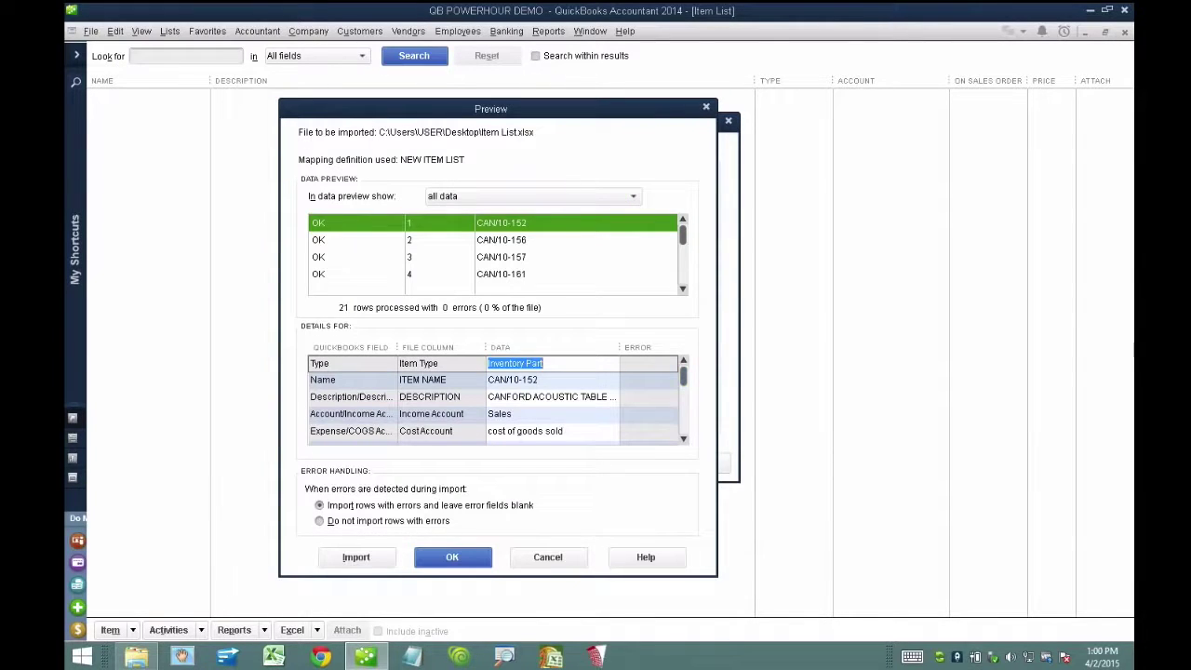
- Check the account, cost and price fields of item CAN/10-152 in the preview, and run the import from there, agreeing to continue
{"action": "left_click", "coordinate": [526, 414]}
{"action": "scroll", "coordinate": [525, 414], "scroll_direction": "down", "scroll_amount": 2}
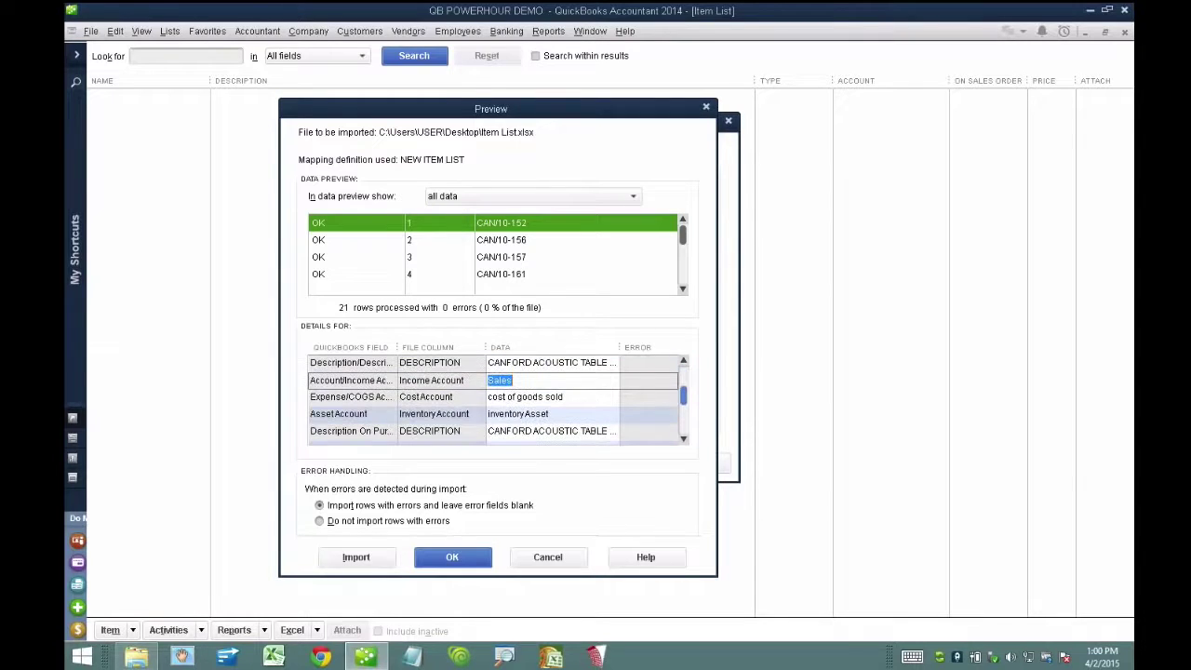
{"action": "left_click", "coordinate": [526, 398]}
{"action": "key", "text": "Down"}
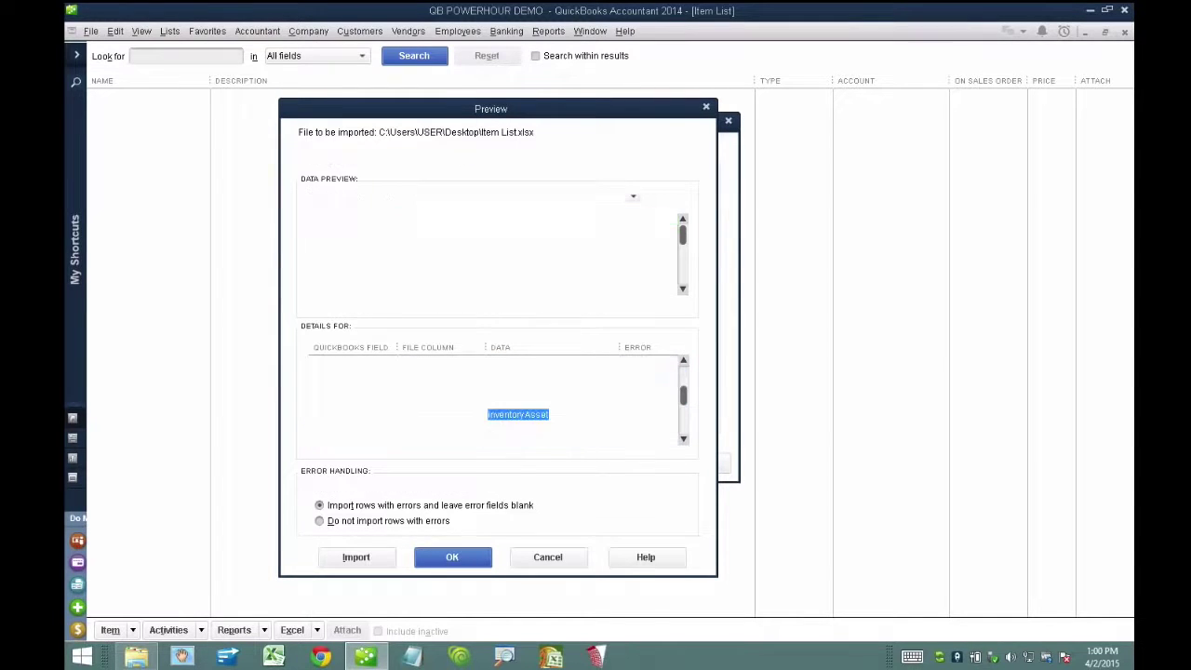
{"action": "scroll", "coordinate": [526, 400], "scroll_direction": "down", "scroll_amount": 2}
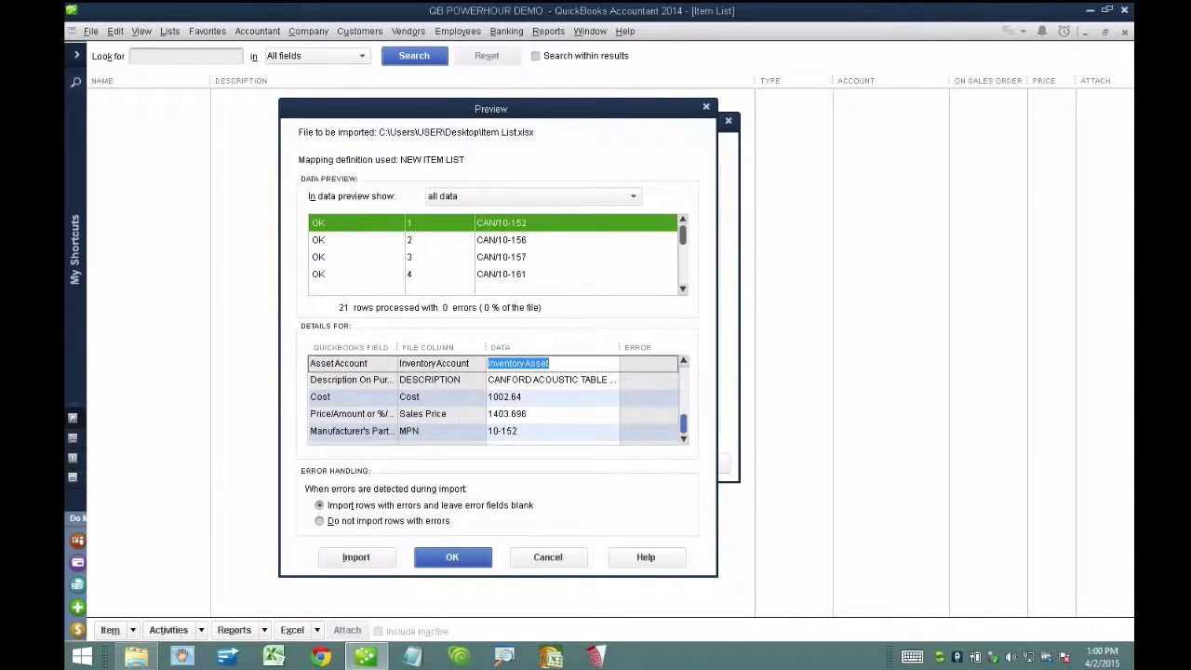
{"action": "left_click_drag", "start_coordinate": [683, 424], "coordinate": [683, 376]}
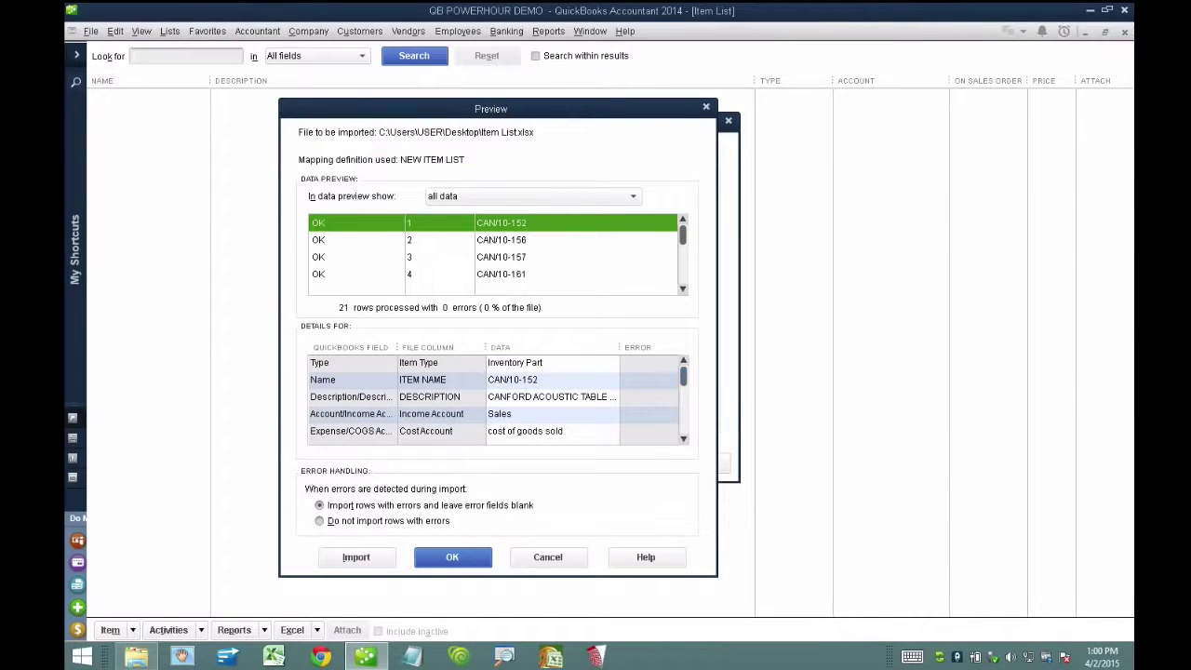
{"action": "left_click", "coordinate": [355, 556]}
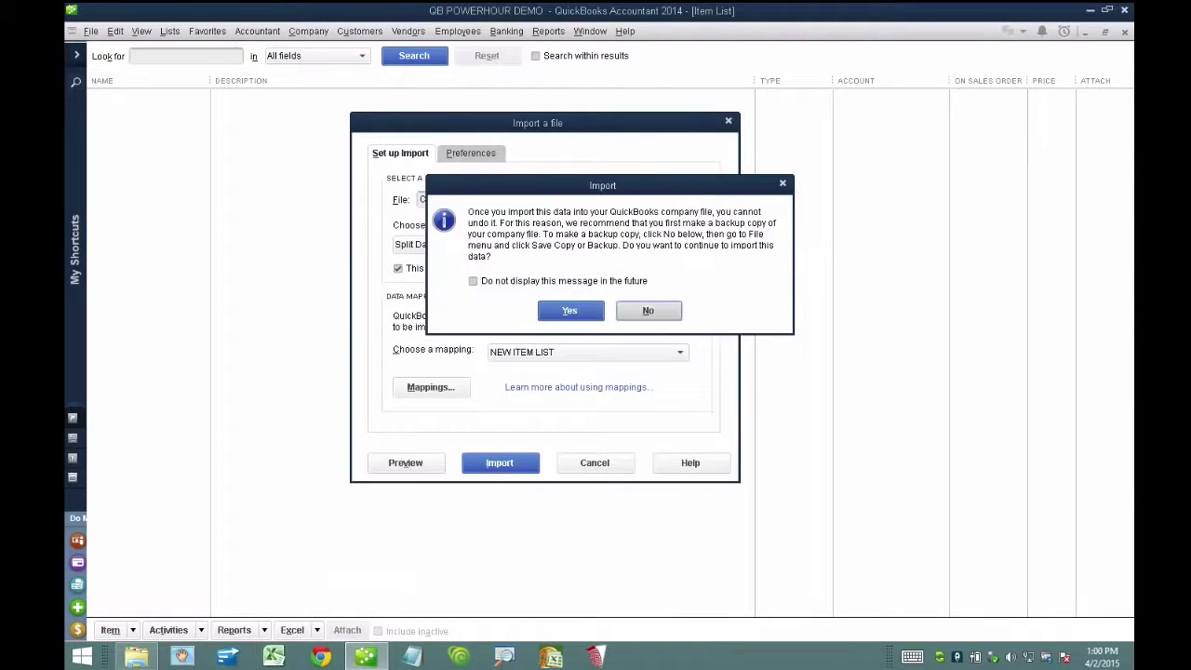
{"action": "left_click", "coordinate": [570, 311]}
- Rerun the advanced Excel import of the Split Data sheet with the NEW ITEM LIST mapping and agree to continue
{"action": "left_click", "coordinate": [90, 32]}
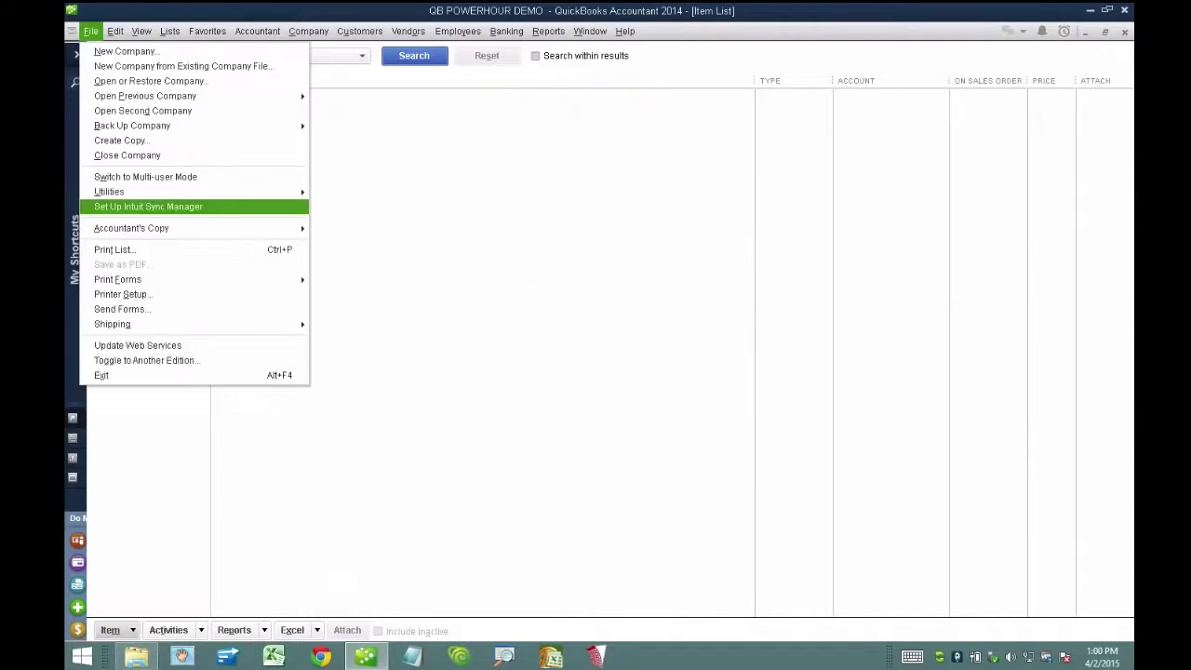
{"action": "mouse_move", "coordinate": [109, 192]}
{"action": "mouse_move", "coordinate": [333, 193]}
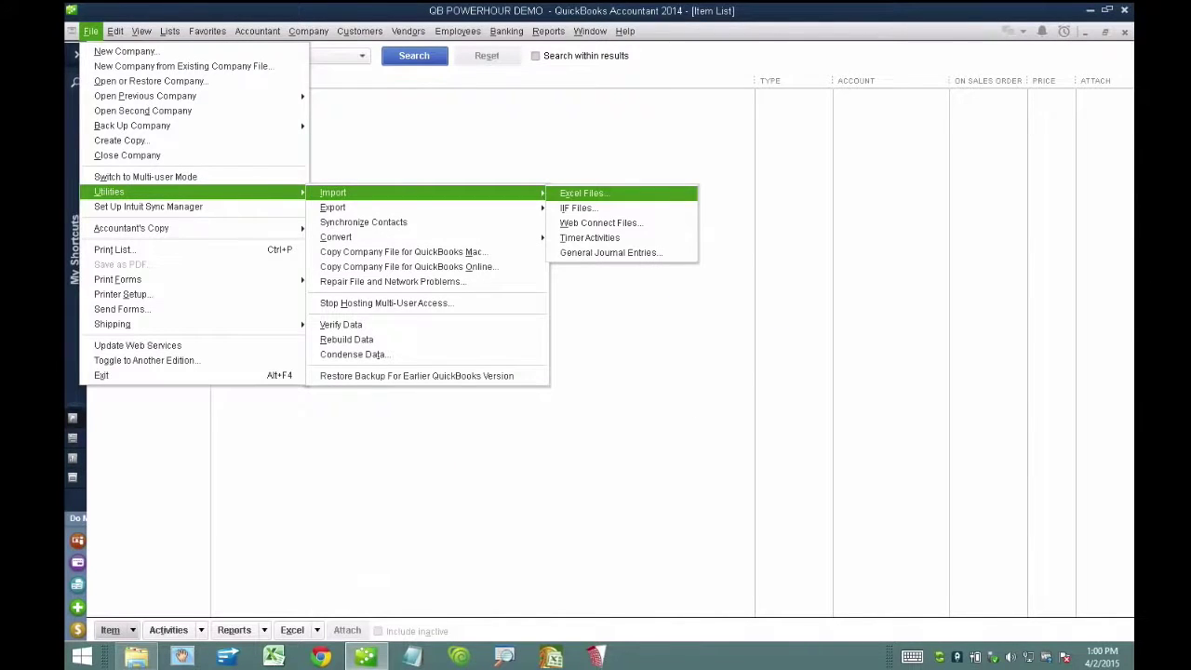
{"action": "left_click", "coordinate": [585, 193]}
{"action": "left_click", "coordinate": [648, 340]}
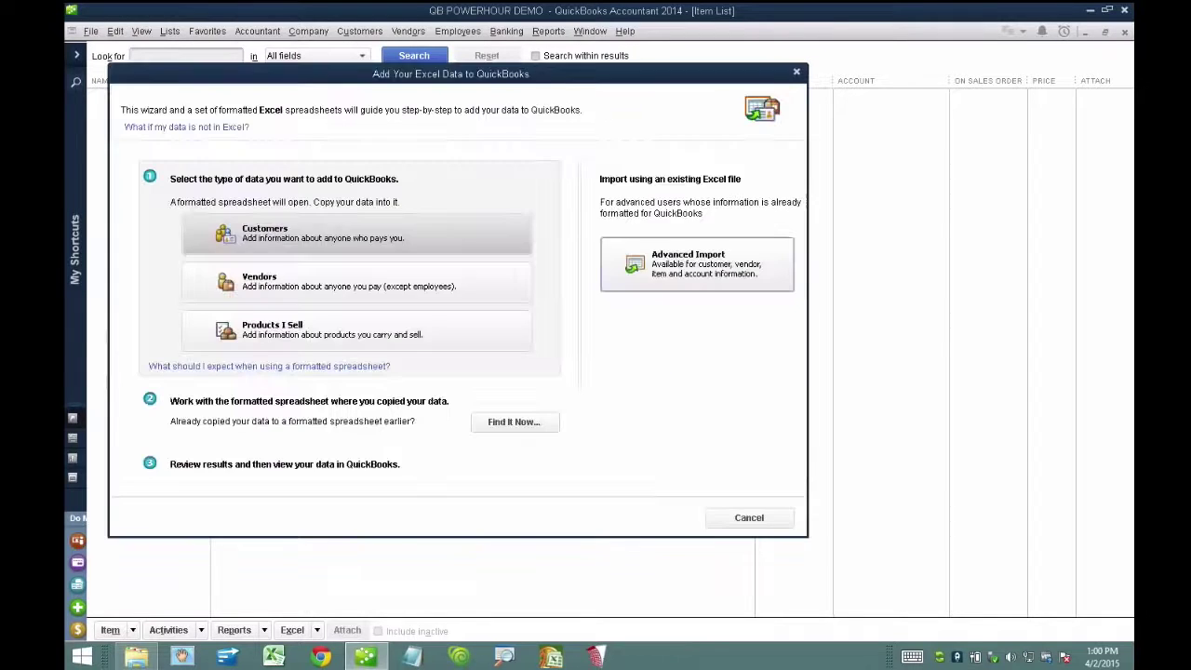
{"action": "left_click", "coordinate": [697, 265]}
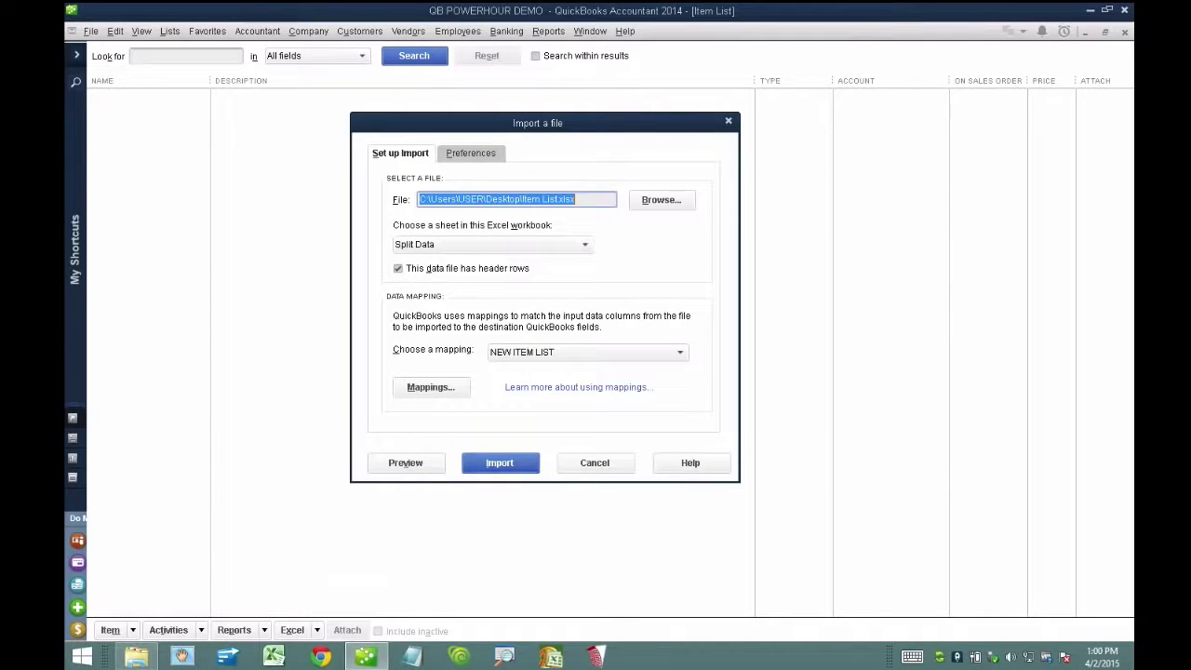
{"action": "key", "text": "Return"}
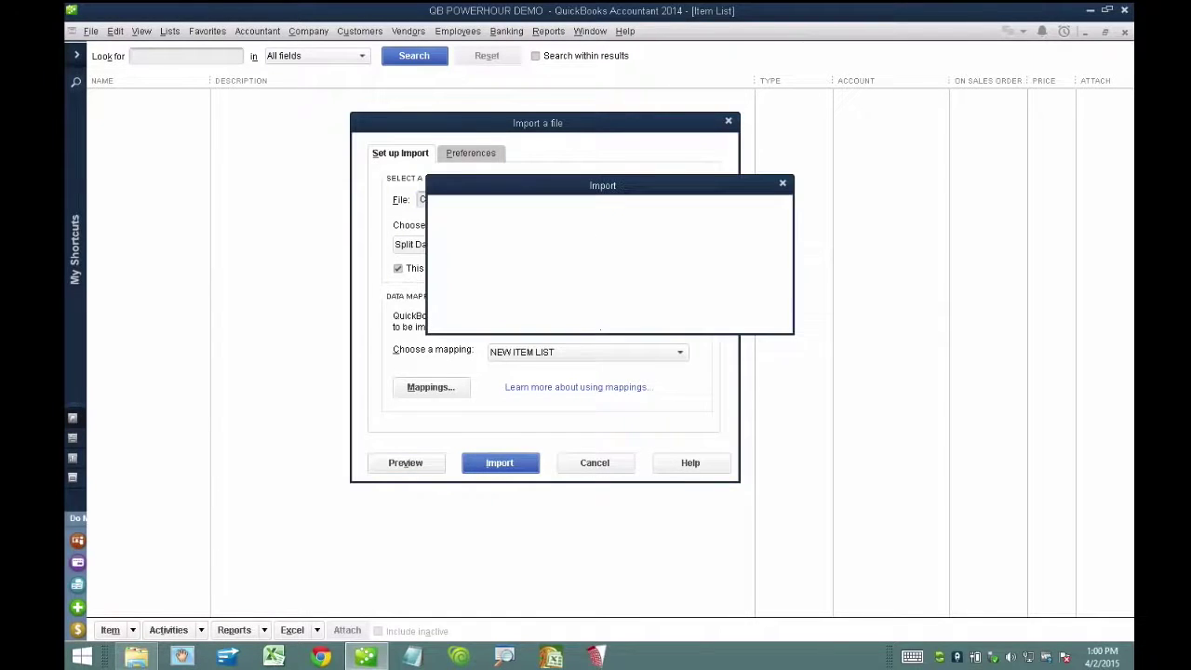
{"action": "key", "text": "Return"}
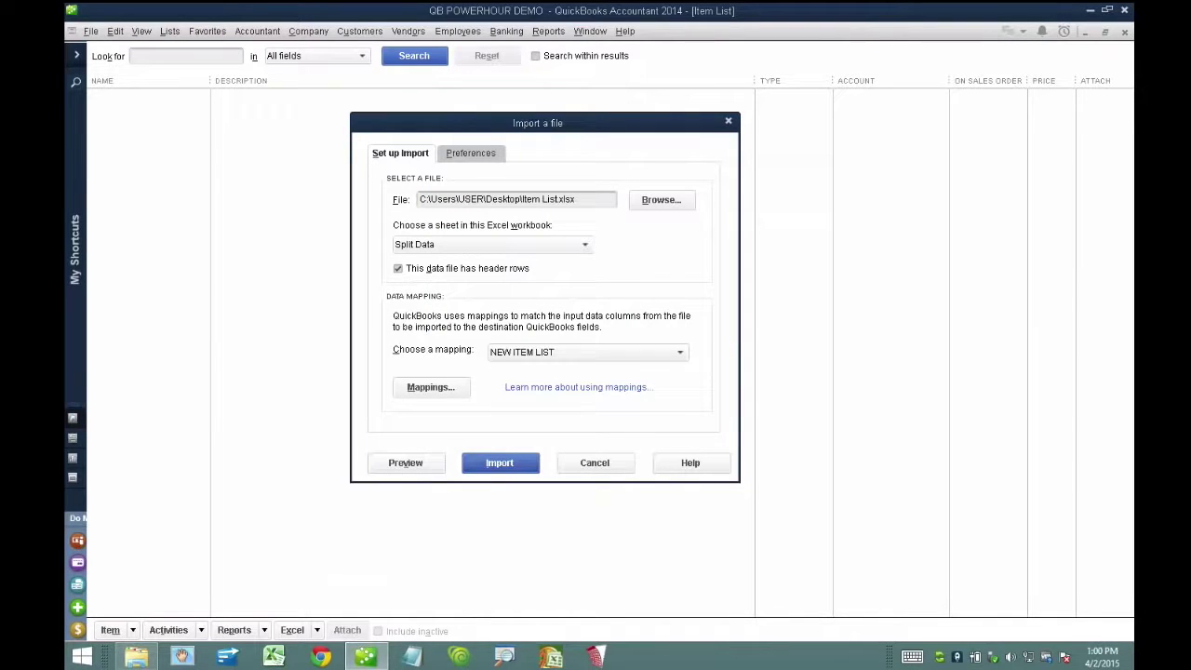
- Save the import error log to the Desktop as ERROR.csv, replacing the existing file
{"action": "key", "text": "Return"}
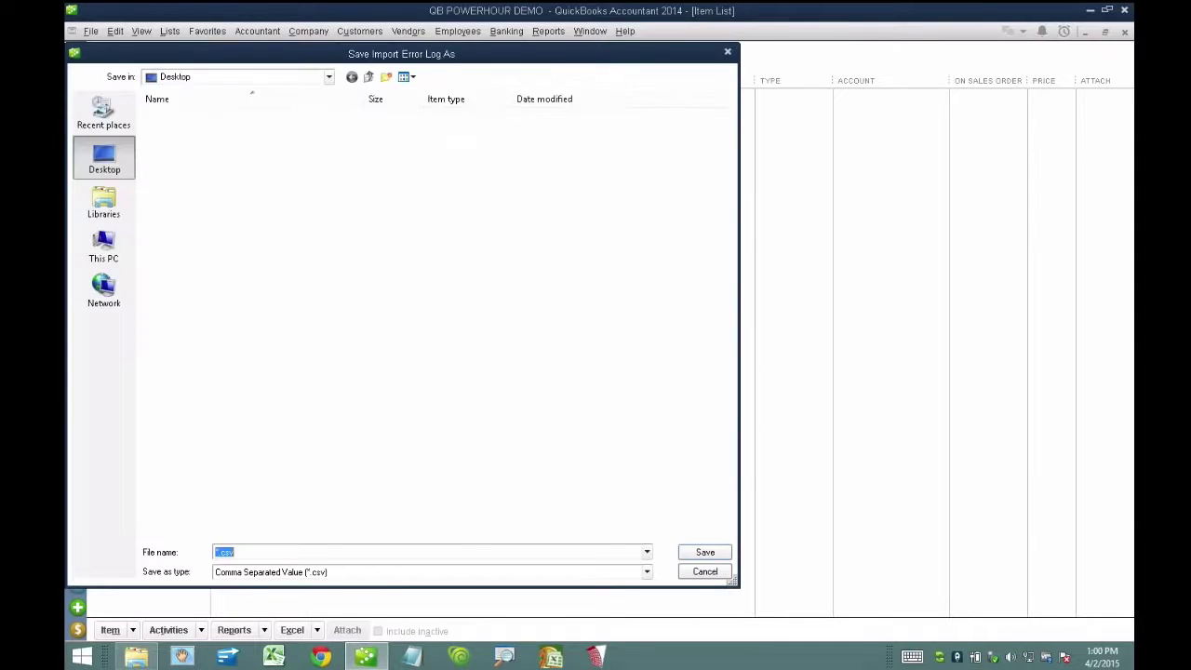
{"action": "double_click", "coordinate": [219, 508]}
{"action": "left_click", "coordinate": [643, 333]}
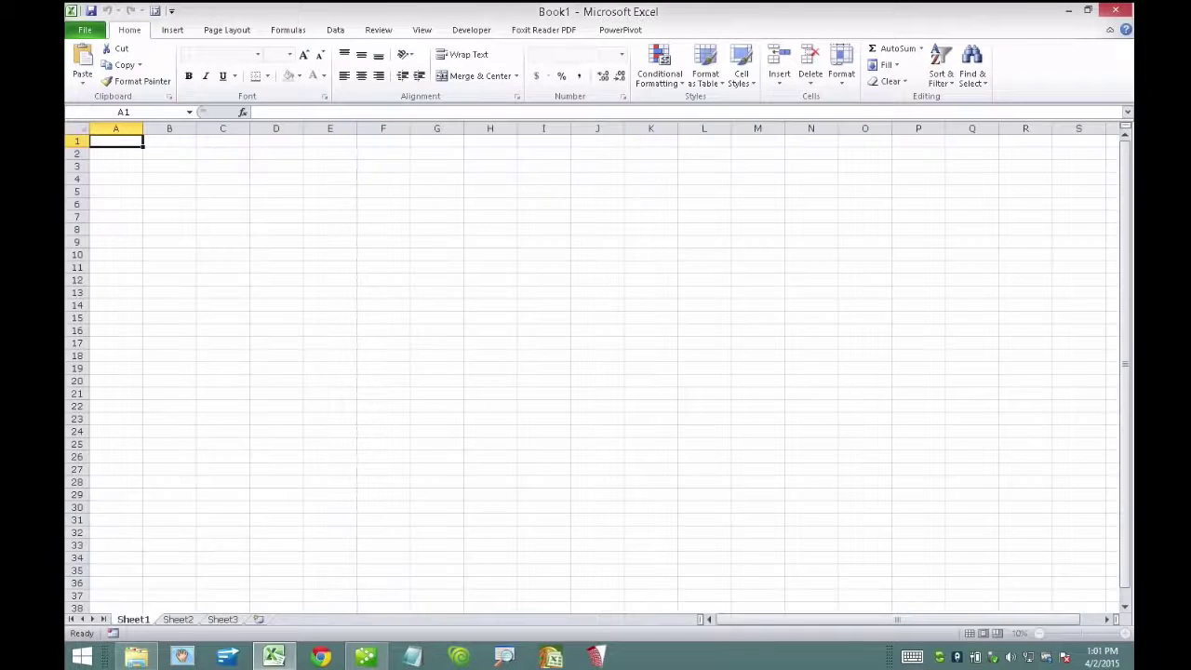
- Open ERROR.csv in Excel and widen the Error and Asset Account columns to read their full text
{"action": "left_click", "coordinate": [84, 30]}
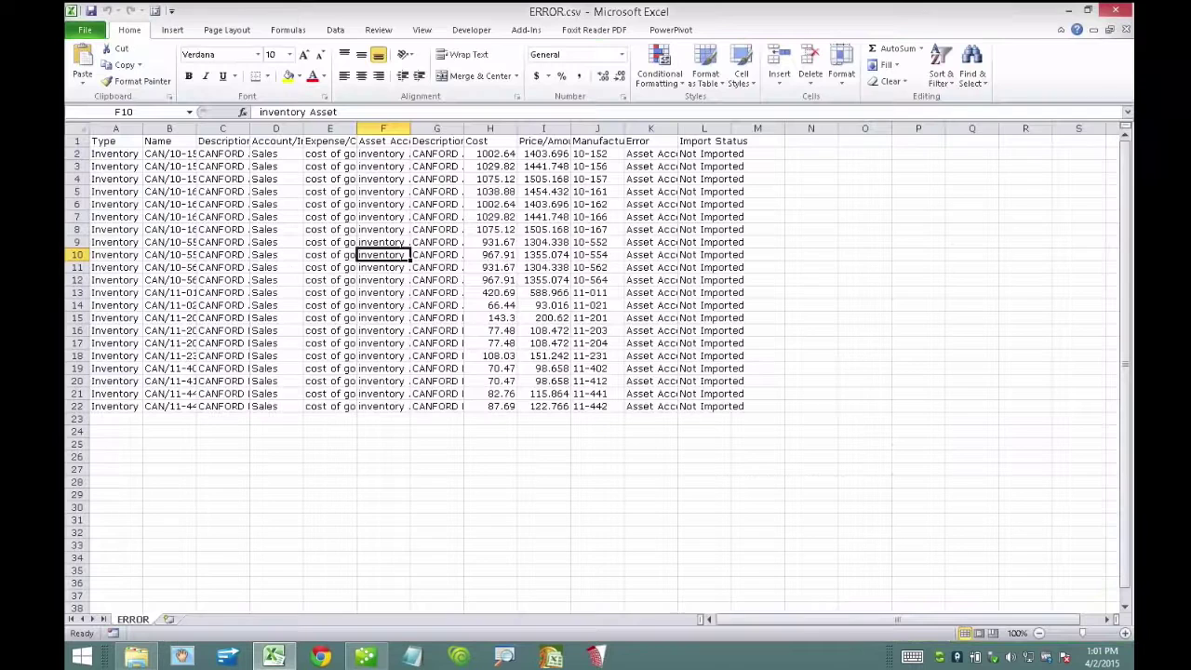
{"action": "left_click", "coordinate": [730, 154]}
{"action": "left_click_drag", "start_coordinate": [678, 128], "coordinate": [967, 128]}
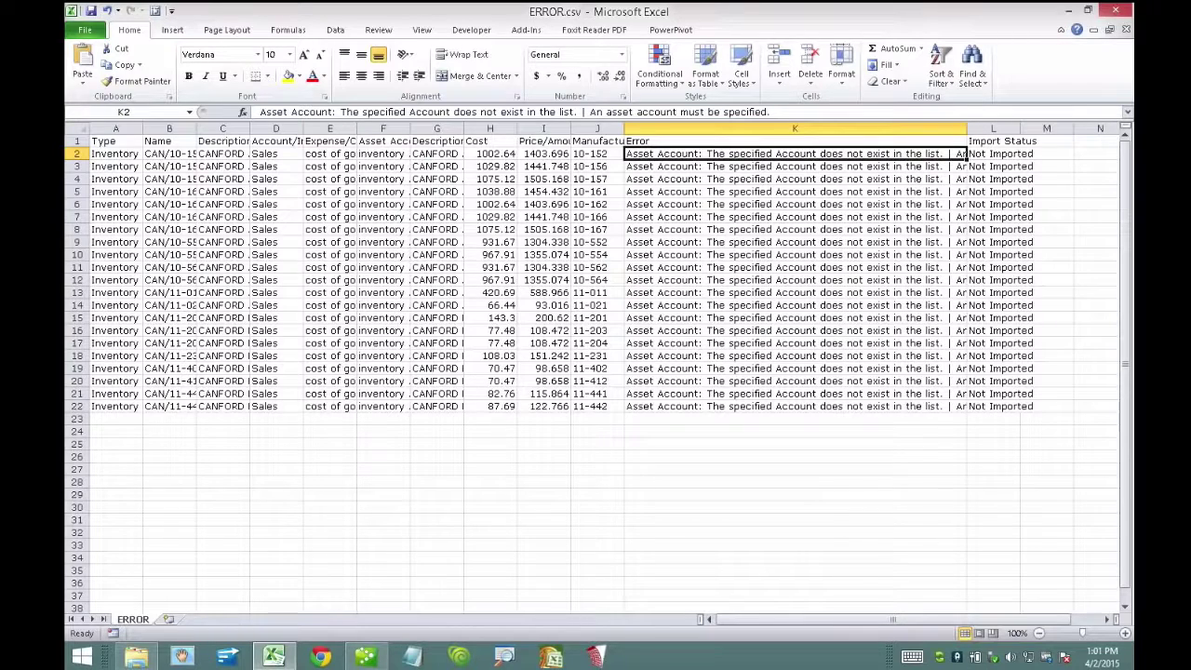
{"action": "left_click_drag", "start_coordinate": [411, 127], "coordinate": [578, 128]}
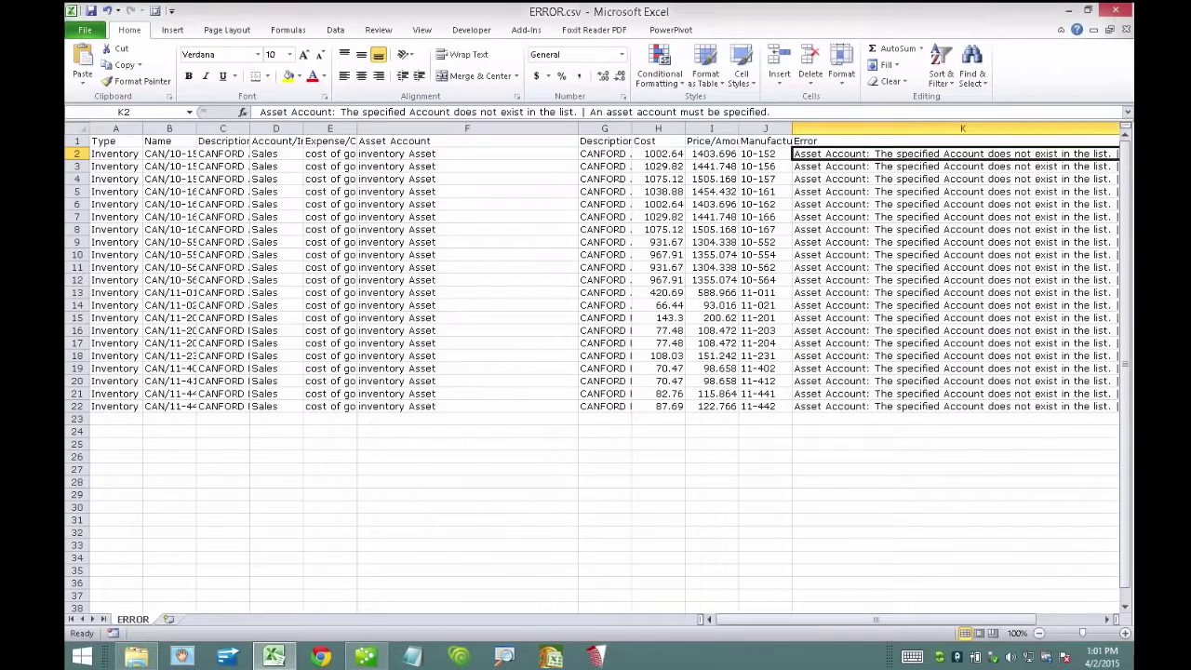
- Copy the asset account name from cell F2 and rename the INVENTORY ASSETS account in QuickBooks as INVENTORY ASSET
{"action": "left_click", "coordinate": [465, 154]}
{"action": "key", "text": "ctrl+c"}
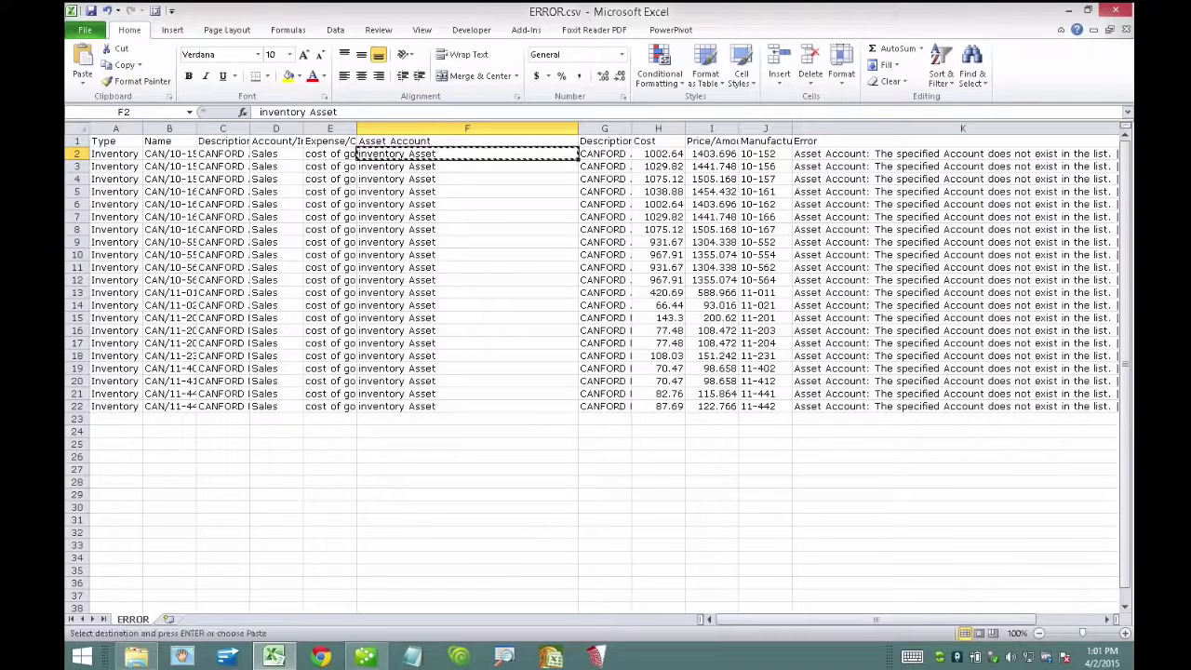
{"action": "key", "text": "alt+Tab"}
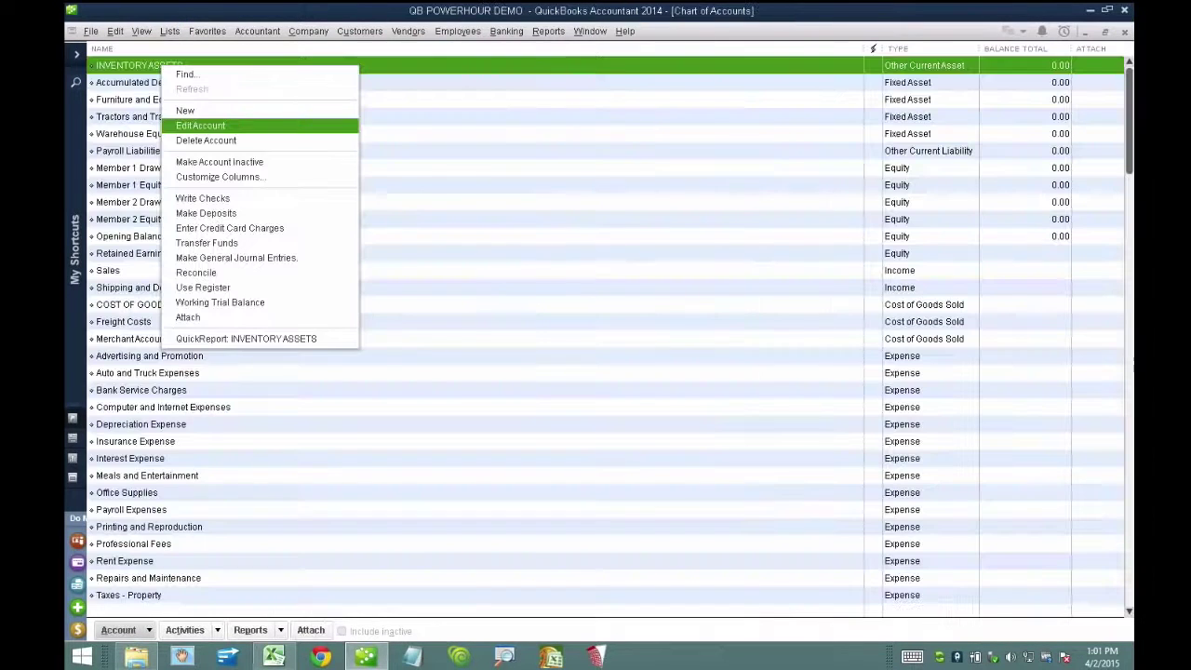
{"action": "key", "text": "Escape"}
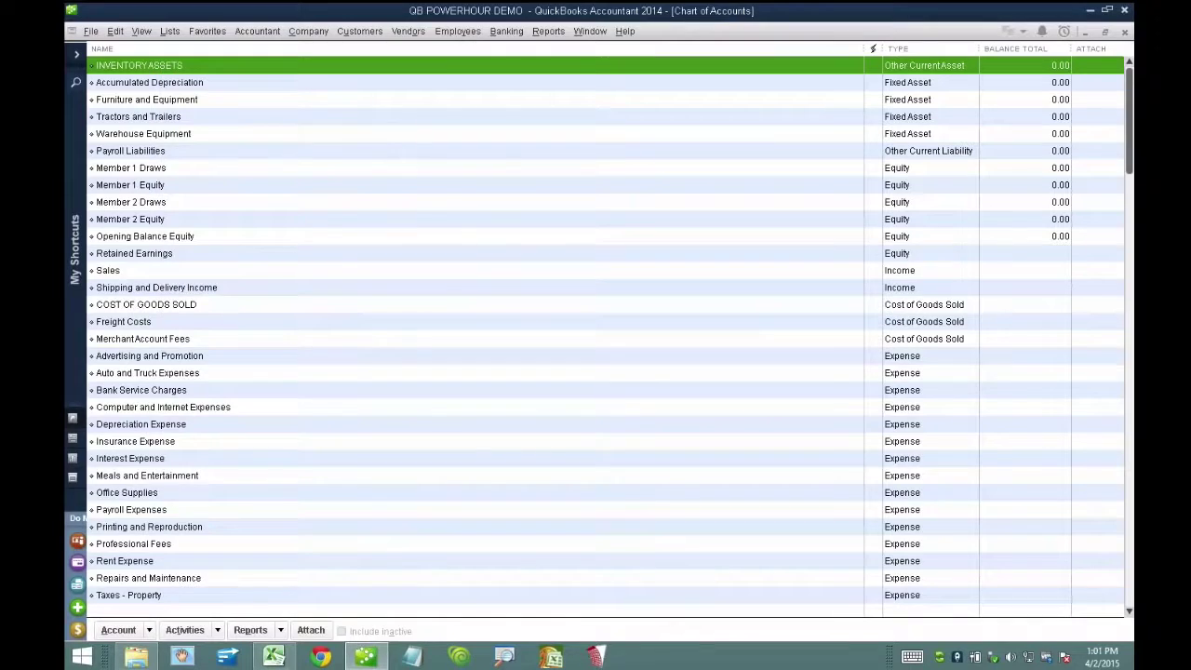
{"action": "key", "text": "ctrl+e"}
{"action": "key", "text": "BackSpace"}
{"action": "type", "text": "TORY ASSET"}
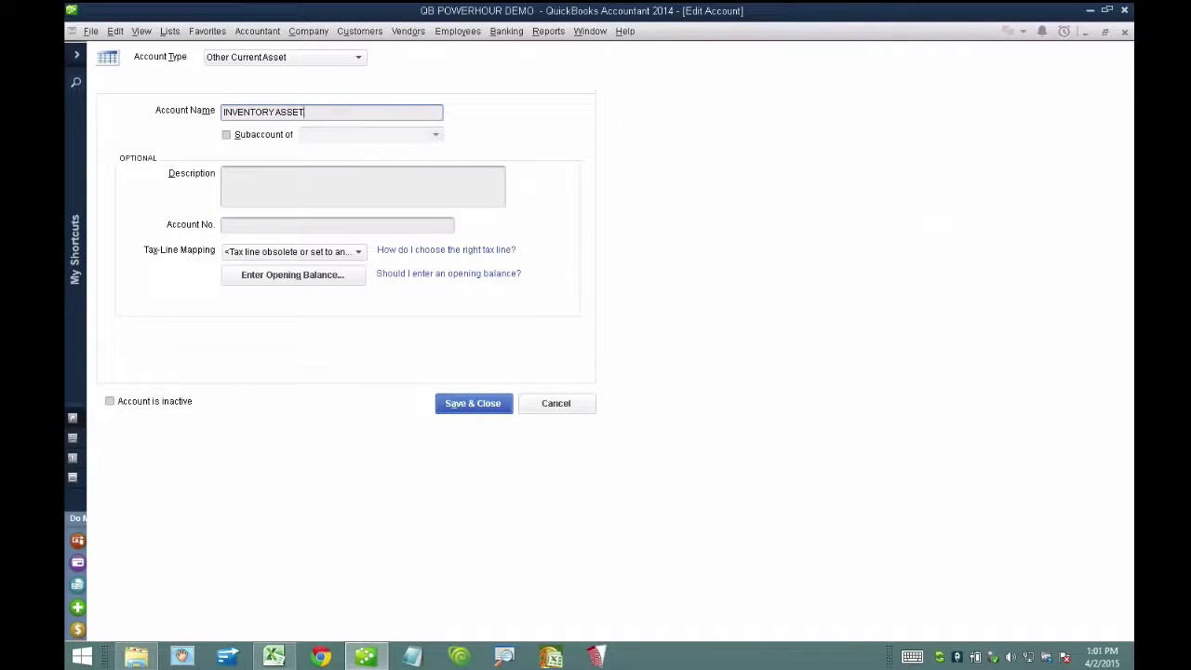
{"action": "left_click", "coordinate": [473, 404]}
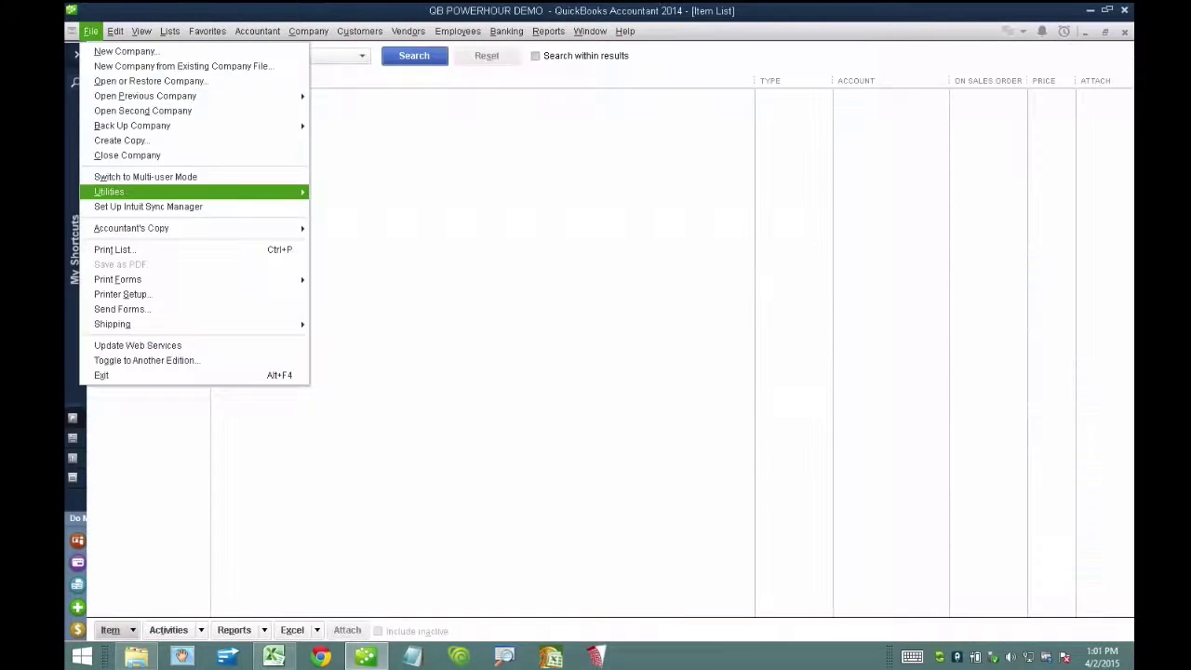
- Import Item List.xlsx again through the advanced Excel import, using the Split Data sheet and NEW ITEM LIST mapping, and dismiss the completion message
{"action": "key", "text": "Right"}
{"action": "key", "text": "Right"}
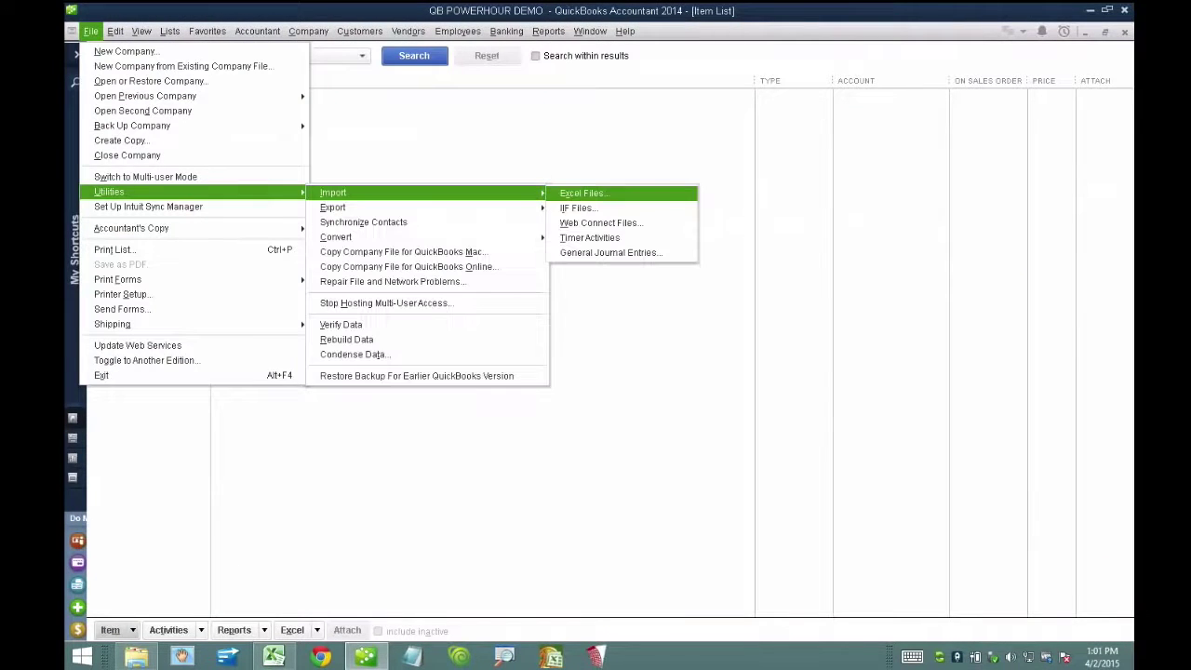
{"action": "key", "text": "Return"}
{"action": "key", "text": "alt+n"}
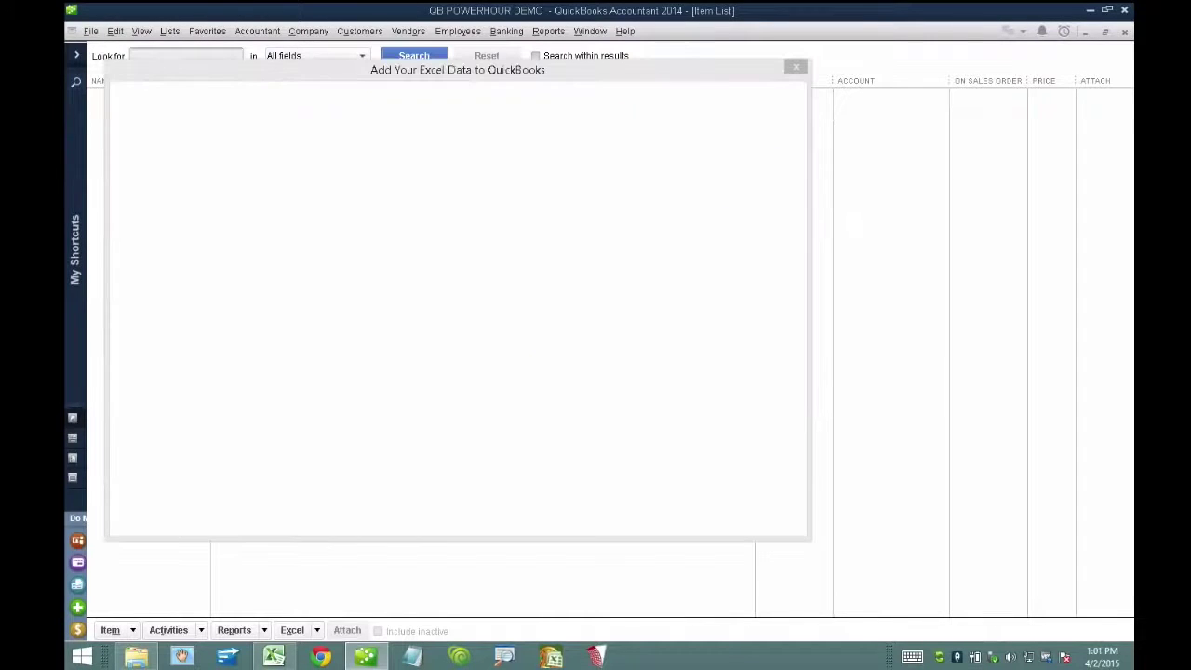
{"action": "key", "text": "Return"}
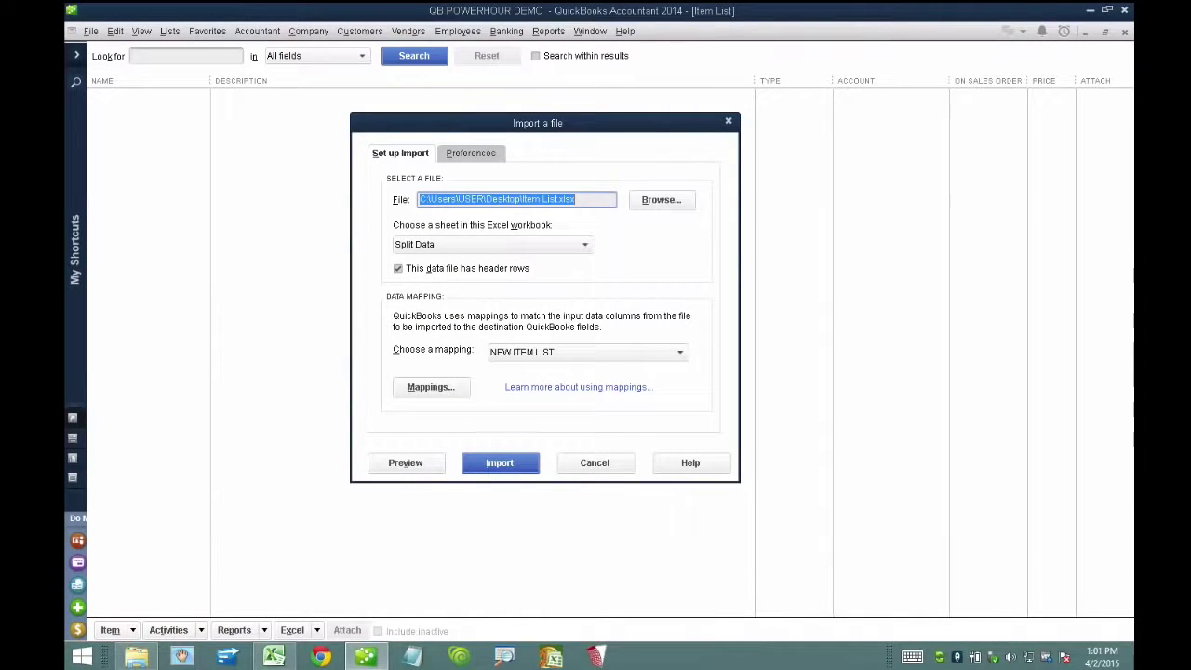
{"action": "key", "text": "Return"}
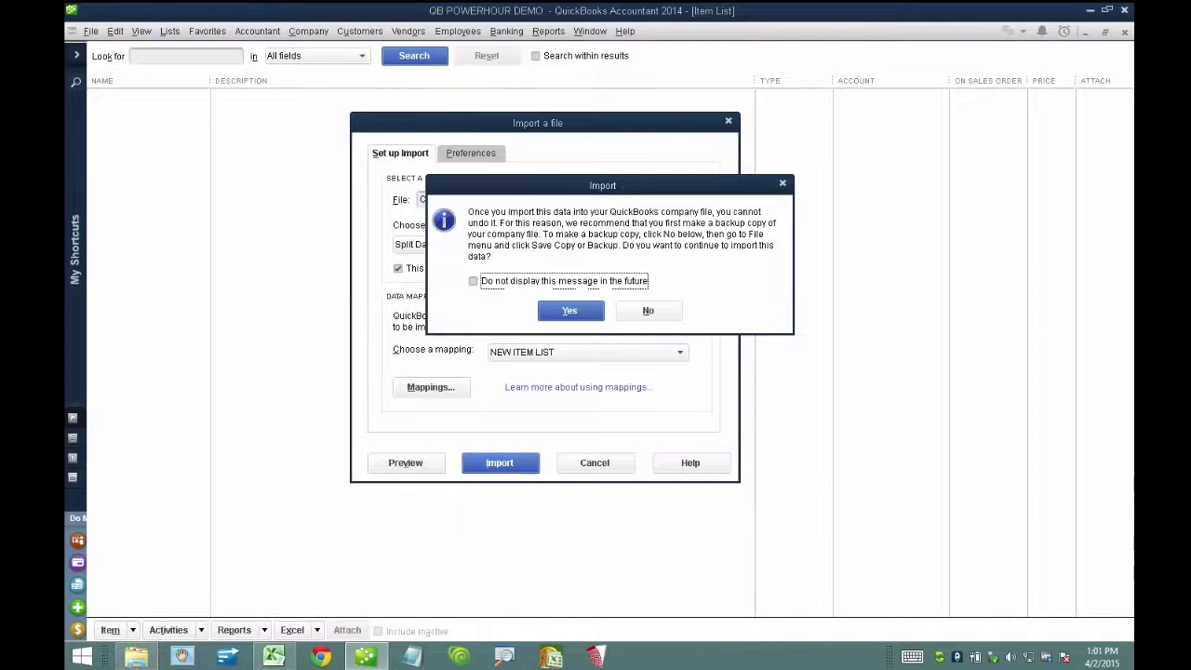
{"action": "key", "text": "Return"}
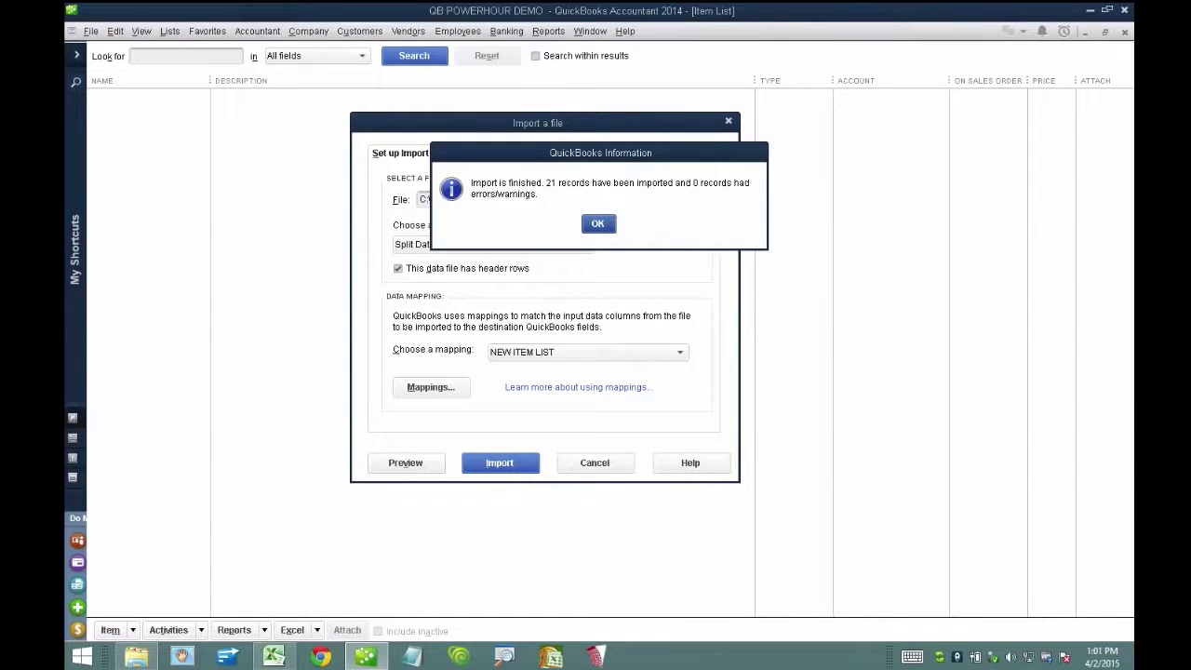
{"action": "key", "text": "Return"}
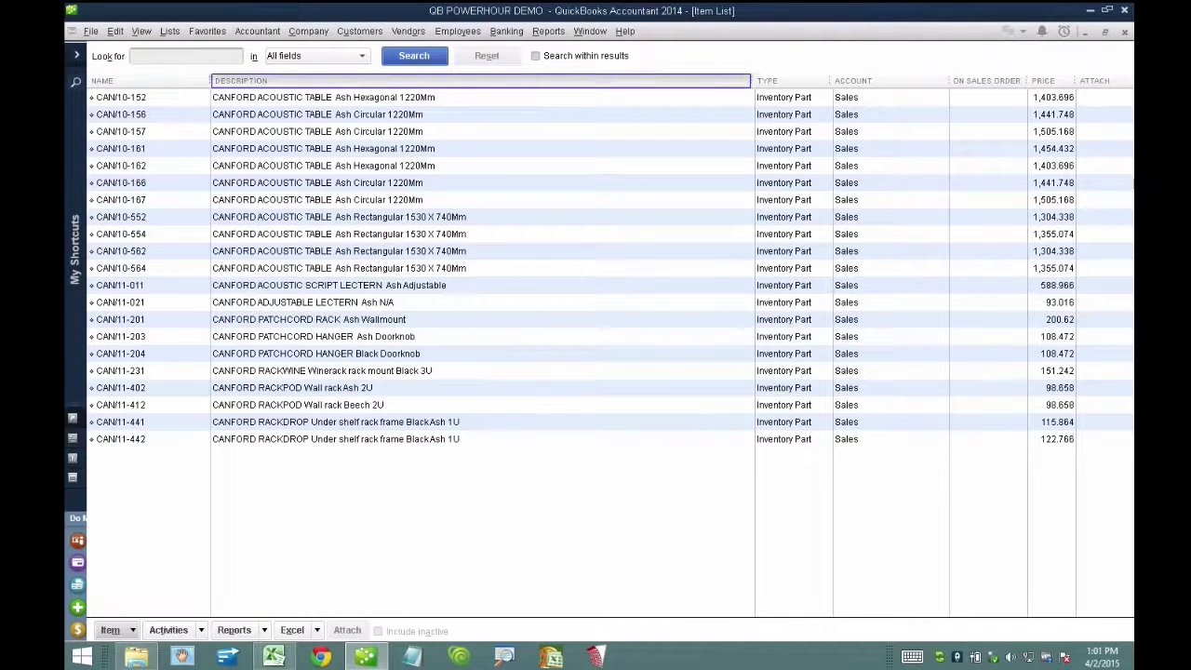
- Narrow the Description, Account and On Sales Order columns of the item list and select item CAN/10-152
{"action": "left_click_drag", "start_coordinate": [752, 81], "coordinate": [574, 81]}
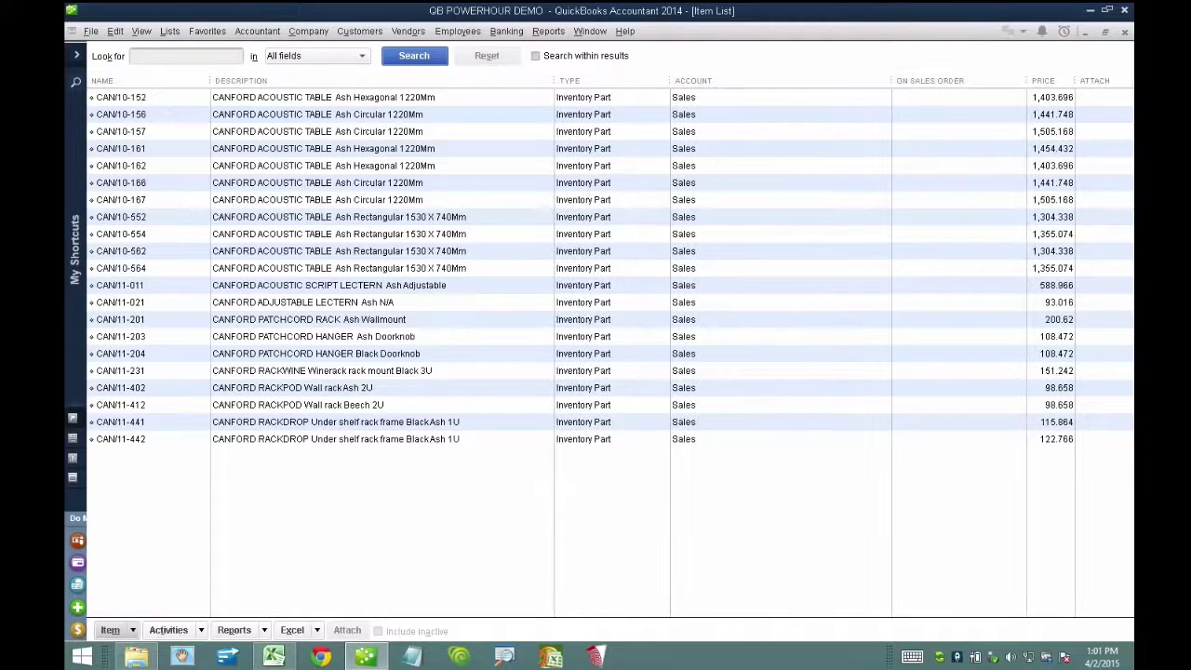
{"action": "left_click_drag", "start_coordinate": [891, 81], "coordinate": [739, 81]}
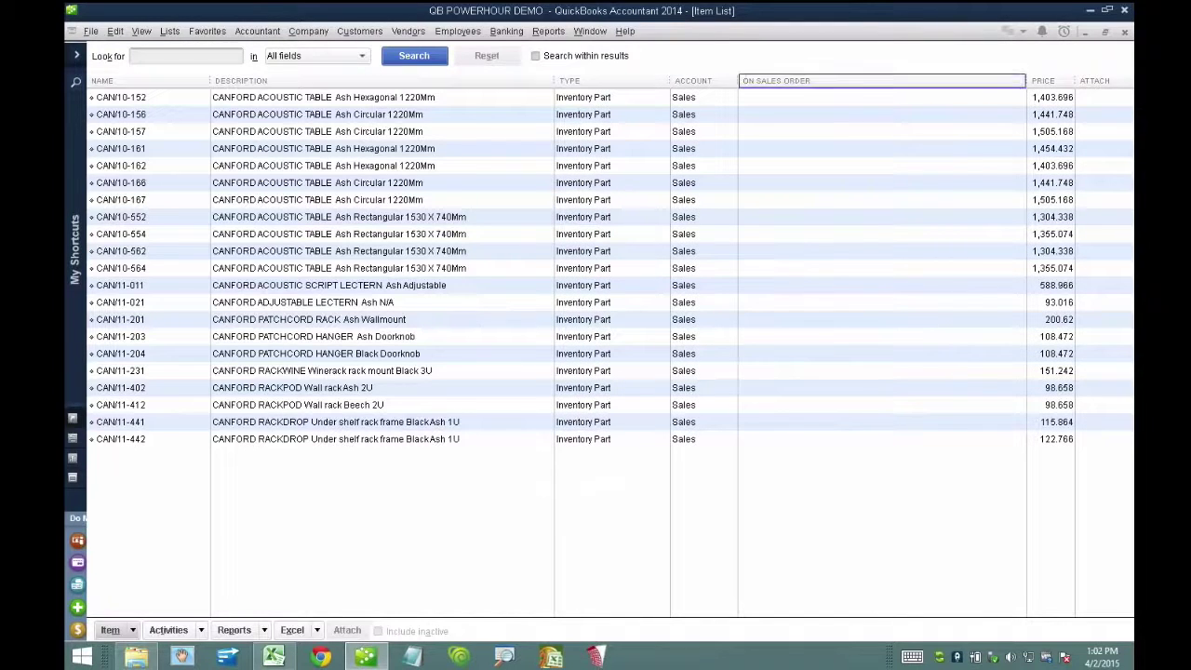
{"action": "left_click_drag", "start_coordinate": [1027, 81], "coordinate": [787, 81]}
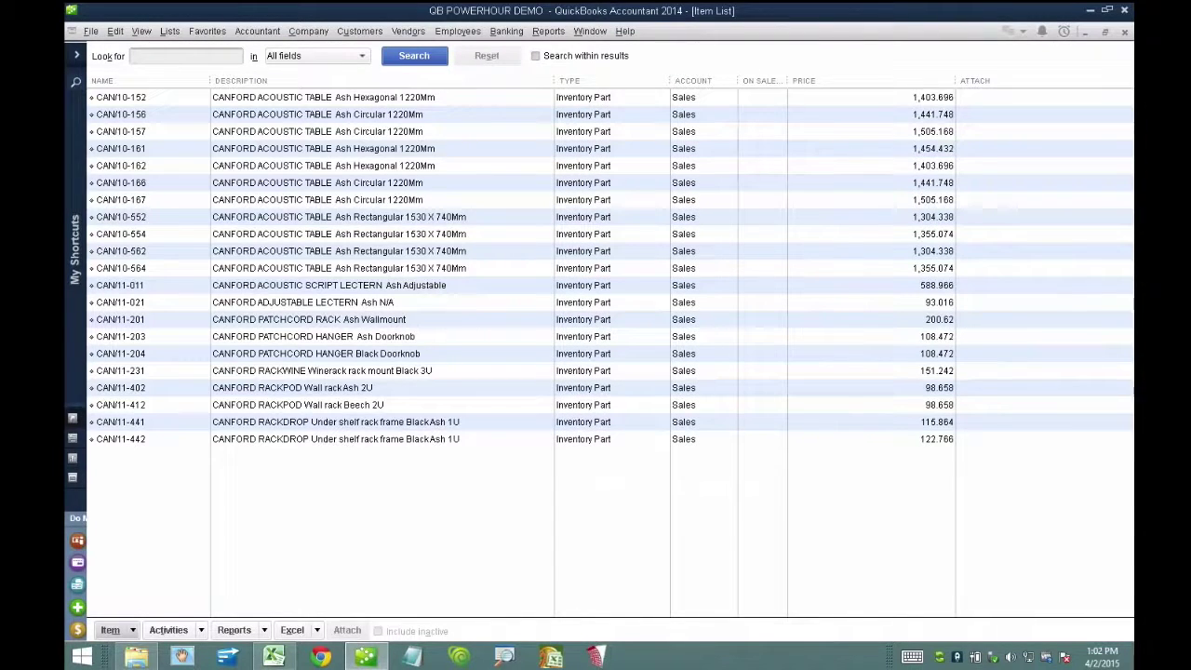
{"action": "left_click", "coordinate": [105, 99]}
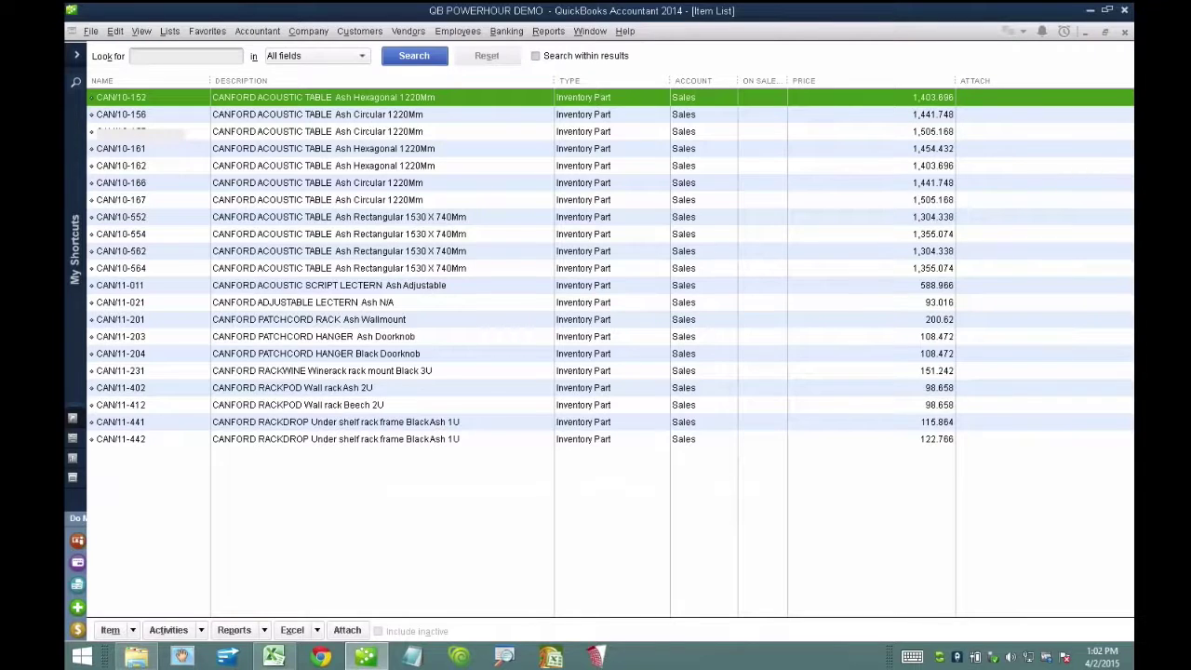
- Open item CAN/10-152 to review its imported details and close it without changes
{"action": "double_click", "coordinate": [104, 98]}
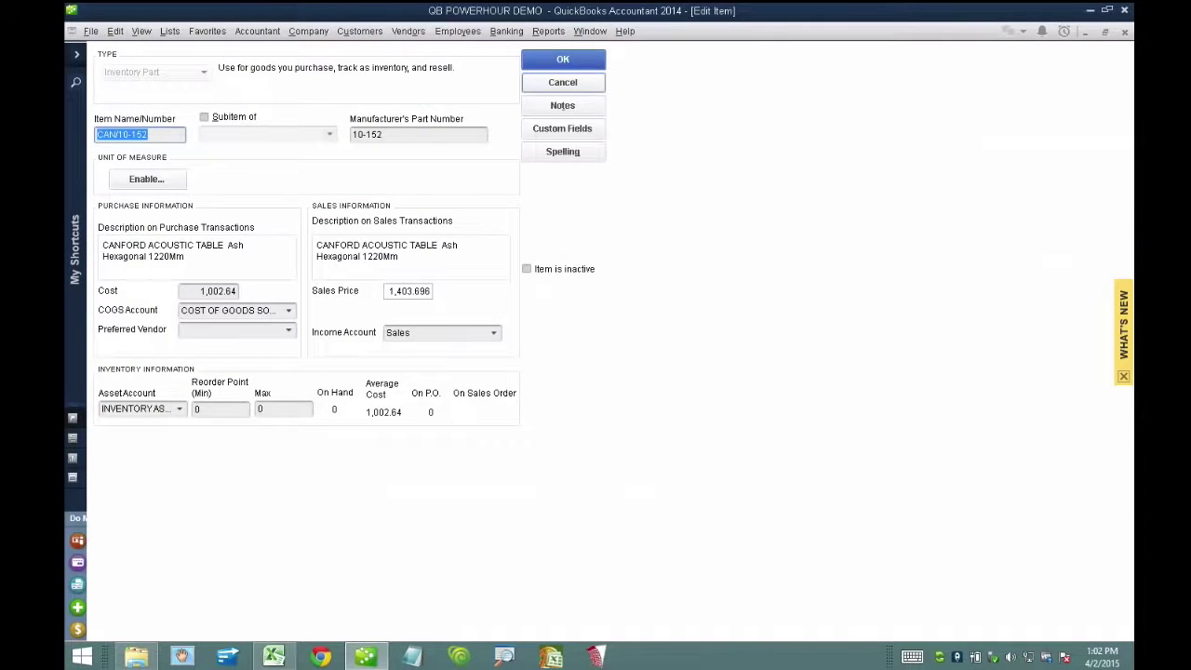
{"action": "left_click", "coordinate": [563, 82]}
{"action": "key", "text": "Escape"}
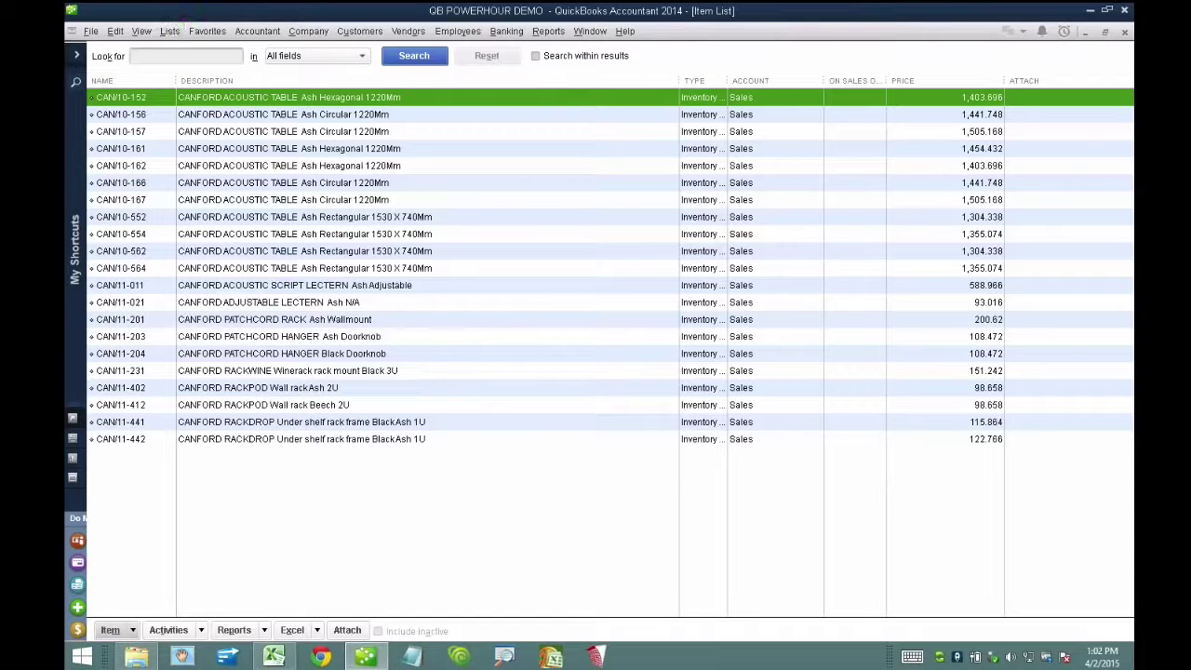
- View all non-inventory items in the Non-Inventory Parts list of Add/Edit Multiple List Entries, then close it
{"action": "left_click", "coordinate": [169, 32]}
{"action": "left_click", "coordinate": [232, 206]}
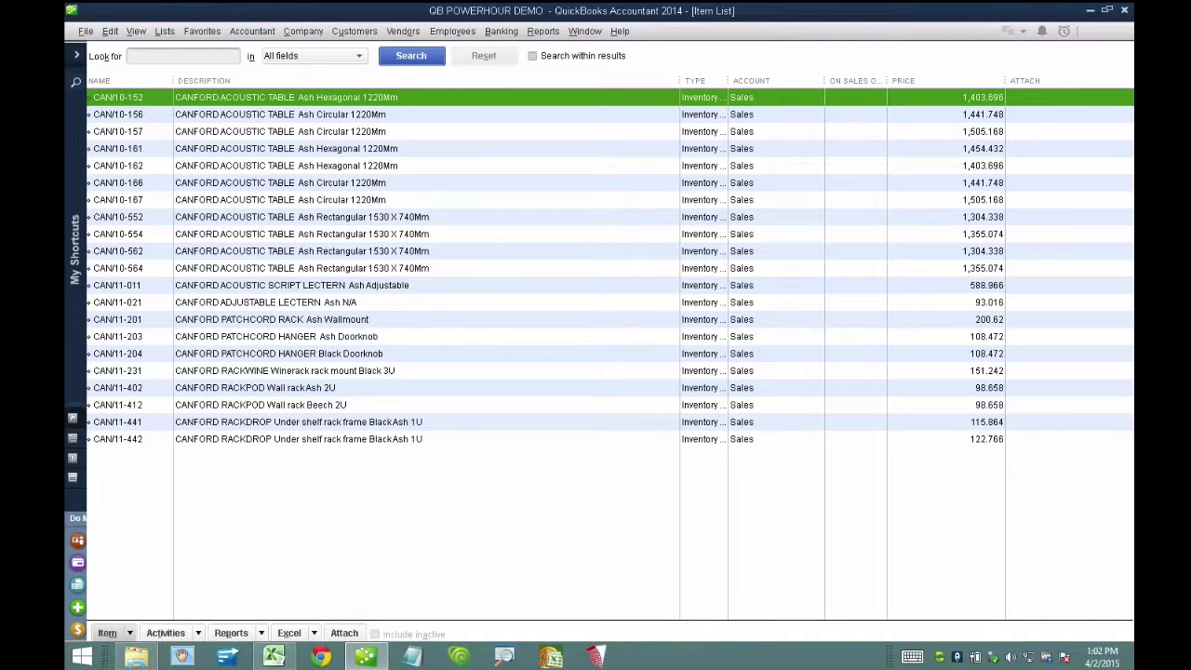
{"action": "left_click", "coordinate": [223, 116]}
{"action": "left_click", "coordinate": [149, 187]}
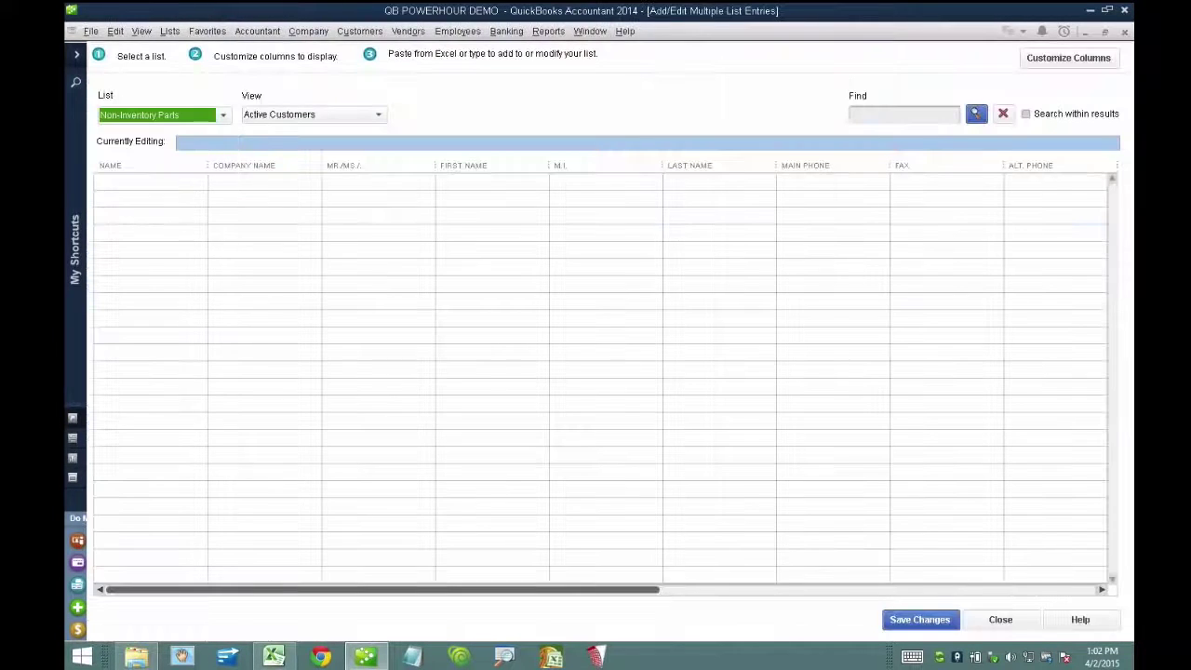
{"action": "left_click", "coordinate": [379, 114]}
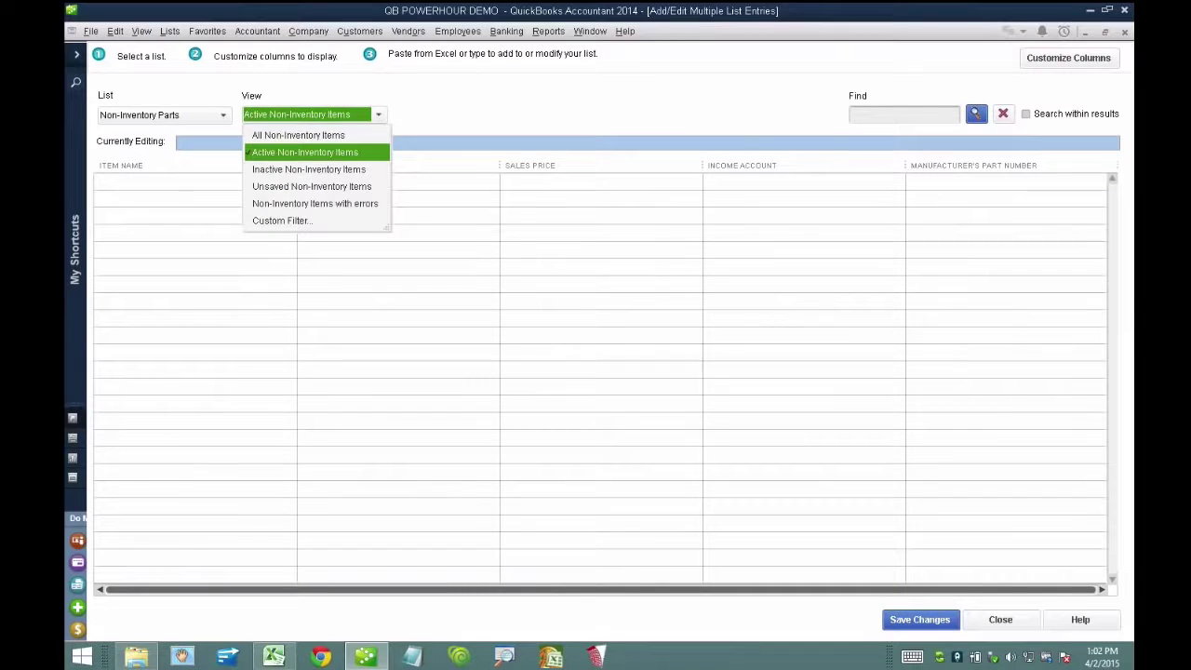
{"action": "left_click", "coordinate": [298, 136]}
{"action": "key", "text": "Return"}
{"action": "key", "text": "Return"}
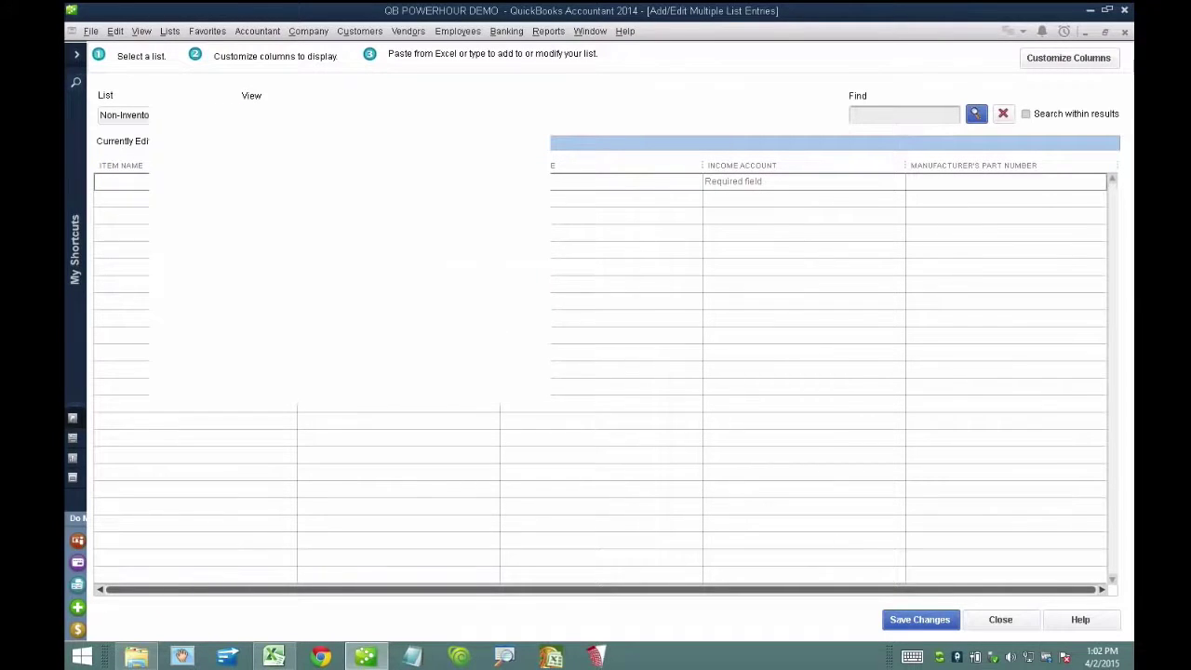
{"action": "key", "text": "Return"}
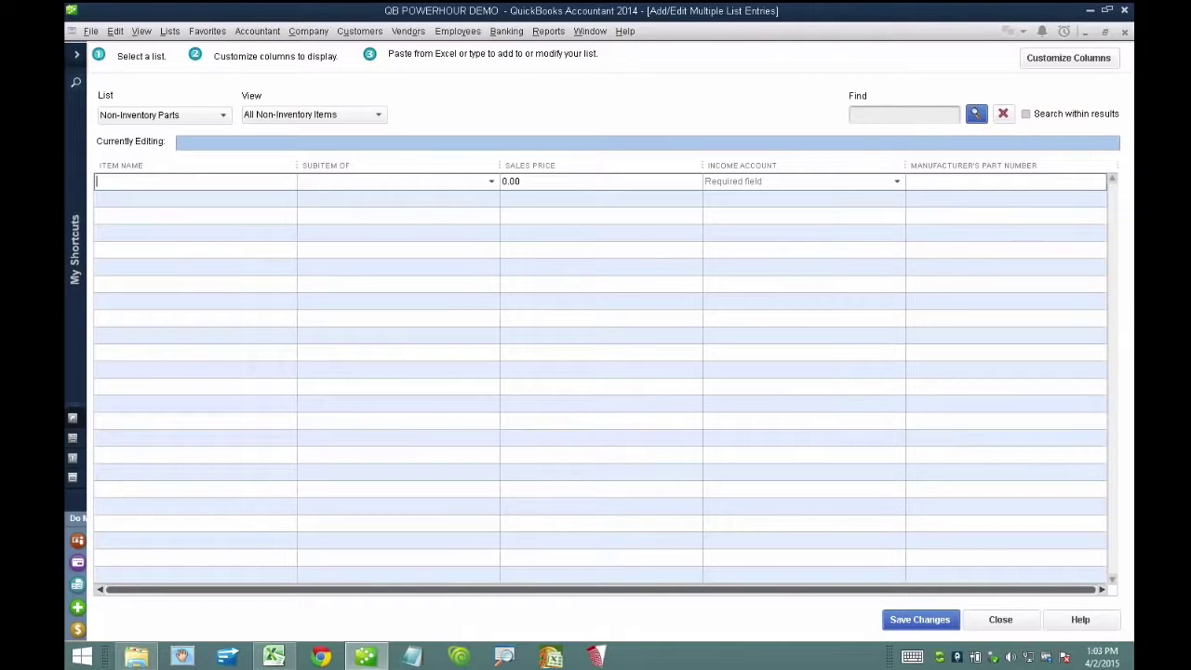
{"action": "key", "text": "Escape"}
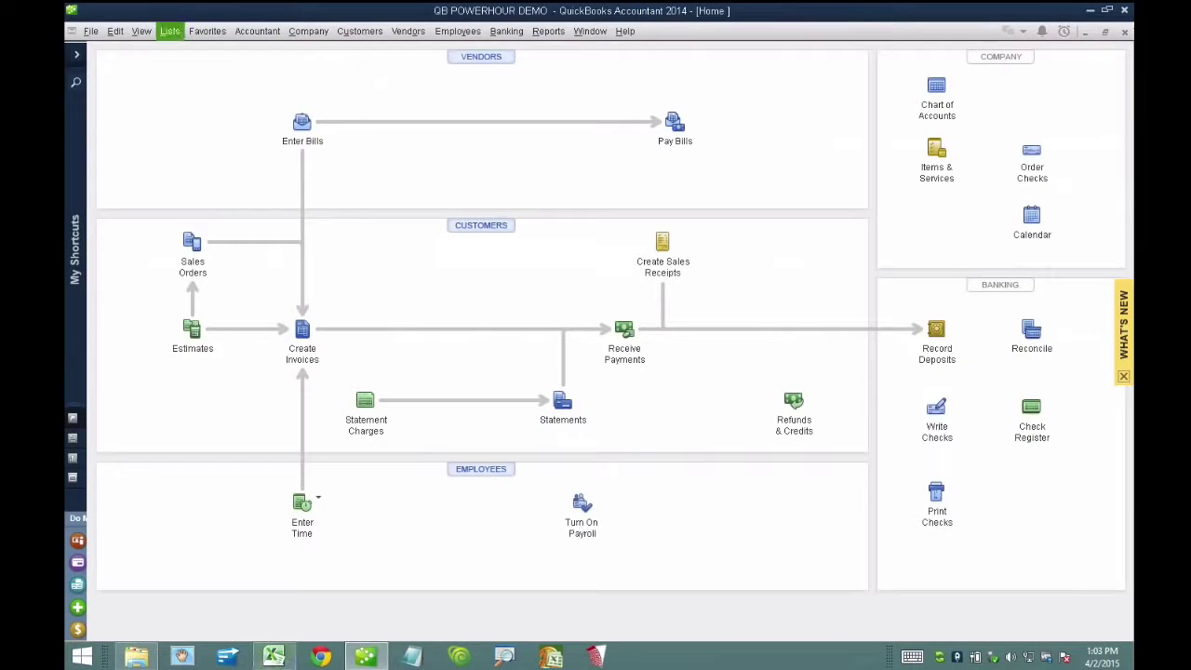
- Reopen the item list and open item CAN/10-152, highlighting its sales price
{"action": "left_click", "coordinate": [169, 31]}
{"action": "left_click", "coordinate": [188, 66]}
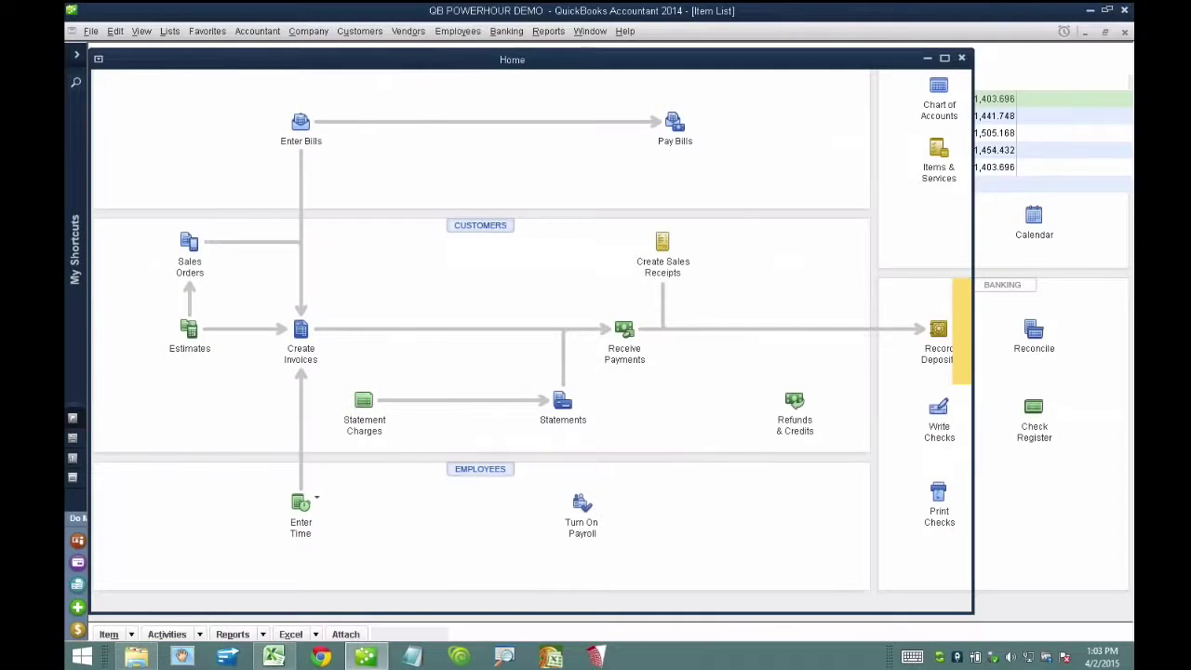
{"action": "key", "text": "Return"}
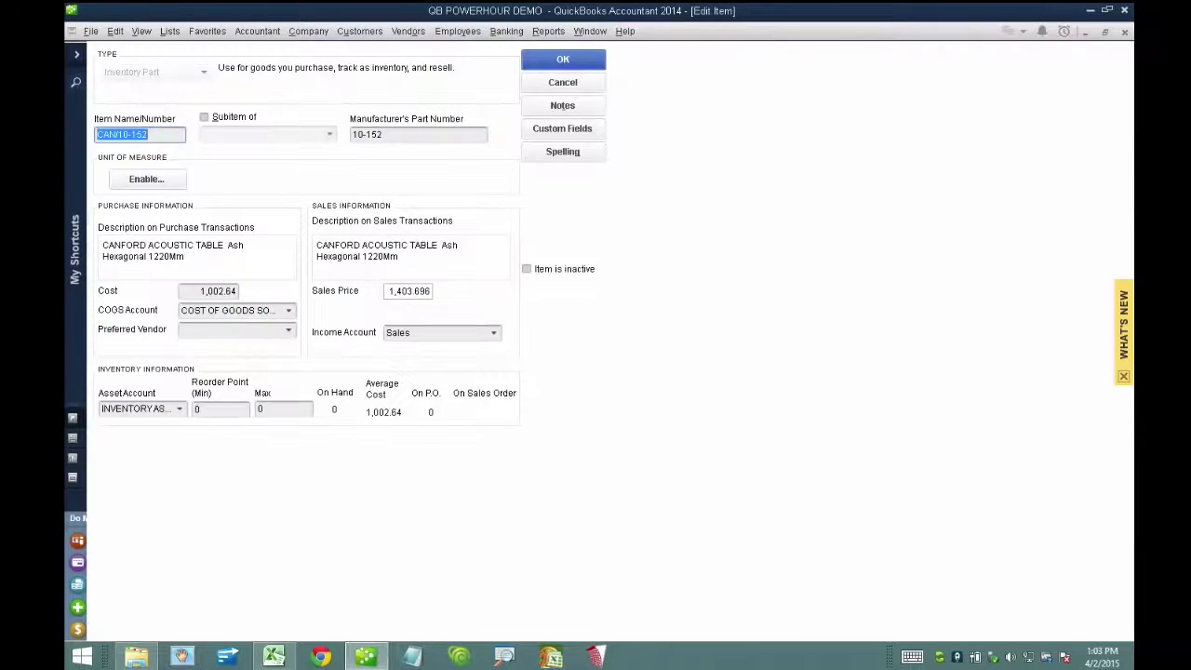
{"action": "double_click", "coordinate": [409, 291]}
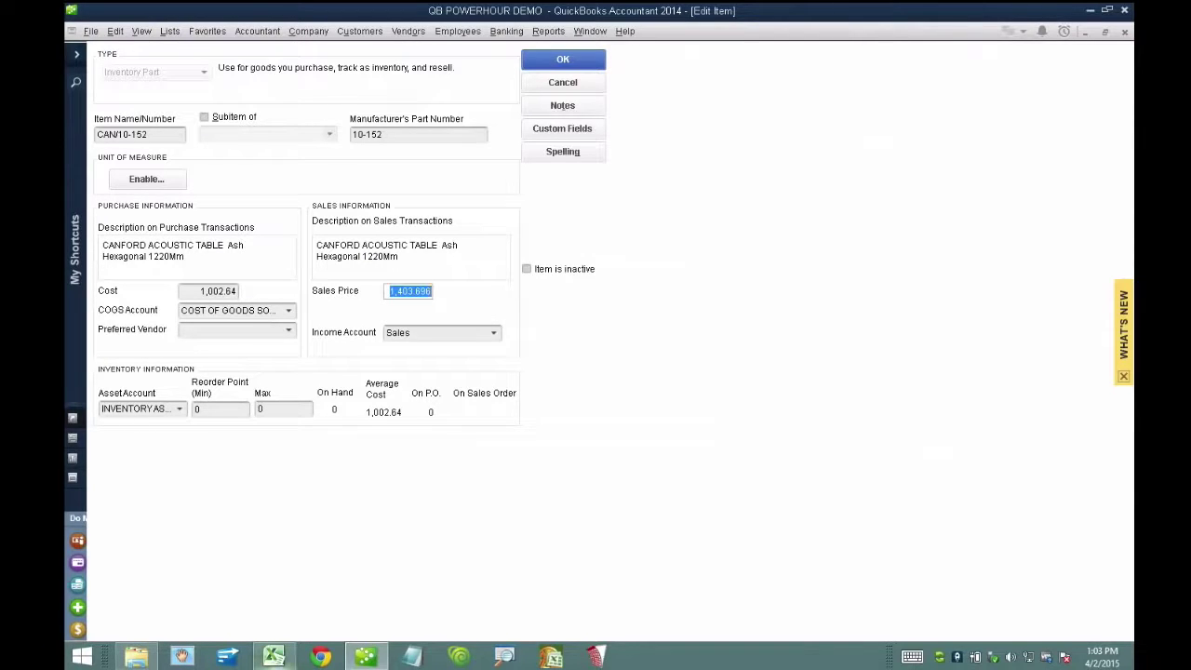
- Switch to ERROR.csv in Excel and check the price in cell I2, keeping the file open
{"action": "mouse_move", "coordinate": [273, 657]}
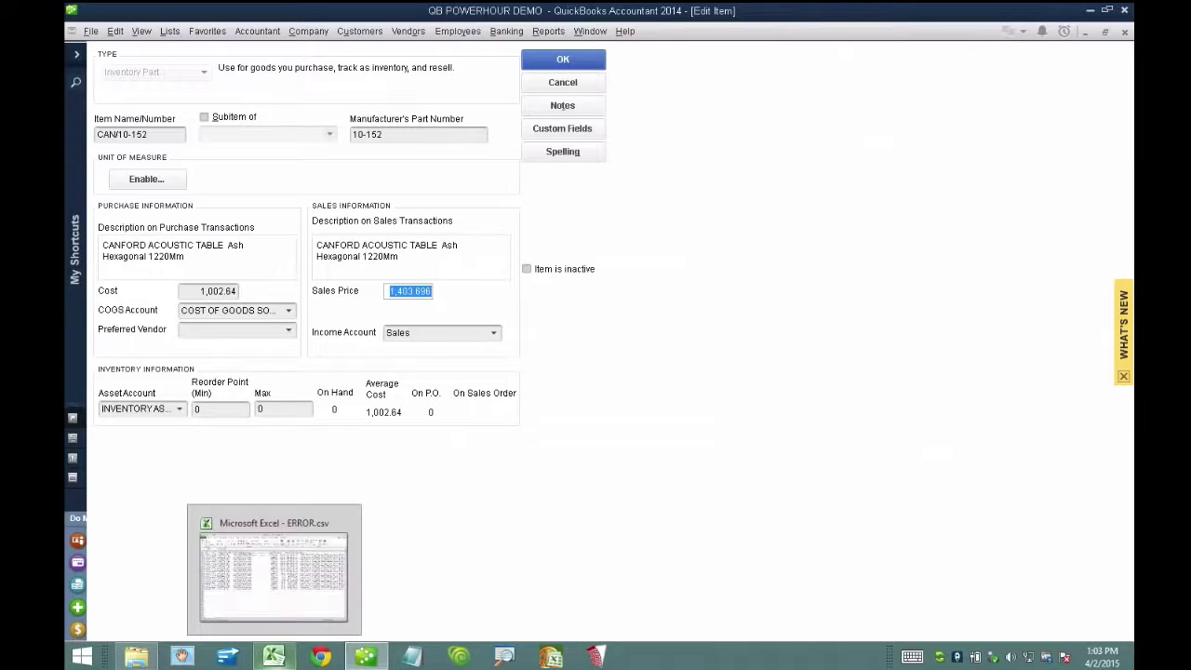
{"action": "left_click", "coordinate": [273, 657]}
{"action": "left_click", "coordinate": [467, 229]}
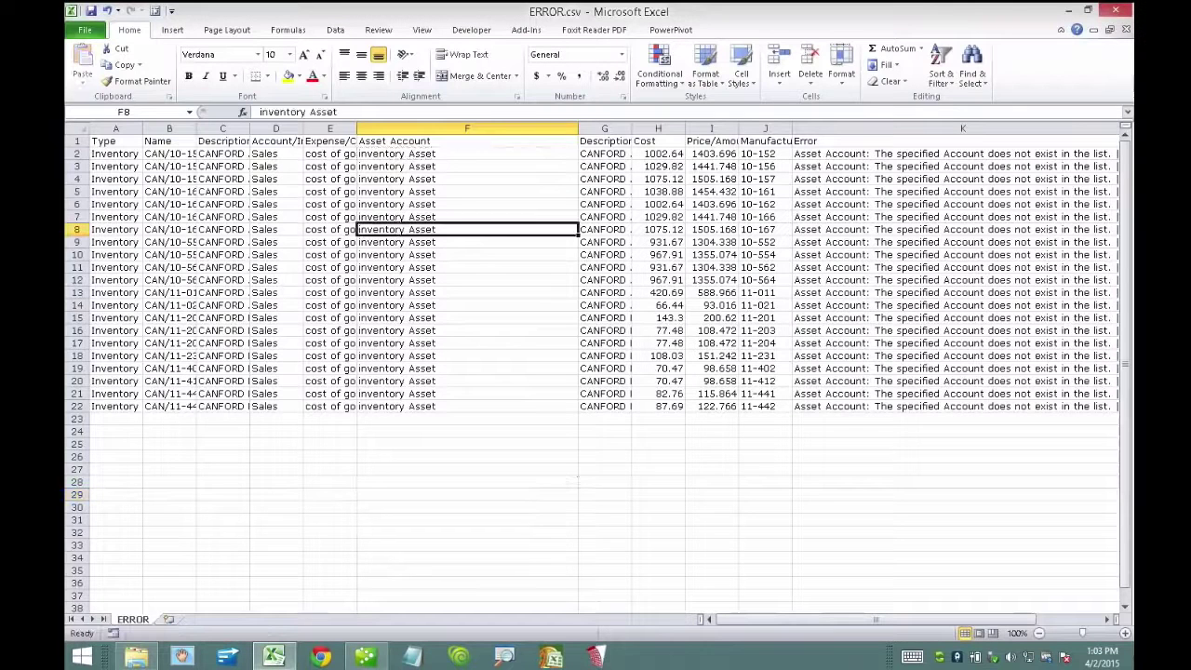
{"action": "left_click", "coordinate": [712, 153]}
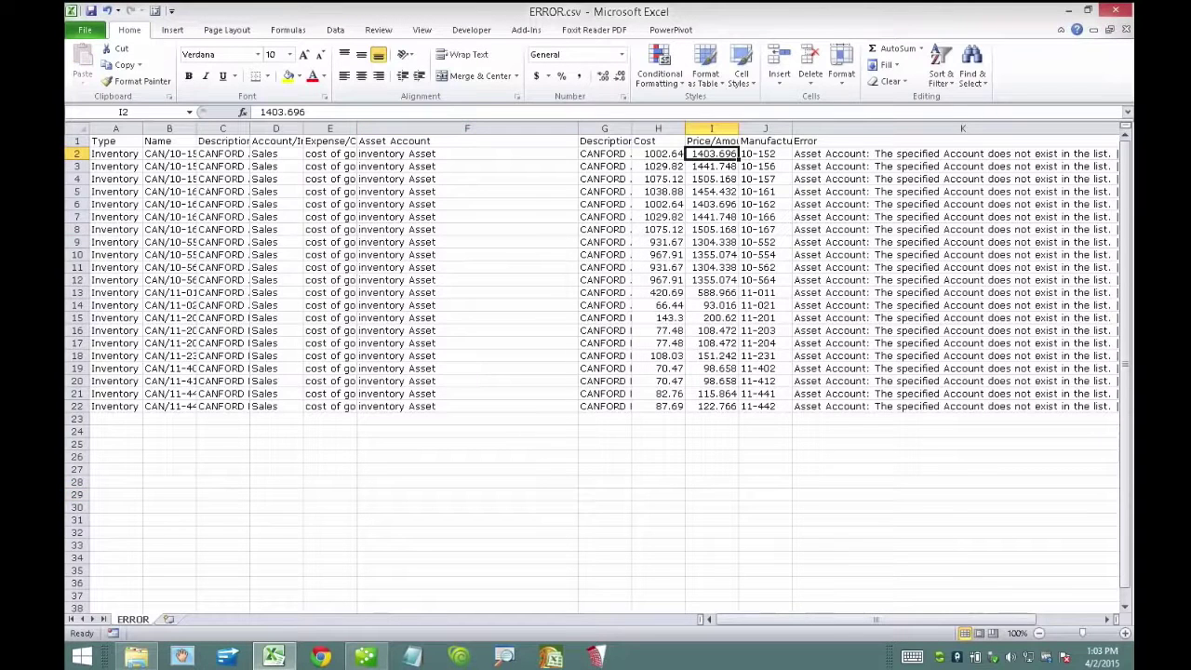
{"action": "left_click", "coordinate": [1115, 11]}
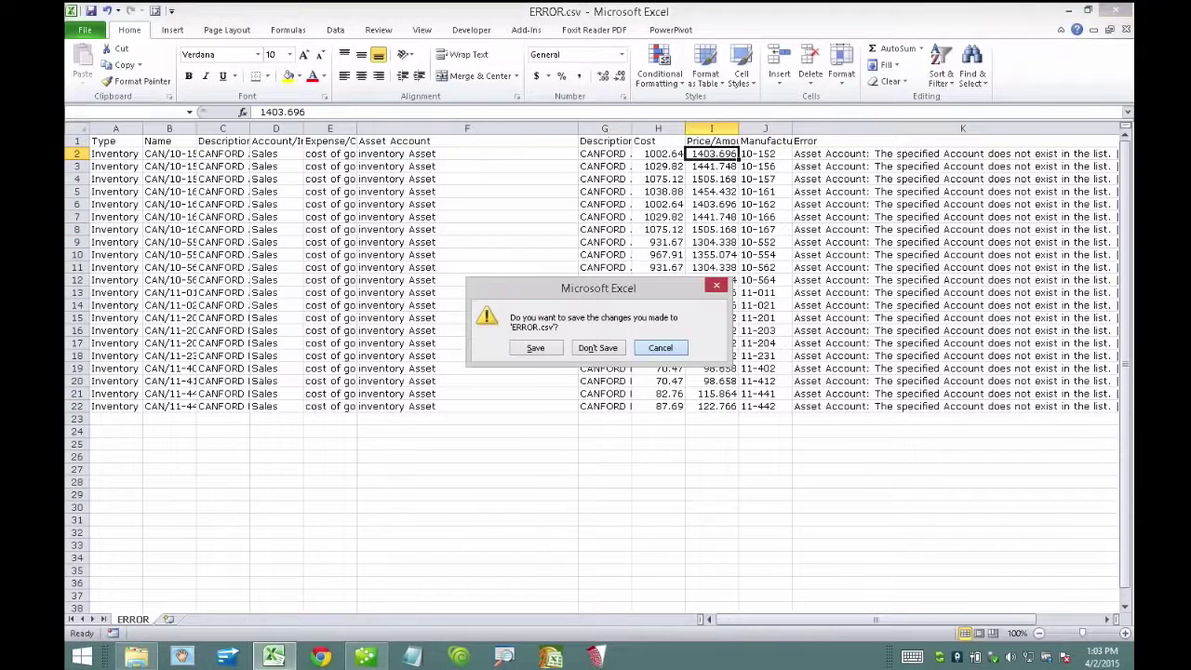
{"action": "key", "text": "Escape"}
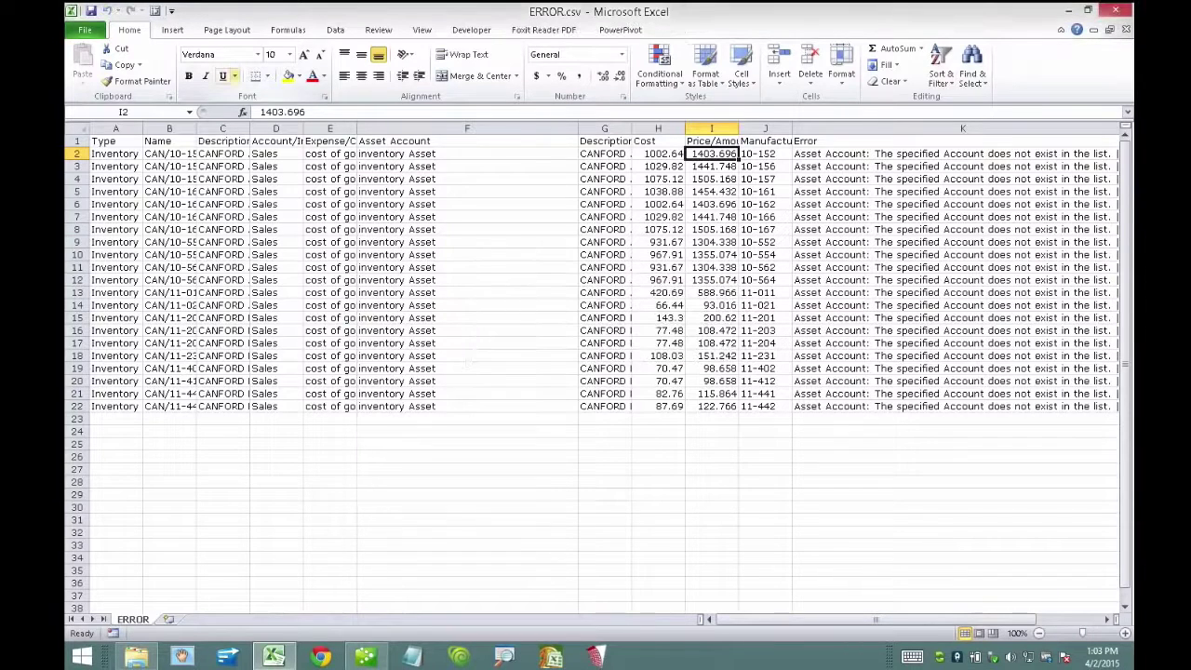
- Open the Item List.xlsx workbook from the Desktop in Excel
{"action": "key", "text": "alt+f"}
{"action": "key", "text": "o"}
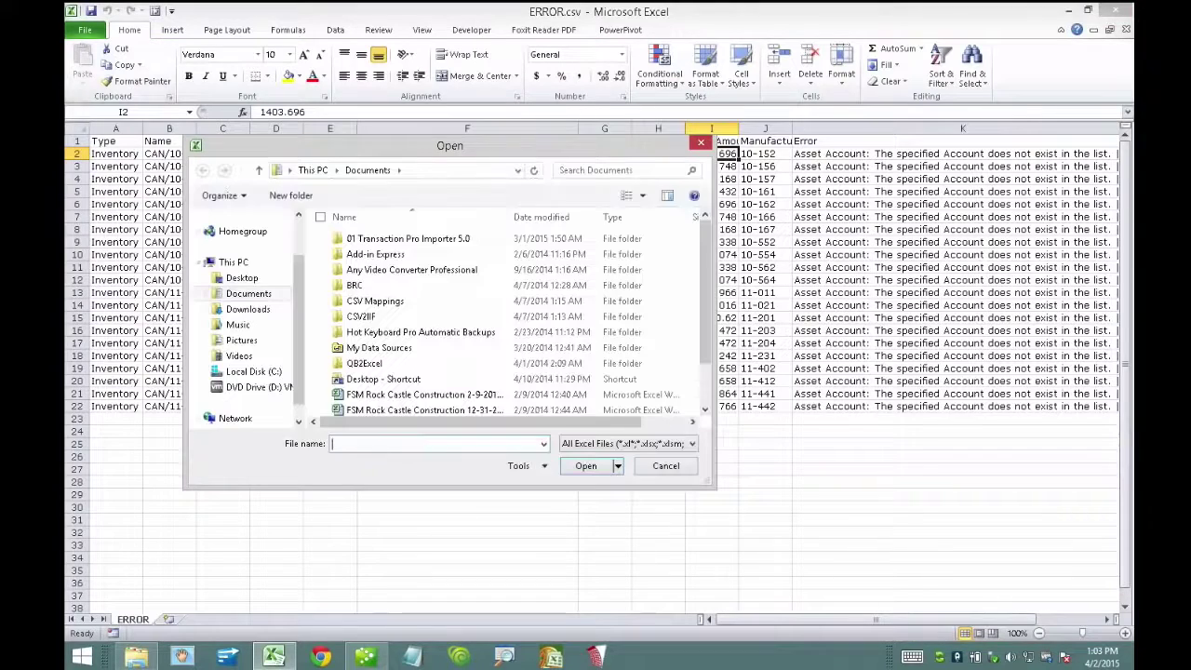
{"action": "left_click", "coordinate": [242, 278]}
{"action": "left_click_drag", "start_coordinate": [704, 266], "coordinate": [705, 360]}
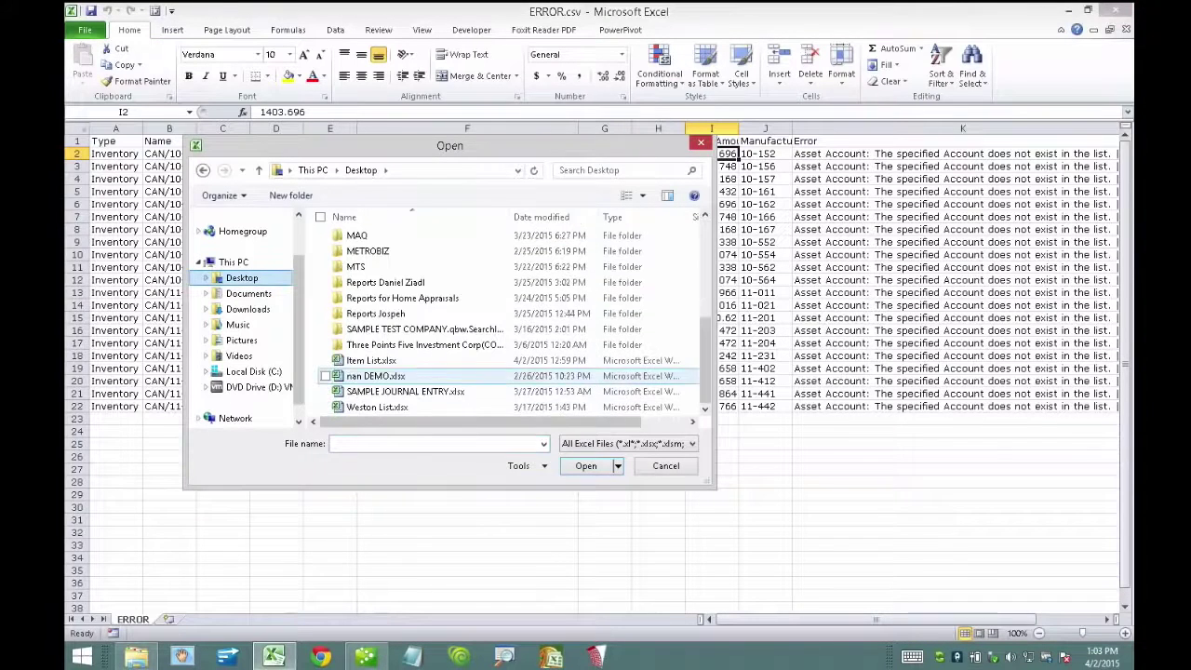
{"action": "double_click", "coordinate": [372, 360]}
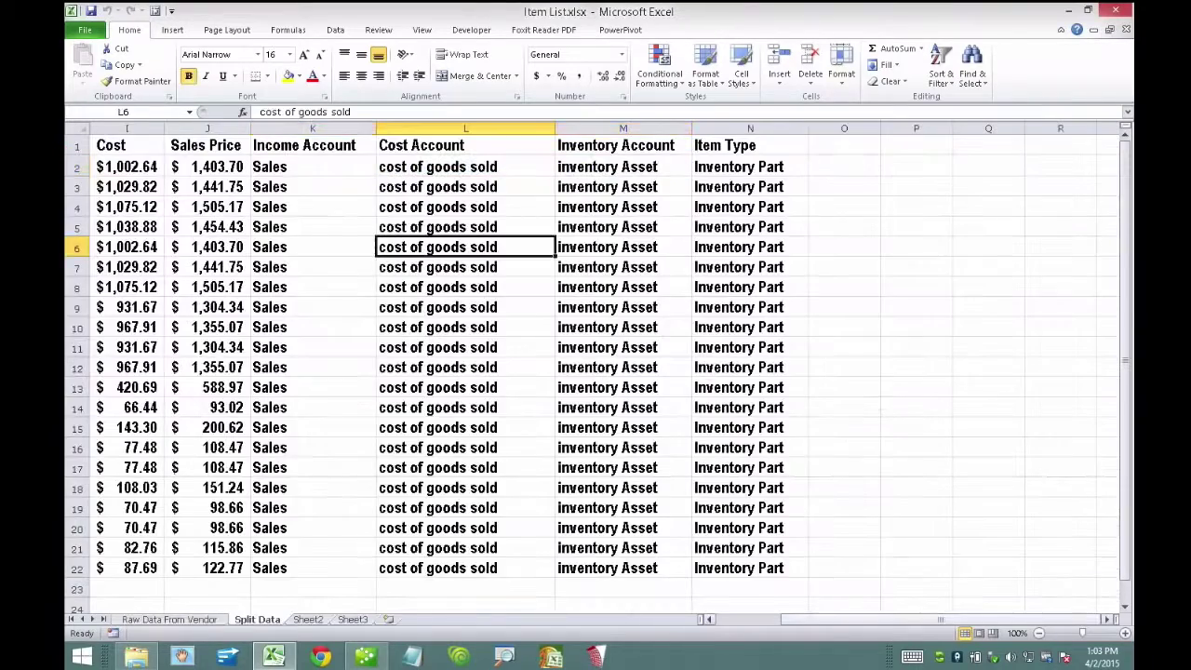
- Set the Sales Price formula in J2 of the Split Data sheet to =I2*1.5 and fill it down to row 22
{"action": "left_click_drag", "start_coordinate": [940, 619], "coordinate": [893, 619]}
{"action": "left_click", "coordinate": [207, 167]}
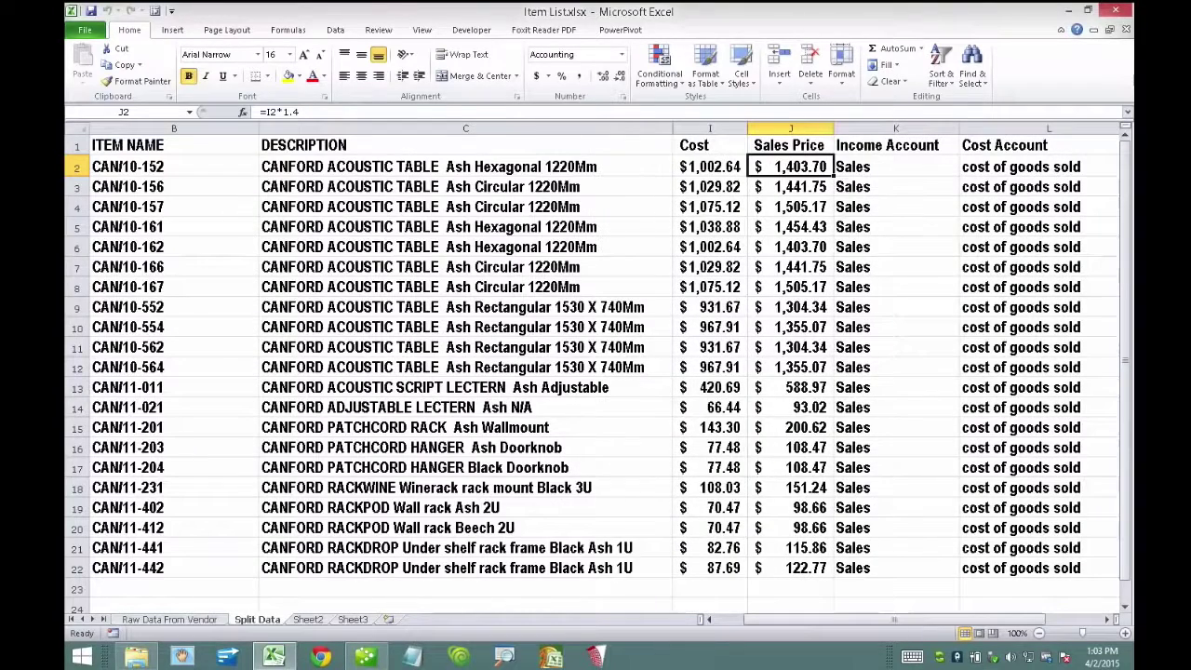
{"action": "type", "text": "="}
{"action": "key", "text": "Left"}
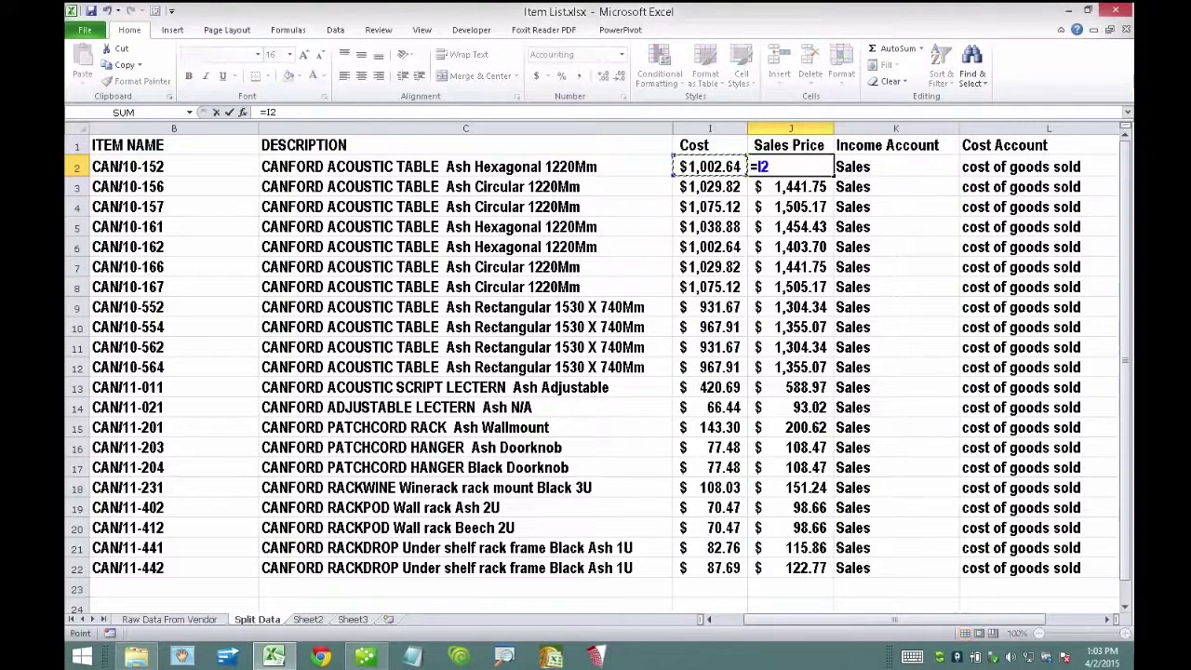
{"action": "type", "text": "*1.5"}
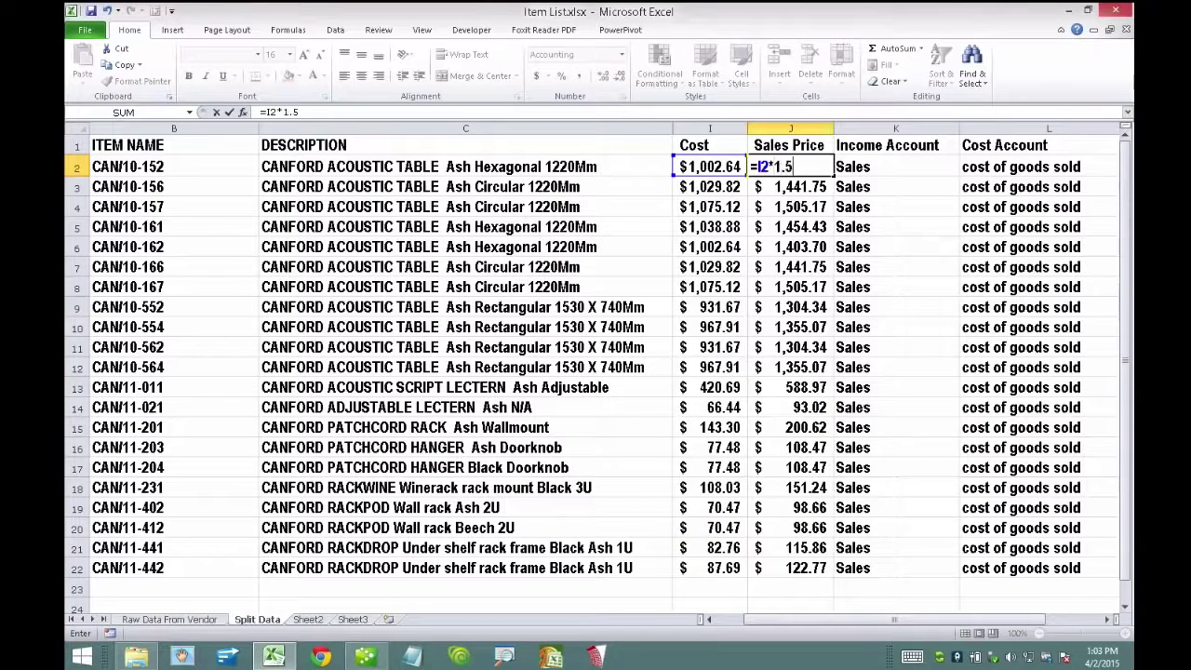
{"action": "key", "text": "ctrl+Return"}
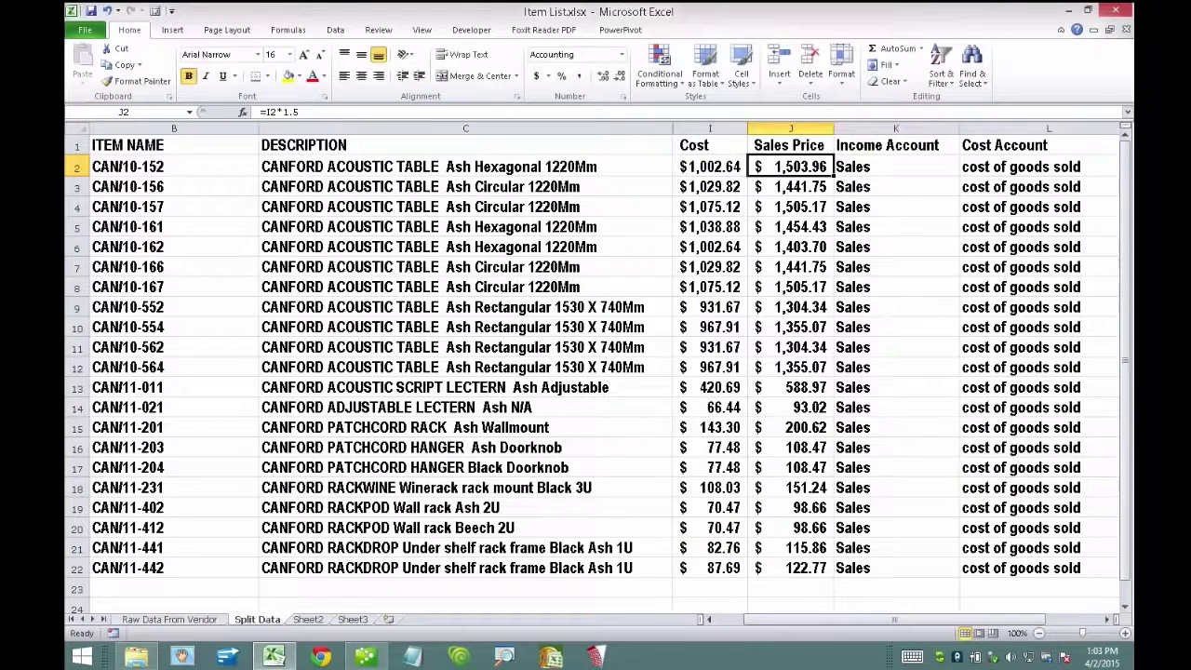
{"action": "double_click", "coordinate": [835, 176]}
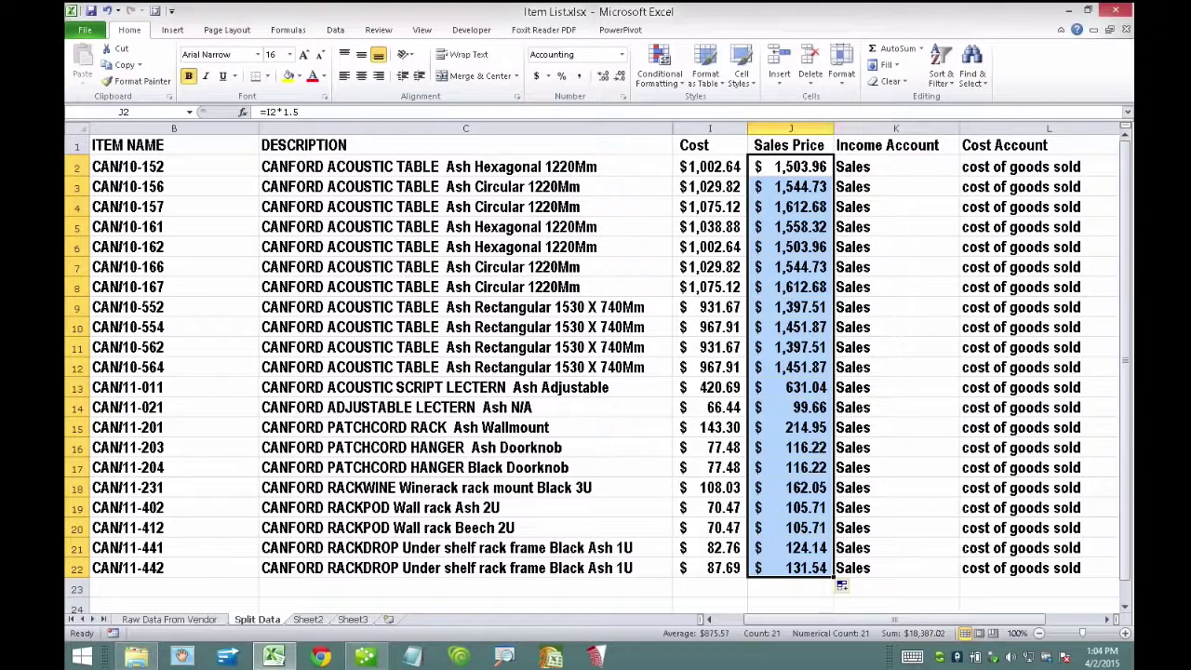
- Switch to QuickBooks, close item CAN/10-152 and start an advanced Excel import, declining the Add/Edit Multiple List Entries suggestion
{"action": "left_click", "coordinate": [365, 656]}
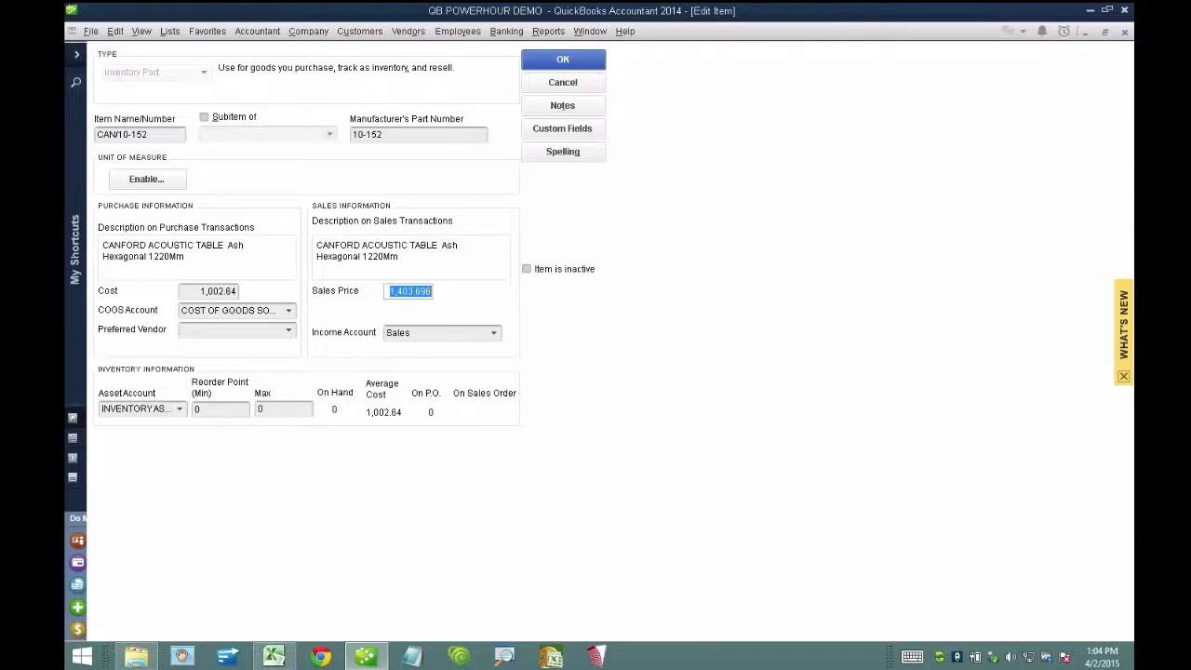
{"action": "key", "text": "Escape"}
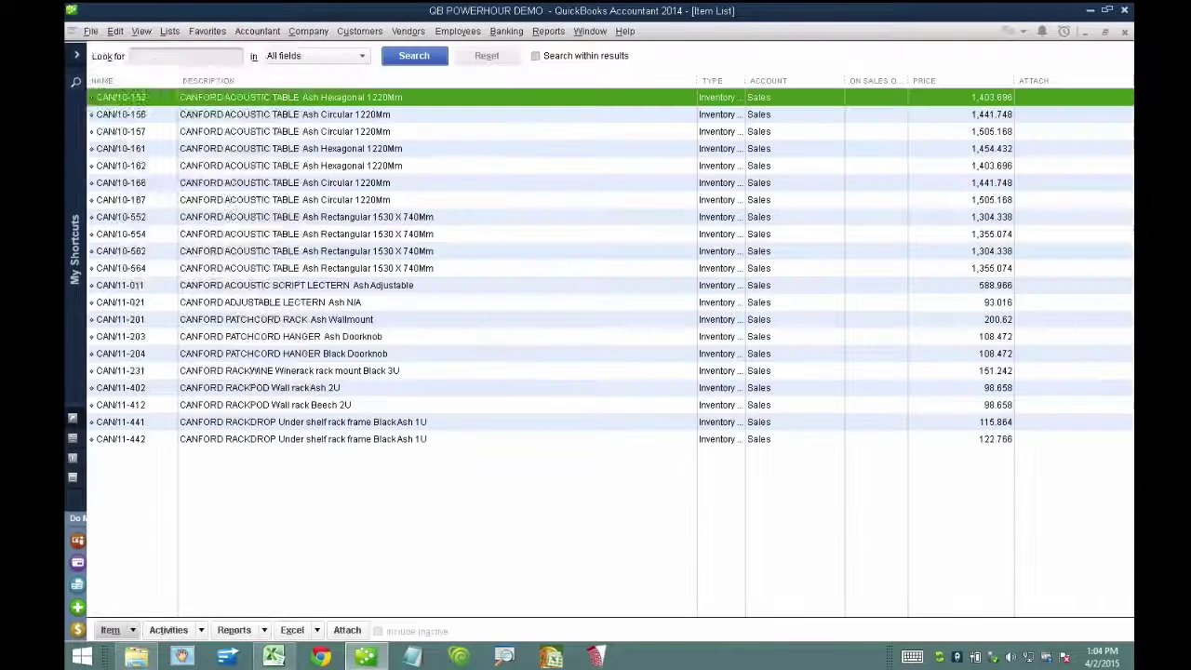
{"action": "left_click", "coordinate": [90, 32]}
{"action": "mouse_move", "coordinate": [110, 192]}
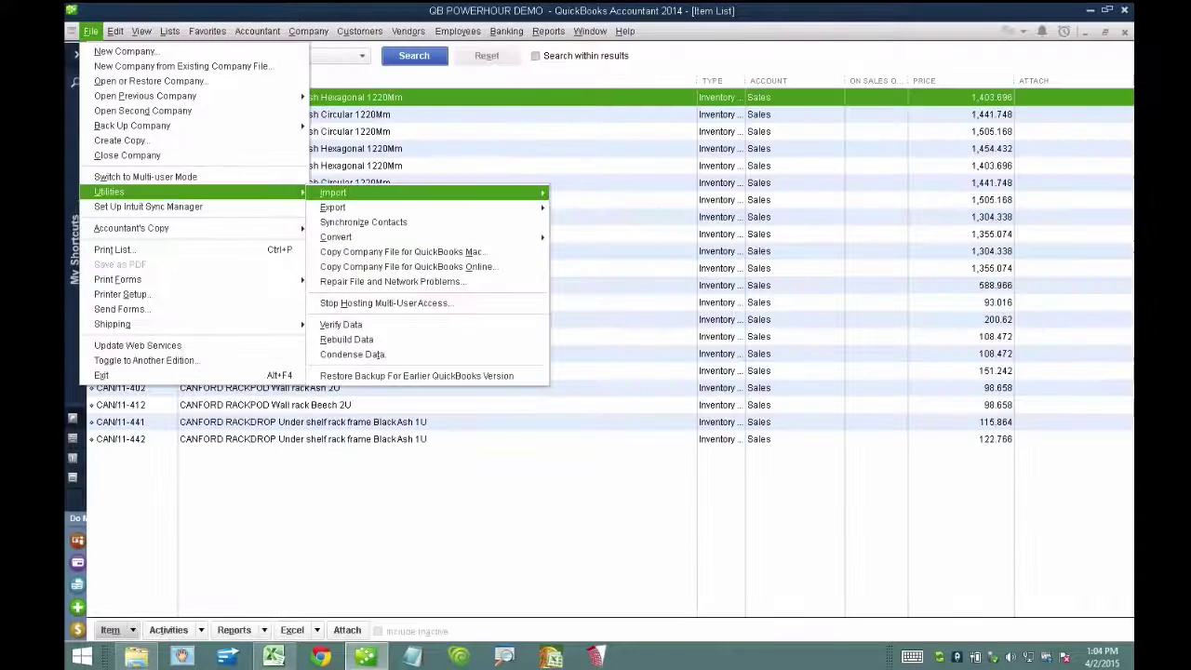
{"action": "mouse_move", "coordinate": [334, 192]}
{"action": "left_click", "coordinate": [585, 193]}
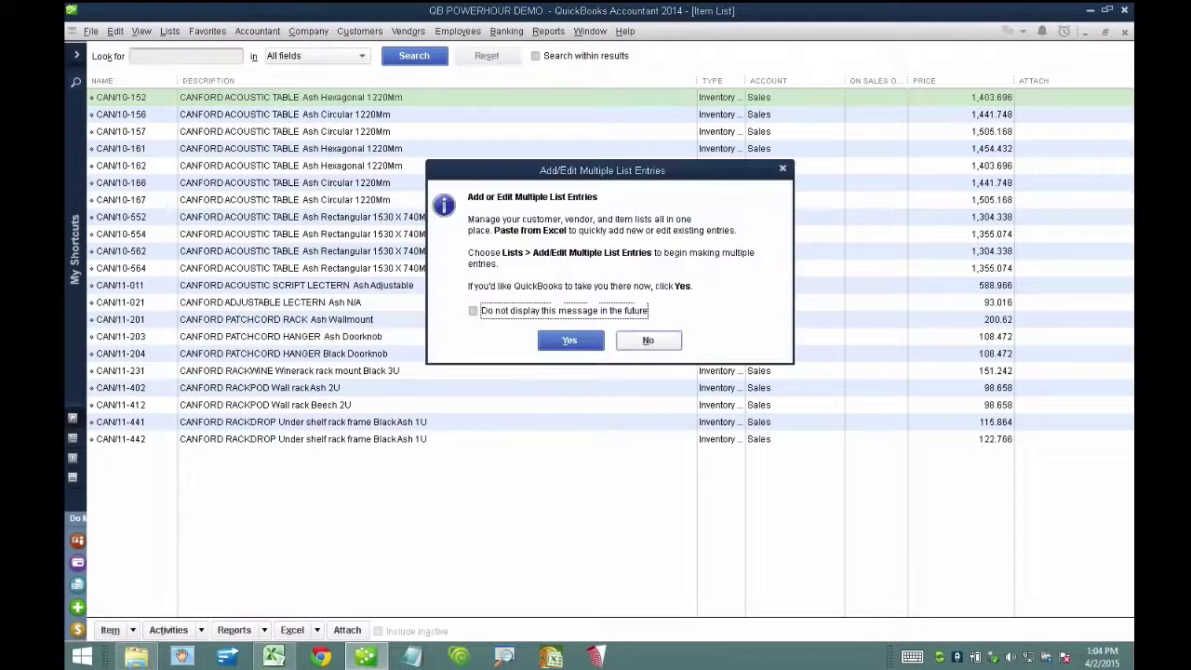
{"action": "left_click", "coordinate": [646, 340]}
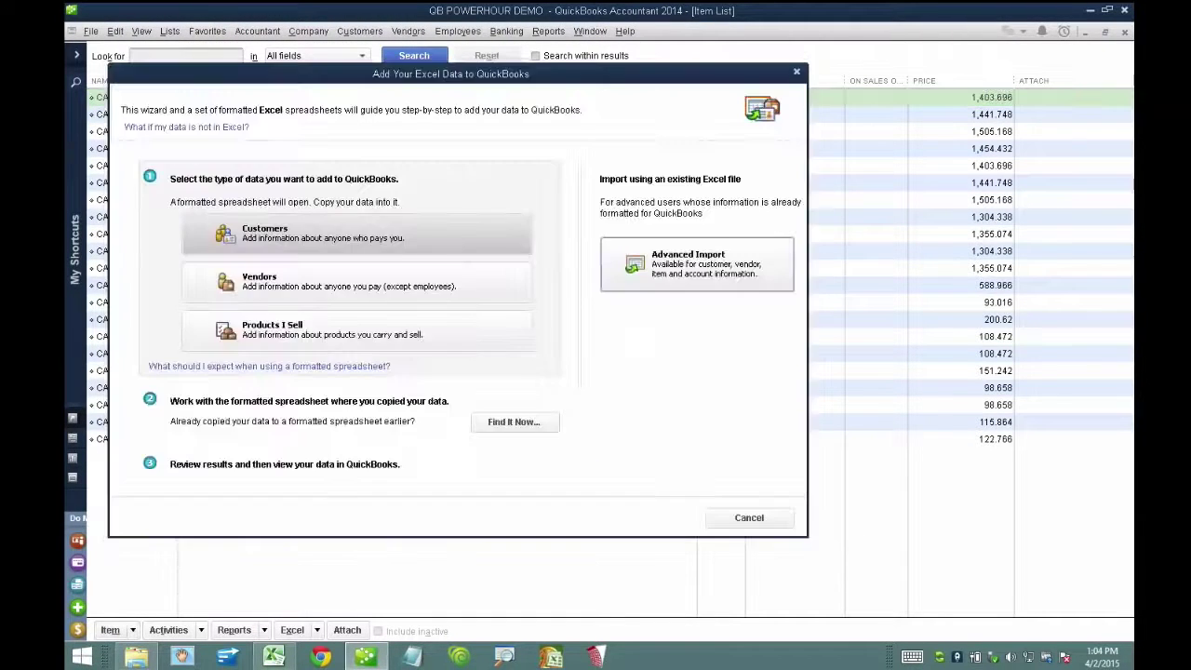
{"action": "left_click", "coordinate": [697, 262]}
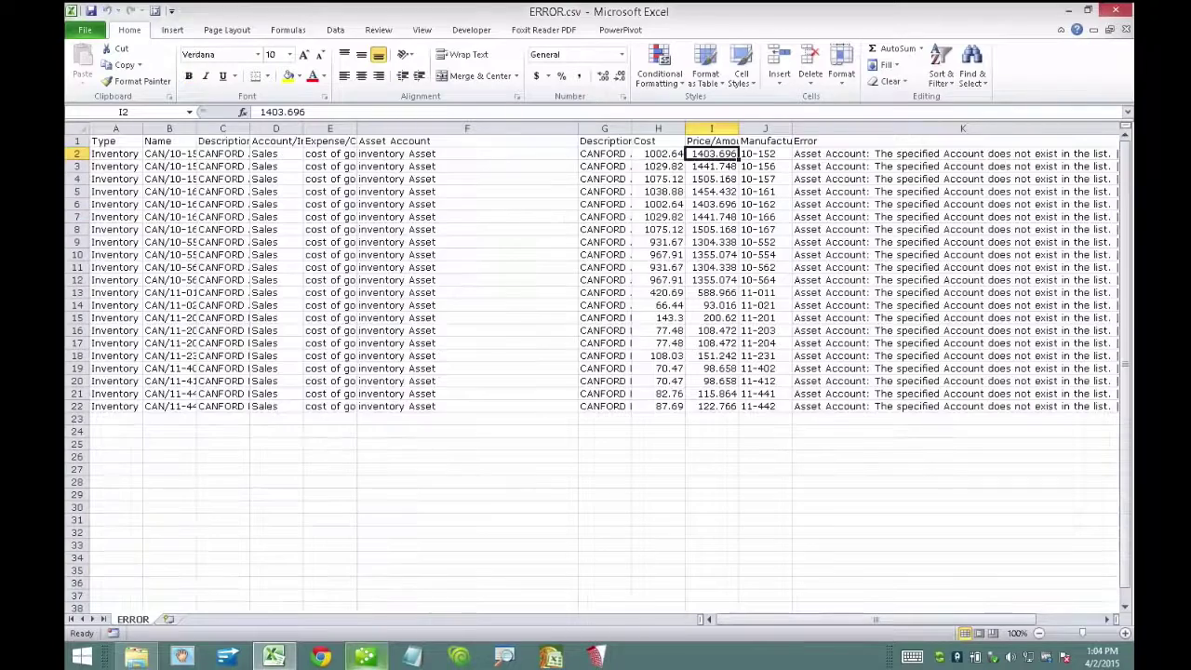
- Import Item List.xlsx from the Desktop using its Split Data sheet and the NEW ITEM LIST mapping
{"action": "key", "text": "alt+Tab"}
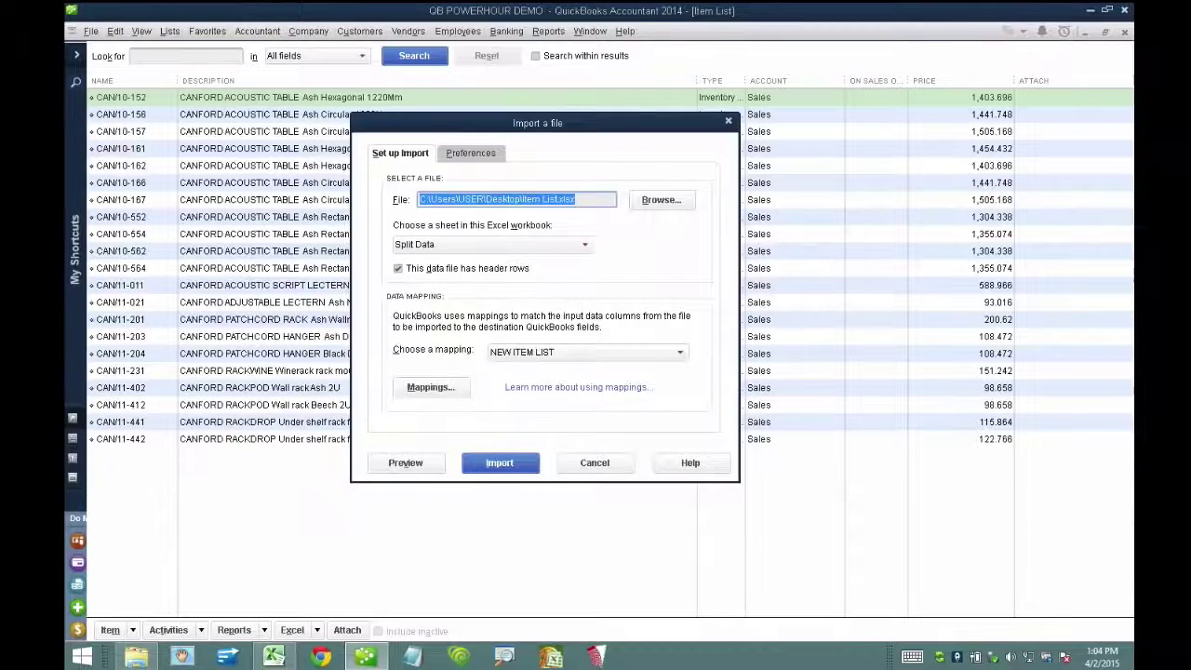
{"action": "key", "text": "Tab"}
{"action": "key", "text": "Return"}
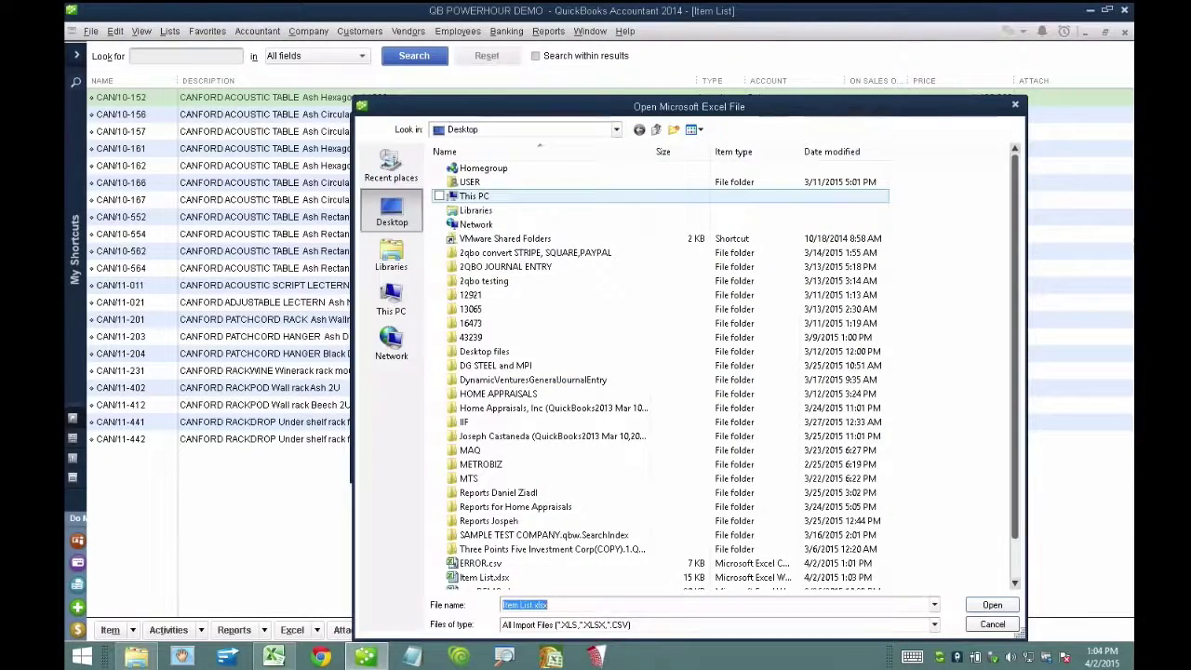
{"action": "key", "text": "Return"}
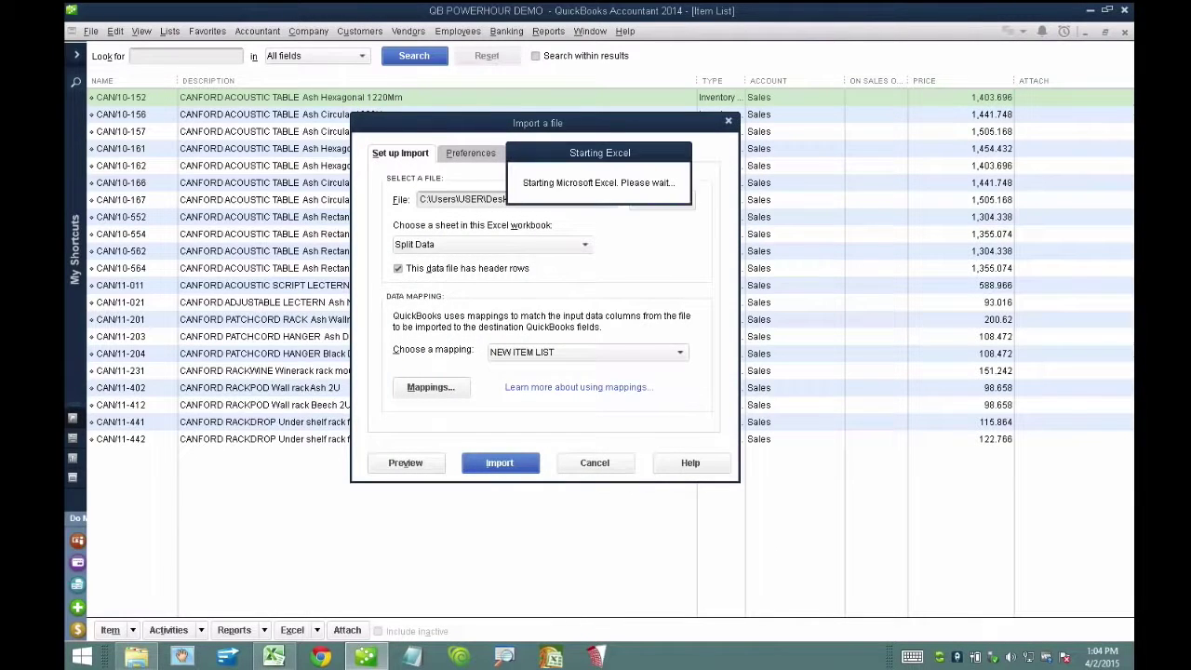
{"action": "left_click", "coordinate": [586, 244]}
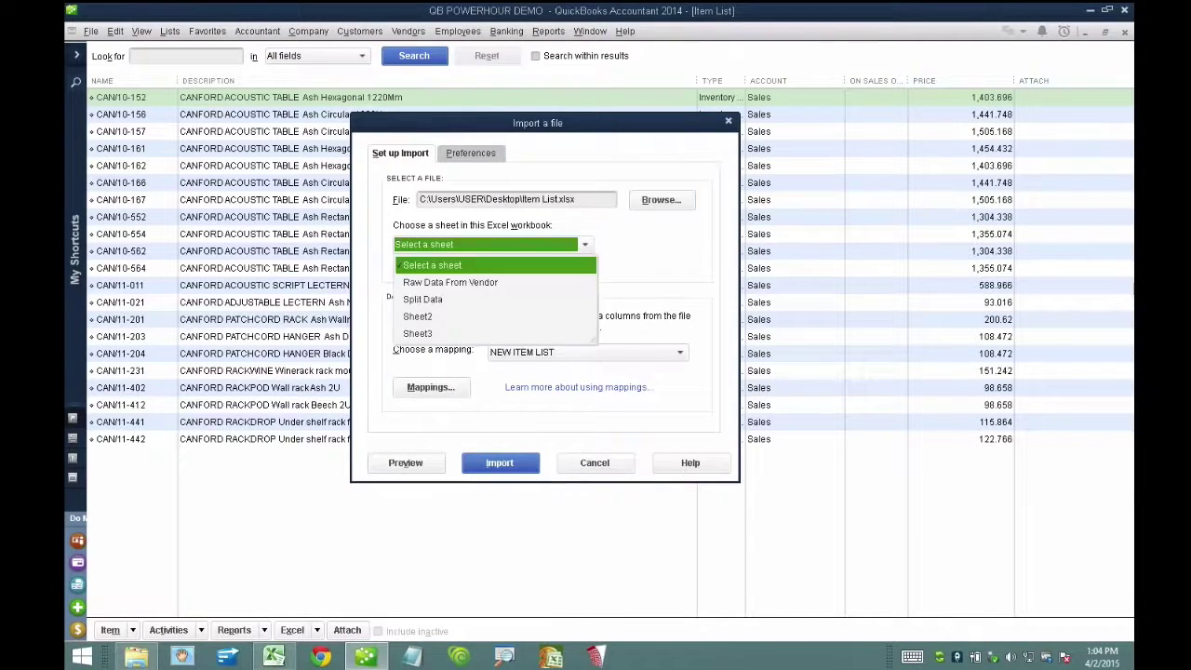
{"action": "left_click", "coordinate": [423, 300]}
{"action": "key", "text": "Return"}
{"action": "key", "text": "Return"}
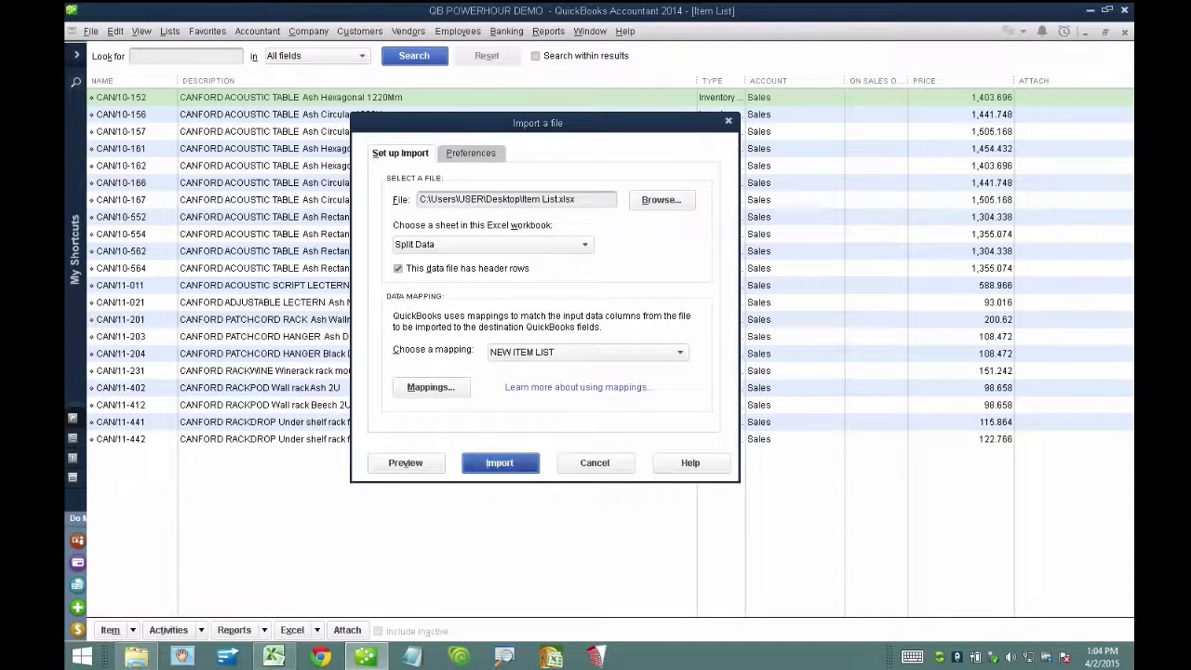
{"action": "key", "text": "Return"}
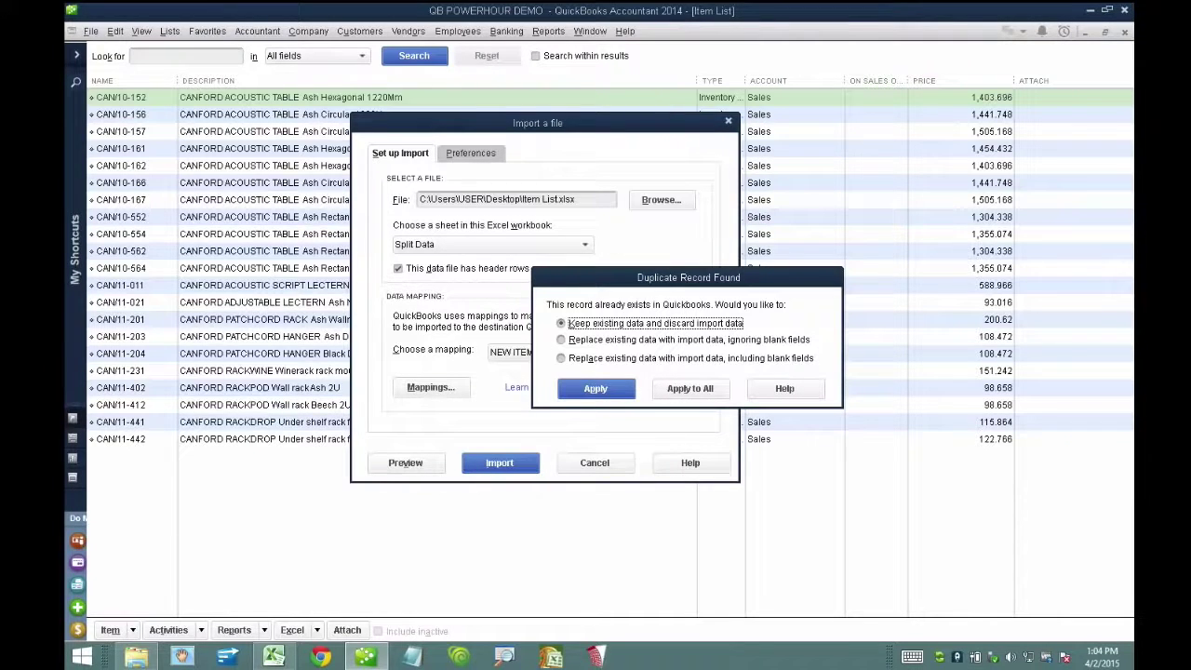
- Replace existing data with import data for all duplicate records, ignoring blank fields, and open item CAN/10-152 to check its price
{"action": "left_click", "coordinate": [605, 337]}
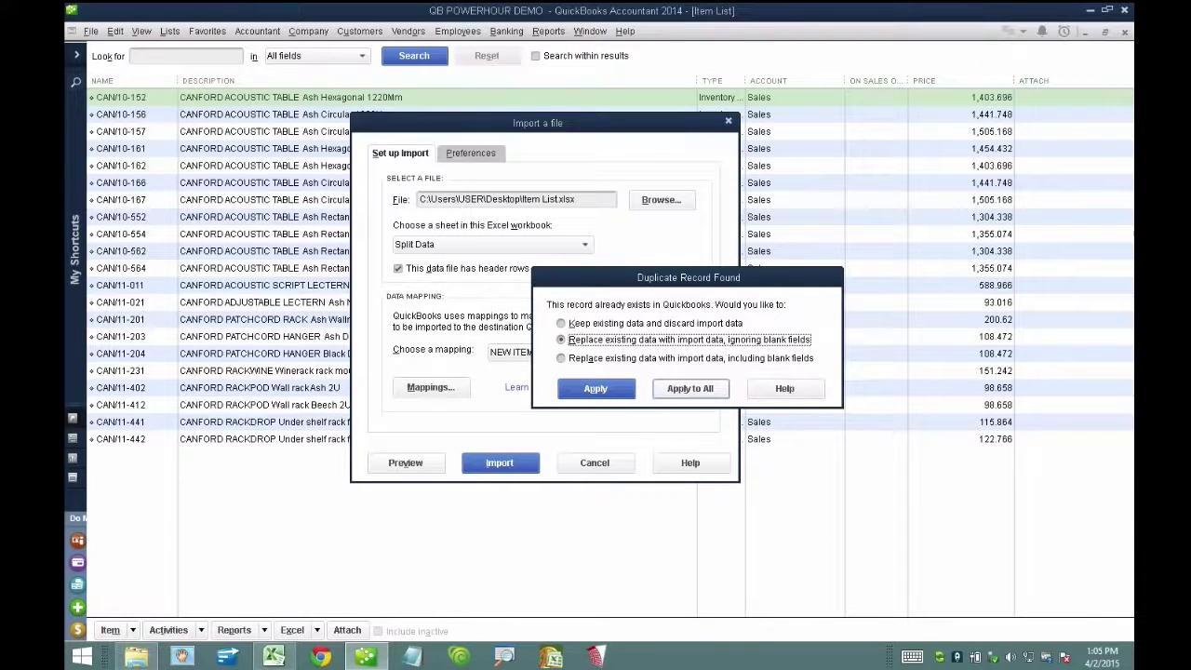
{"action": "left_click", "coordinate": [690, 388]}
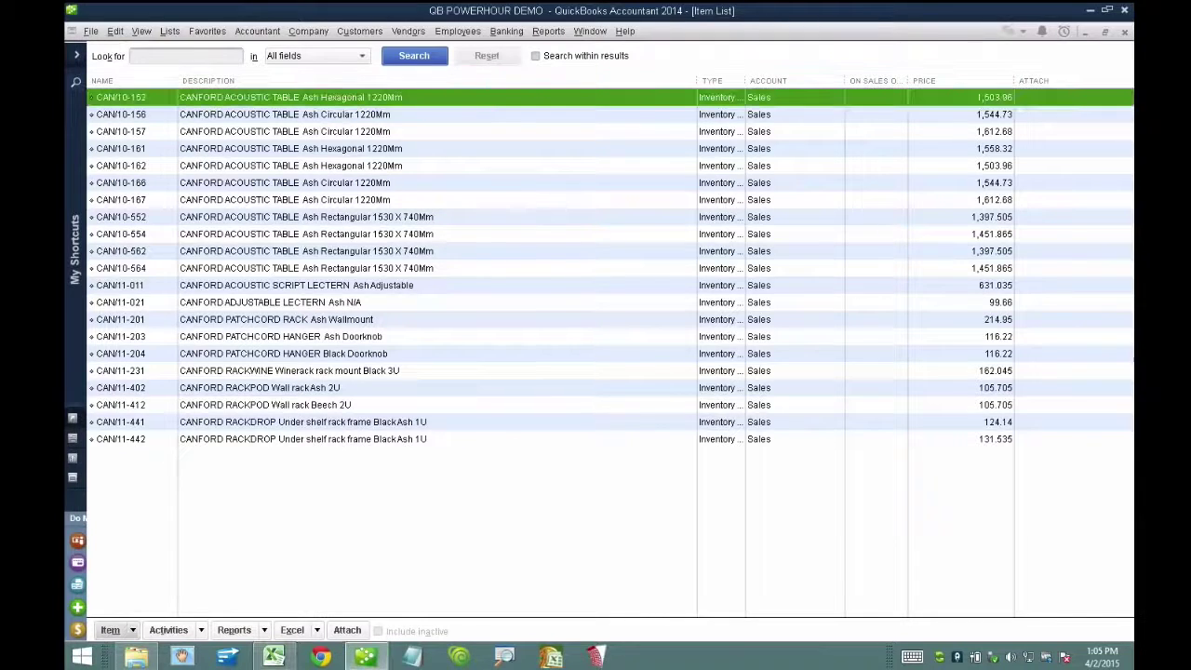
{"action": "key", "text": "ctrl+e"}
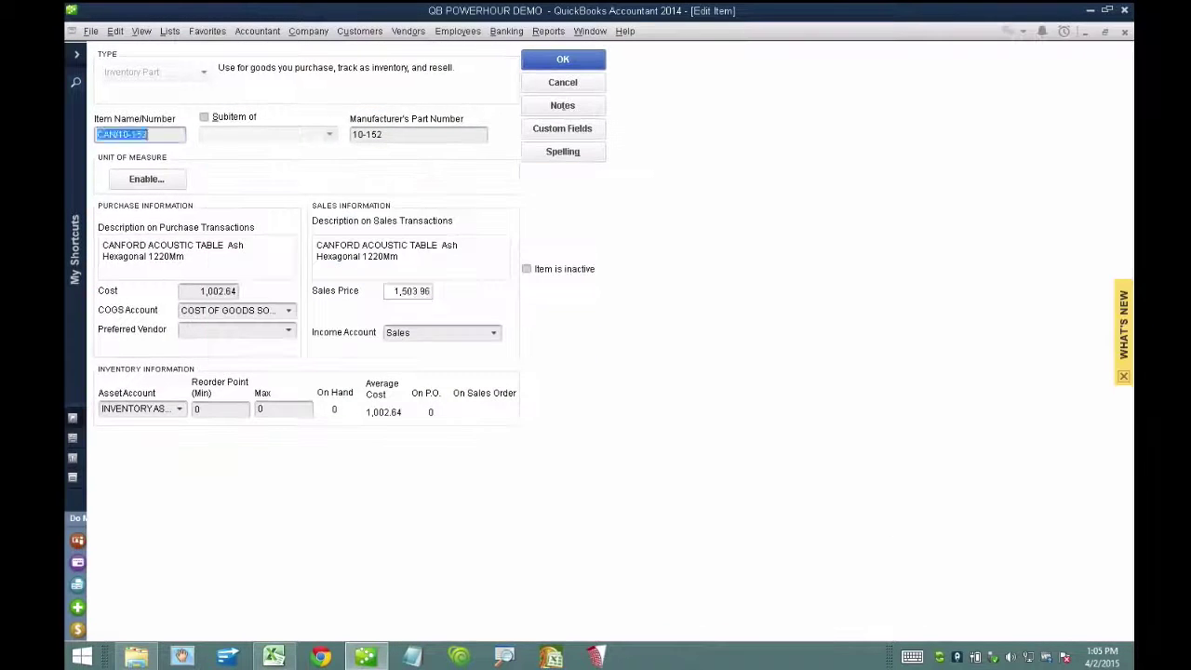